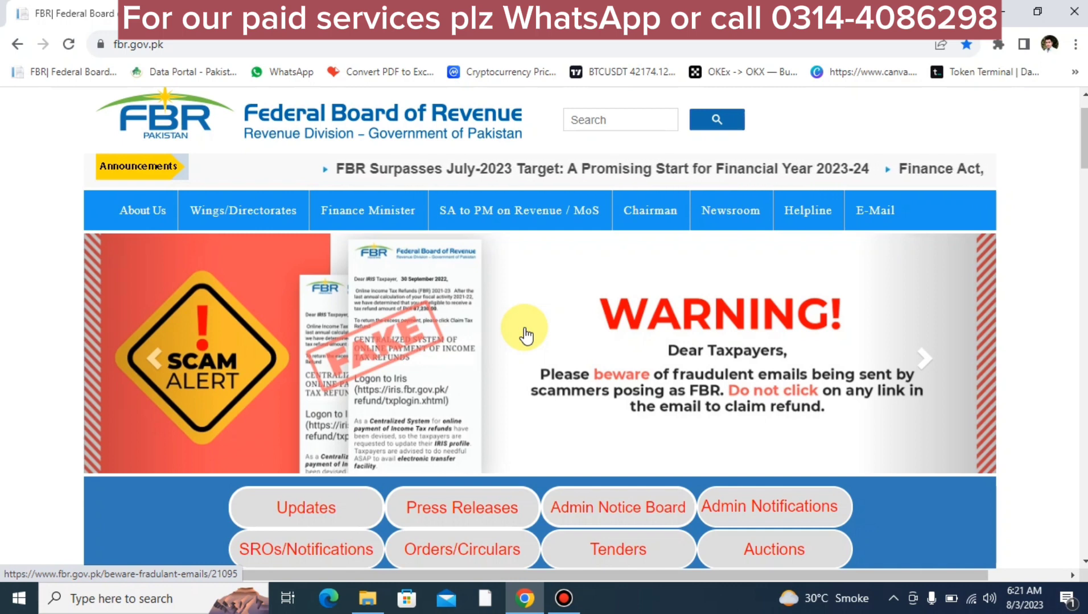
Step: Open the Income Tax (IRIS) service from the FBR homepage's Online Services to reach the IRIS dashboard
scroll(524, 332, down, 7)
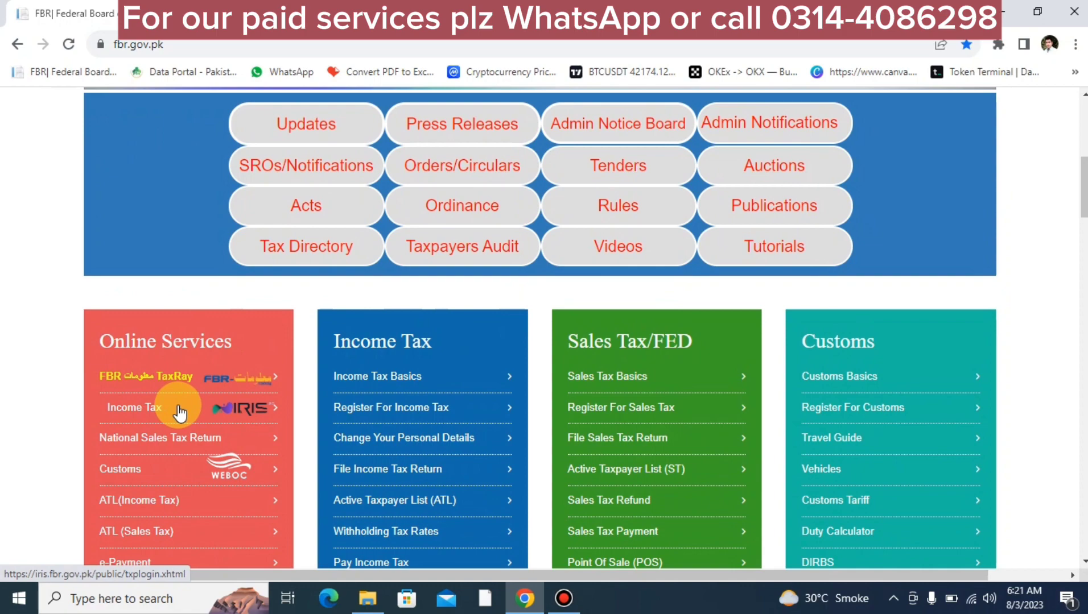
click(206, 408)
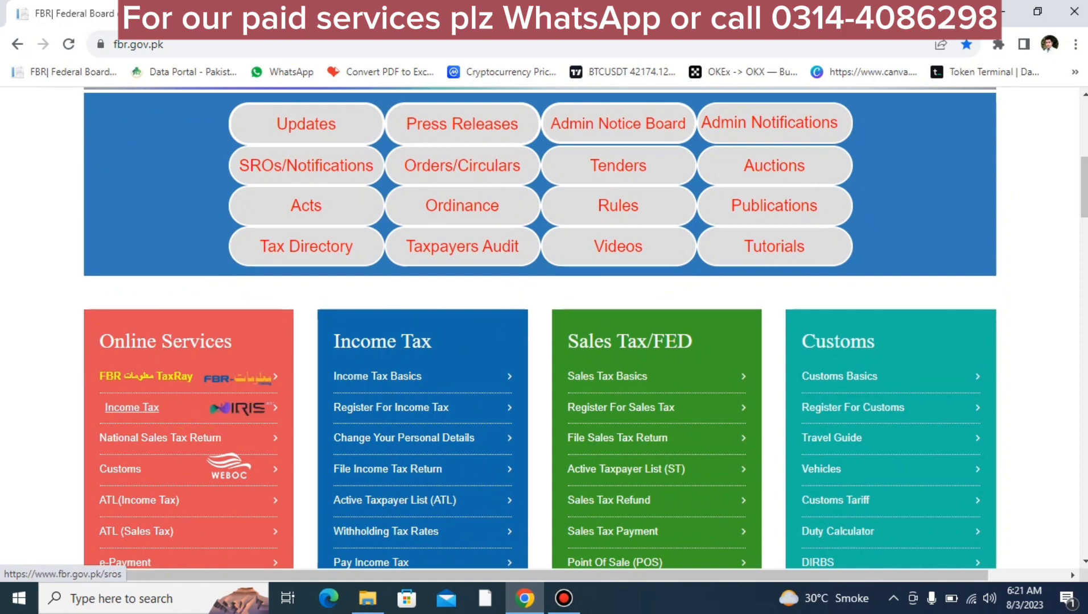
scroll(605, 292, up, 4)
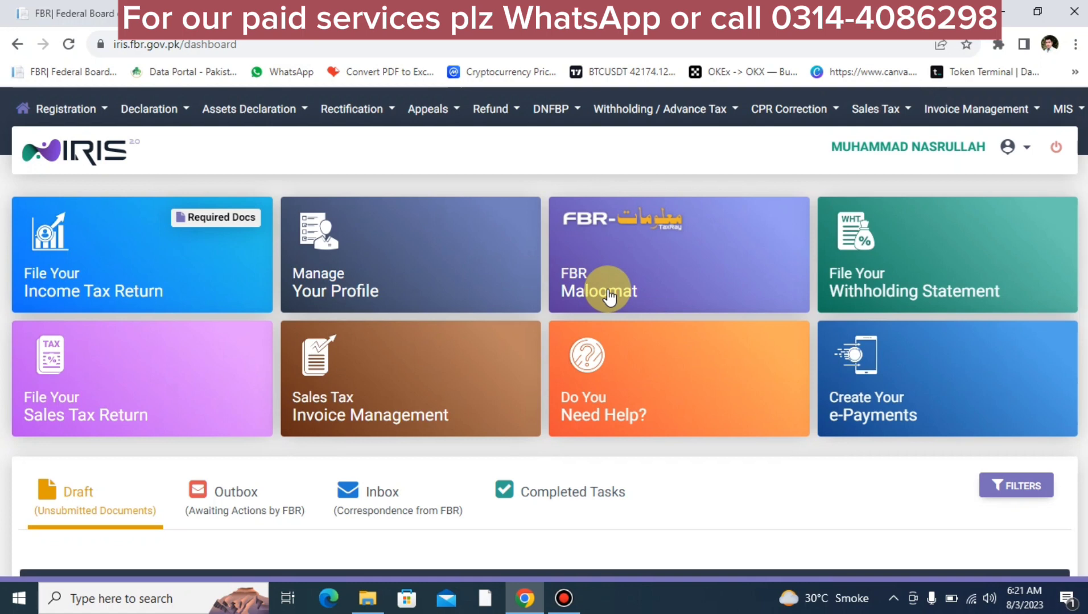
Step: Start an original Normal Return (Ind/AOP/COY) for tax period 01-Jul-2022 – 30-Jun-2023
scroll(609, 295, down, 1)
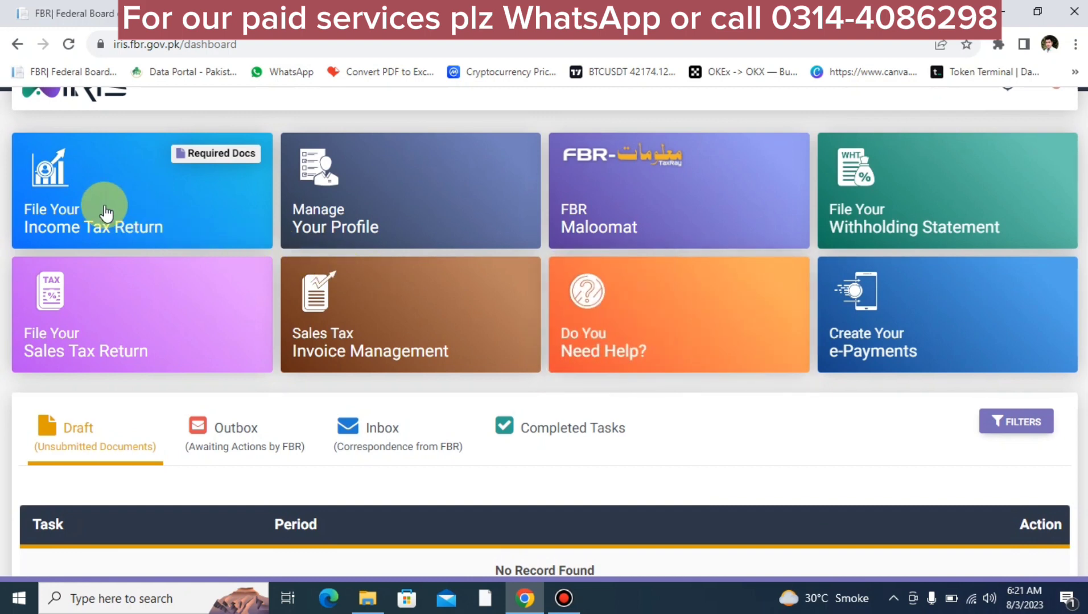
scroll(106, 211, up, 1)
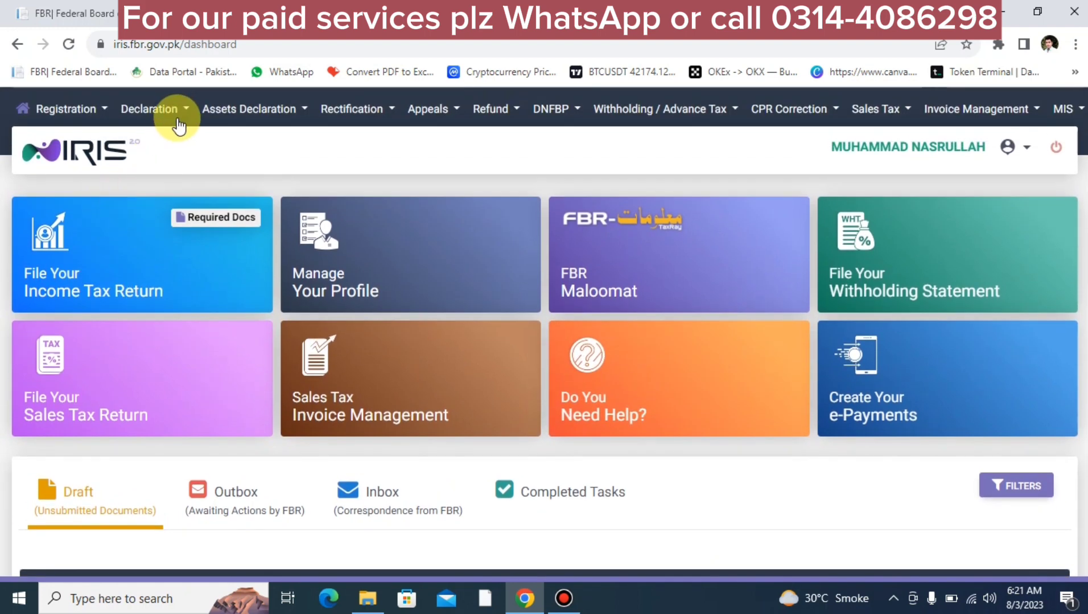
click(176, 114)
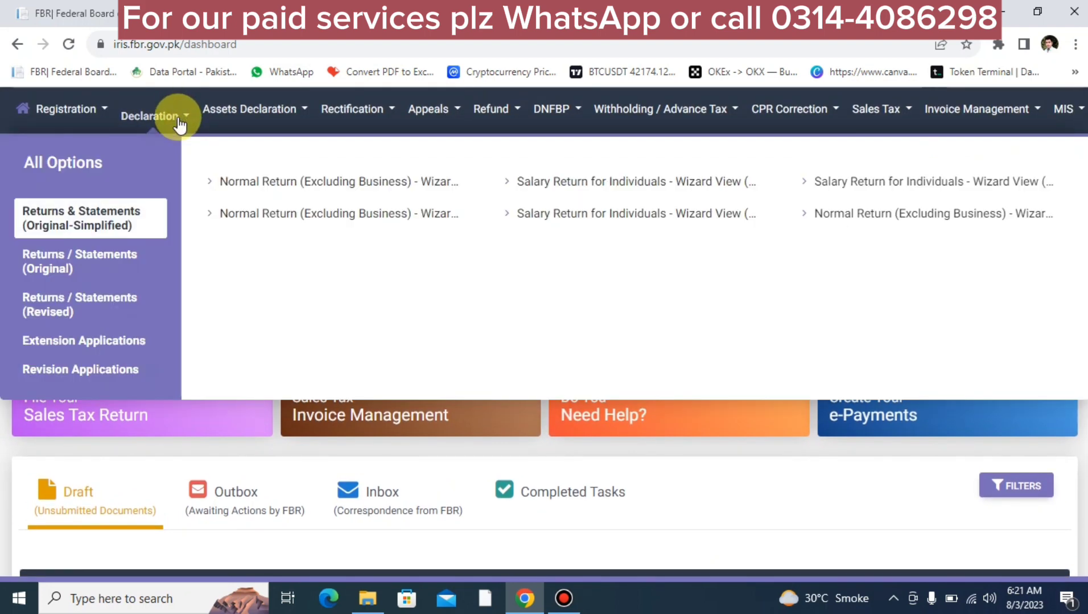
click(82, 279)
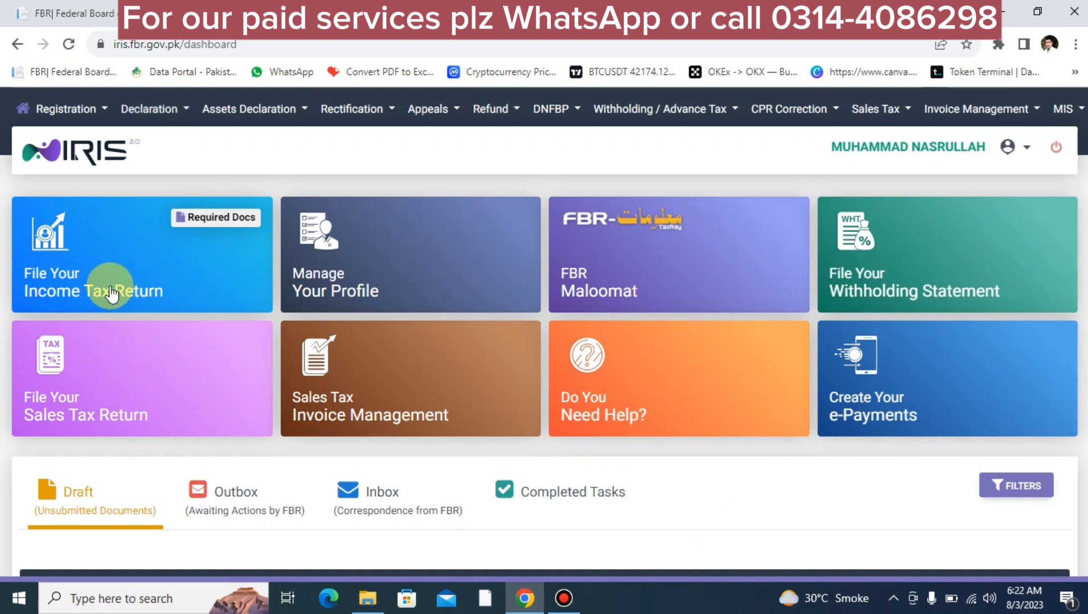
click(110, 285)
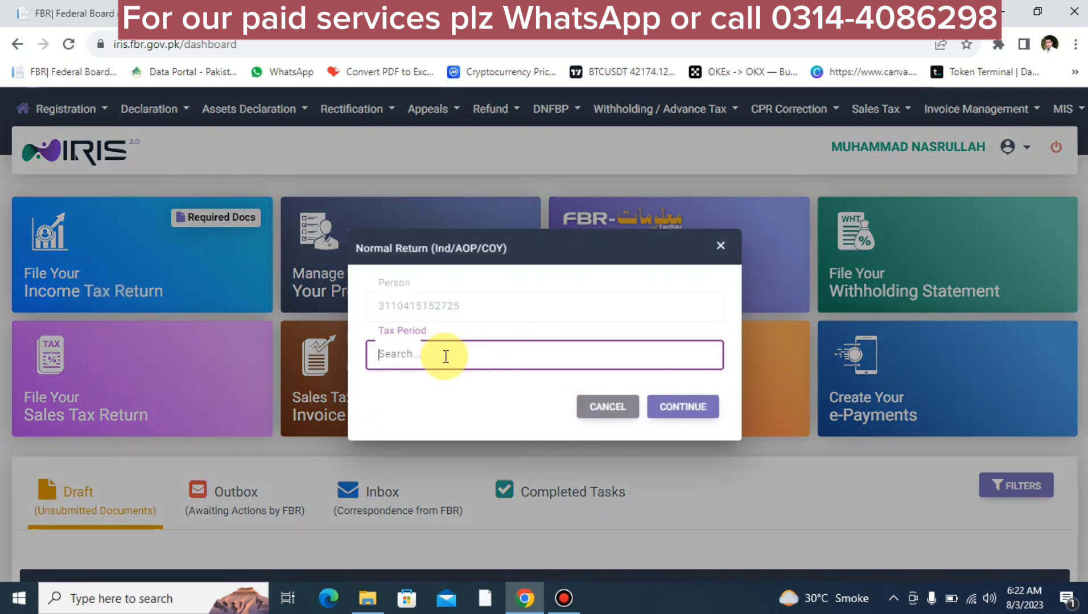
text(202)
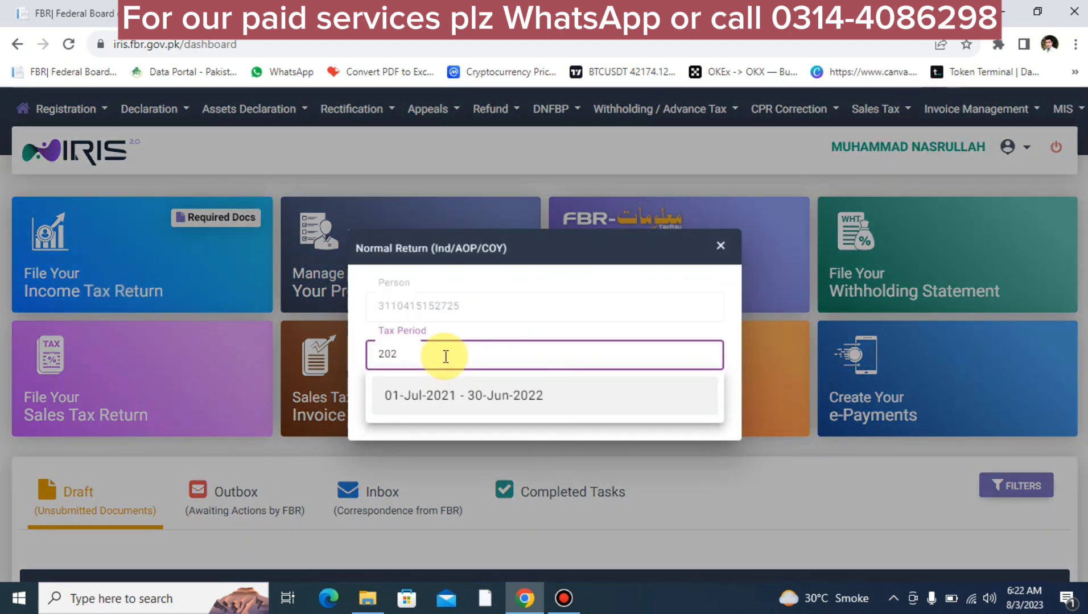
text(3)
click(493, 394)
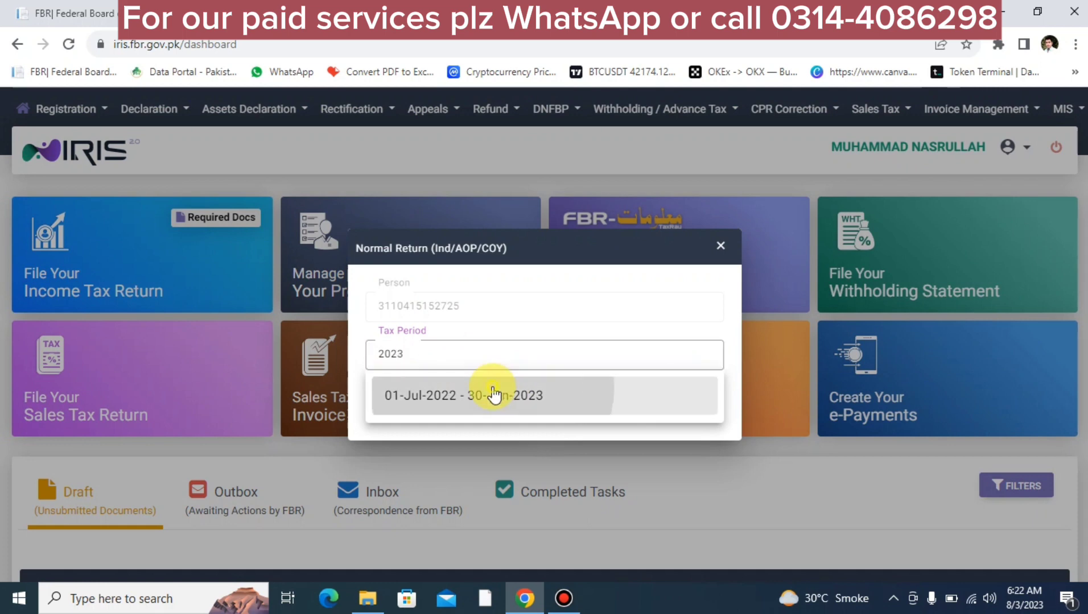
click(669, 404)
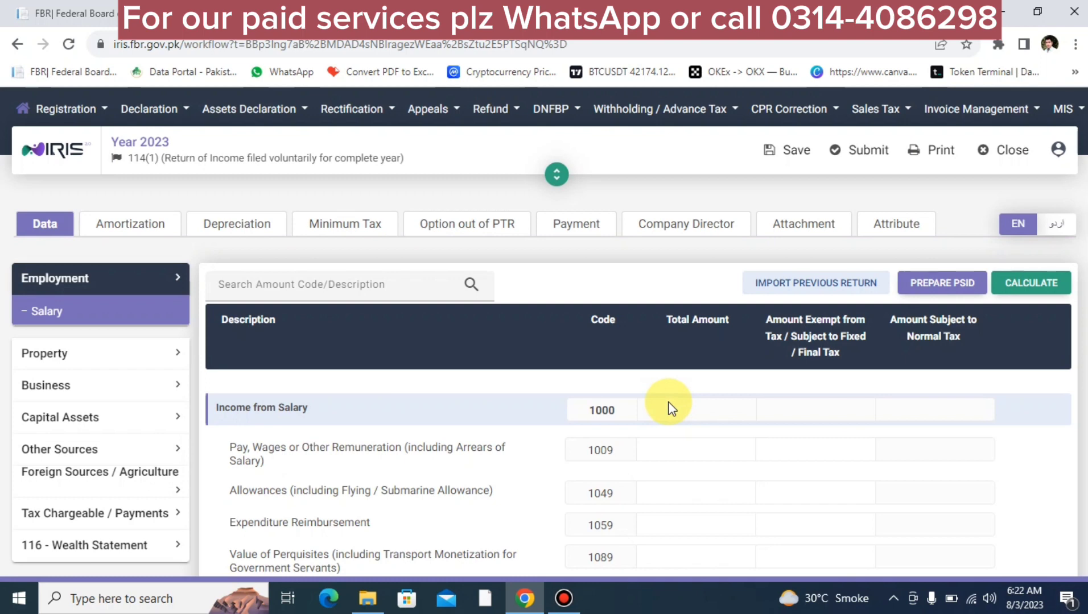
Step: Enter Gross Revenue (3009) of 7,520,000 under Business > Manufacturing / Trading Items and recalculate
click(66, 382)
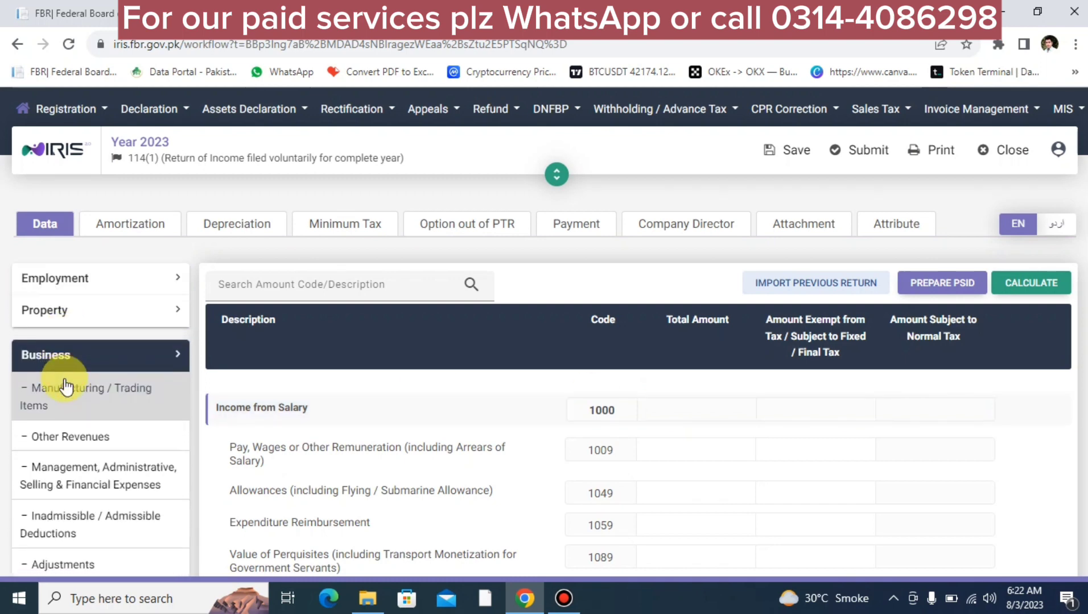
click(98, 402)
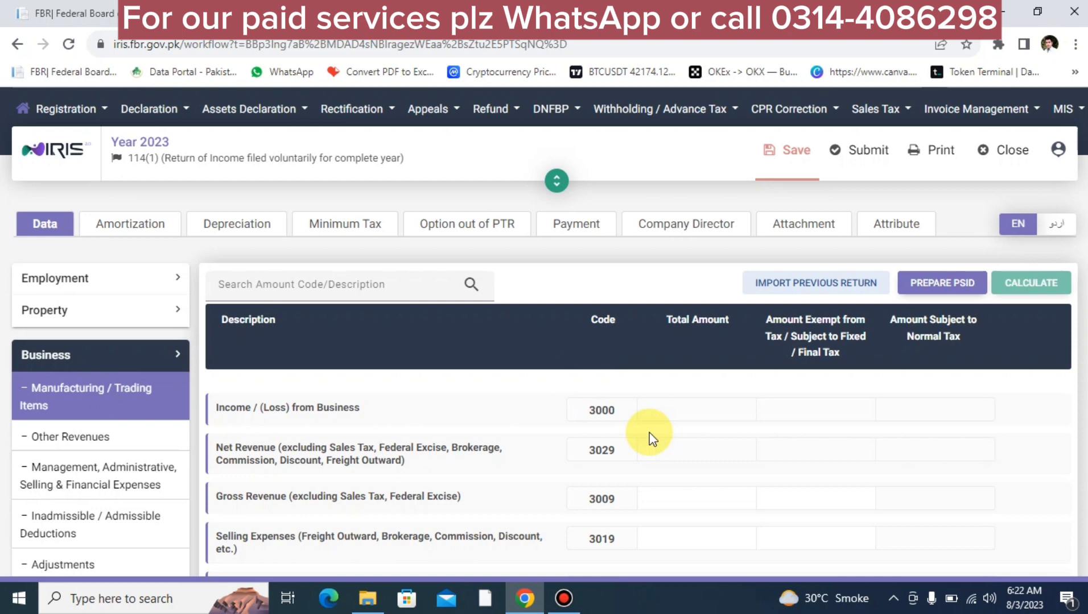
scroll(649, 435, down, 7)
scroll(649, 430, up, 5)
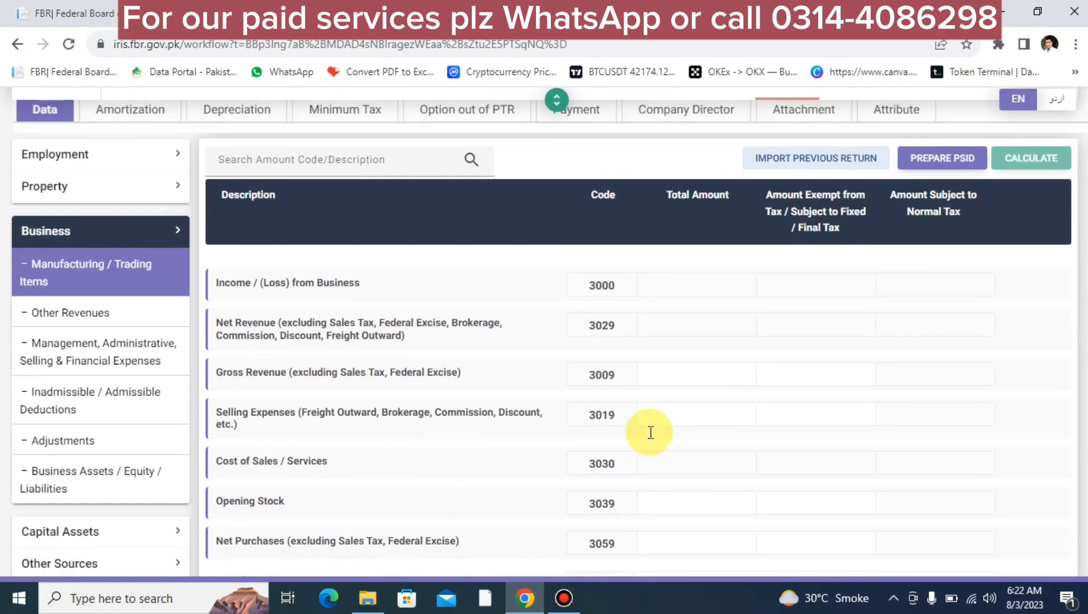
scroll(649, 429, down, 2)
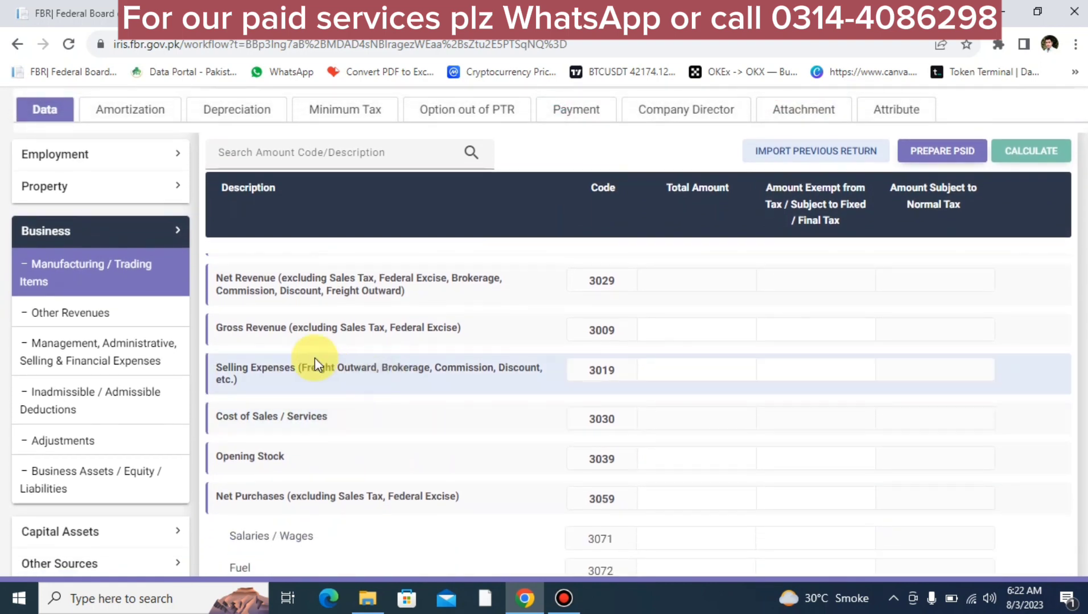
click(694, 331)
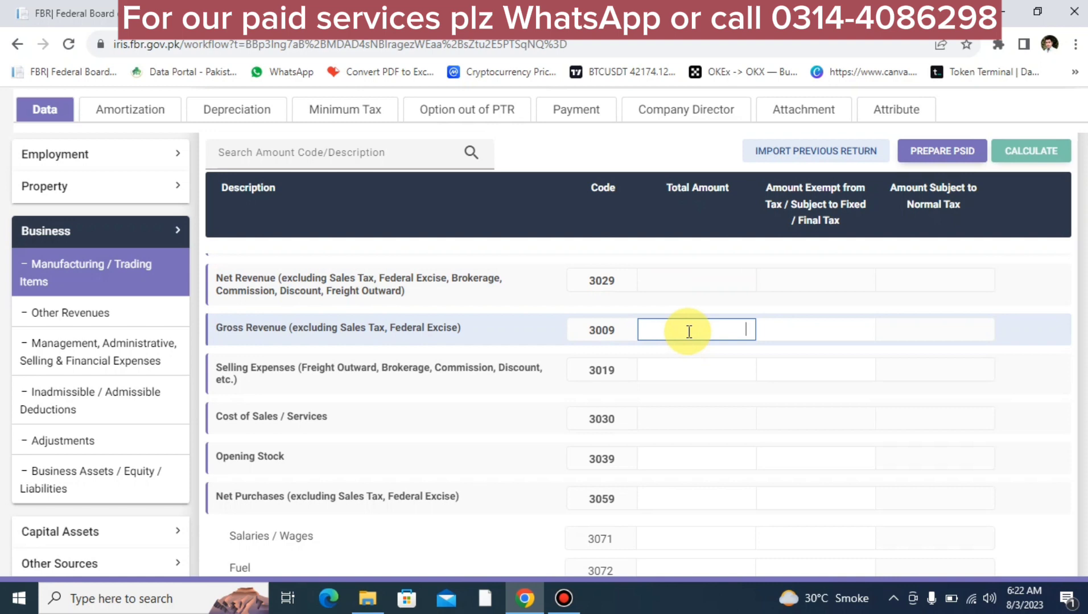
text(7,5)
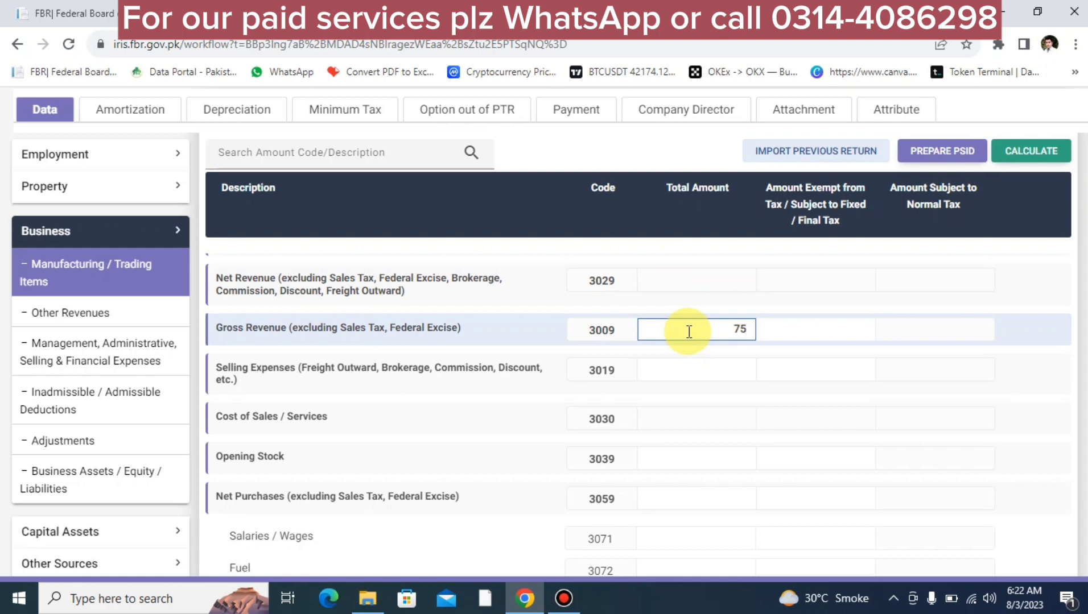
text(20,000)
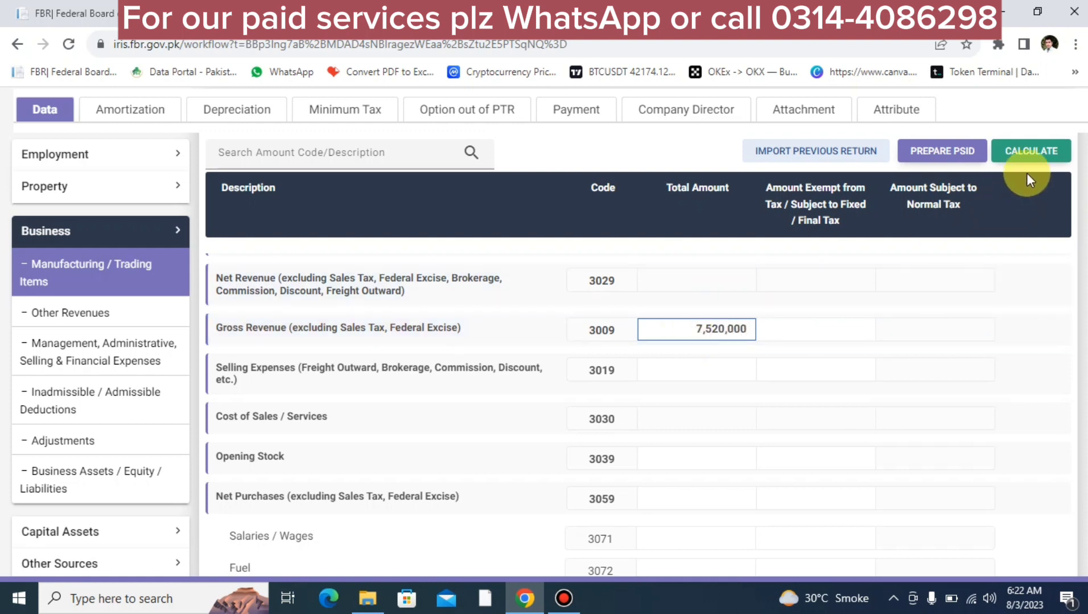
click(1020, 154)
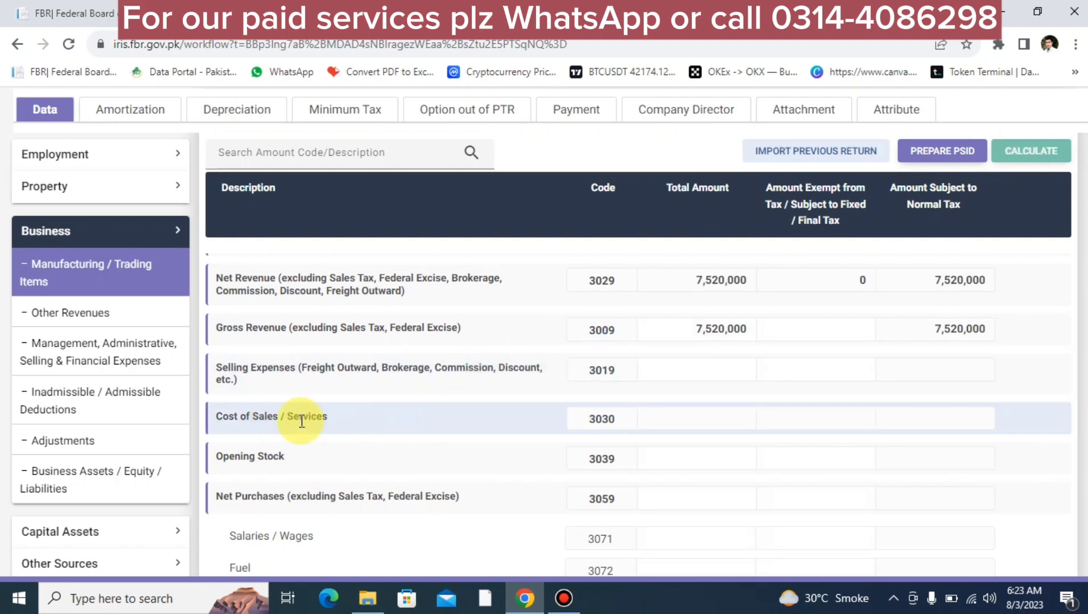
scroll(351, 447, down, 2)
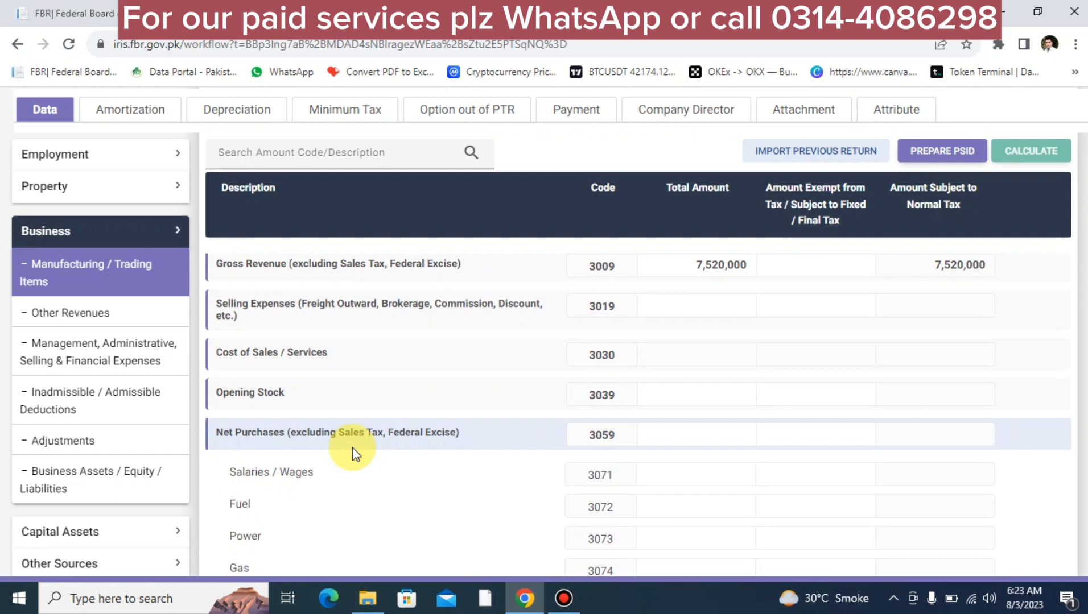
scroll(351, 447, down, 1)
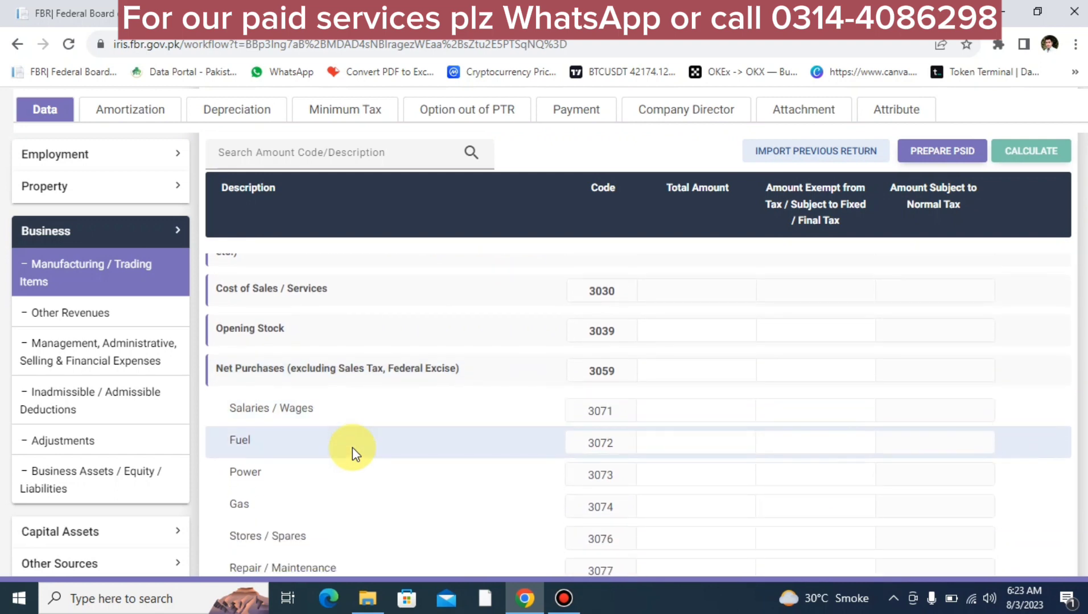
click(688, 334)
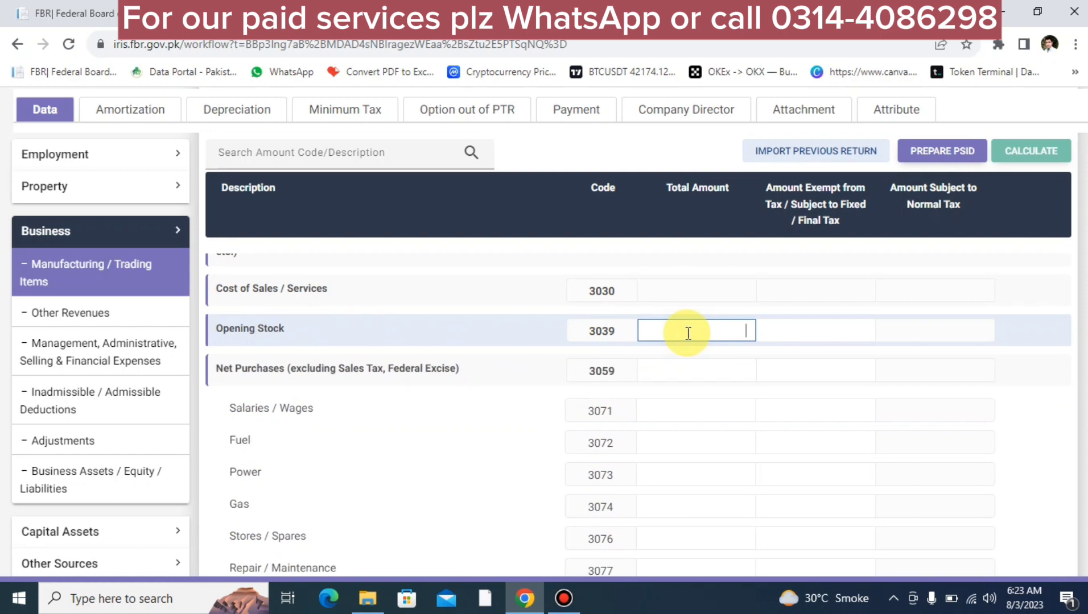
scroll(688, 334, down, 5)
scroll(688, 330, up, 1)
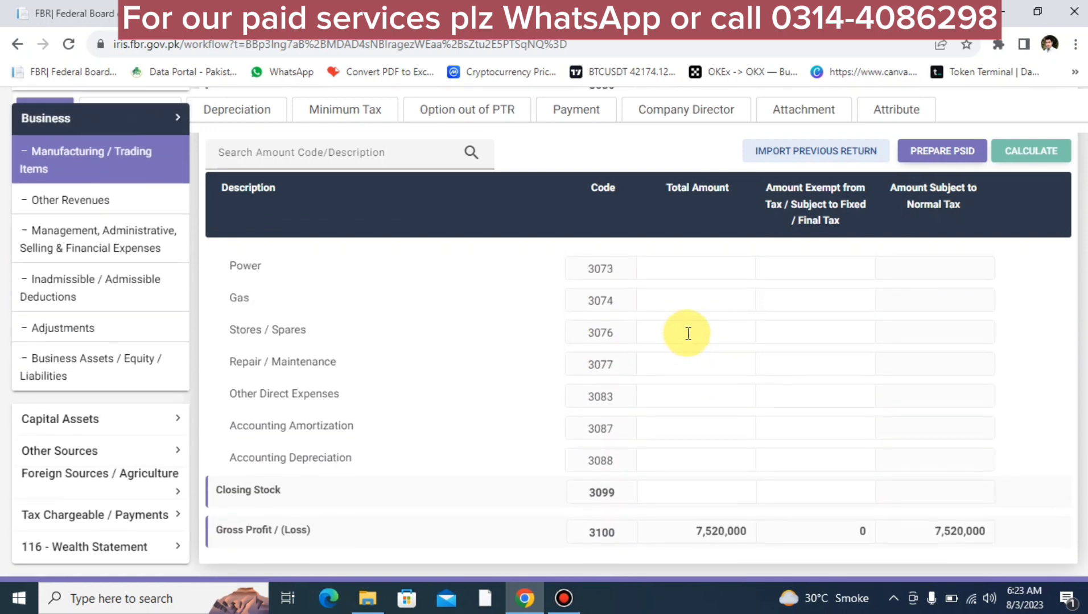
click(669, 499)
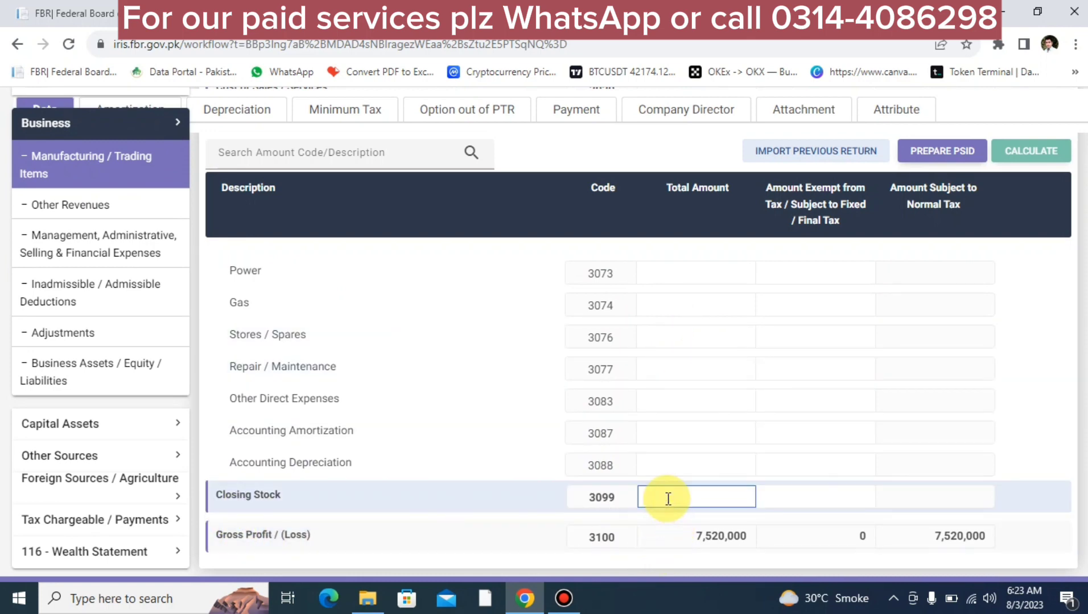
scroll(668, 499, up, 8)
scroll(668, 499, down, 5)
scroll(669, 499, up, 1)
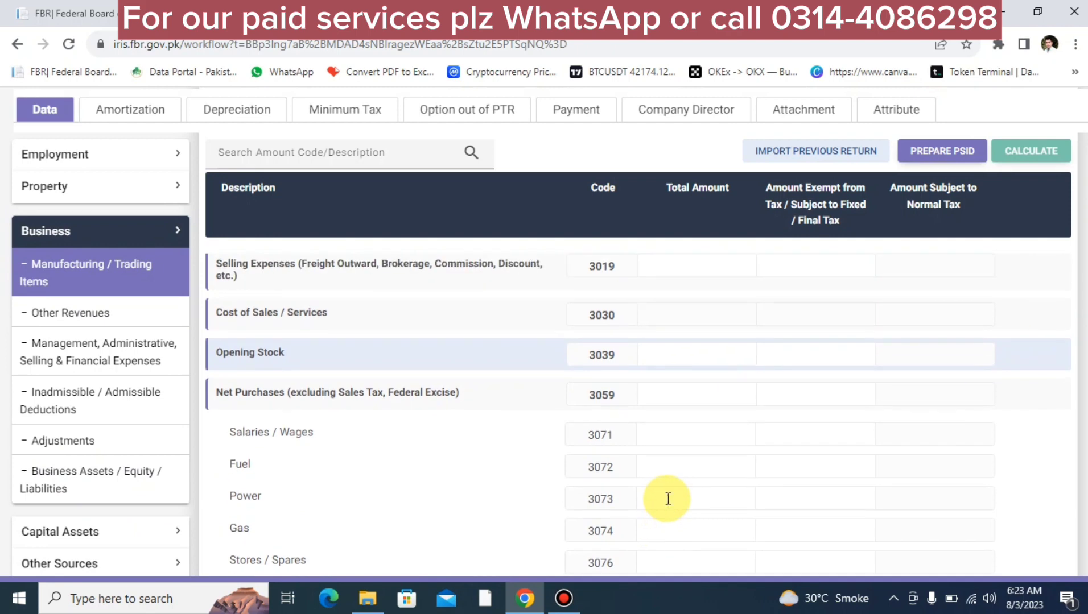
click(664, 354)
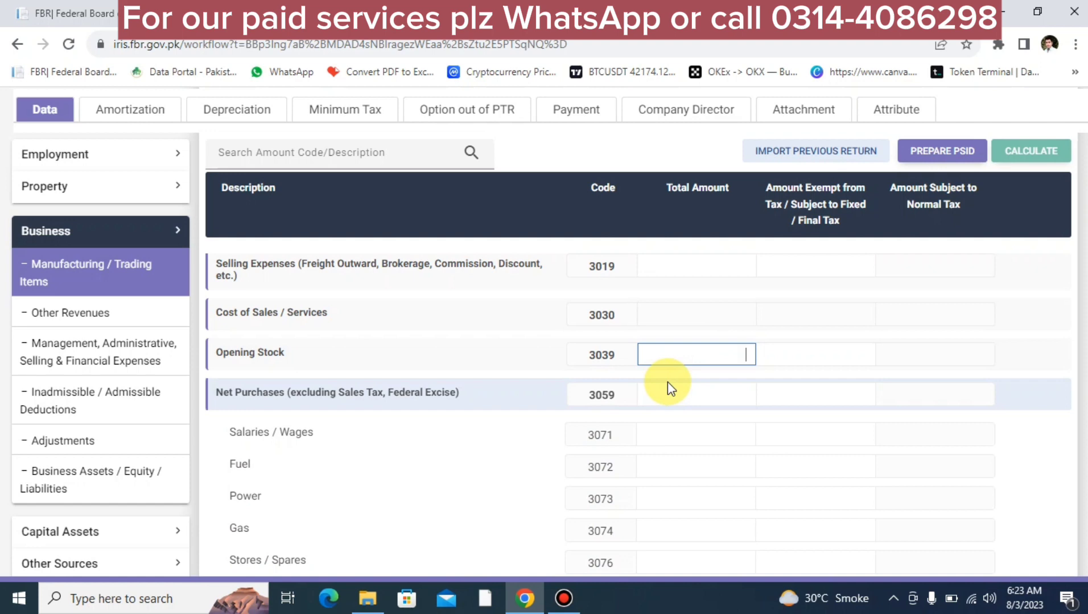
scroll(667, 382, down, 3)
scroll(668, 382, down, 3)
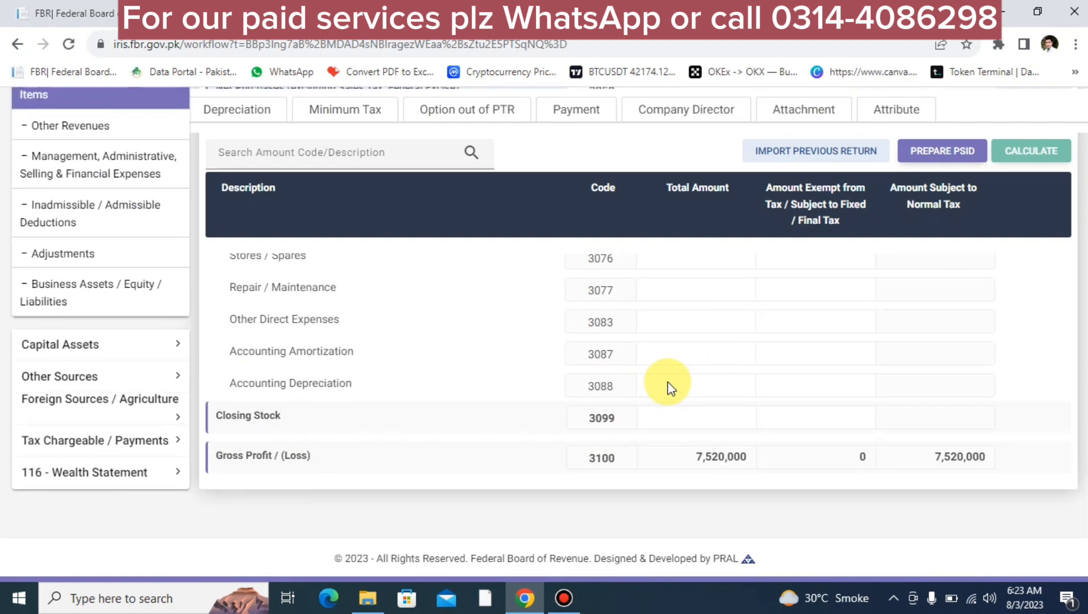
click(687, 423)
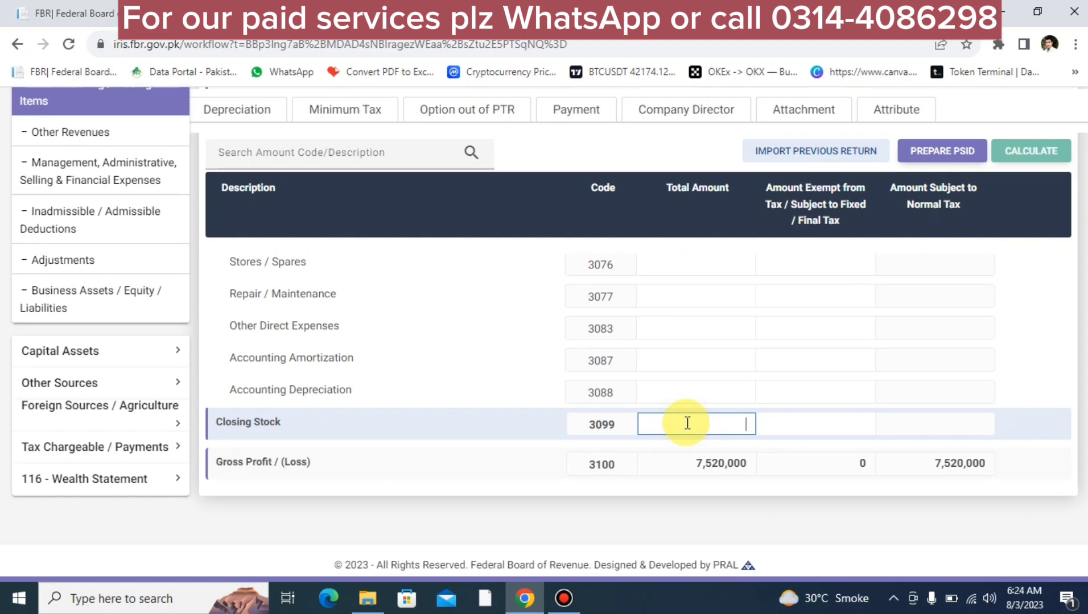
scroll(687, 423, up, 10)
scroll(688, 429, down, 5)
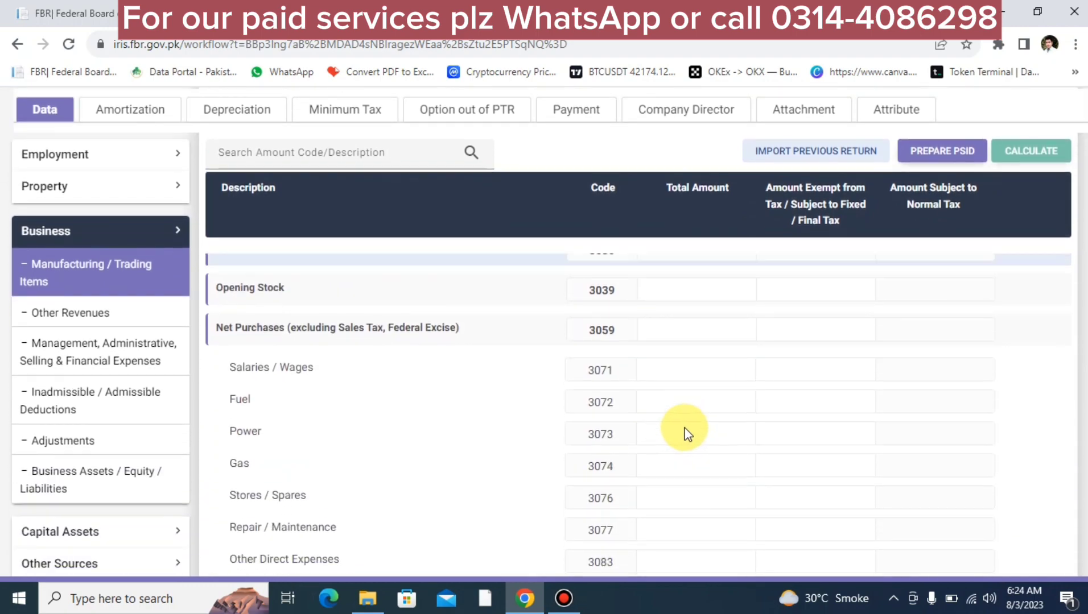
scroll(686, 367, up, 5)
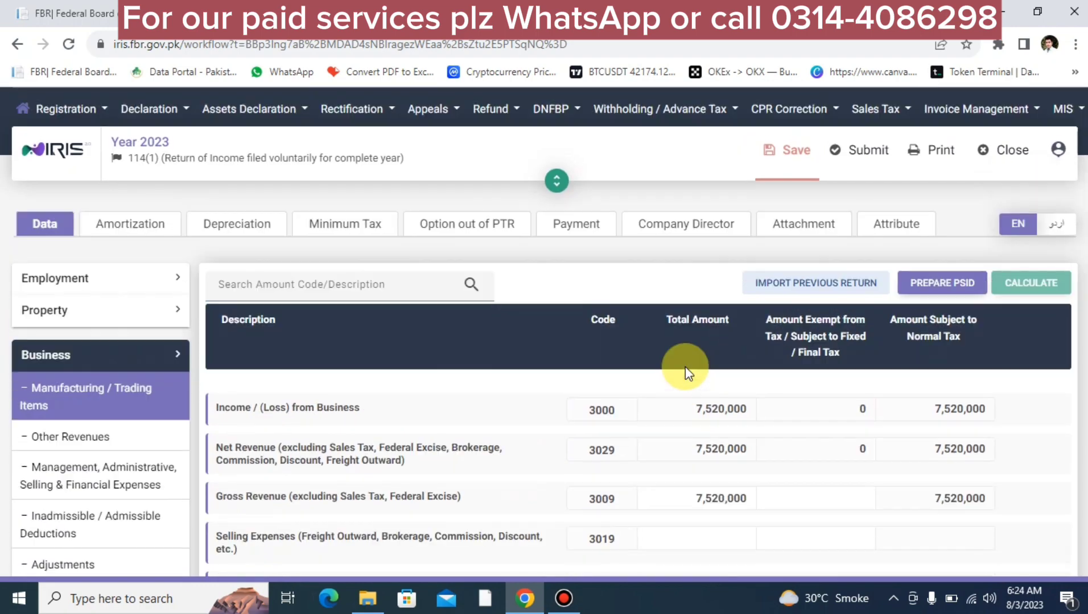
scroll(686, 367, down, 5)
scroll(686, 367, up, 2)
scroll(687, 367, down, 2)
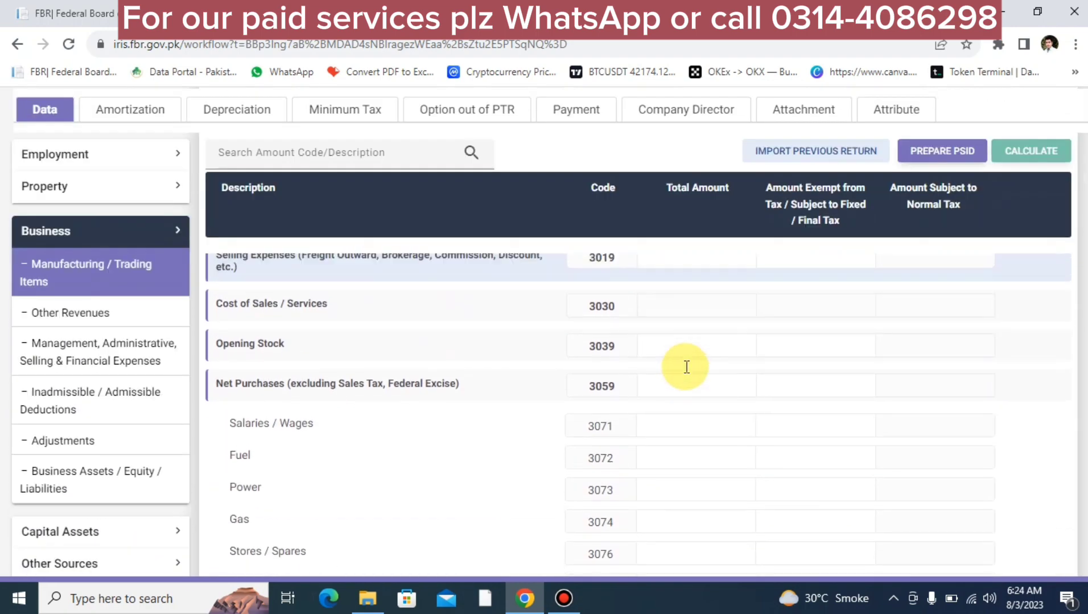
scroll(687, 370, up, 1)
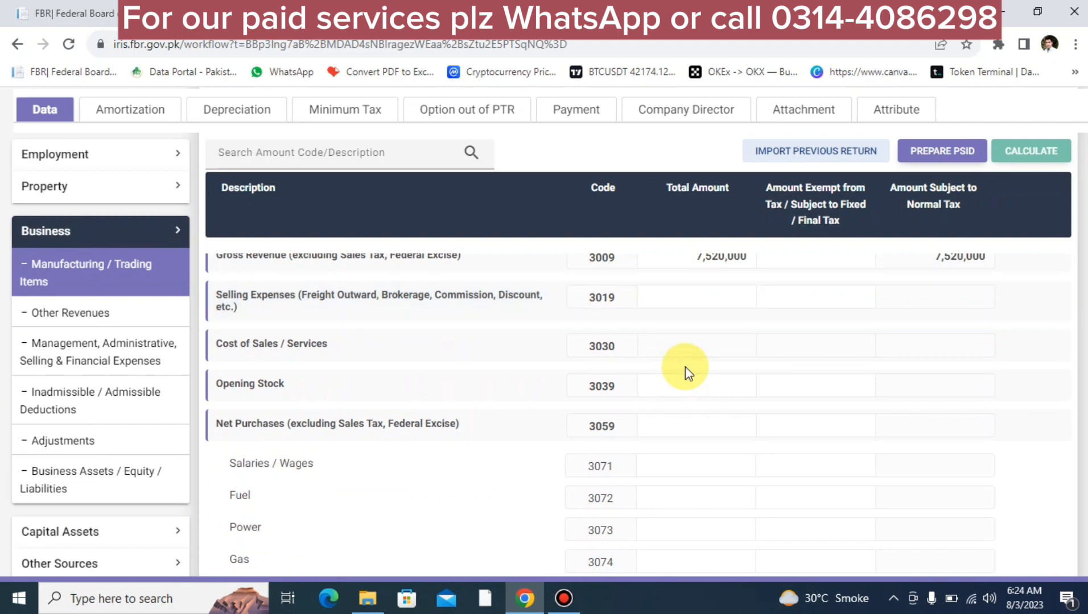
scroll(685, 366, down, 5)
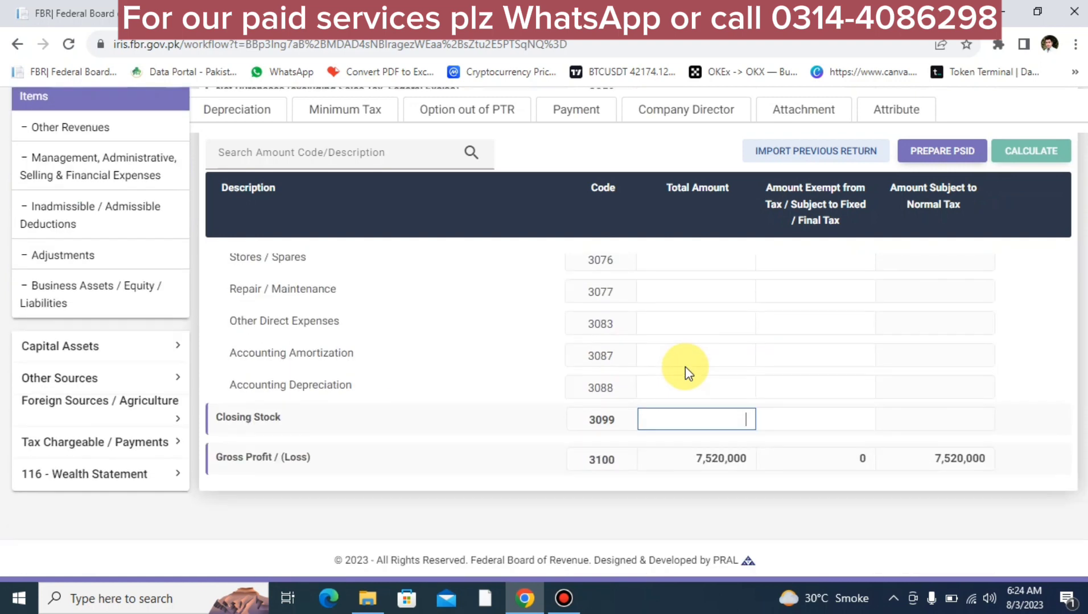
scroll(685, 366, up, 5)
scroll(685, 367, down, 1)
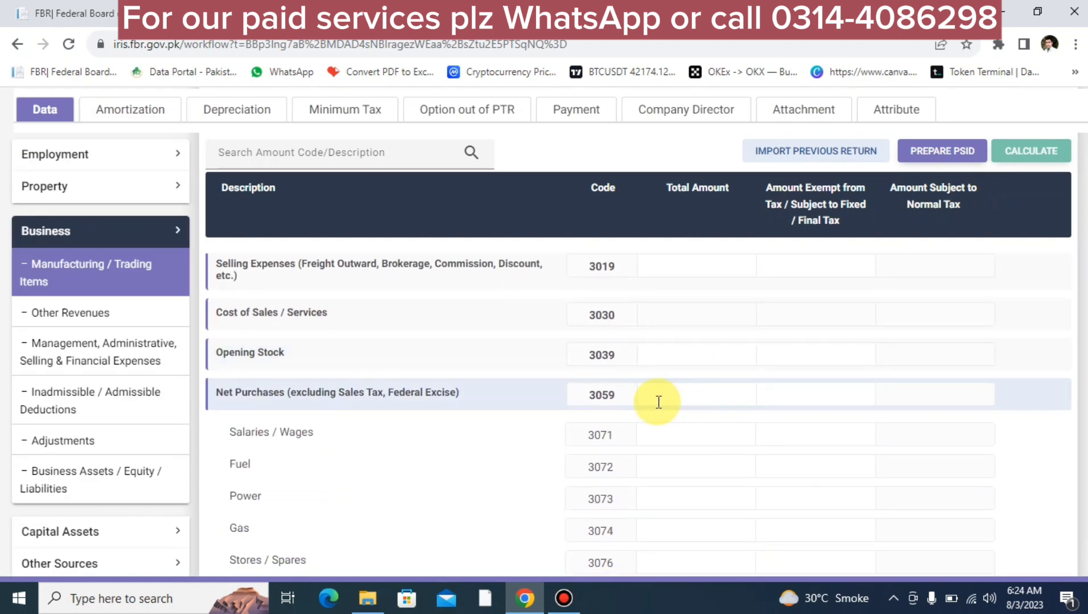
click(658, 402)
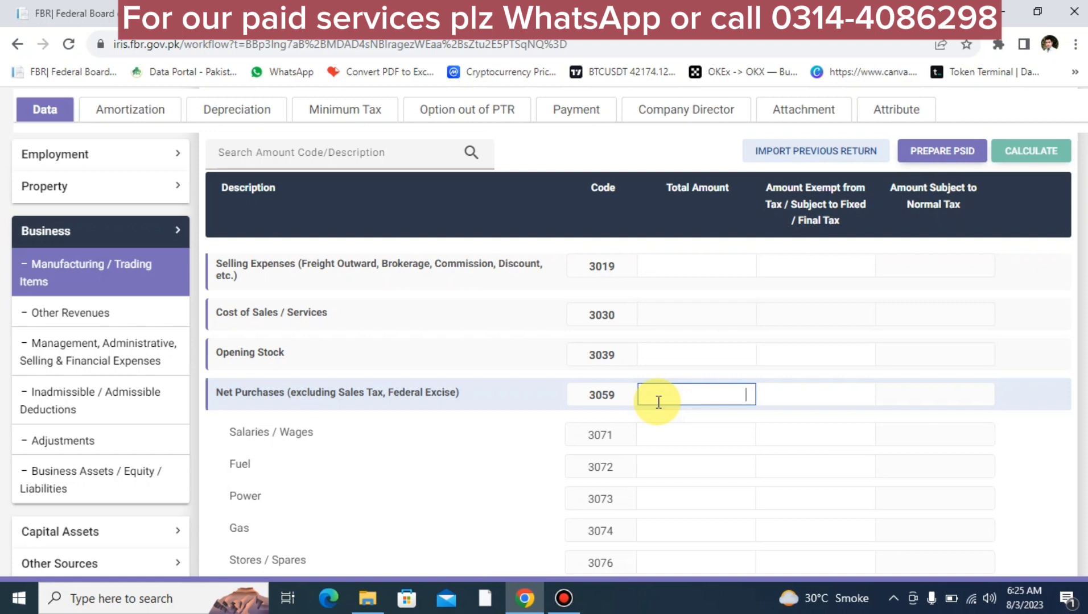
Step: Enter Net Purchases (3059) of 5,532,100 and recalculate so Cost of Sales shows 5,532,100
text(5,532,100)
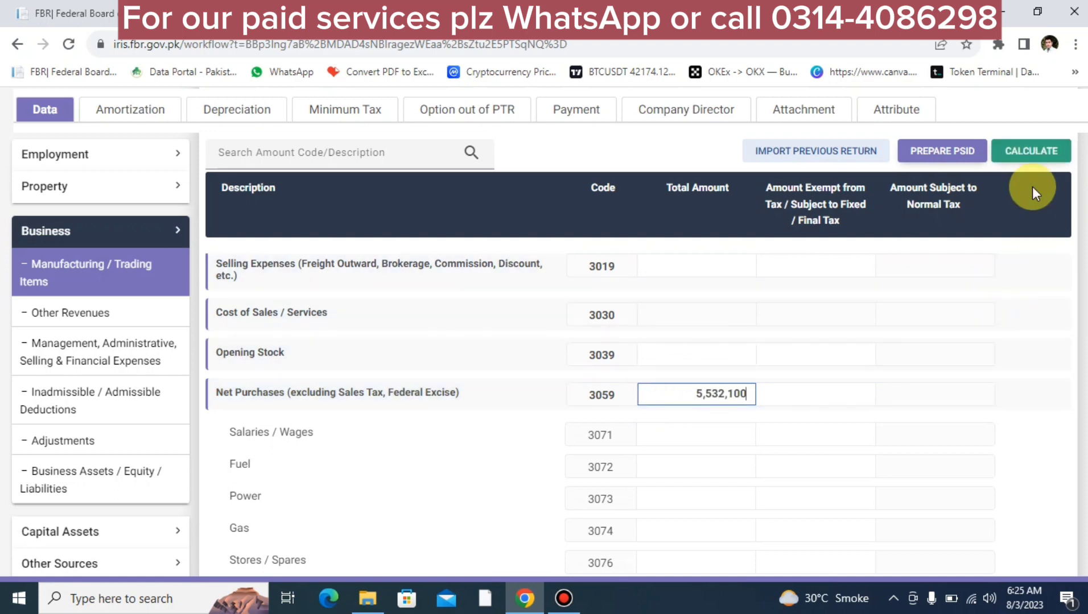
click(1017, 150)
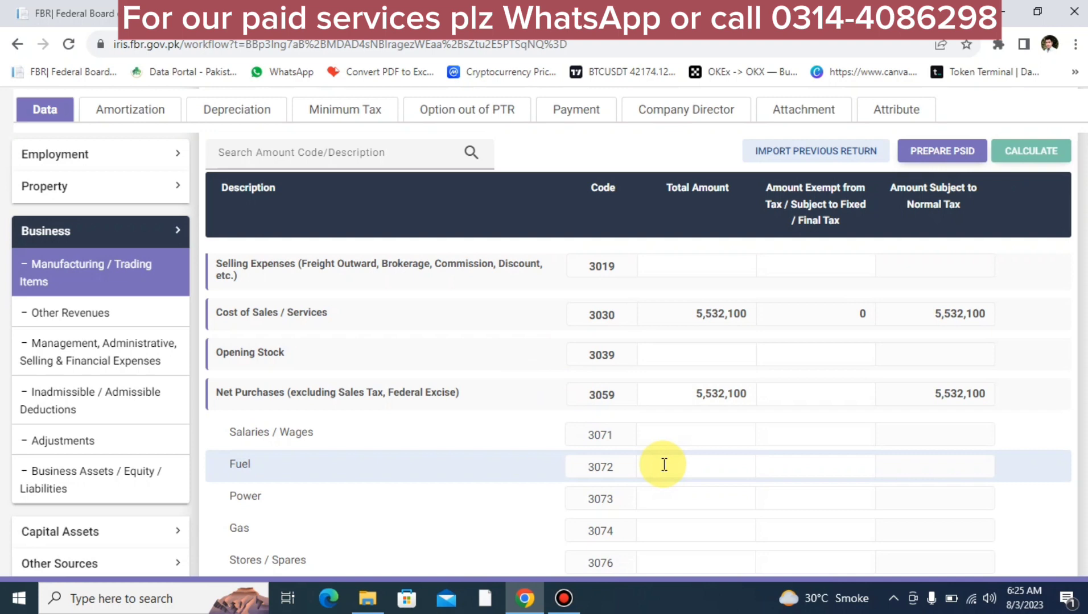
click(662, 435)
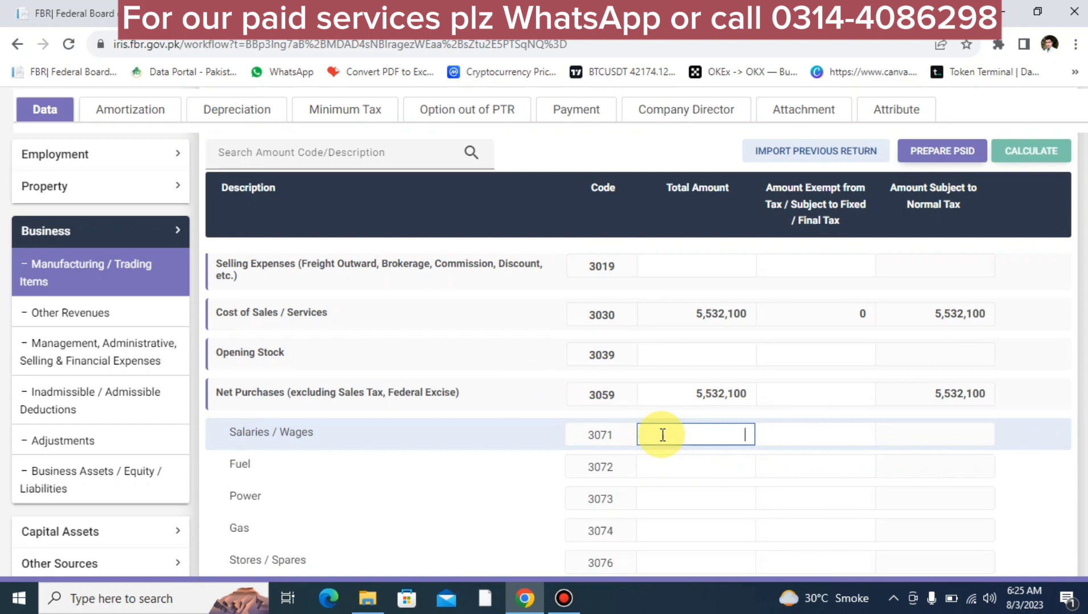
Step: Fill the cost rows with Salaries / Wages 650,000, Power 450,000 and Repair / Maintenance 25,000, recalculating totals
text(6)
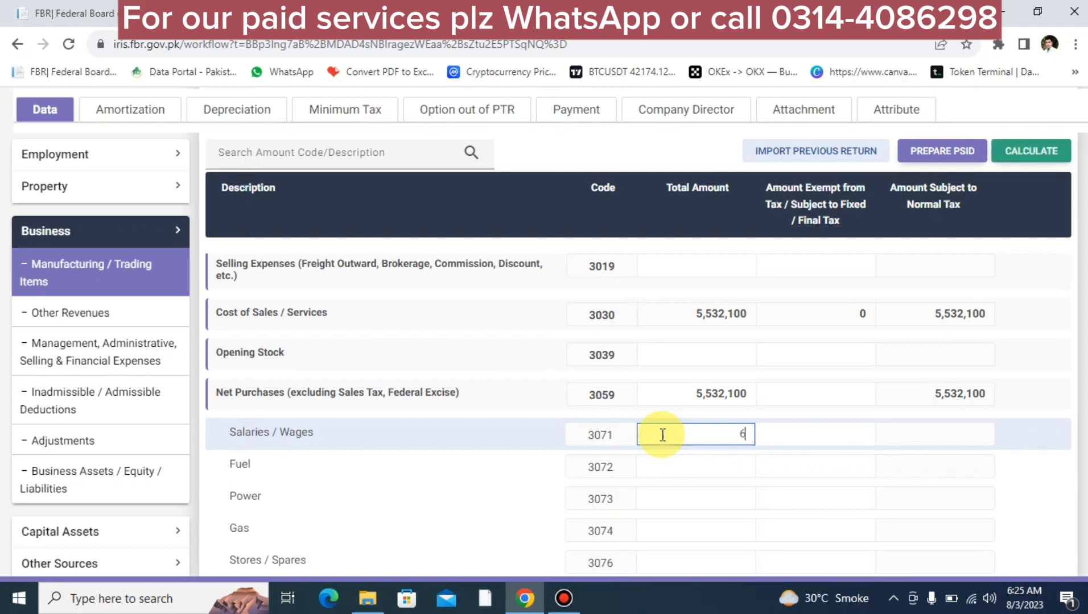
text(50,000)
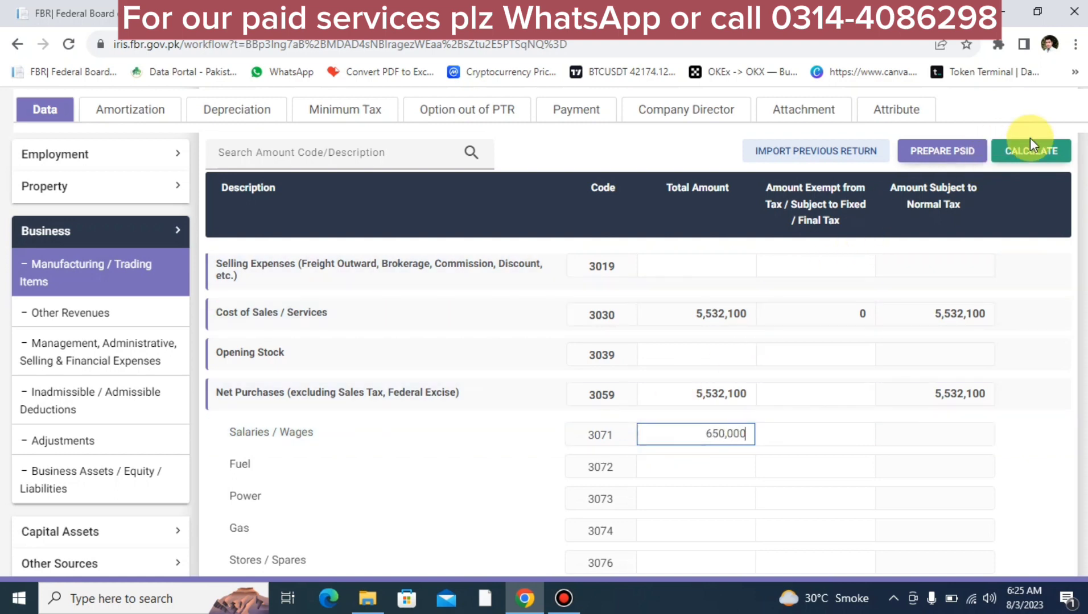
click(1032, 152)
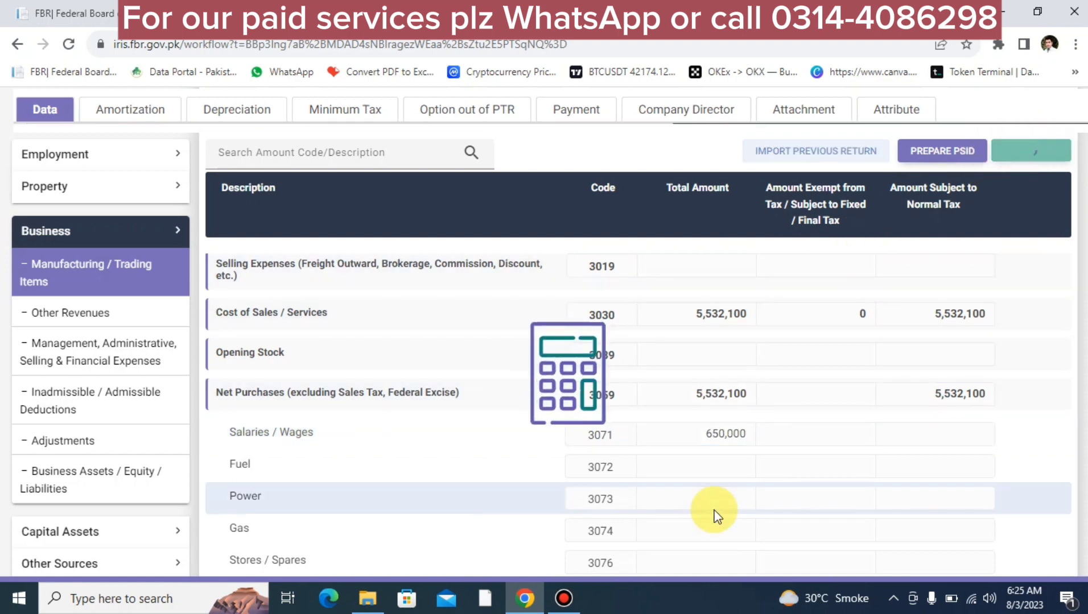
click(681, 497)
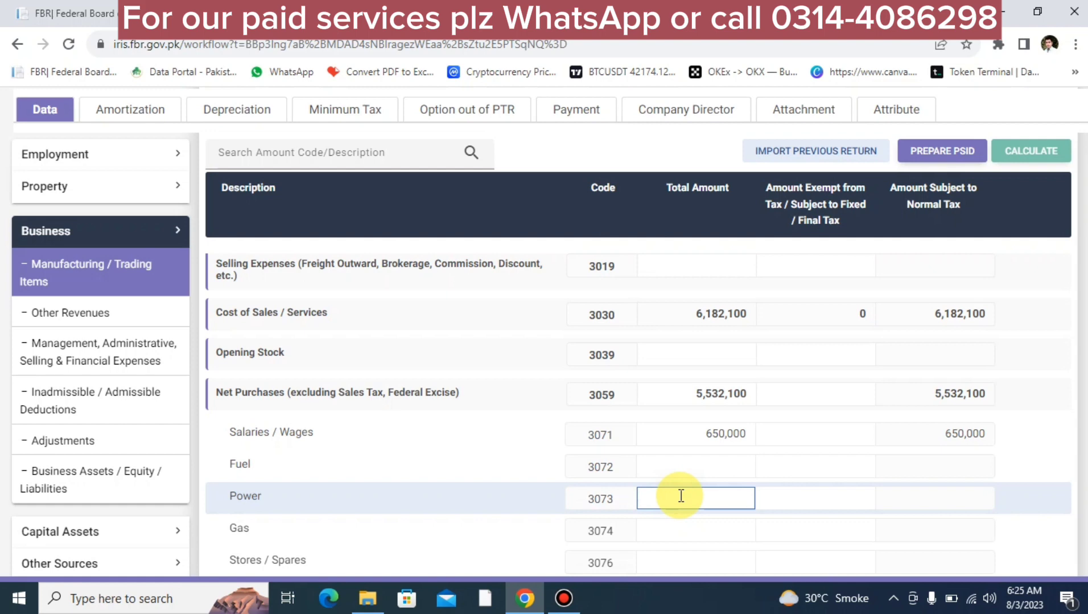
text(450,00)
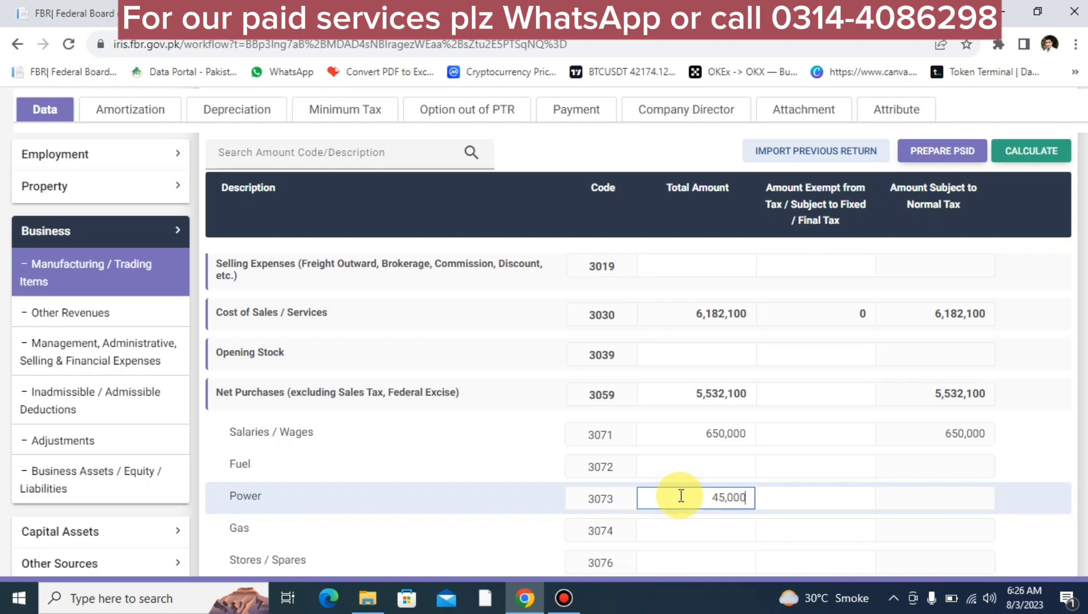
text(0)
click(1018, 149)
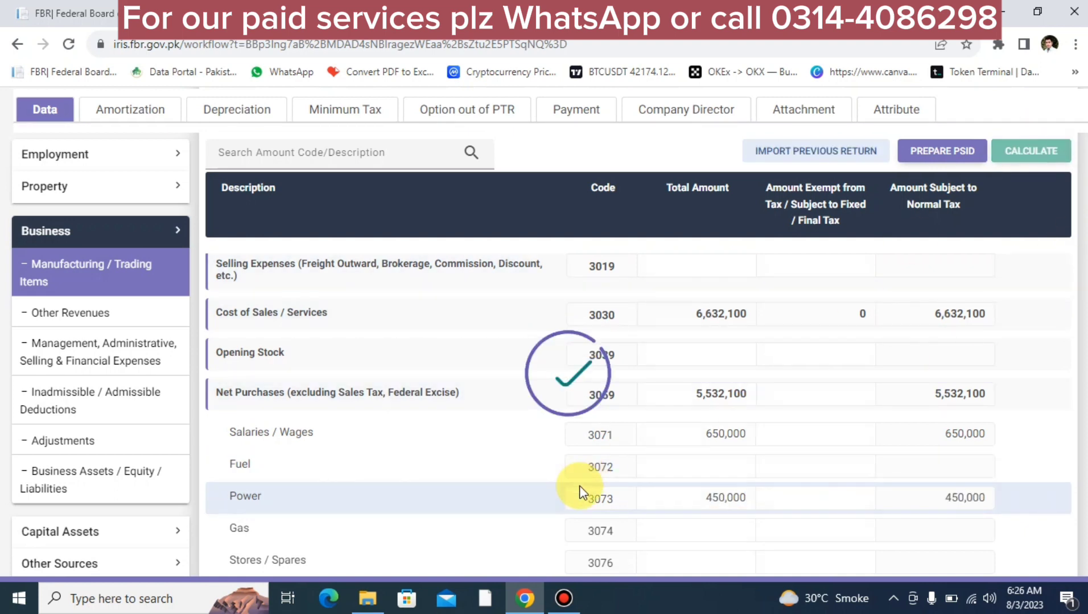
scroll(579, 487, down, 5)
scroll(517, 473, up, 2)
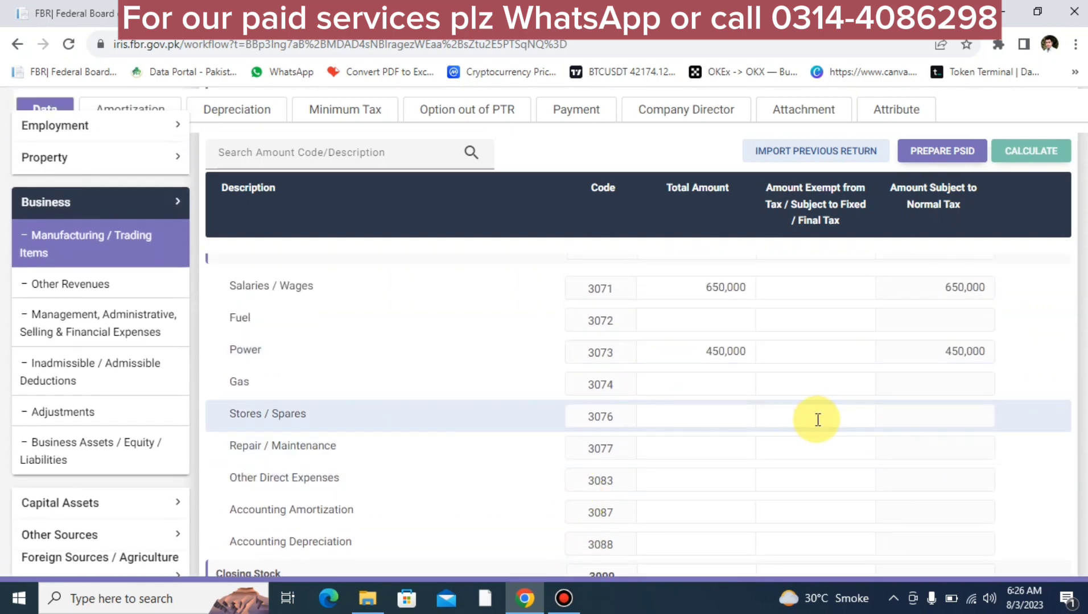
click(708, 447)
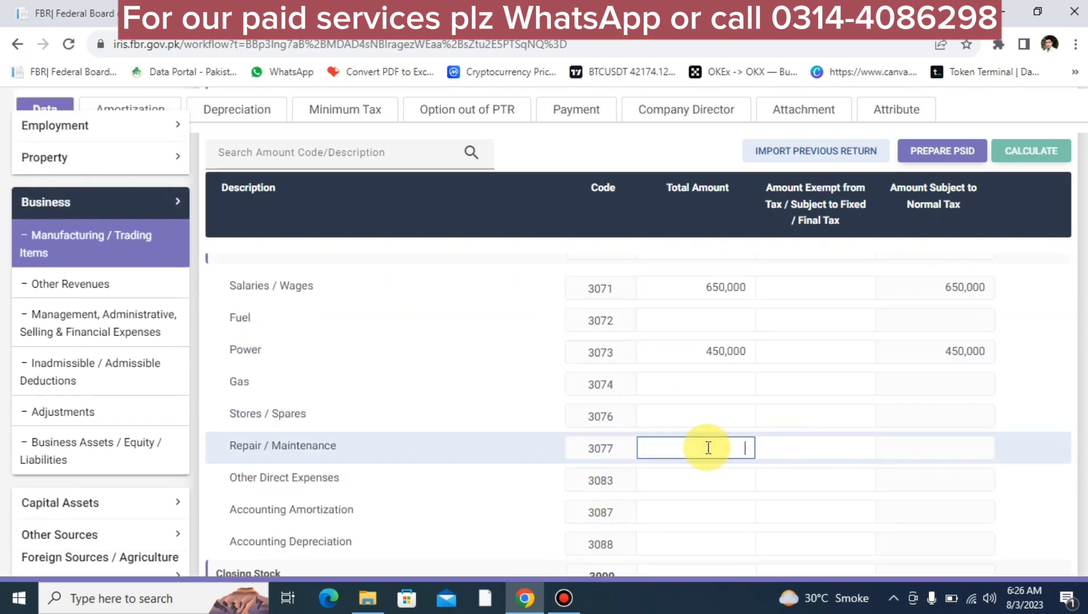
text(250000)
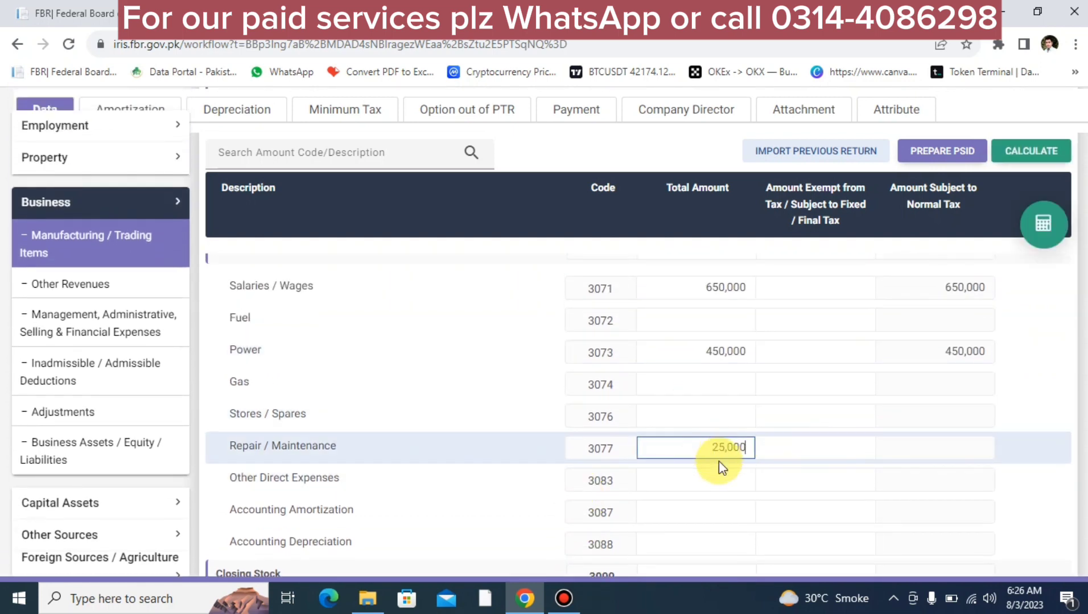
click(686, 483)
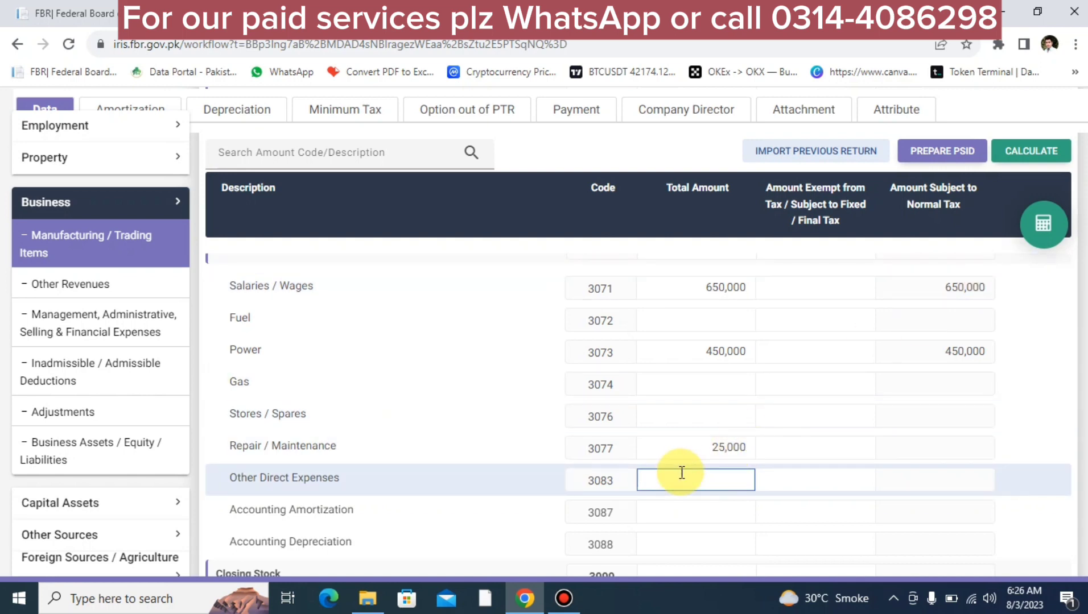
click(1037, 216)
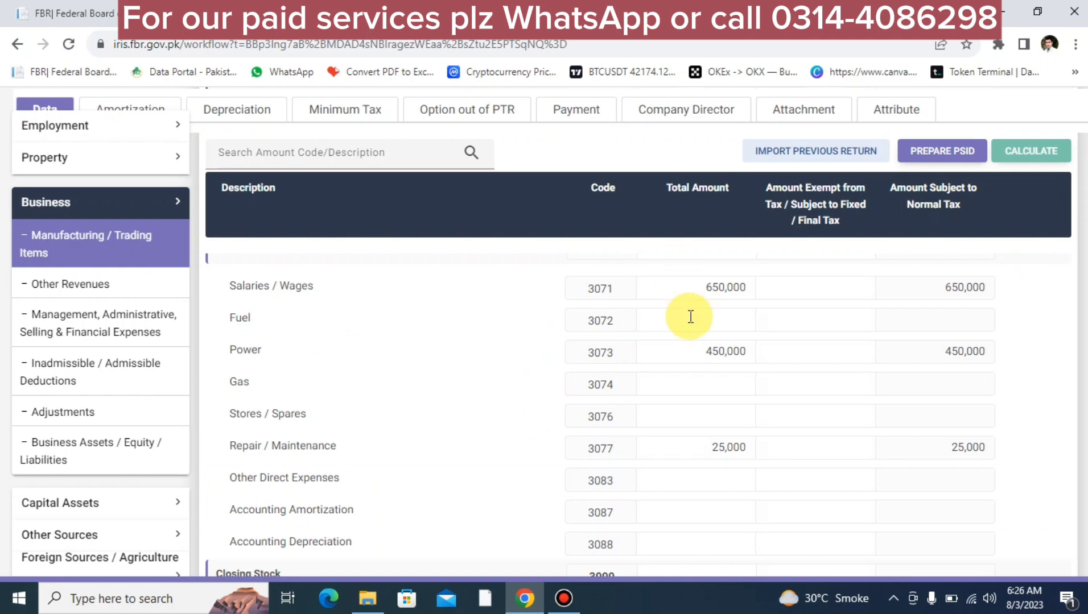
Step: Check business income of 862,900, then open Management, Administrative, Selling & Financial Expenses
scroll(690, 317, up, 6)
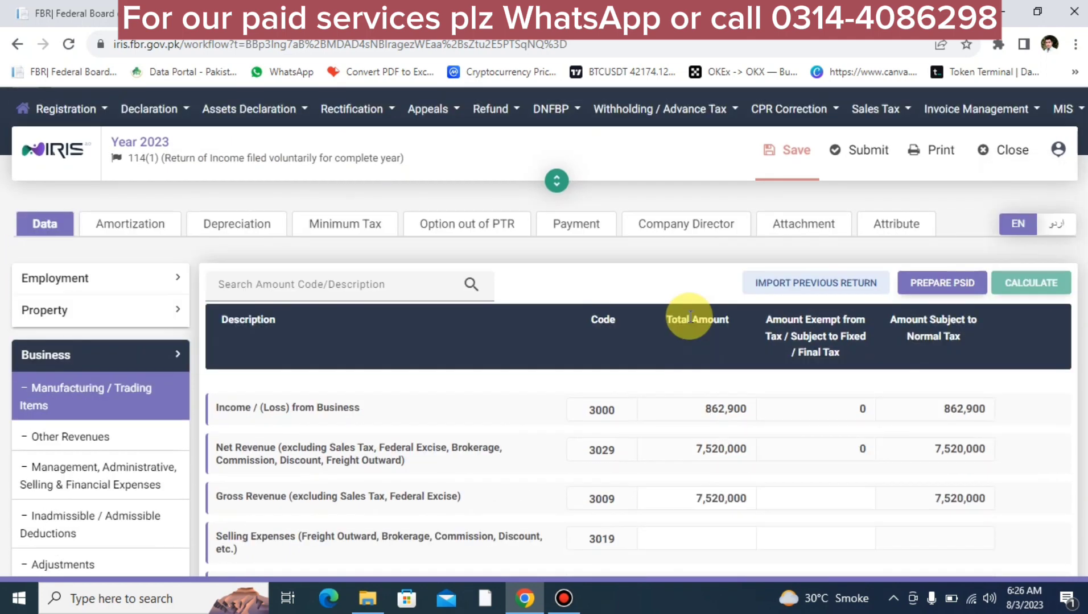
scroll(690, 317, down, 2)
scroll(690, 317, up, 3)
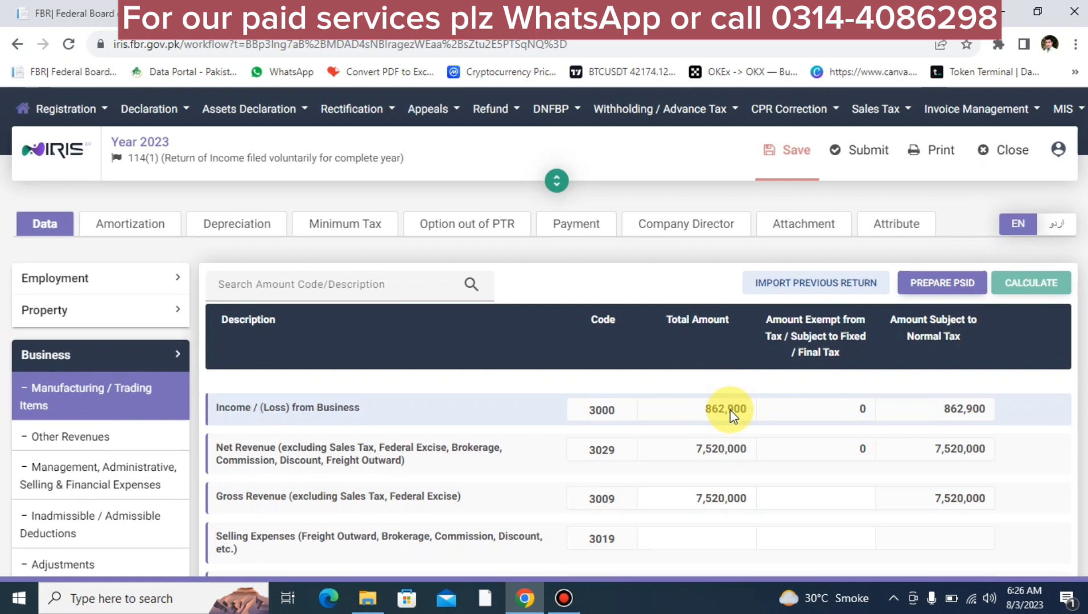
click(105, 480)
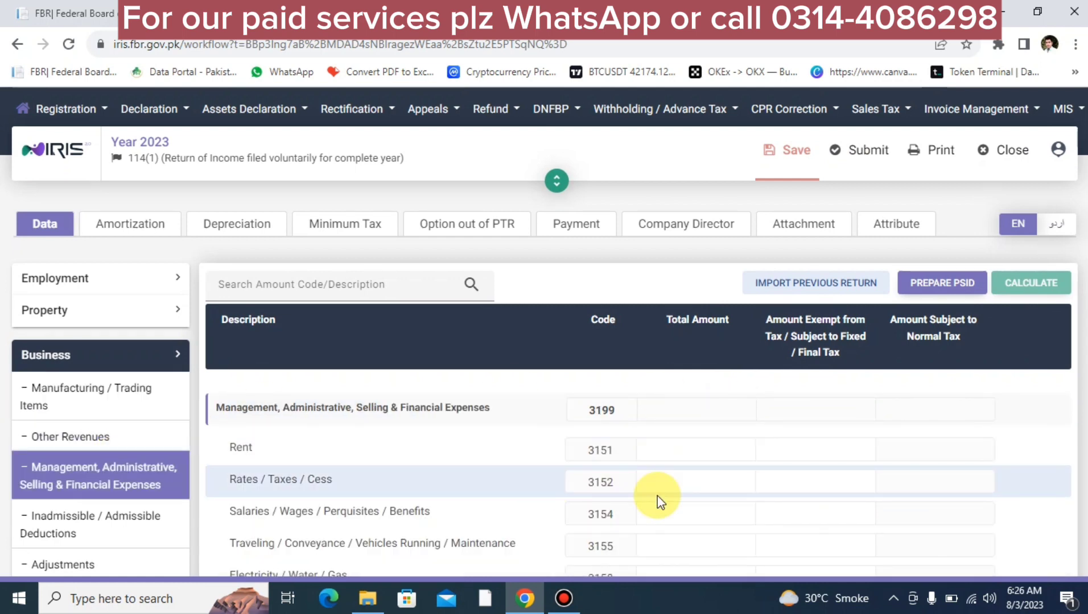
Step: Enter Rent (3151) of 1,200,000 and recalculate, bringing total expenses (3199) to 1,200,000
click(672, 447)
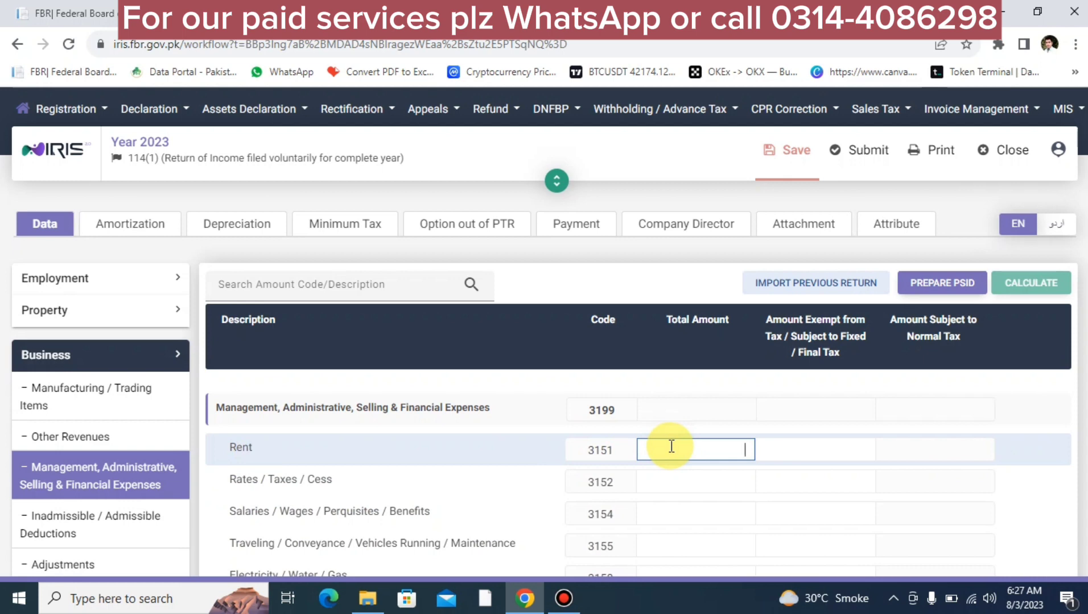
text(1200000)
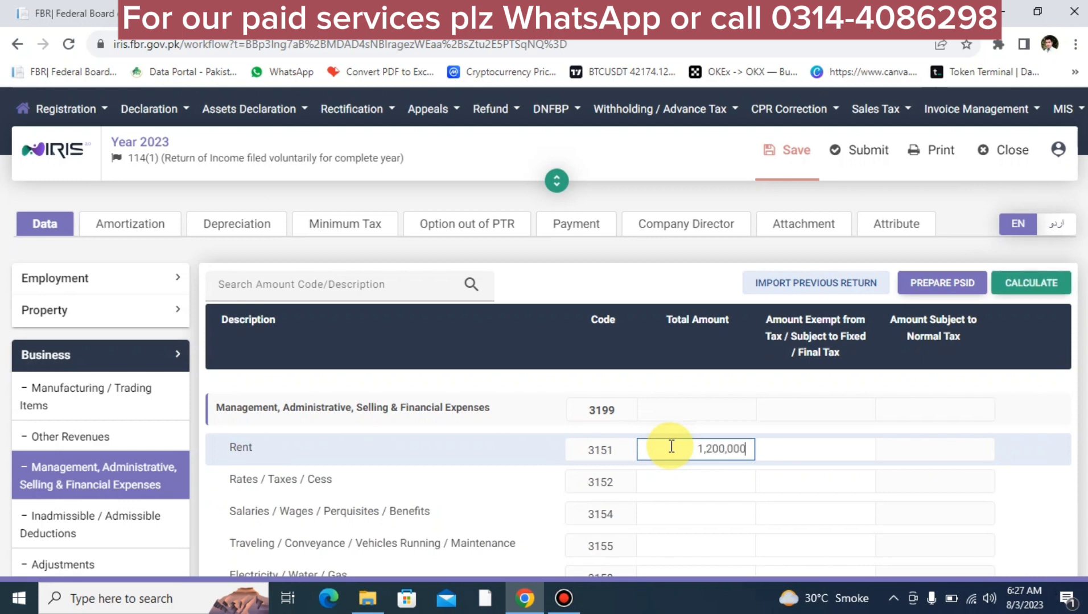
click(1030, 280)
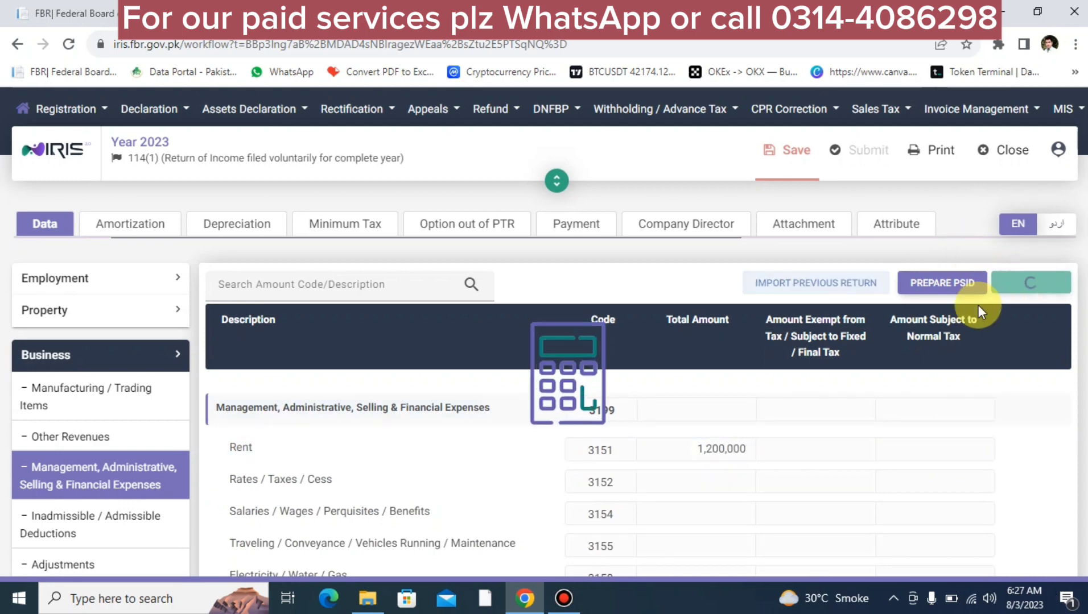
click(729, 447)
double_click(729, 447)
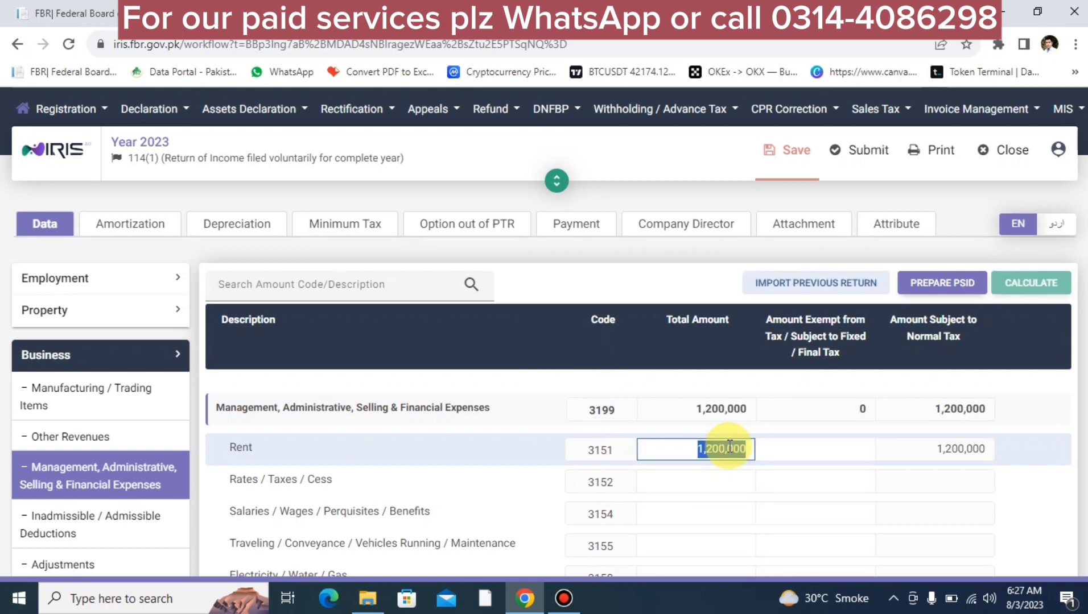
double_click(699, 452)
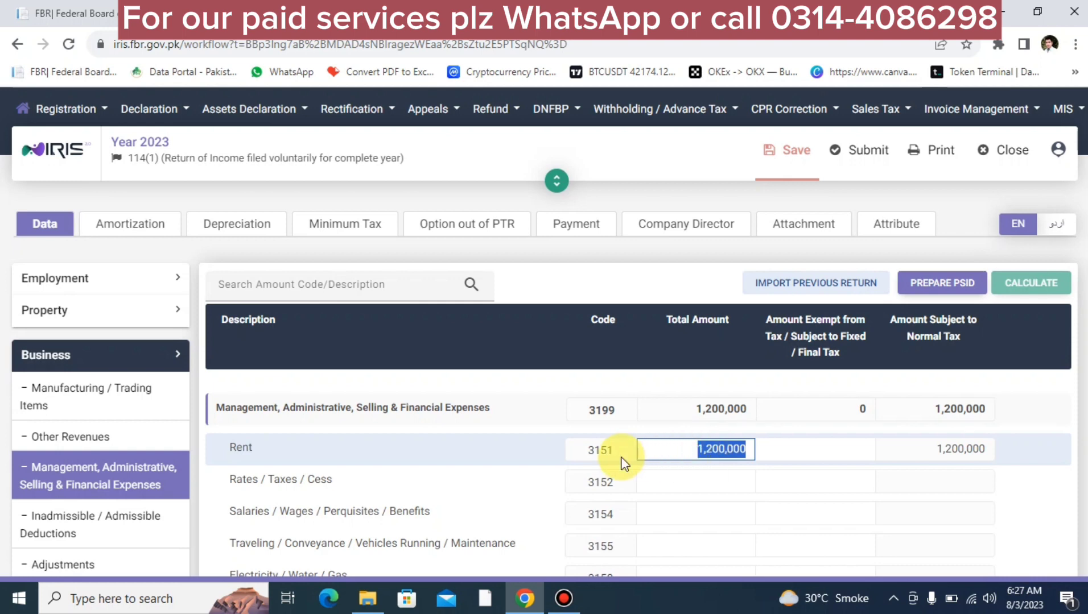
click(655, 457)
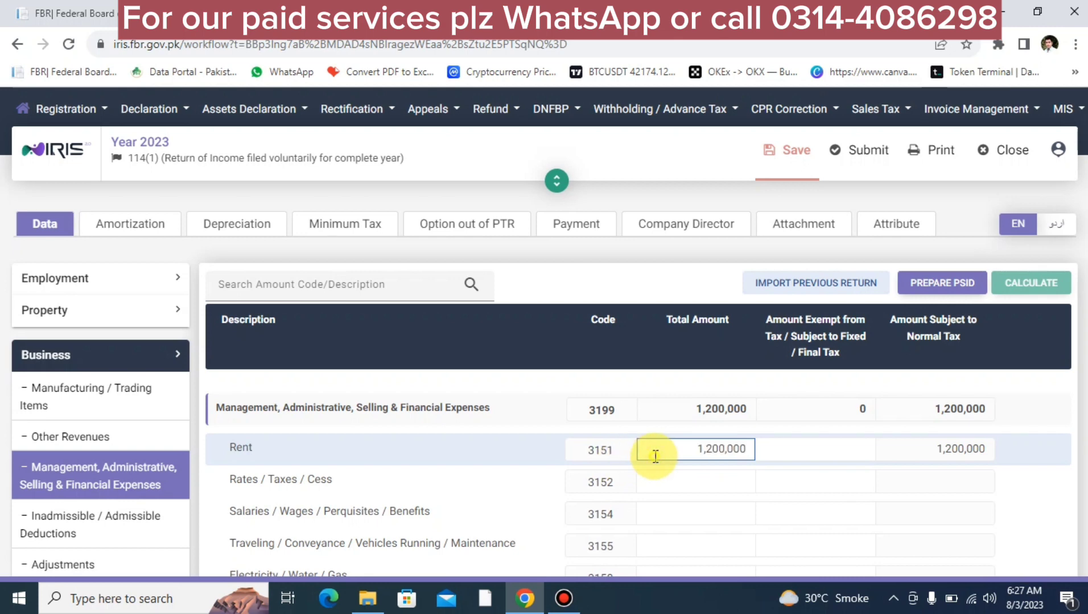
double_click(655, 456)
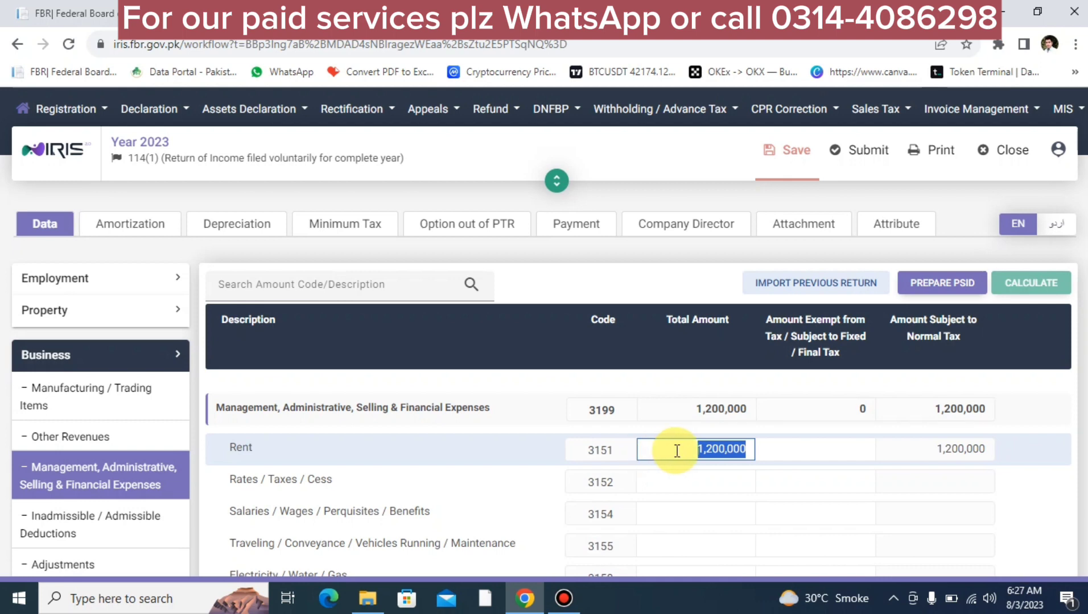
Step: Enter Salaries 250,000 (3154) and Communication 35,200 (3162), recalculating after each
scroll(677, 452, down, 5)
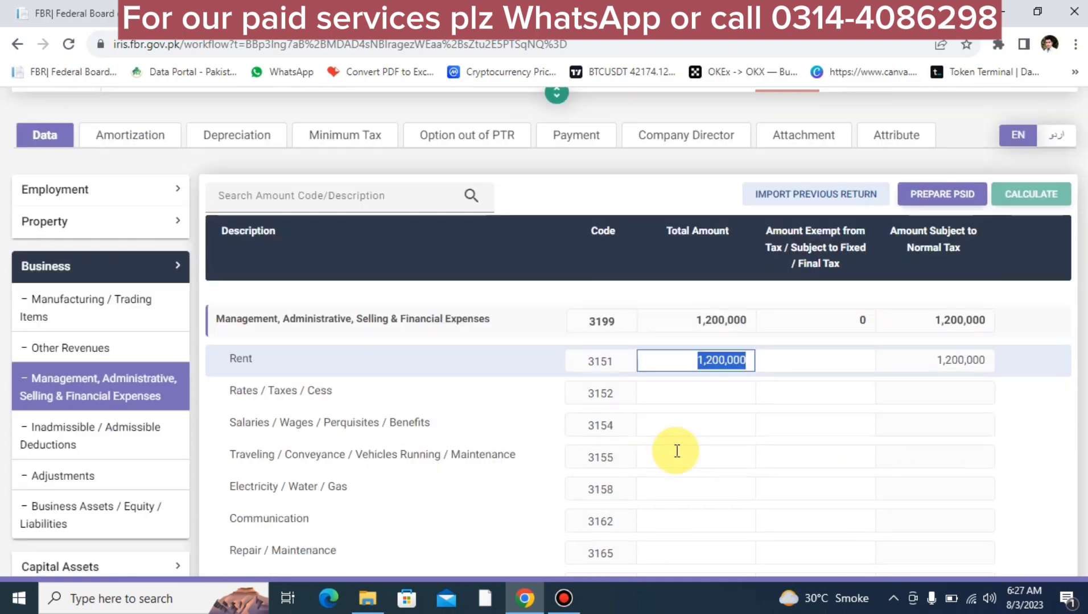
scroll(677, 452, up, 3)
scroll(677, 451, down, 1)
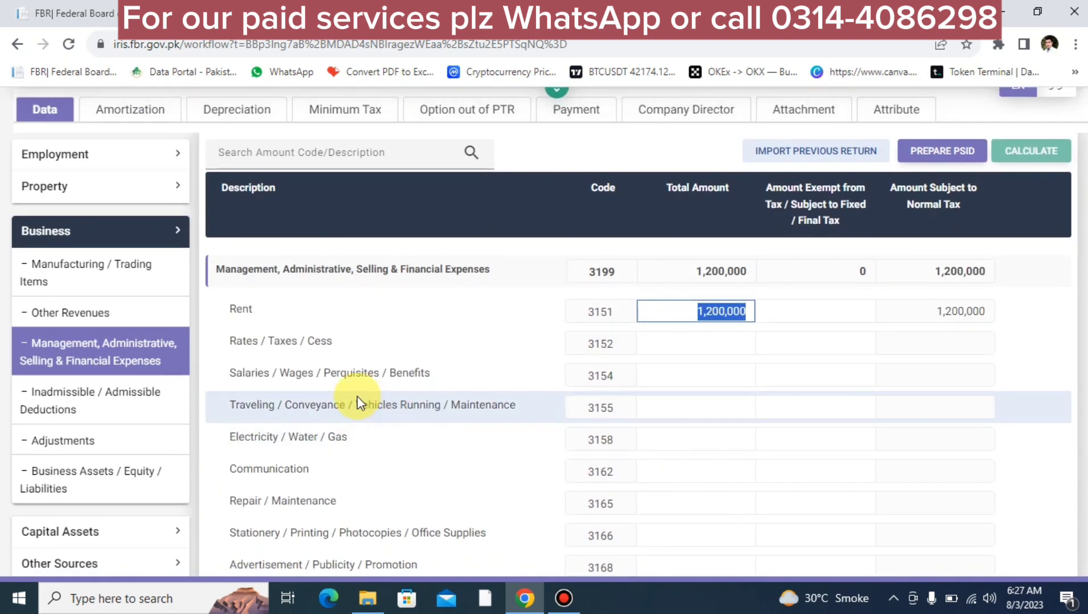
click(651, 373)
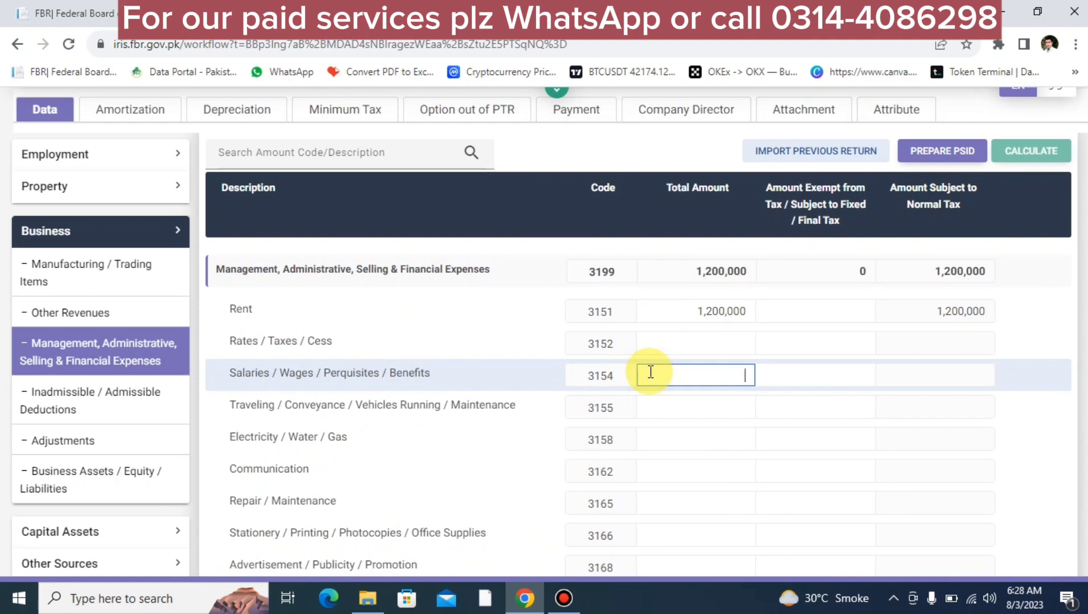
text(15)
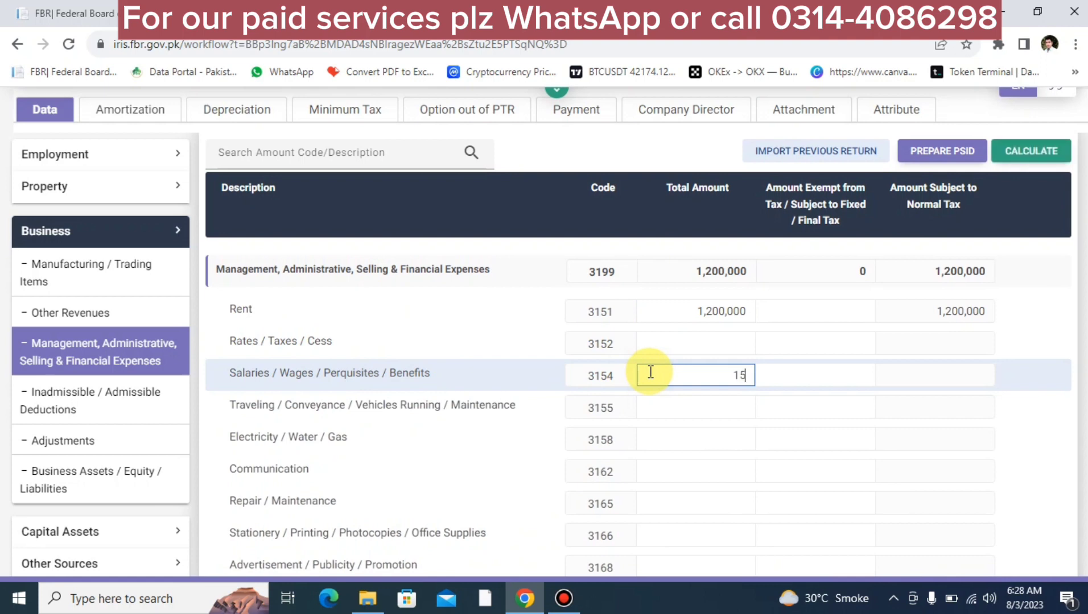
key(BackSpace)
text(250,000)
click(1024, 151)
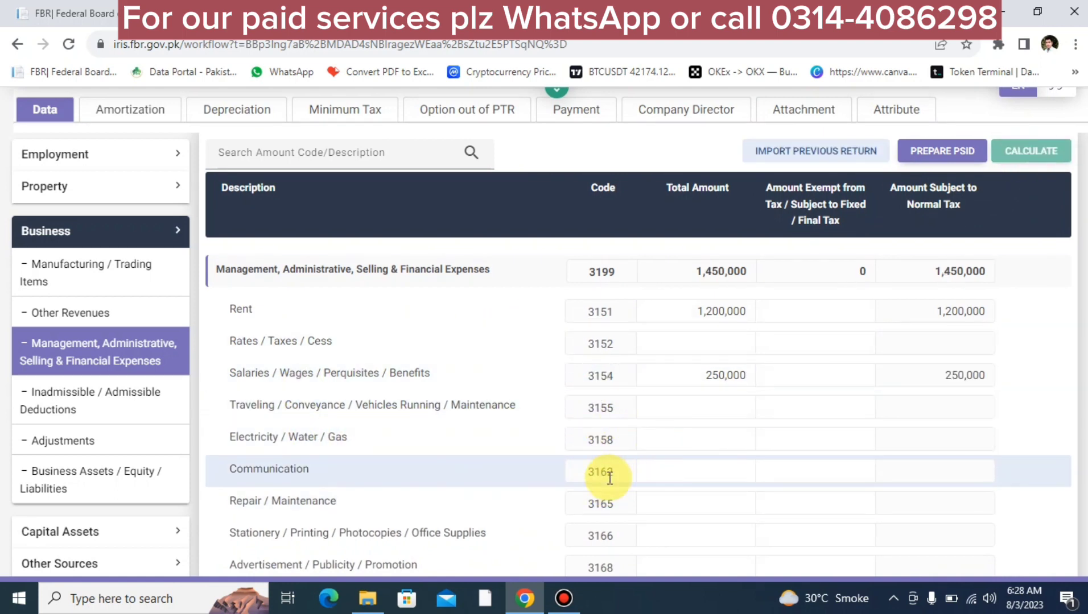
click(684, 477)
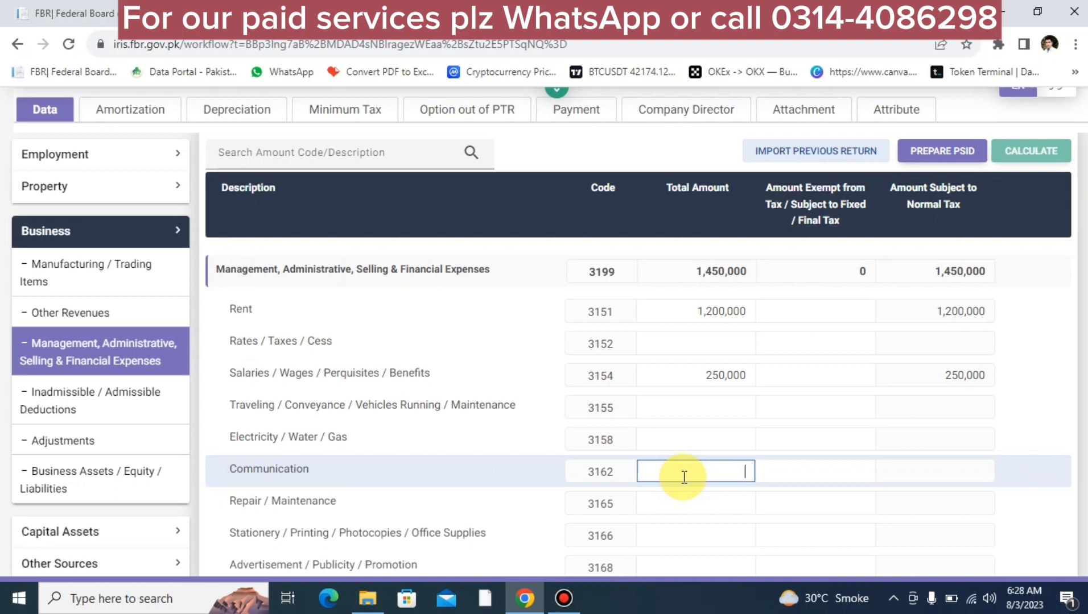
text(35200)
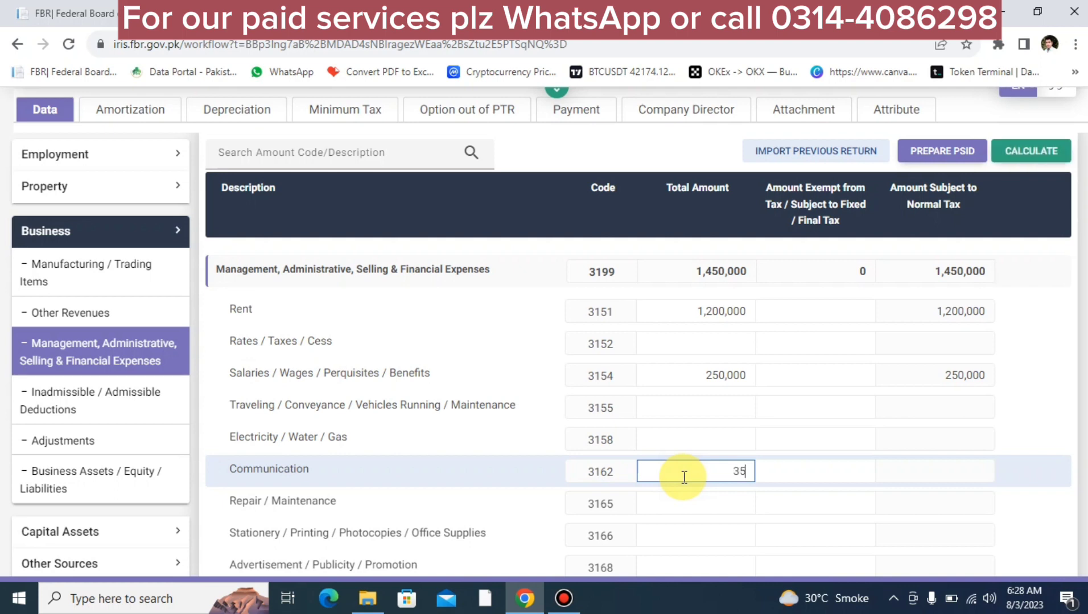
click(1030, 147)
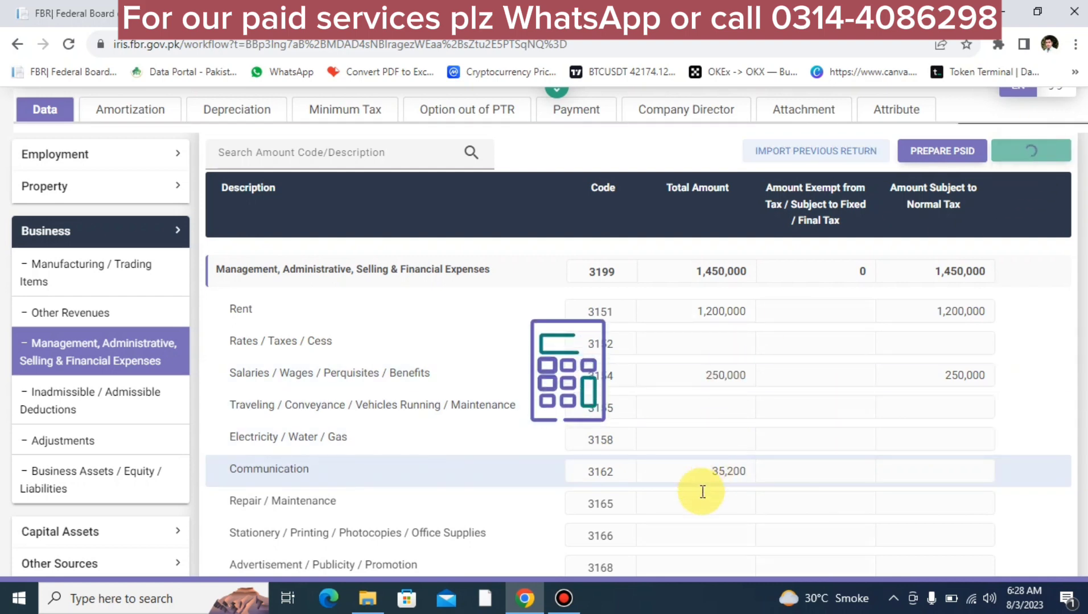
Step: Enter Stationery 15,000 (3166) and Professional Charges 20,000 (3171), bringing expenses to 1,520,200
click(685, 537)
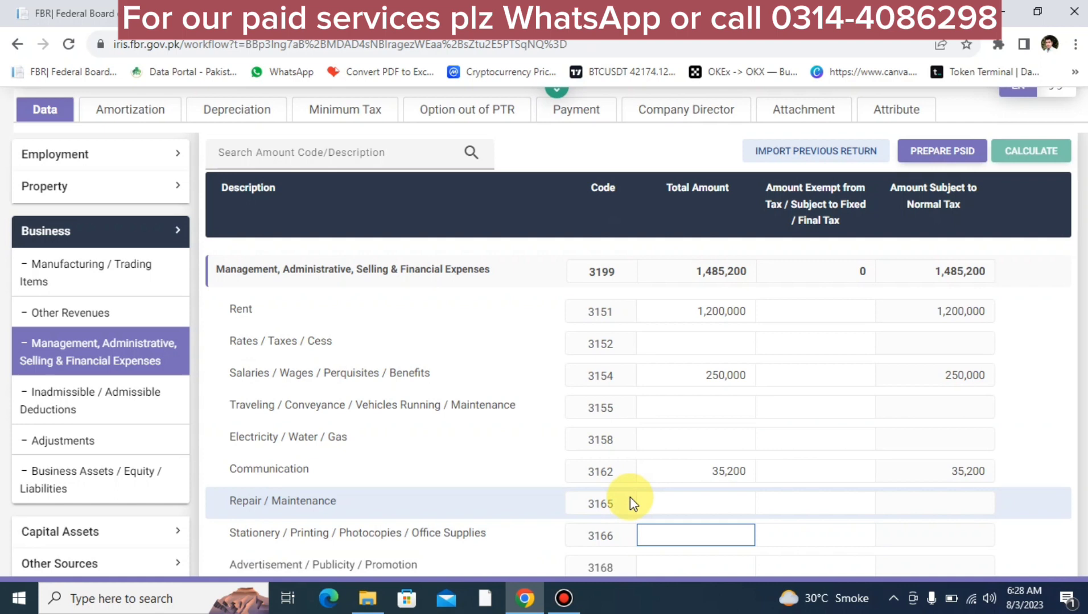
text(150000)
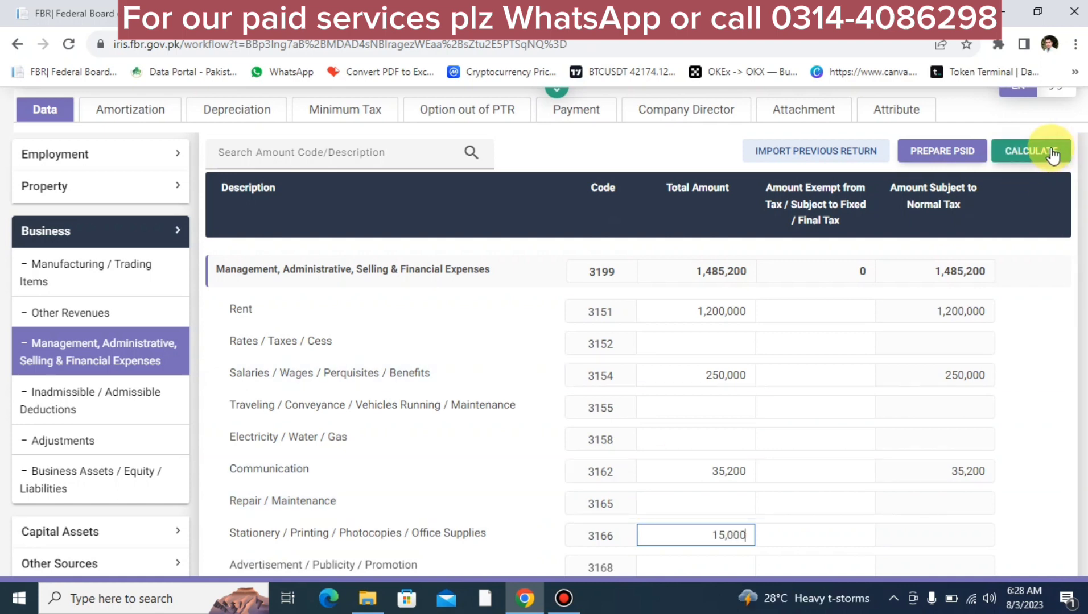
click(1053, 155)
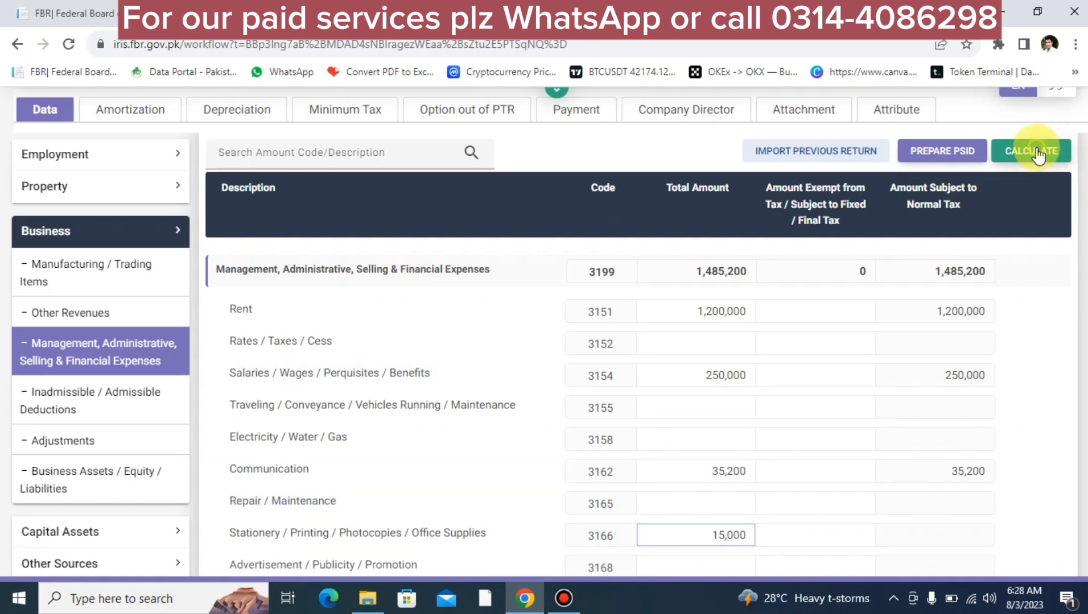
scroll(813, 430, down, 4)
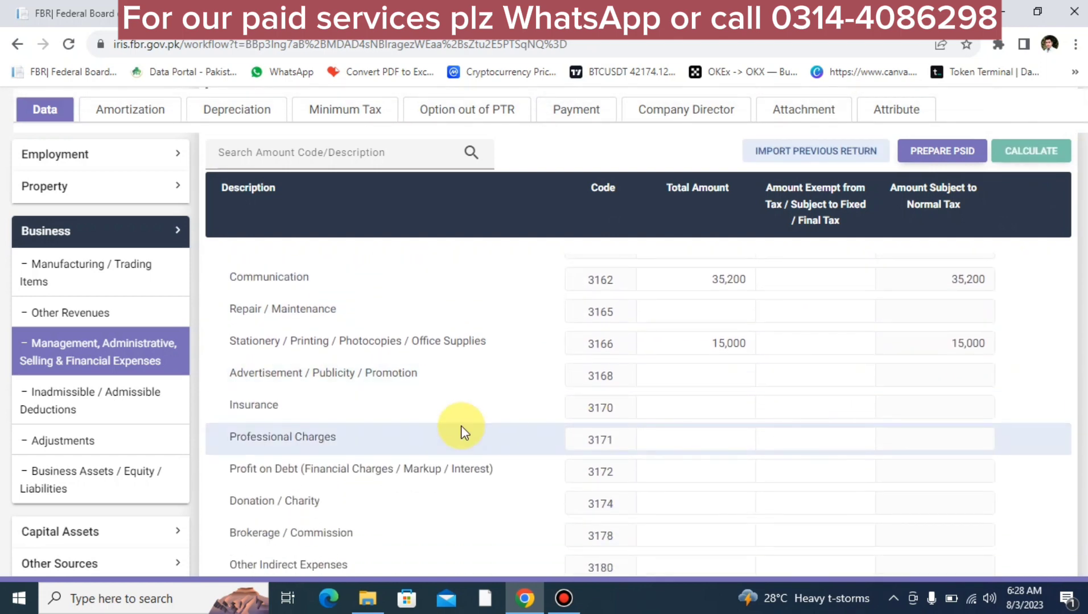
click(688, 444)
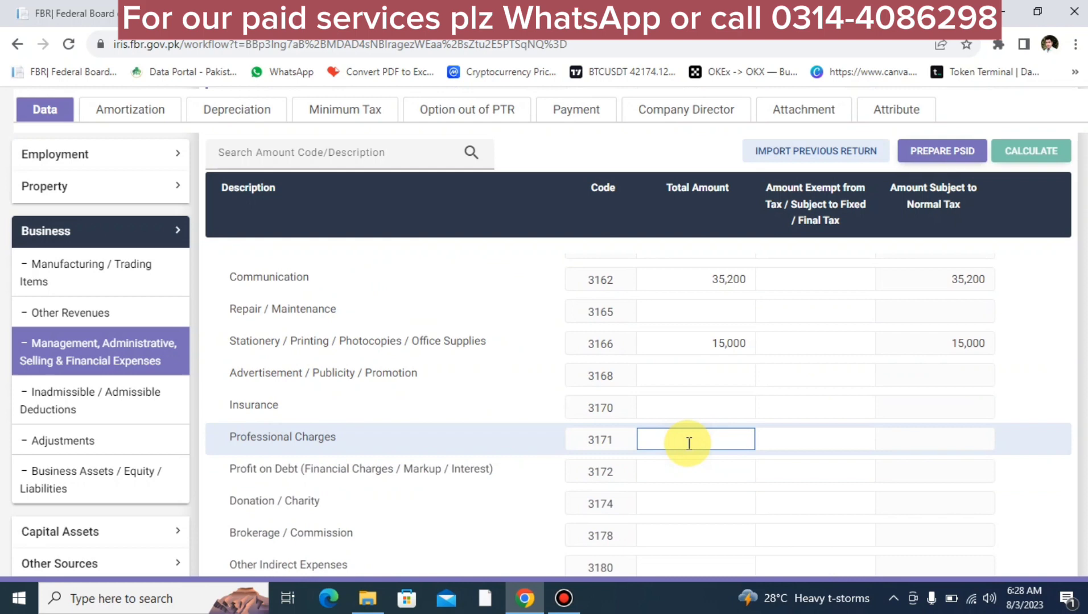
text(200000)
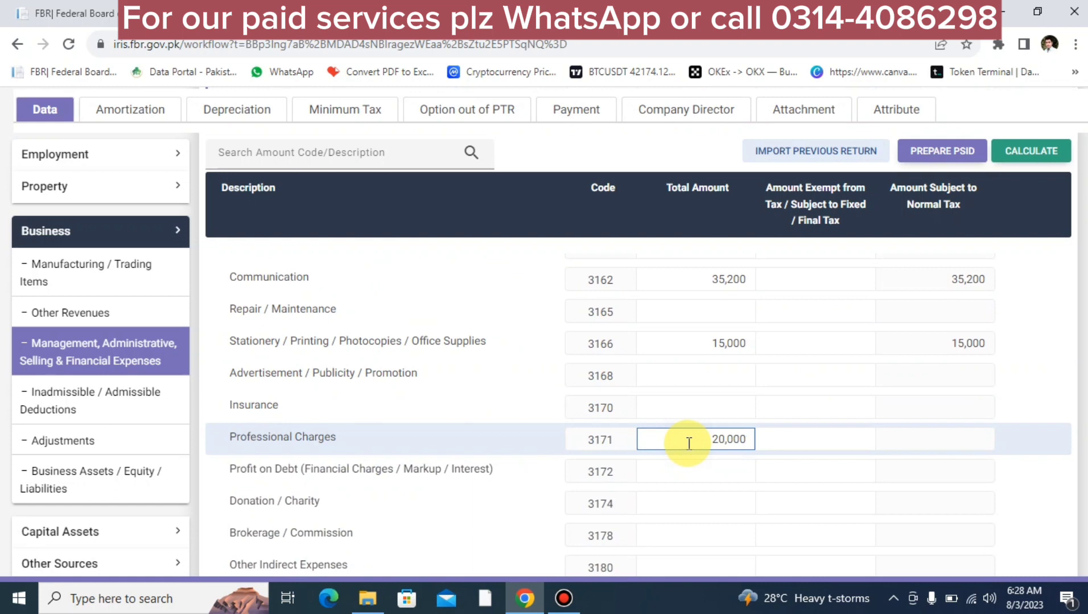
click(1017, 152)
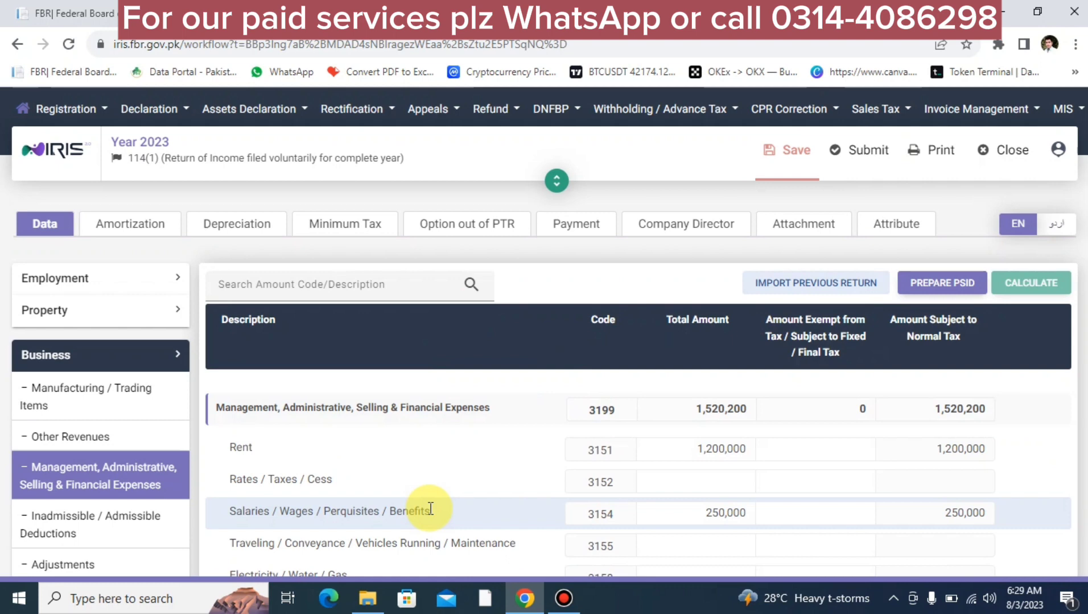
Step: Change Gross Revenue (3009) to 9,520,000 and recalculate, lifting business income to 1,342,700
click(116, 389)
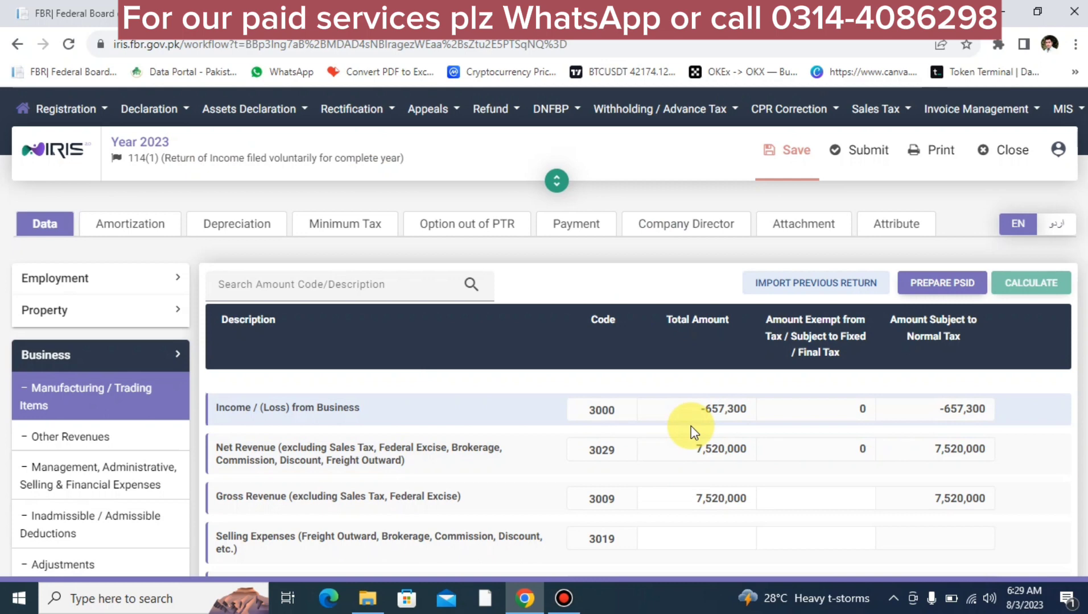
scroll(691, 425, down, 2)
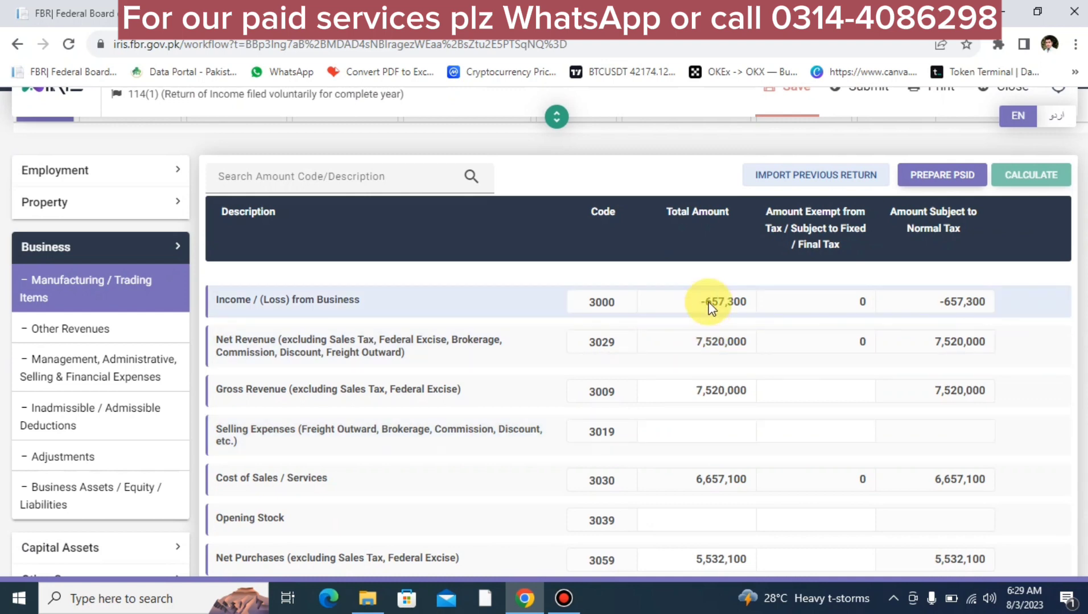
click(693, 392)
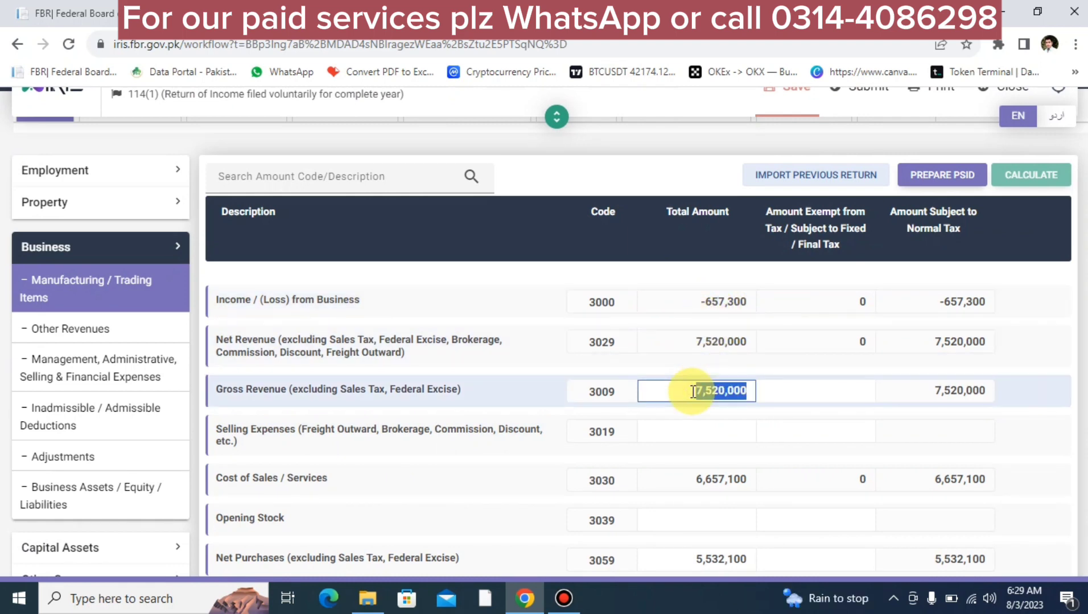
text(9520000)
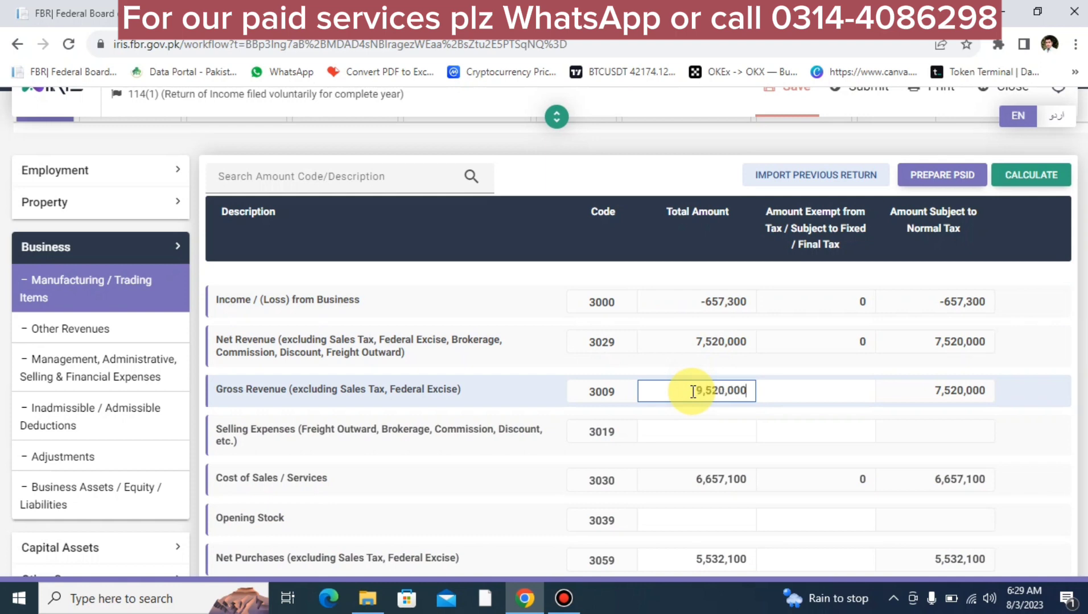
click(1010, 180)
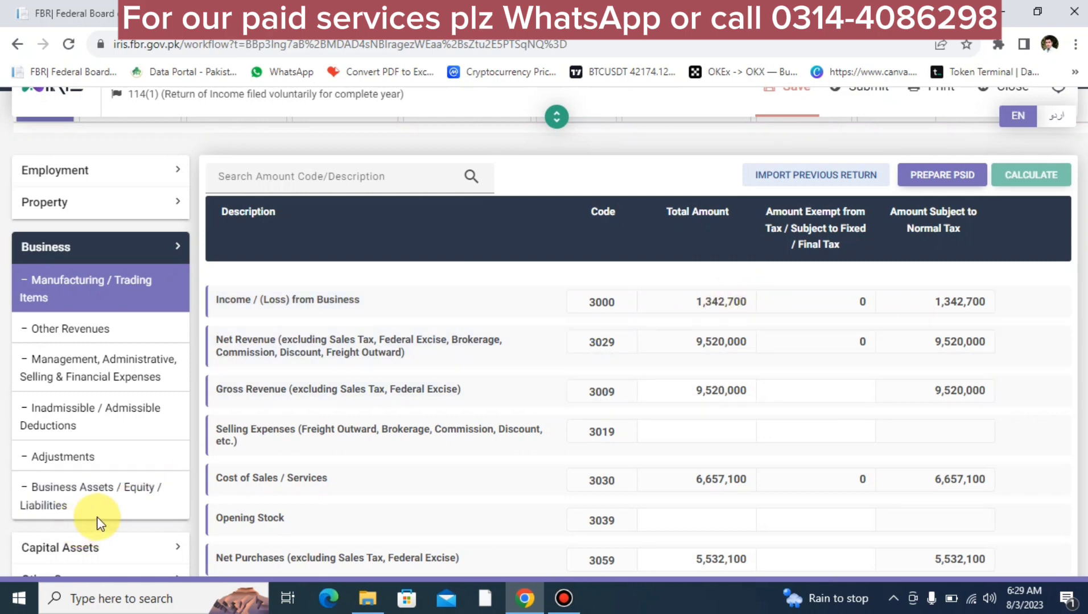
scroll(130, 507, down, 5)
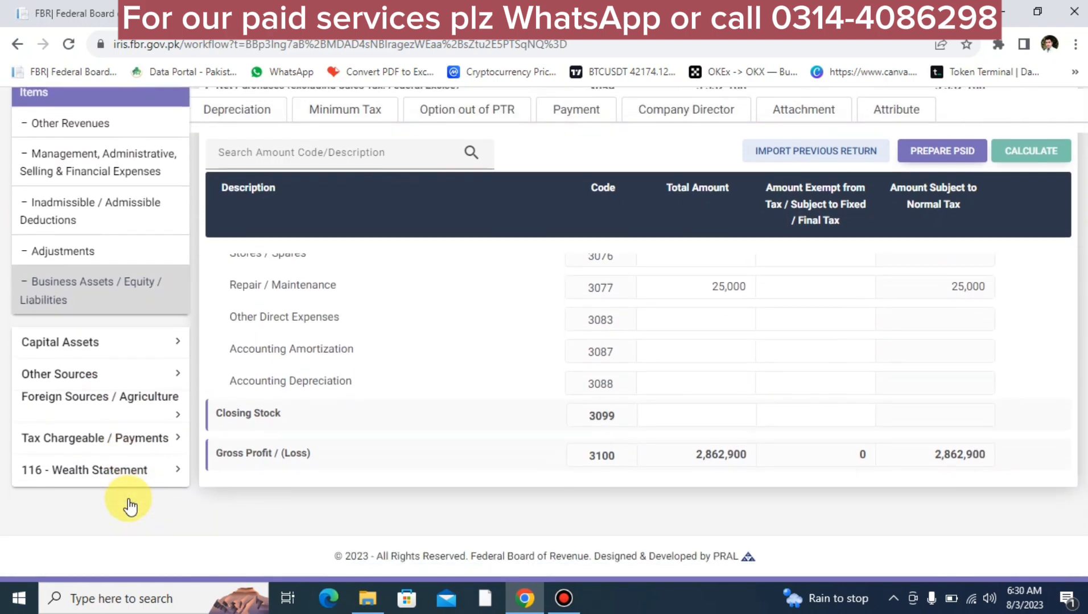
Step: Review the tax computation: taxable income 1,342,700 and tax chargeable 96,877
click(91, 445)
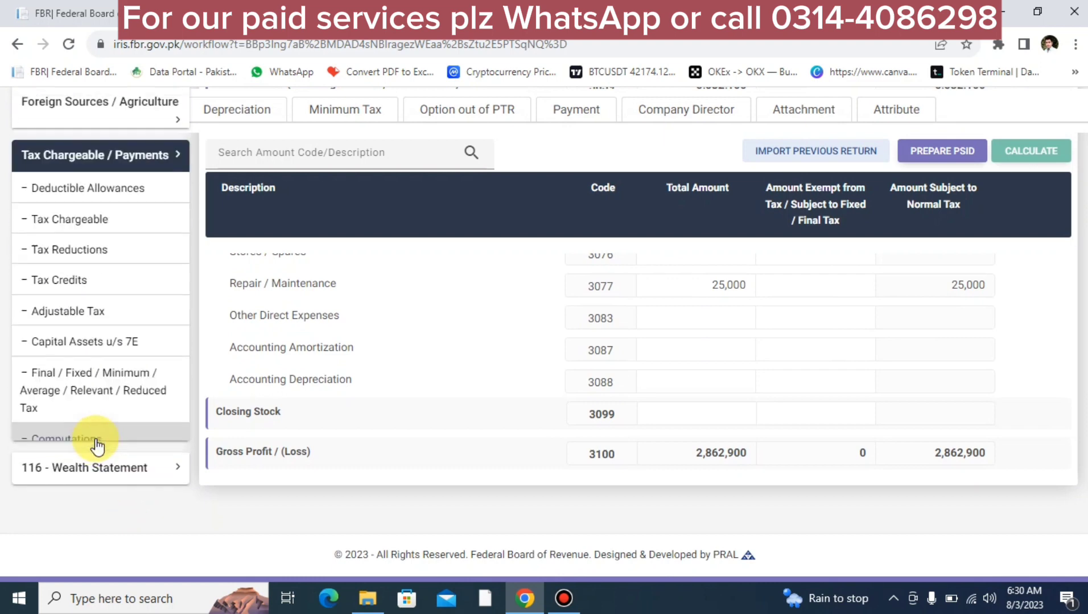
click(84, 436)
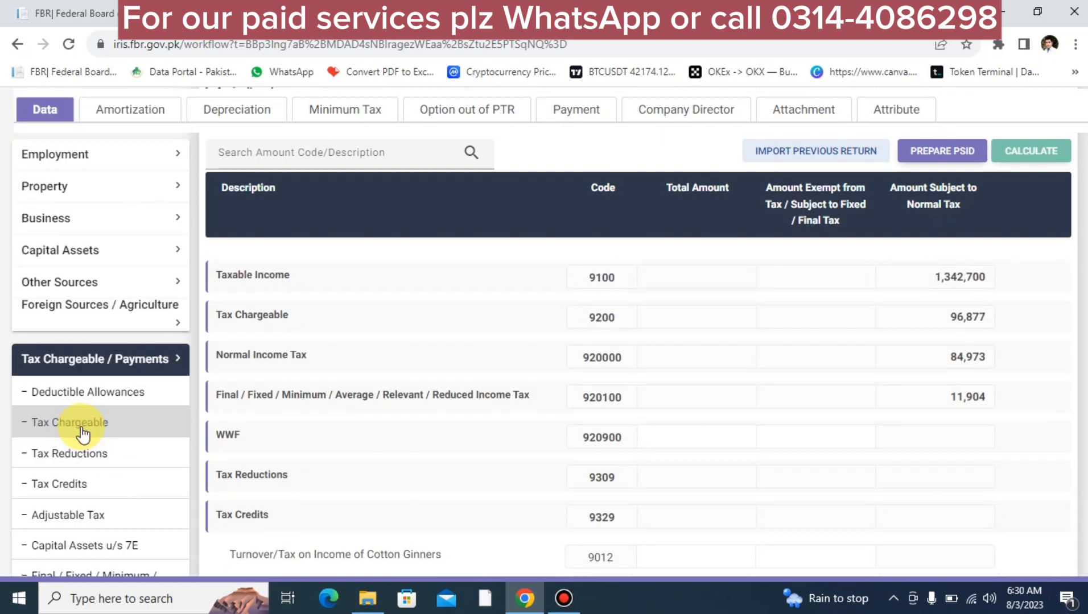
scroll(878, 419, down, 8)
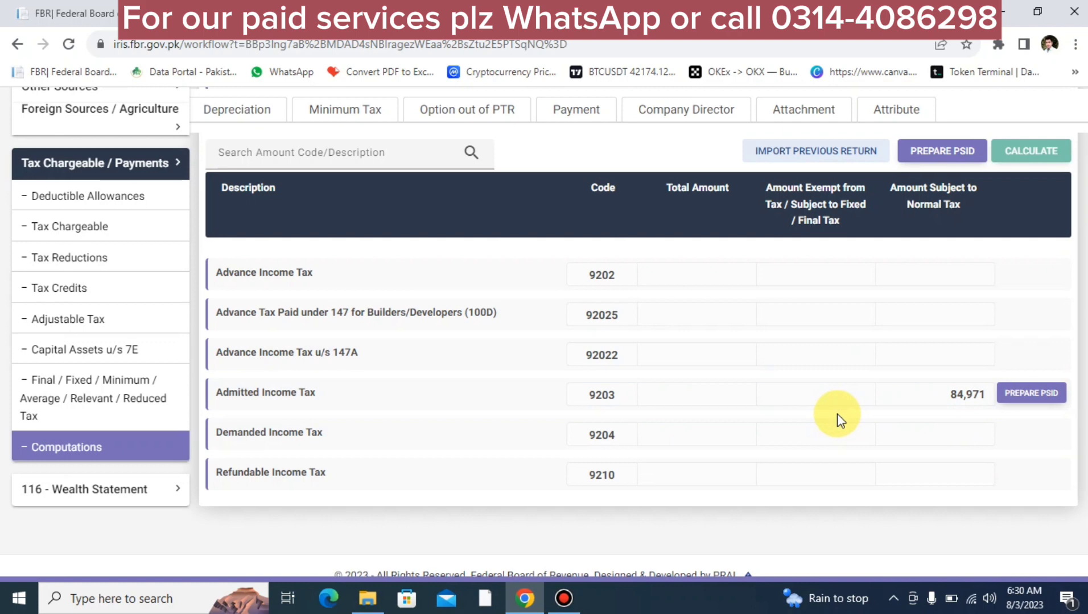
scroll(837, 414, up, 3)
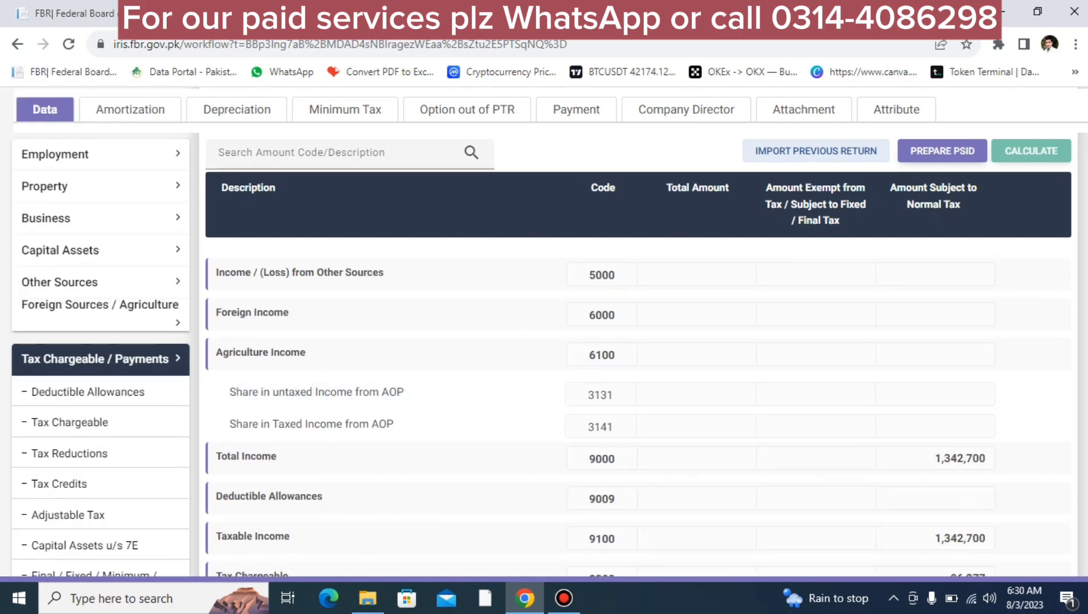
scroll(770, 413, up, 5)
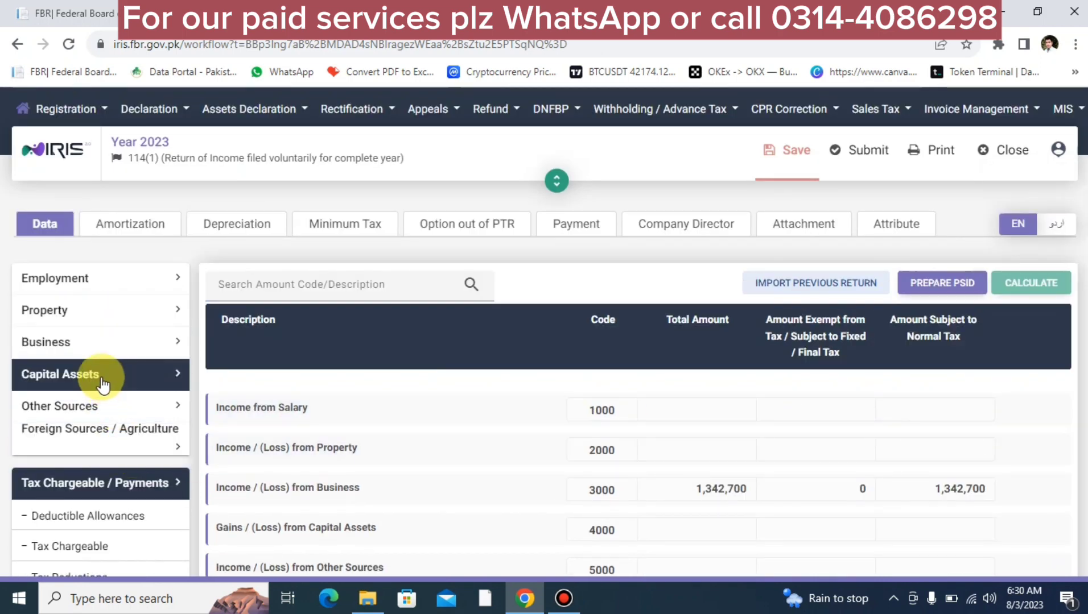
Step: Open Business Assets / Equity / Liabilities under the Business section
click(173, 354)
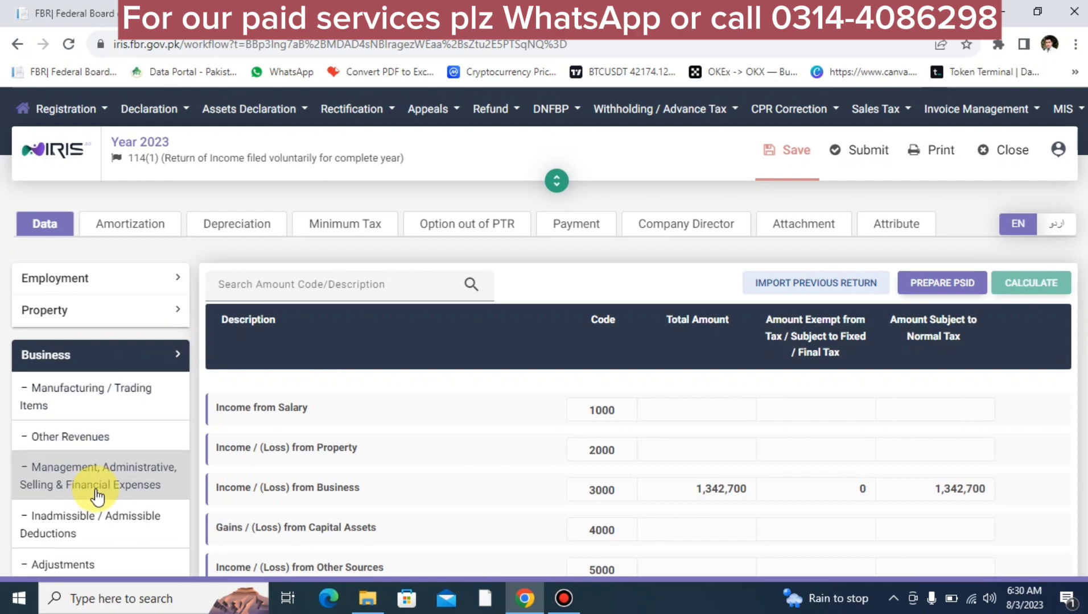
scroll(97, 497, down, 5)
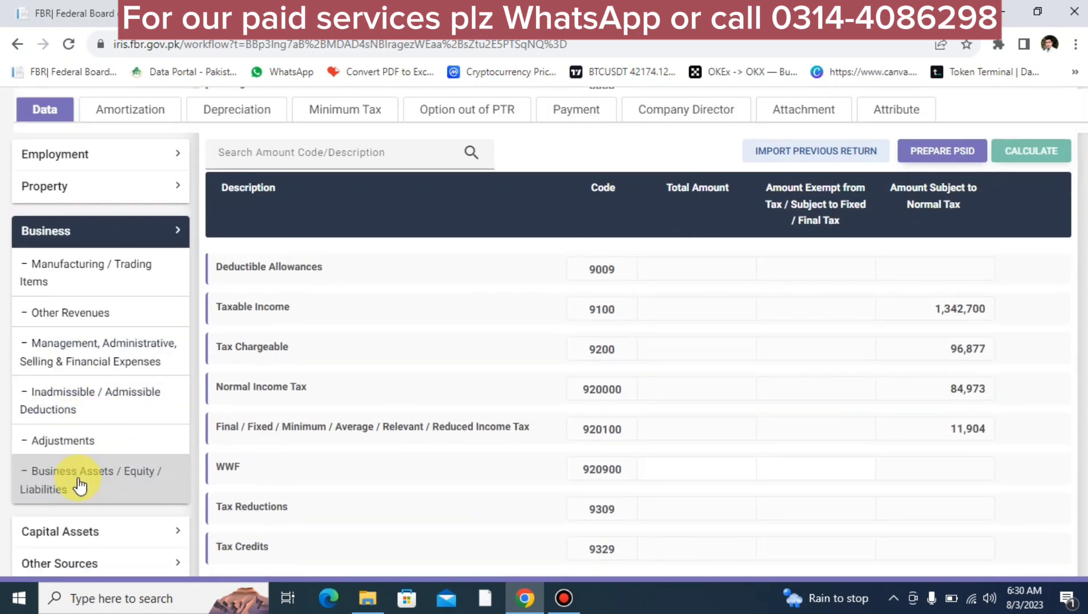
click(79, 484)
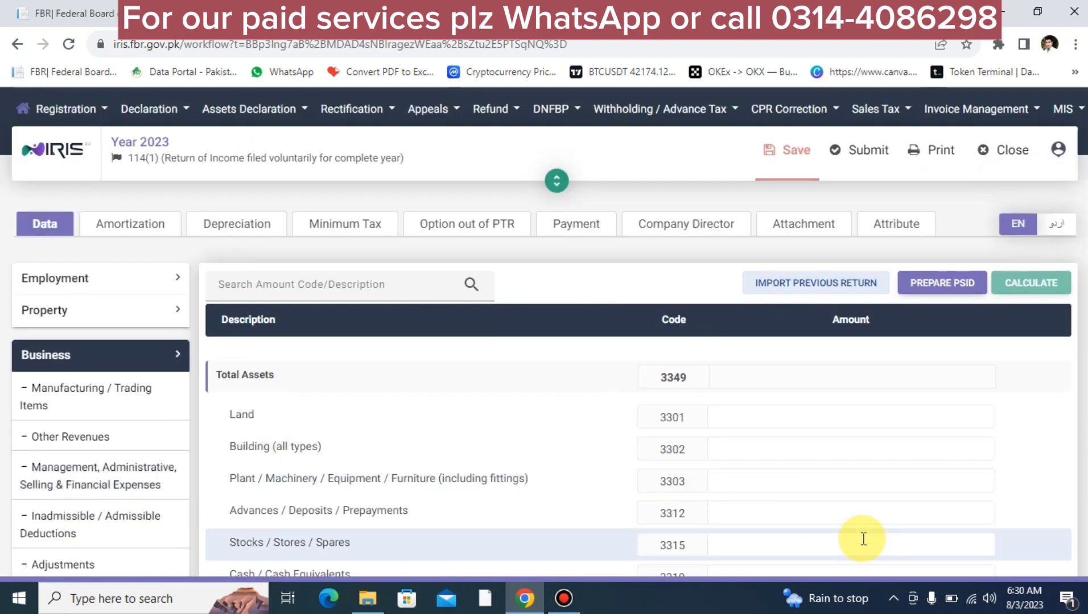
Step: Enter Capital (3352) 500,000 and Trade Creditors (3384) 4,000,000, then recalculate to a 4,500,000 total
scroll(687, 472, down, 5)
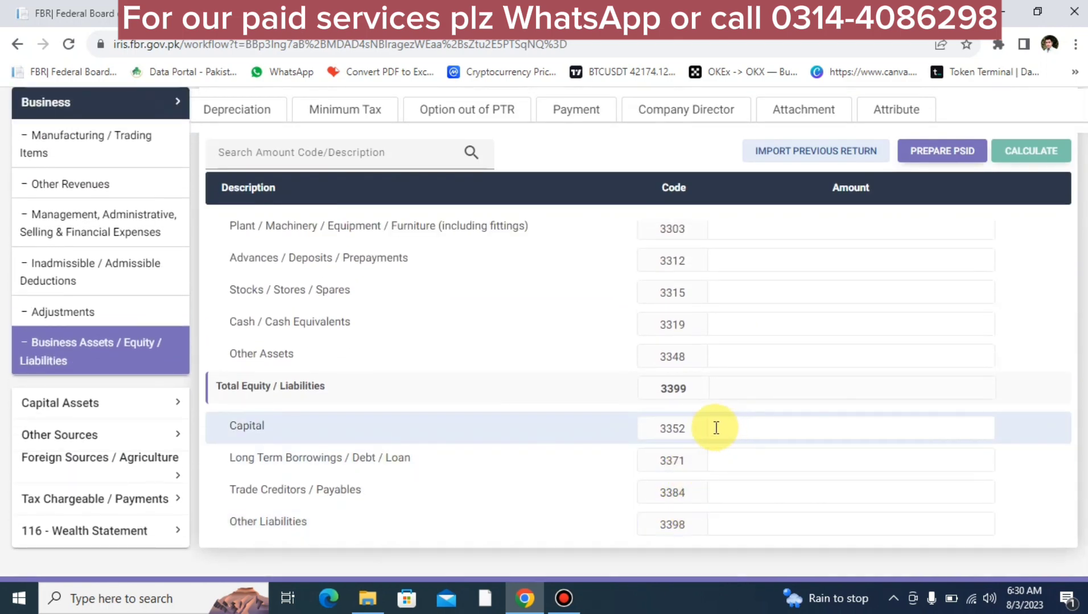
click(732, 429)
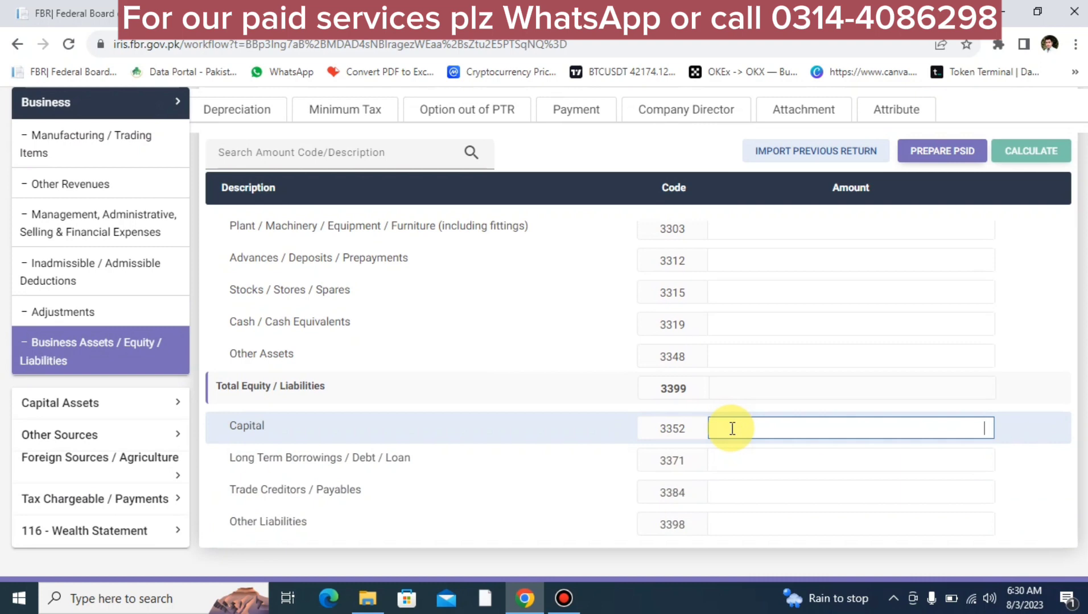
text(5000000)
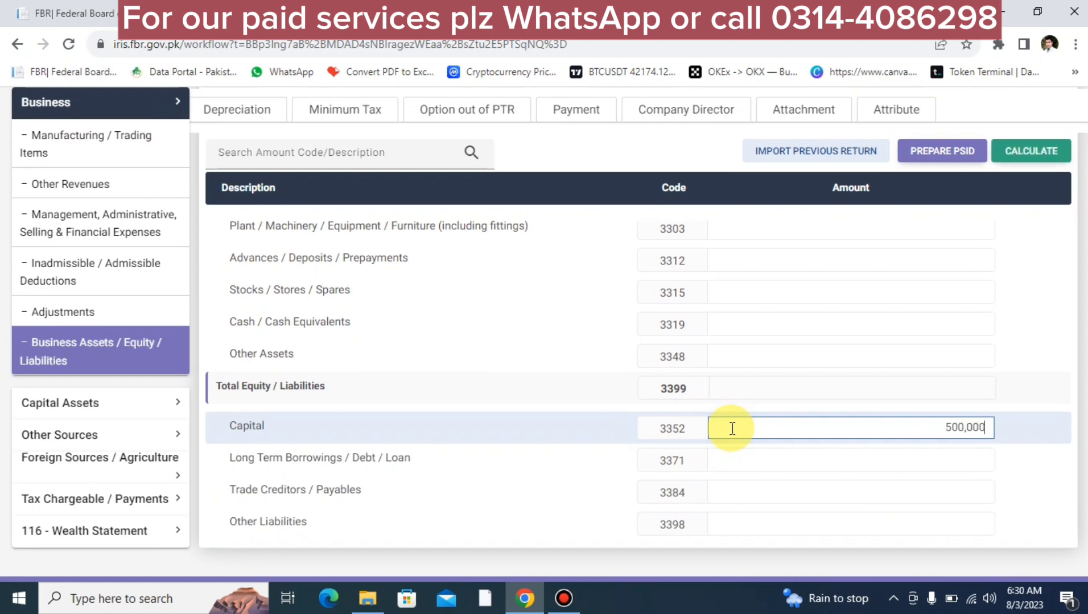
key(Tab)
key(Tab)
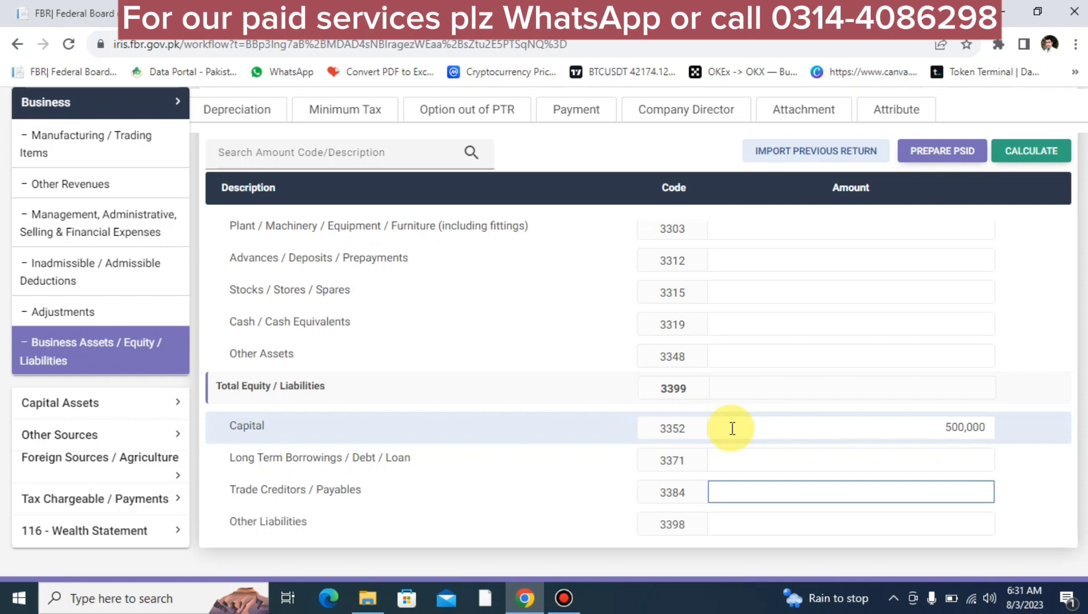
text(4,000,000)
click(1033, 155)
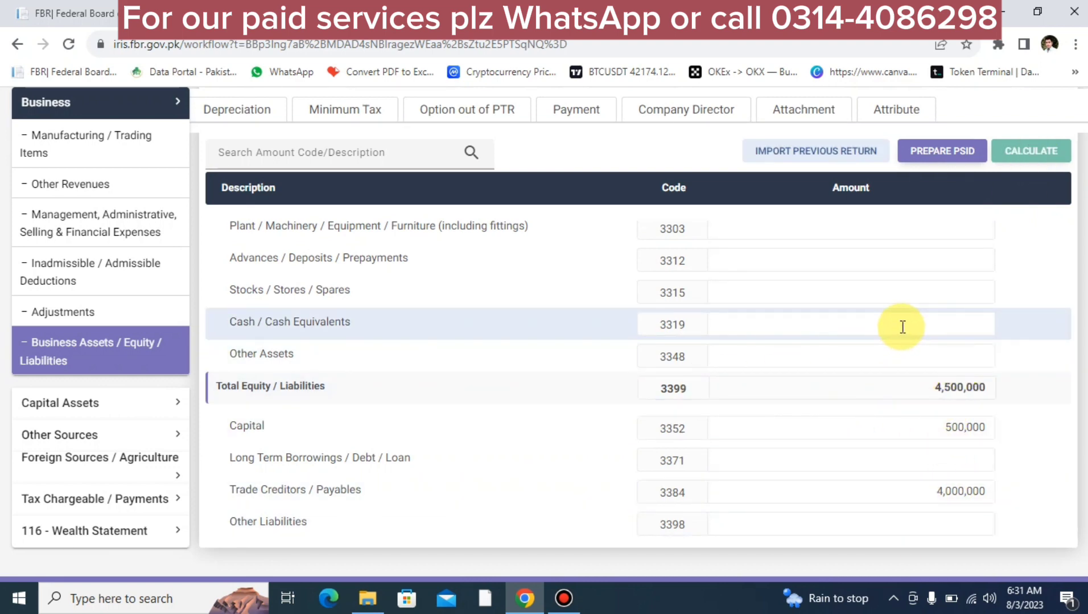
scroll(901, 345, up, 4)
scroll(902, 346, down, 4)
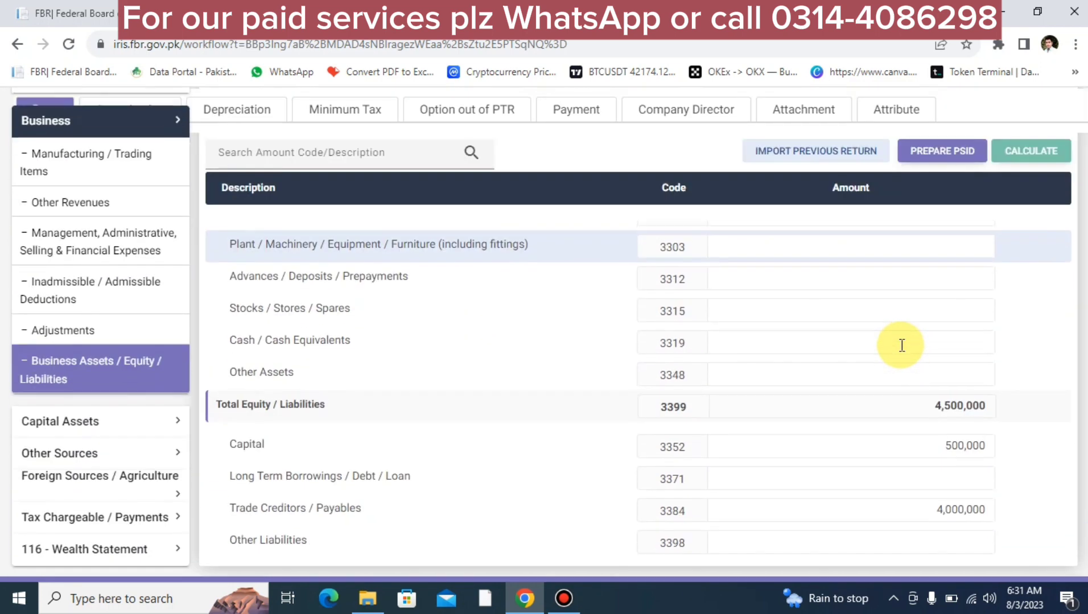
scroll(901, 344, up, 2)
Step: Enter Plant/Machinery (3303) 2,000,000 and Other Assets (3348) 2,500,000, recalculating after each
click(857, 361)
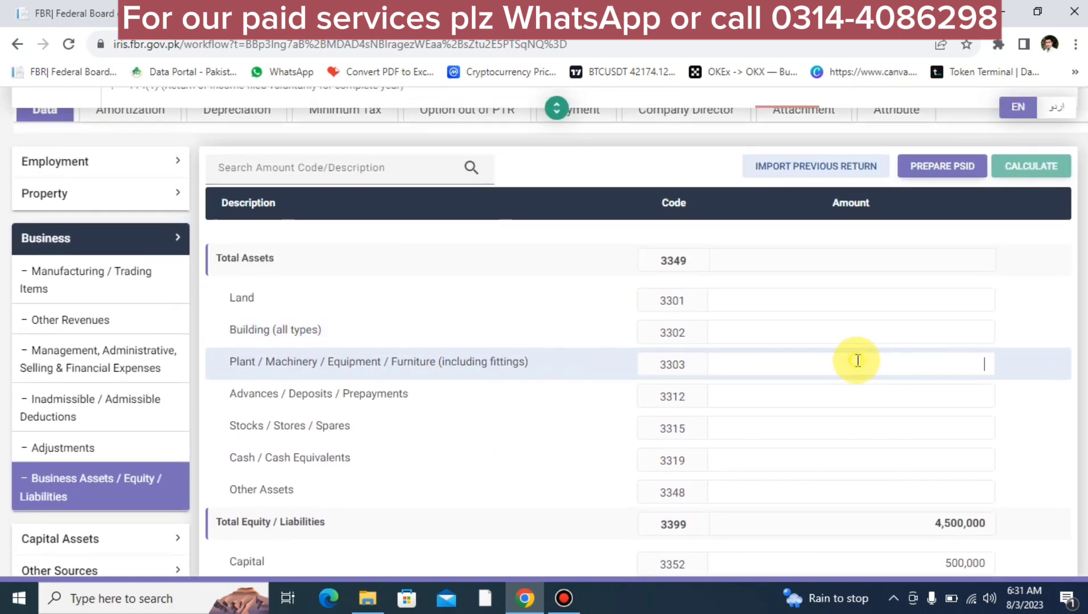
text(2000000)
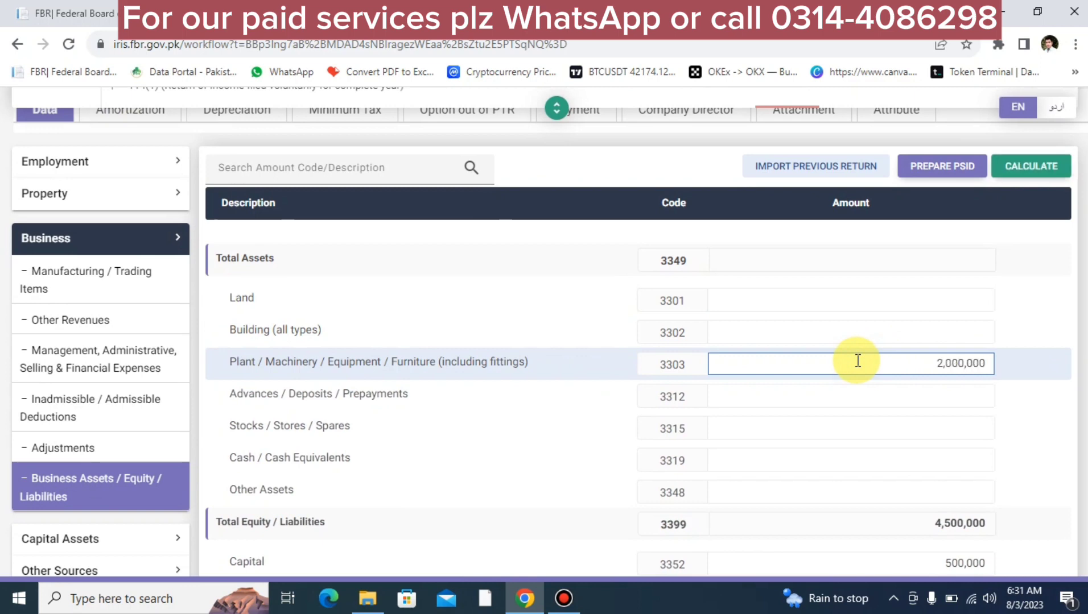
click(1018, 165)
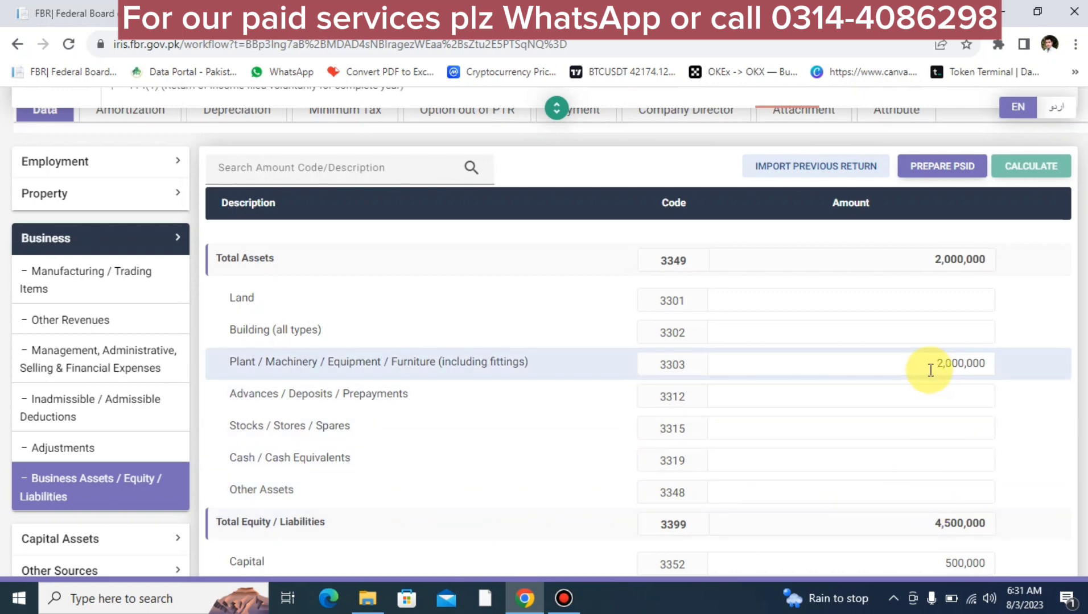
click(882, 495)
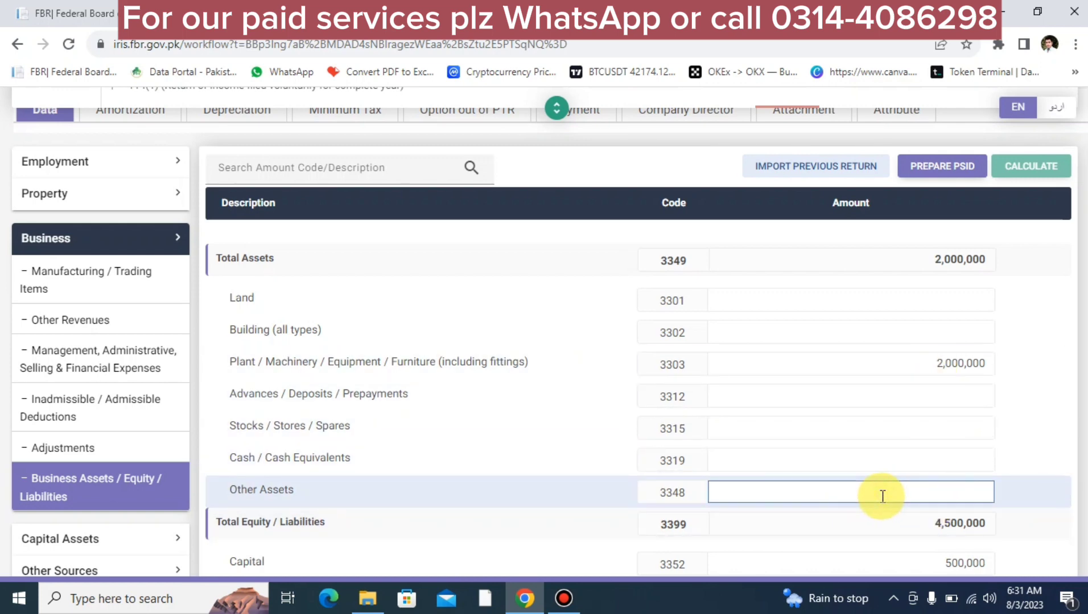
text(2,500,000)
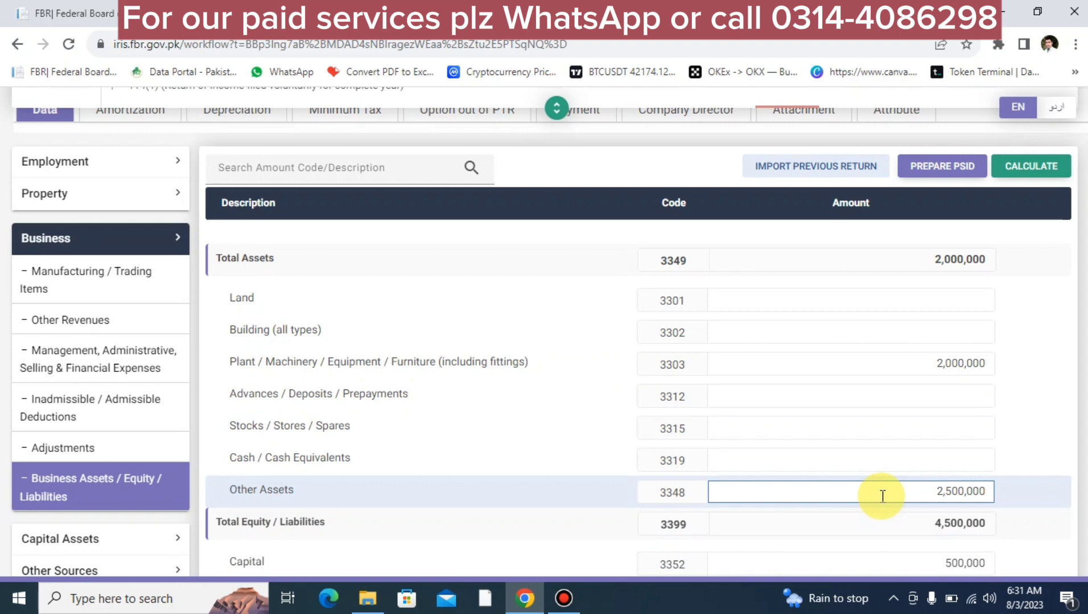
click(1030, 165)
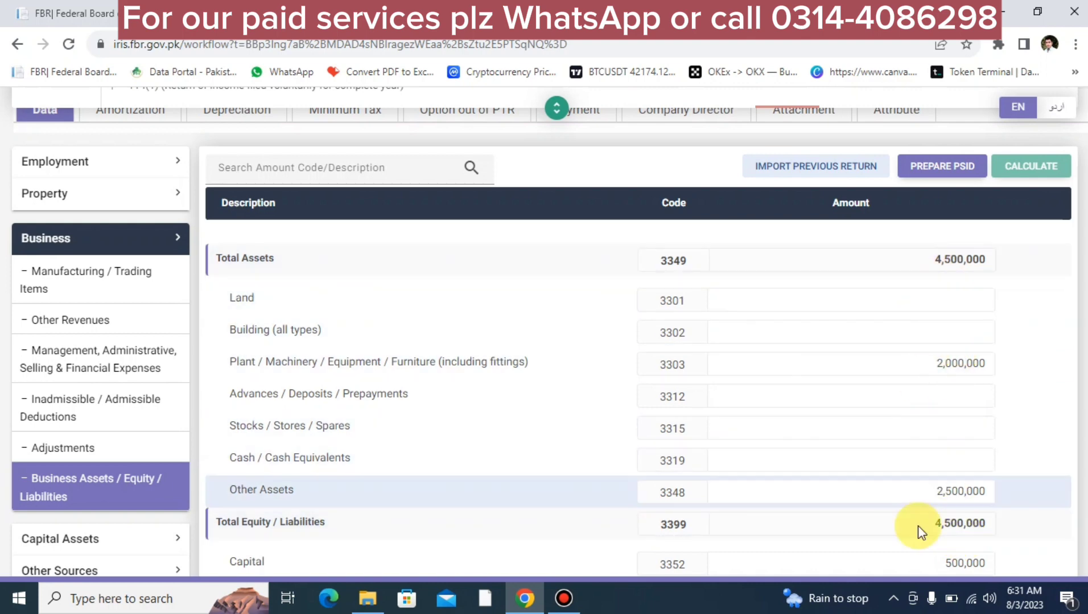
Step: Check the Capital and Other Assets amounts, then expand the 116 - Wealth Statement section
scroll(944, 386, down, 3)
scroll(943, 385, up, 2)
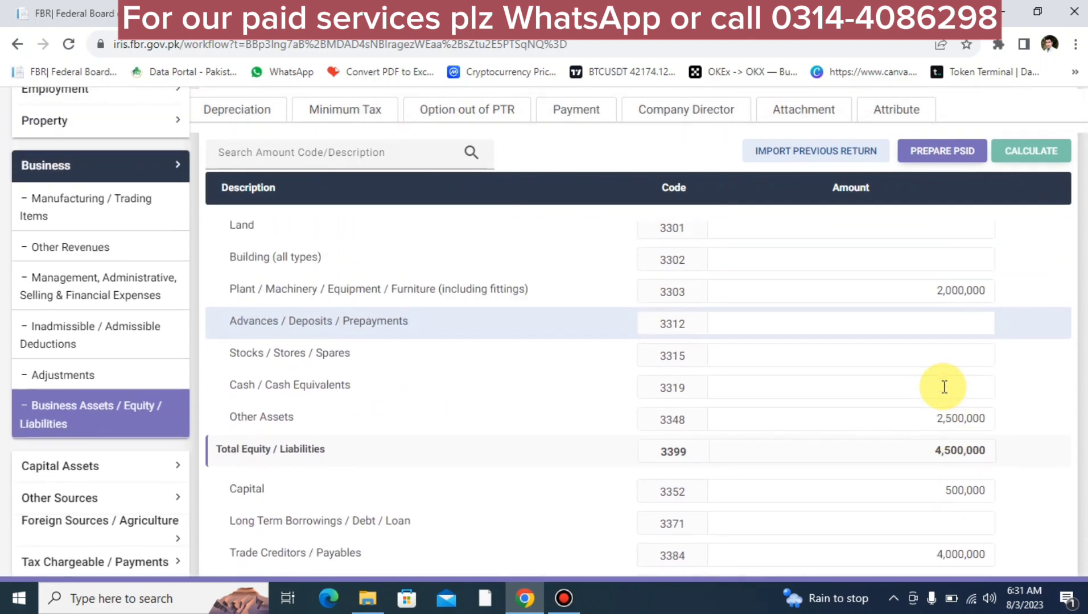
click(936, 488)
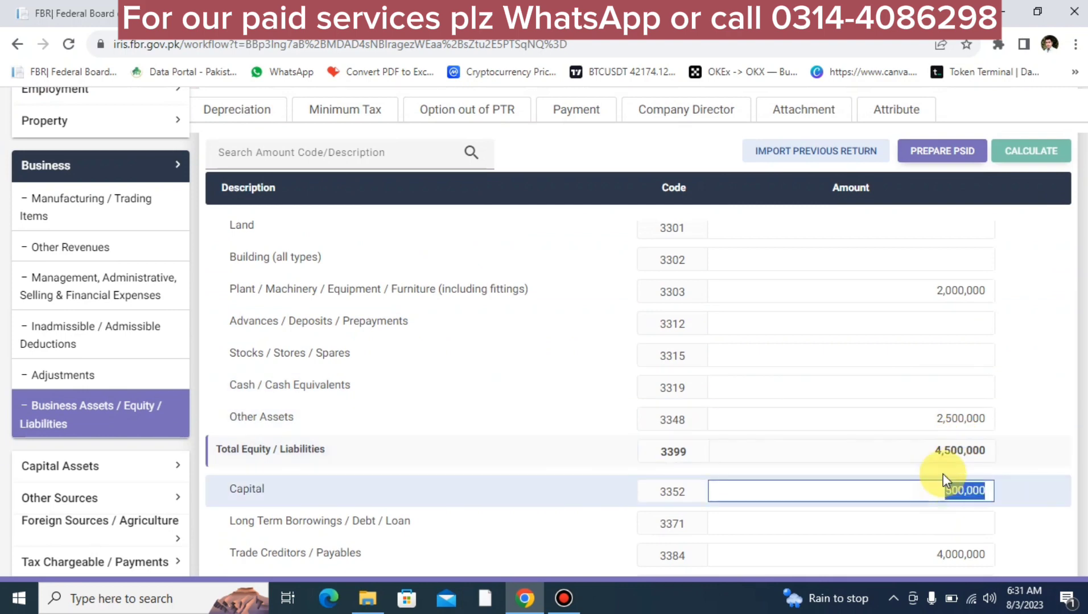
click(938, 415)
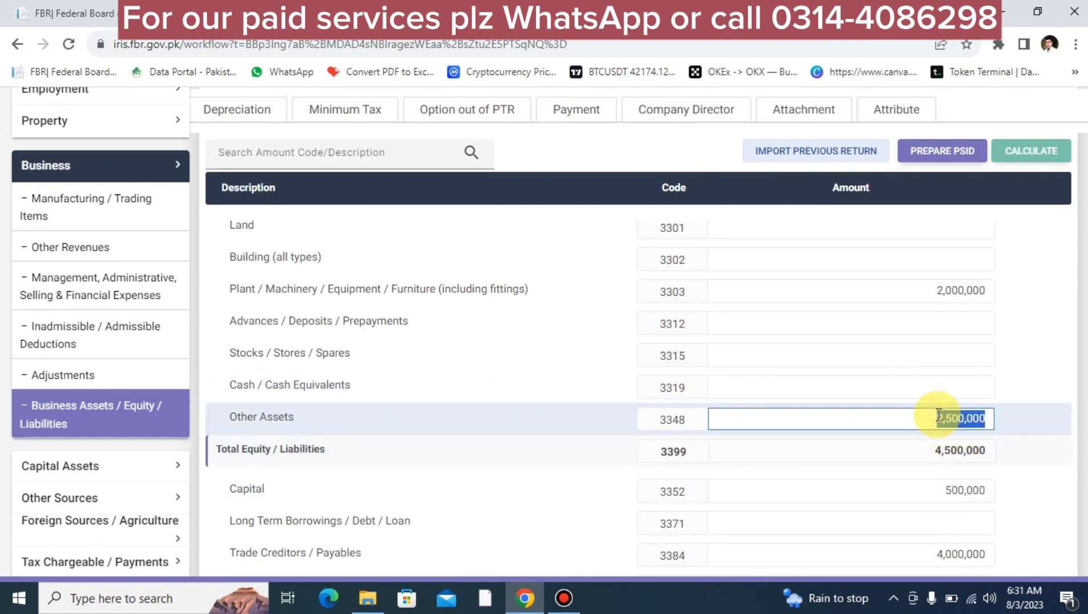
click(950, 490)
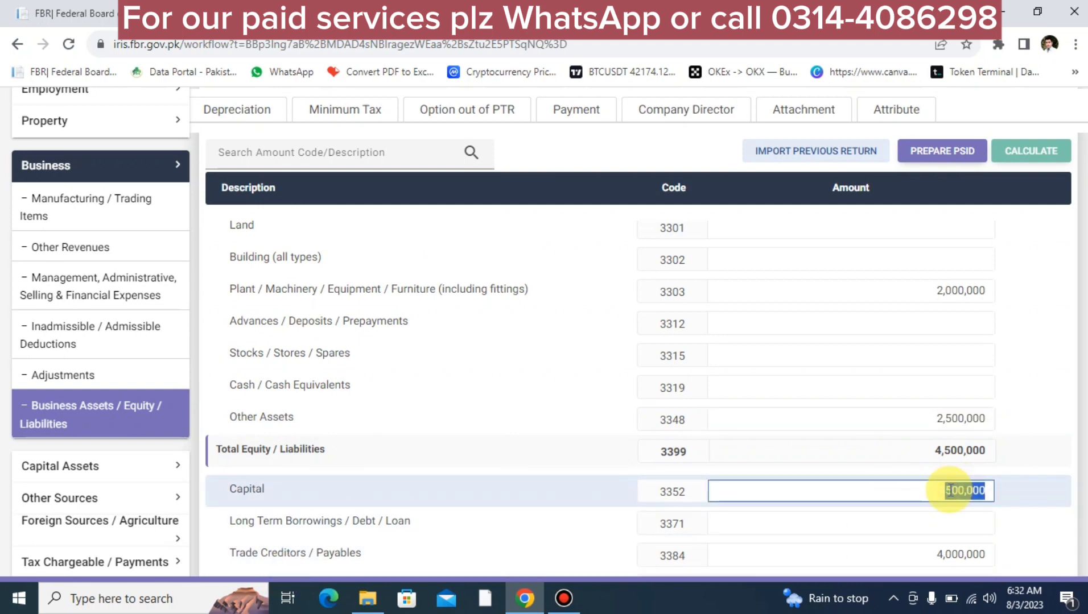
key(End)
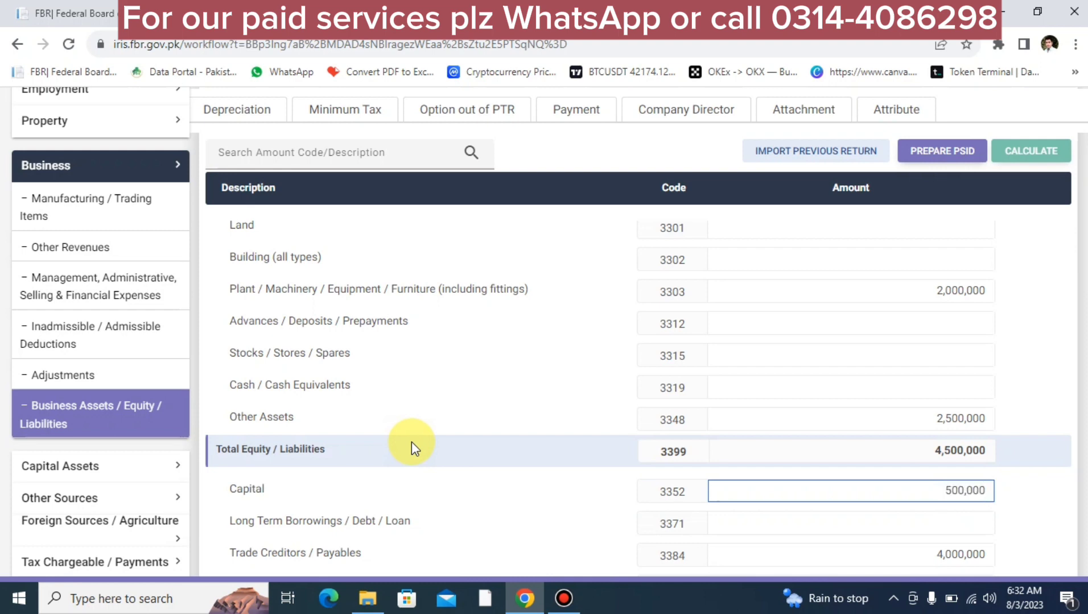
scroll(412, 443, down, 2)
click(49, 488)
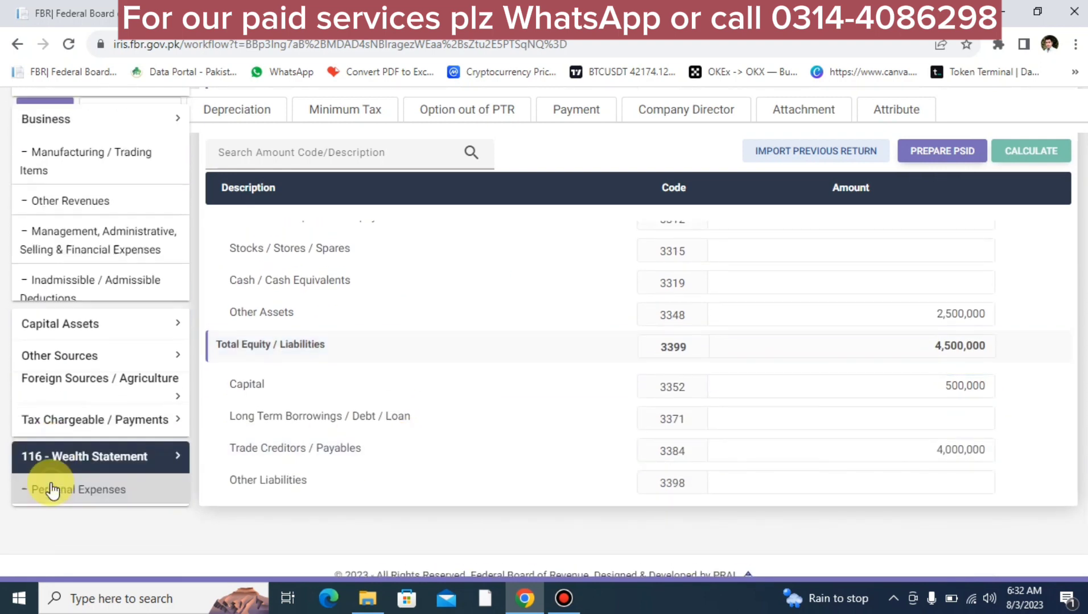
Step: Add a Business Capital entry named ABC TRADING CO under Personal Assets / Liabilities
click(106, 455)
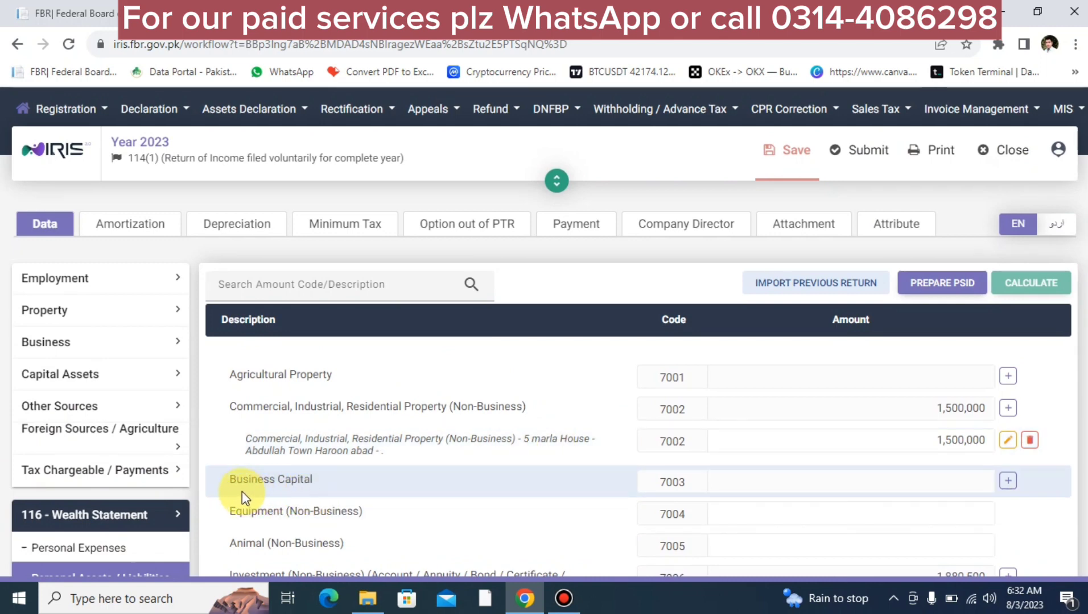
click(1008, 483)
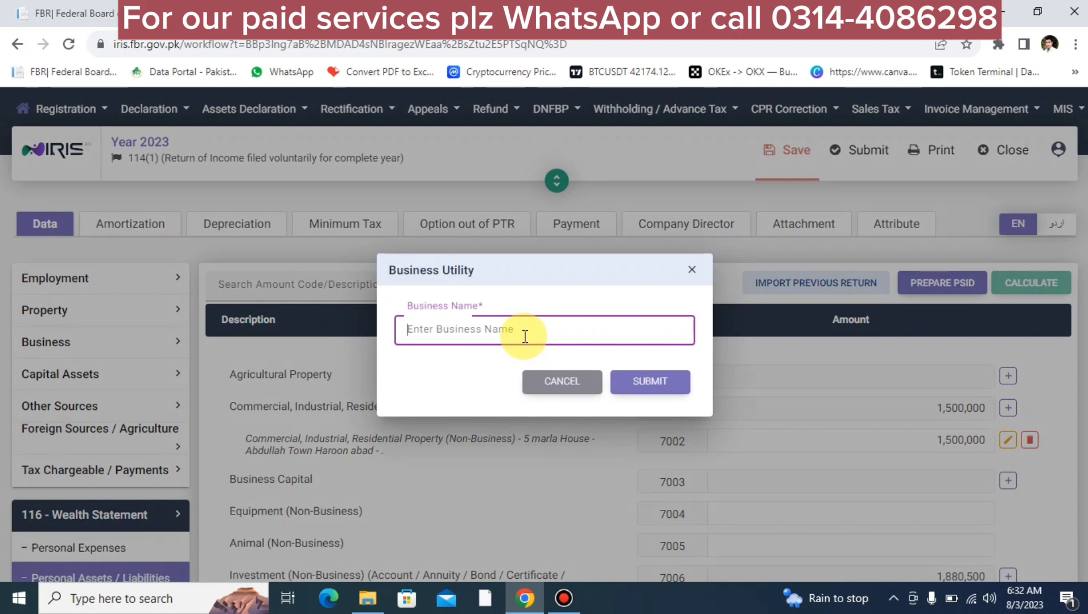
text(ABC )
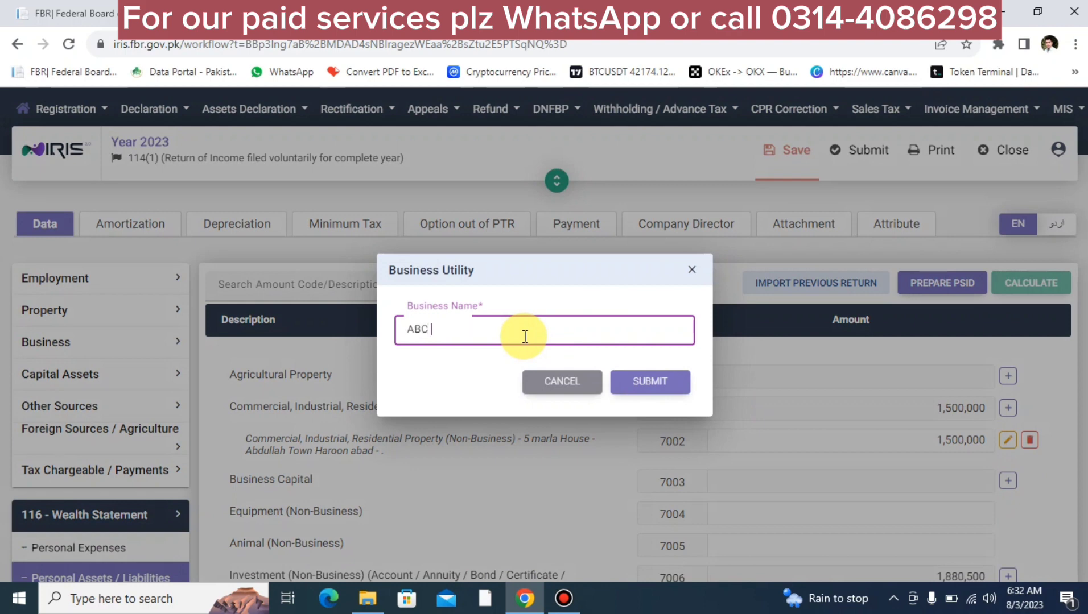
text(TRADING CO)
click(658, 391)
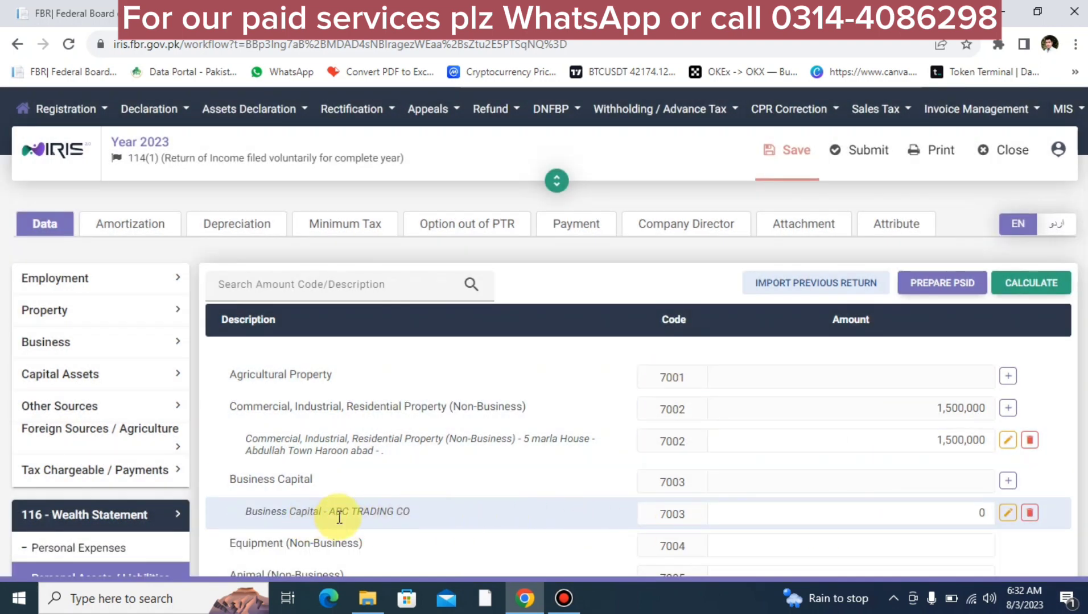
Step: Set ABC TRADING CO's capital amount to 500,000 and recalculate the wealth statement totals
click(797, 518)
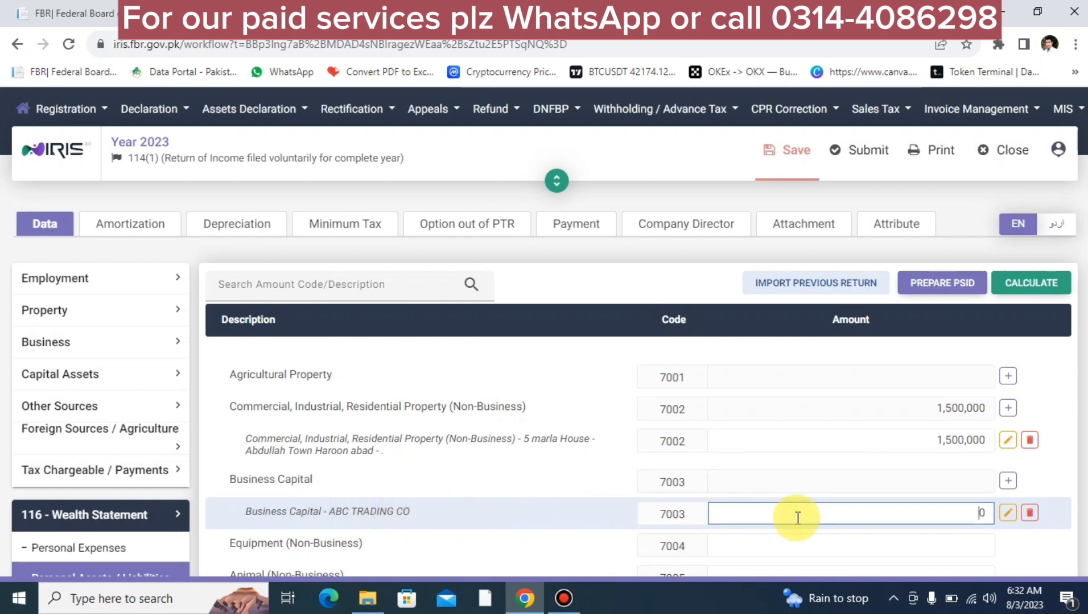
text(500,)
text(000)
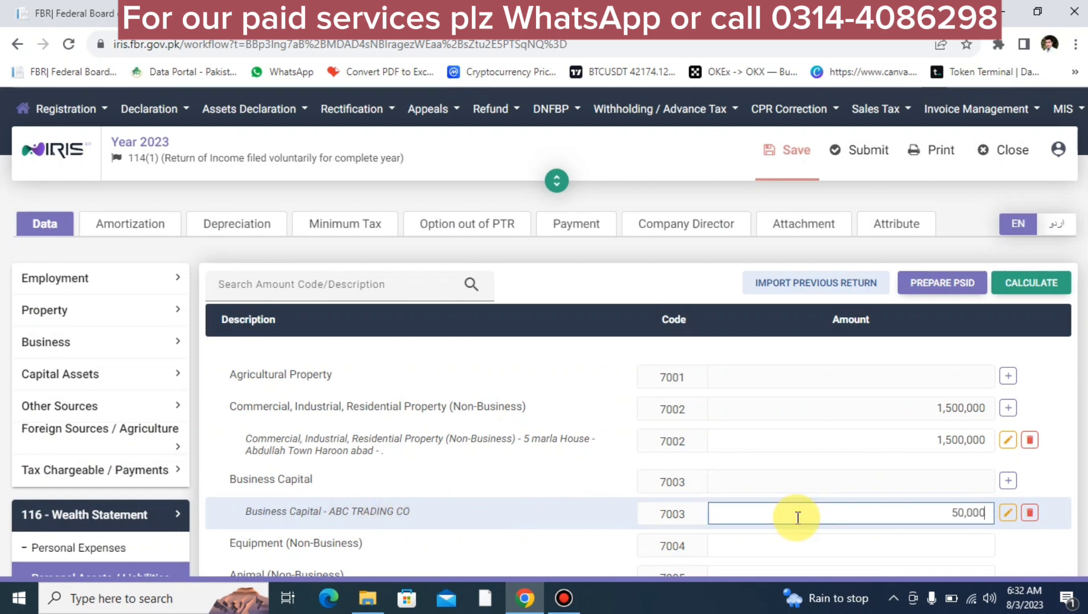
click(1006, 283)
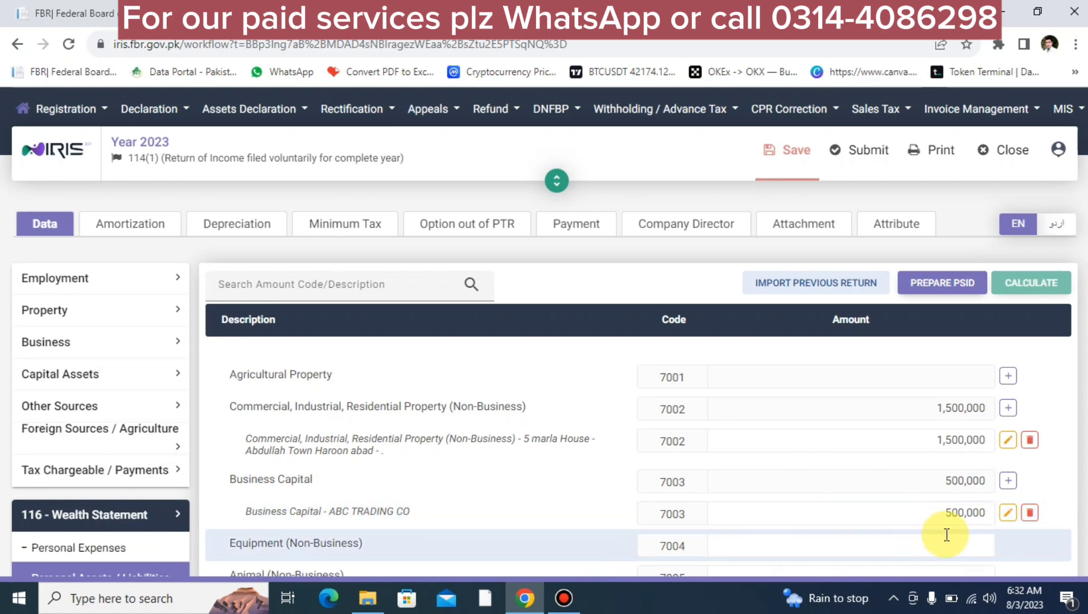
scroll(929, 528, down, 5)
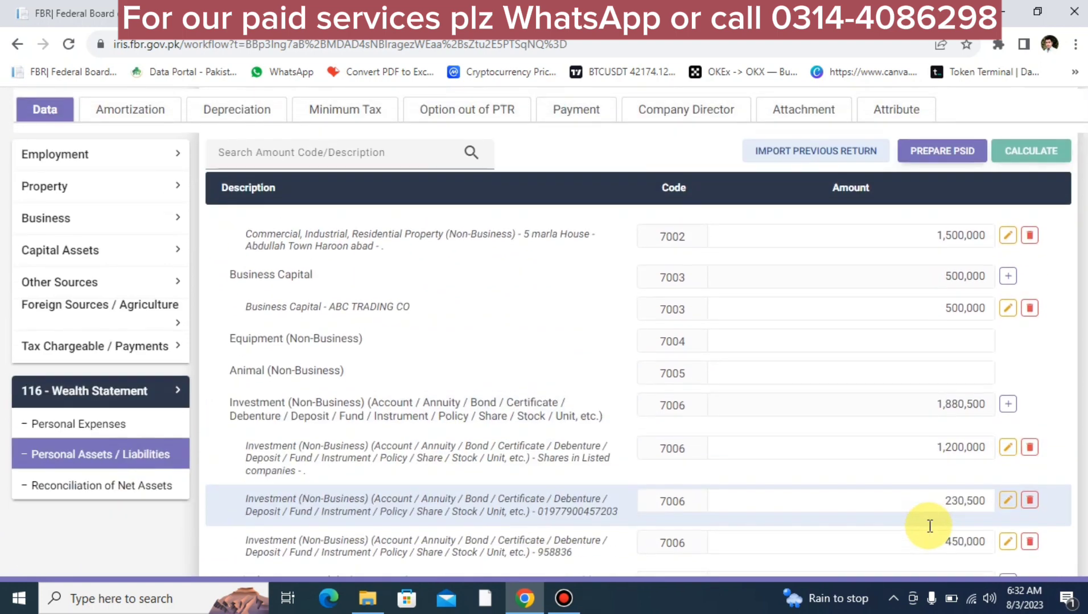
scroll(561, 472, up, 5)
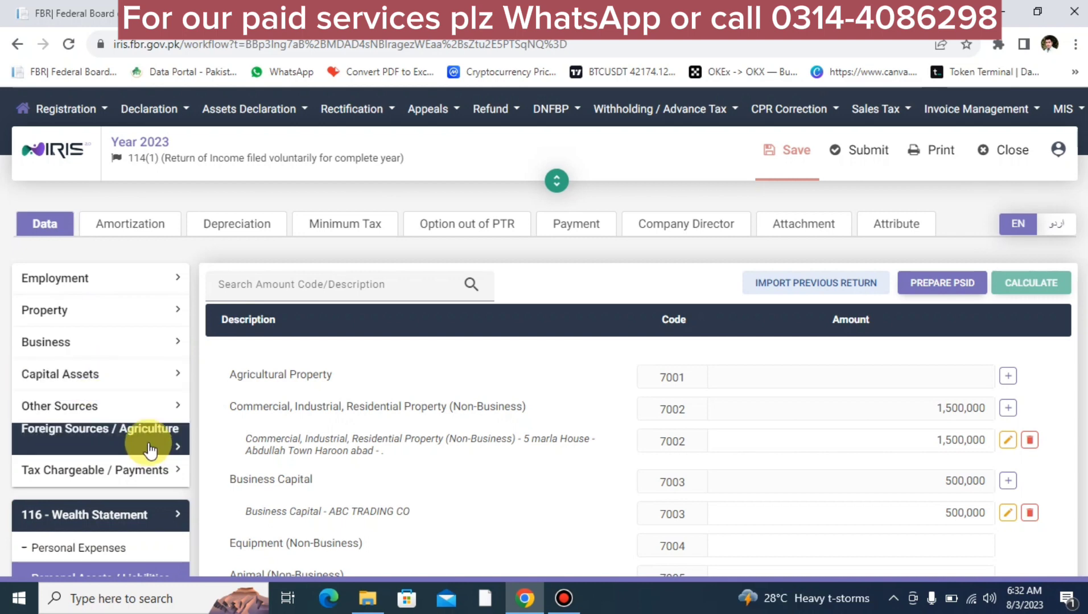
scroll(151, 453, down, 7)
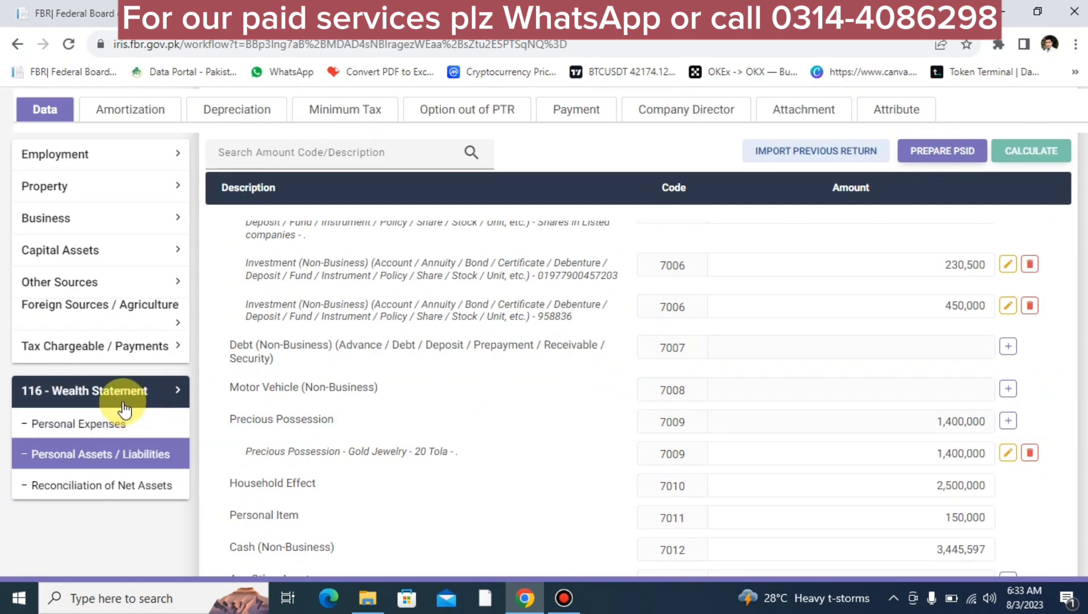
Step: Switch from the Wealth Statement to Adjustable Tax and scroll down to the Motor Vehicle rows
click(177, 392)
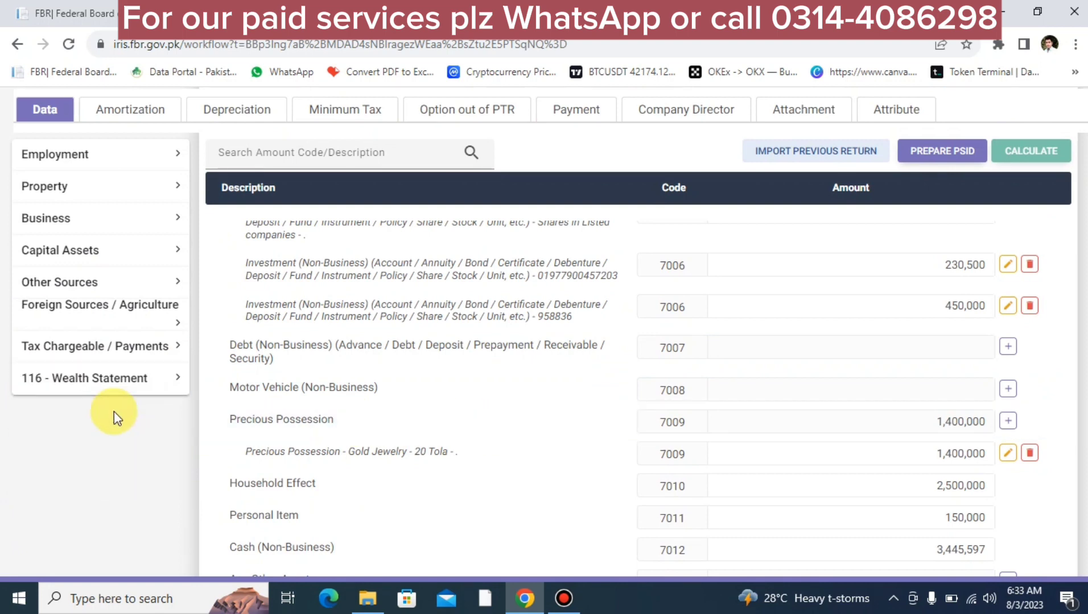
click(146, 358)
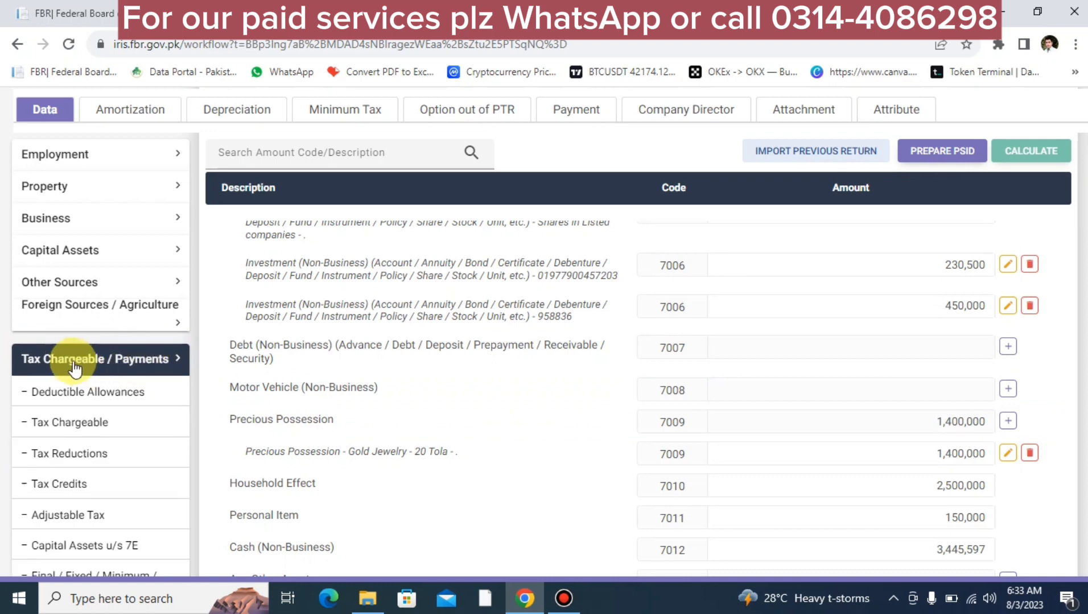
click(78, 525)
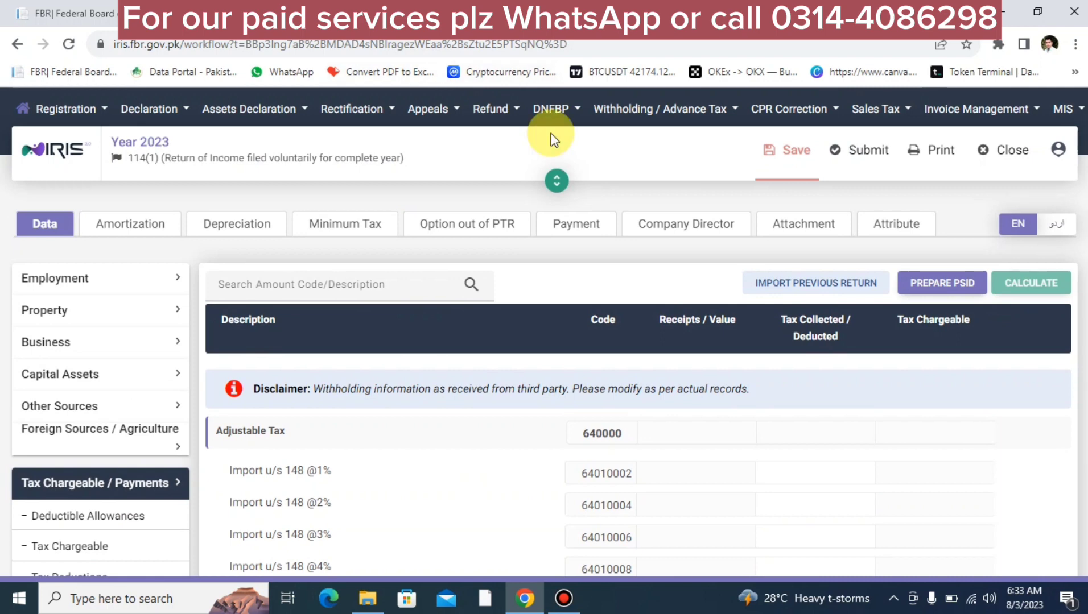
scroll(674, 463, down, 2)
scroll(674, 466, down, 2)
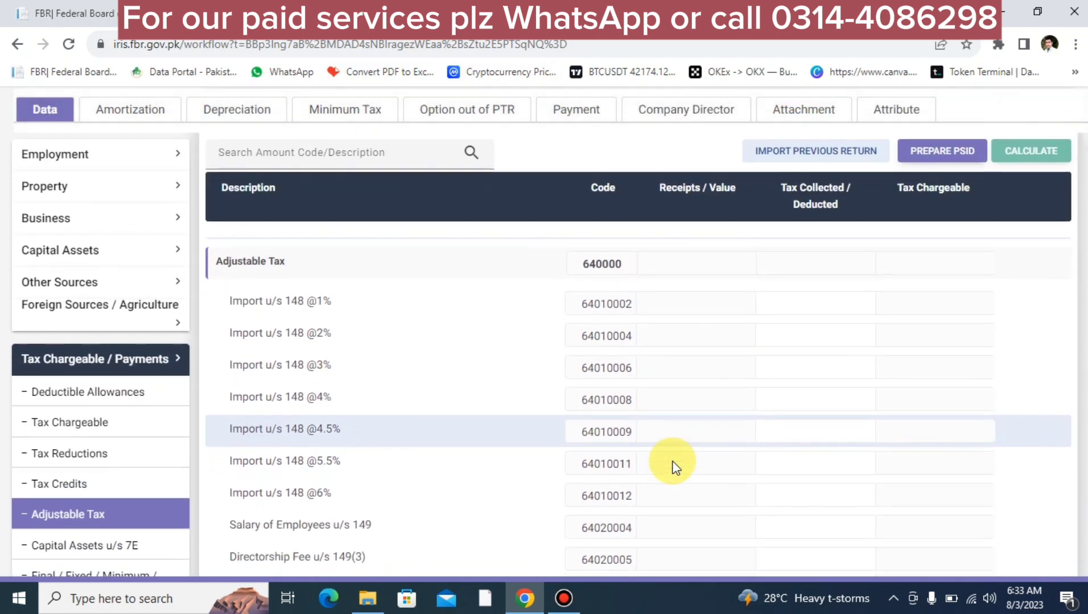
scroll(674, 464, down, 3)
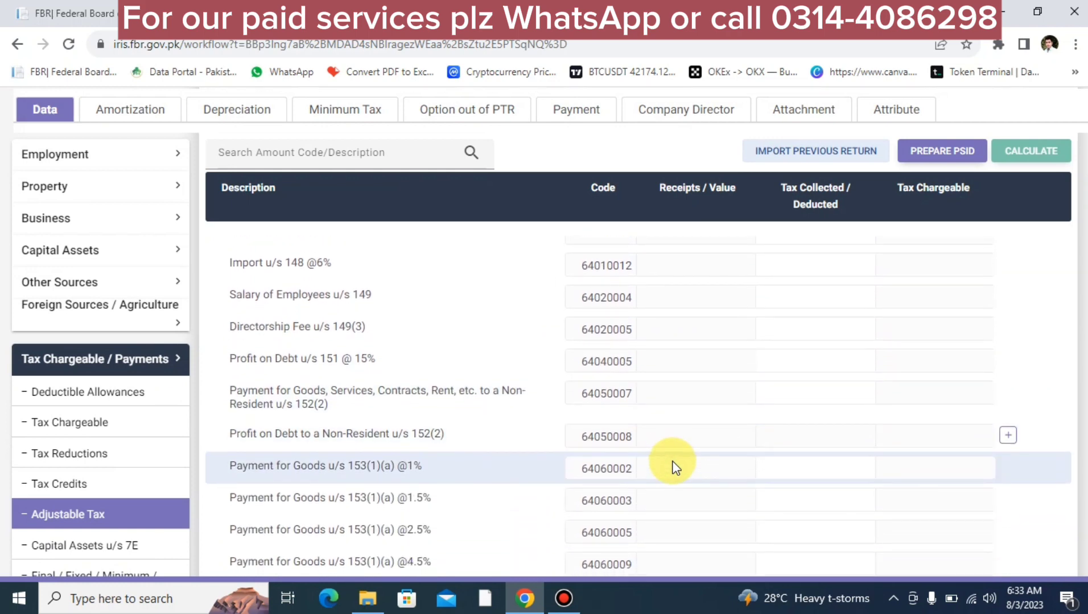
scroll(673, 467, down, 1)
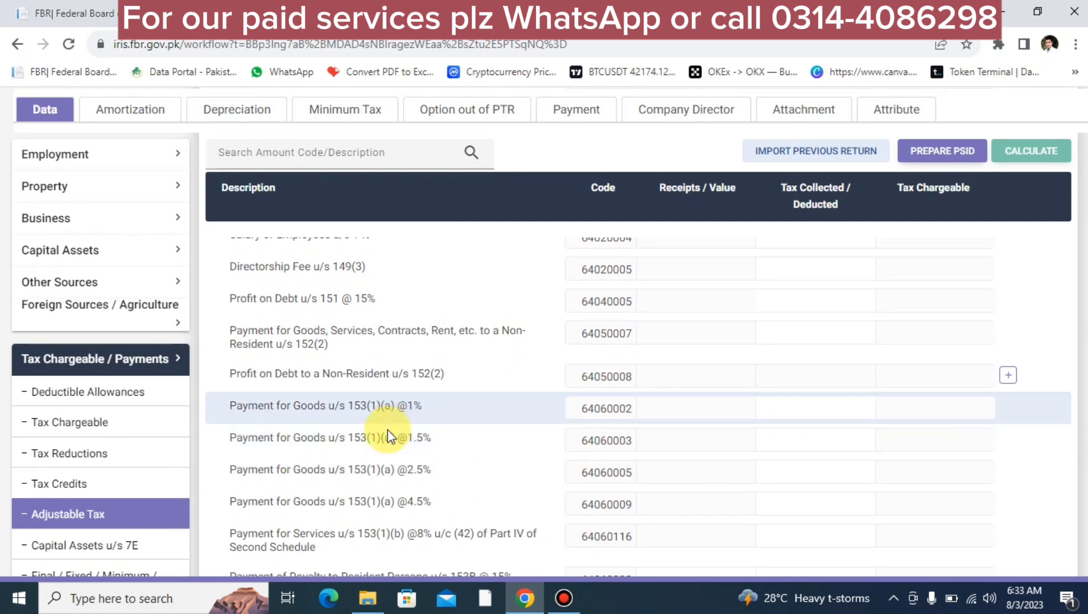
scroll(375, 461, down, 2)
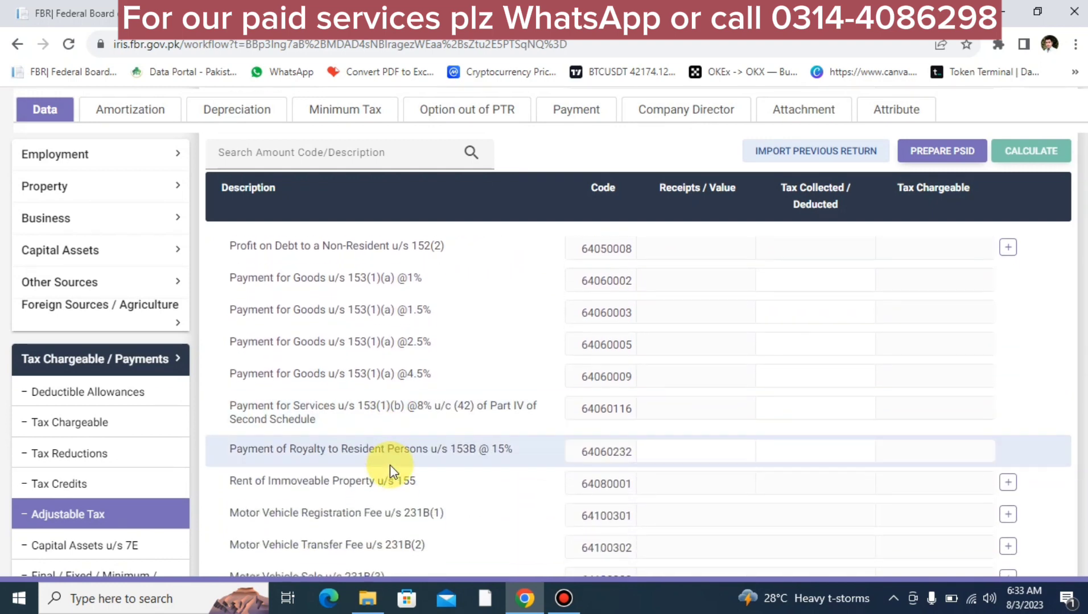
scroll(390, 465, down, 2)
scroll(390, 465, down, 1)
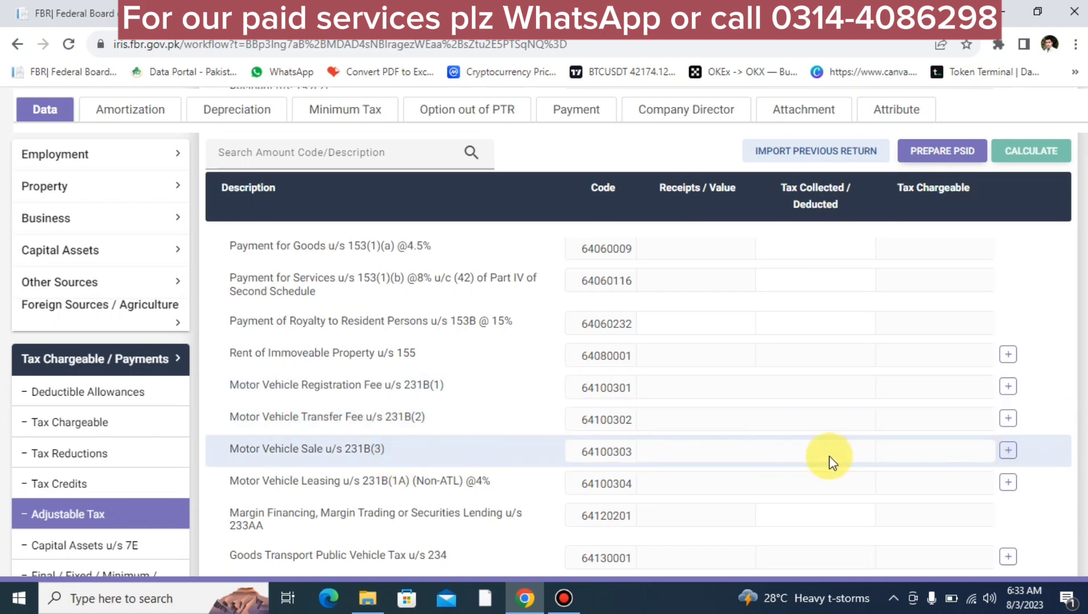
Step: Add a HONDA CITY with its registration number under Motor Vehicle Registration Fee u/s 231B(1)
click(1007, 390)
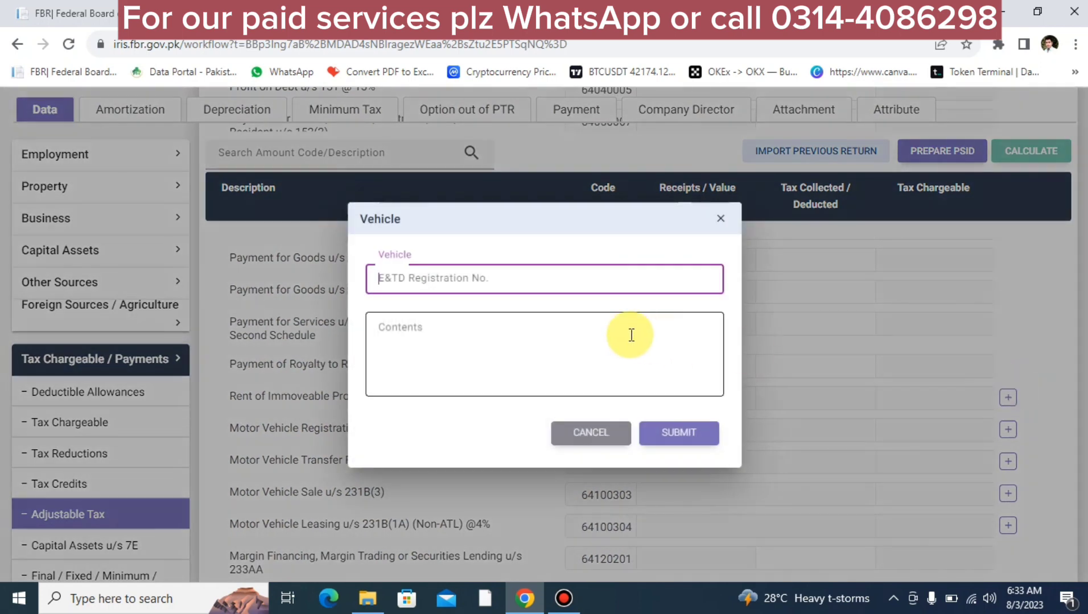
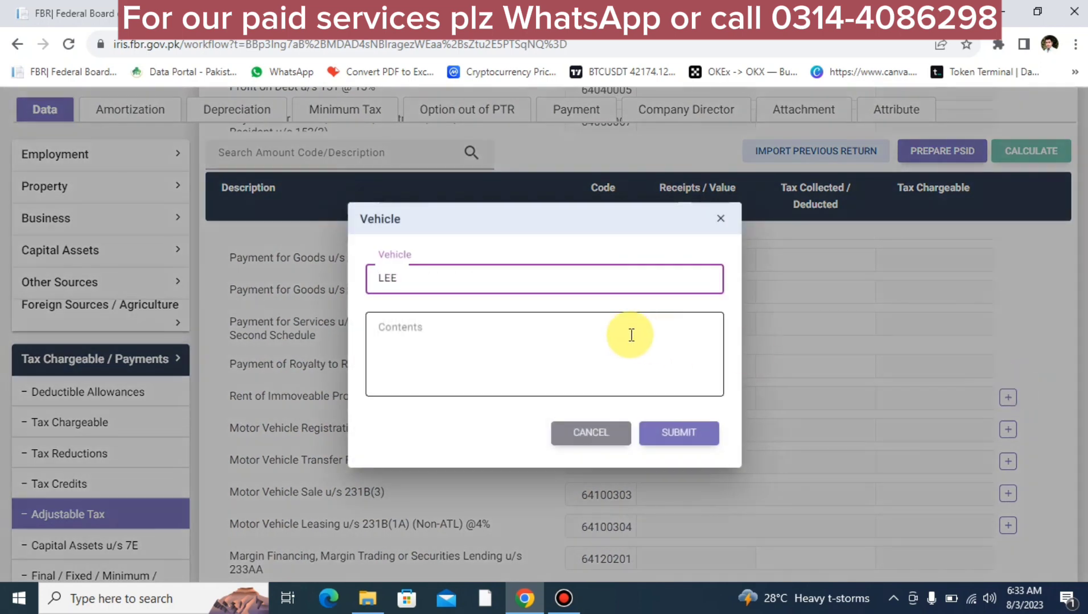
click(631, 335)
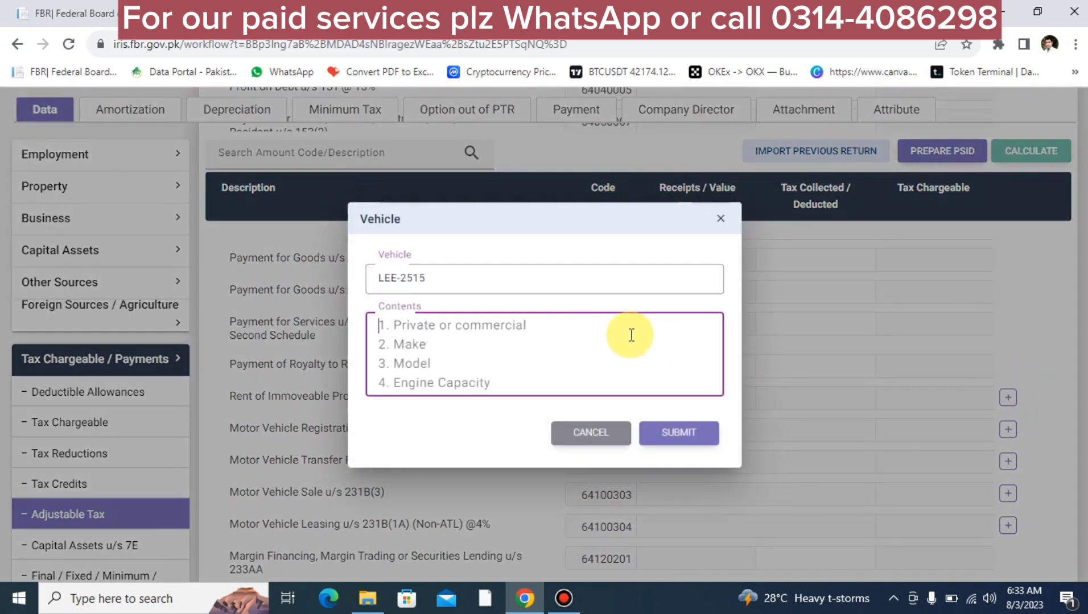
text(HONDA )
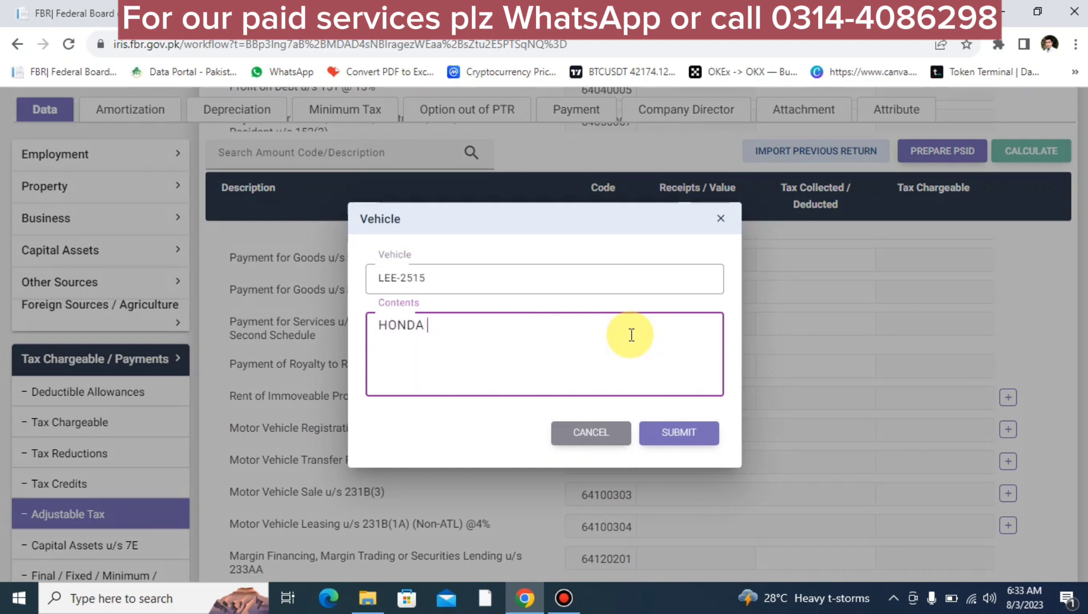
text(CITY)
click(676, 435)
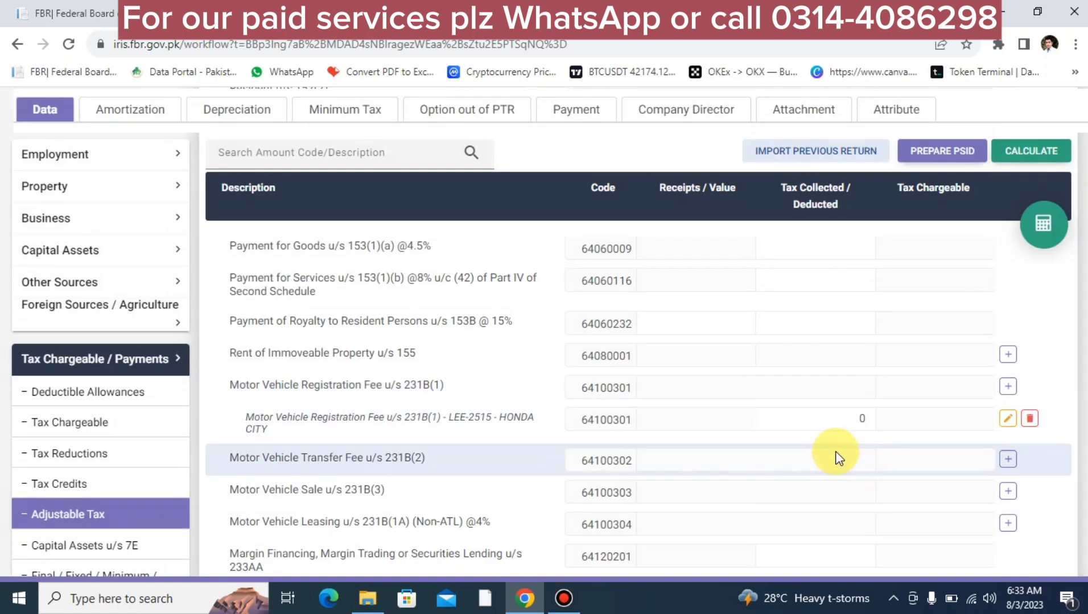
Step: Enter 5,000 as the HONDA CITY's tax collected and recalculate the totals
click(818, 420)
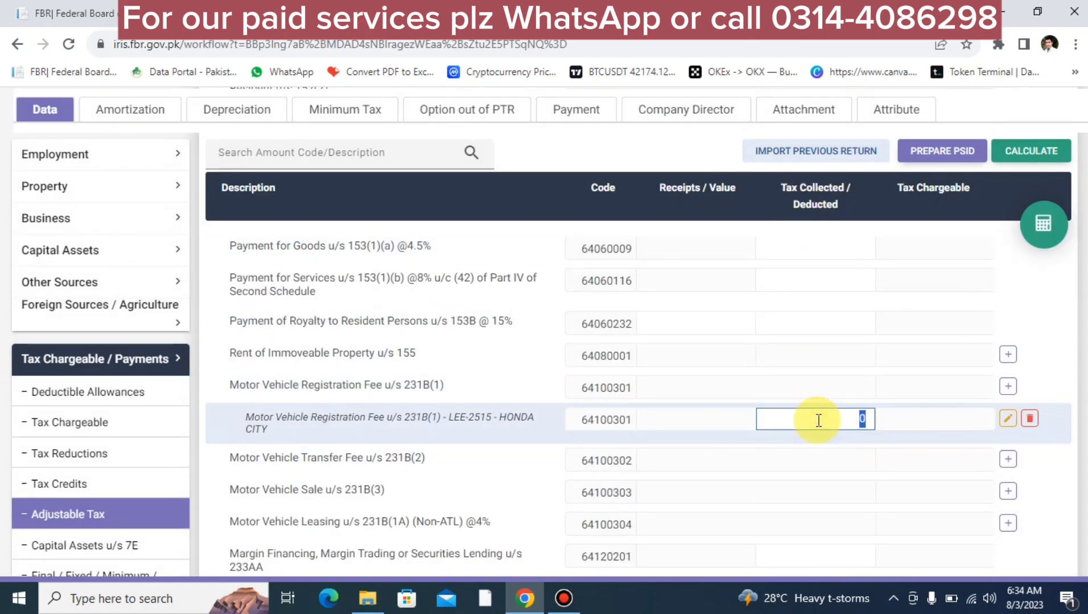
text(500)
click(1046, 222)
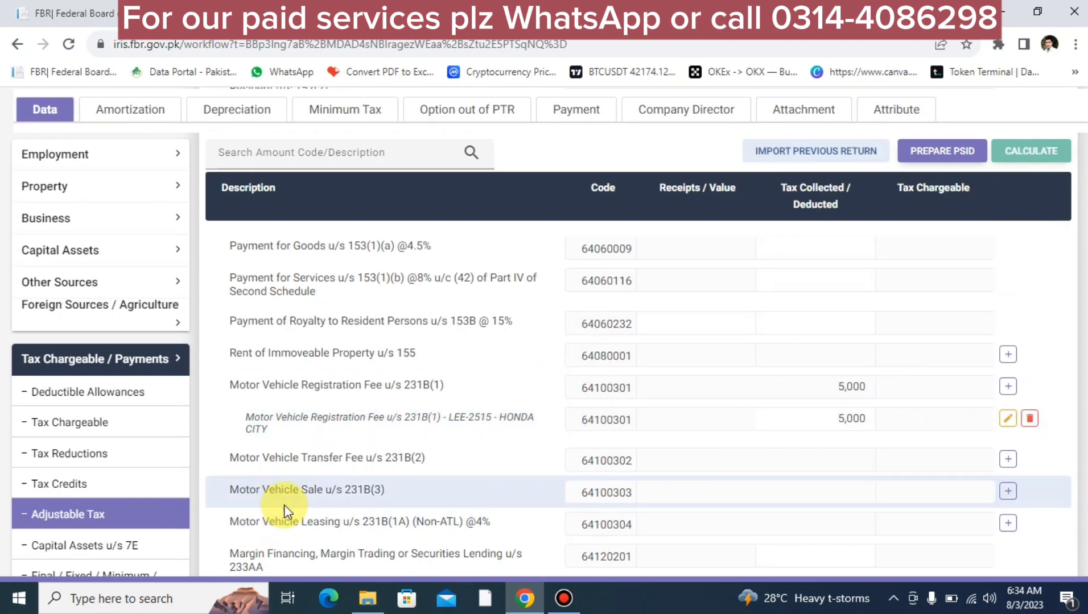
scroll(284, 512, down, 4)
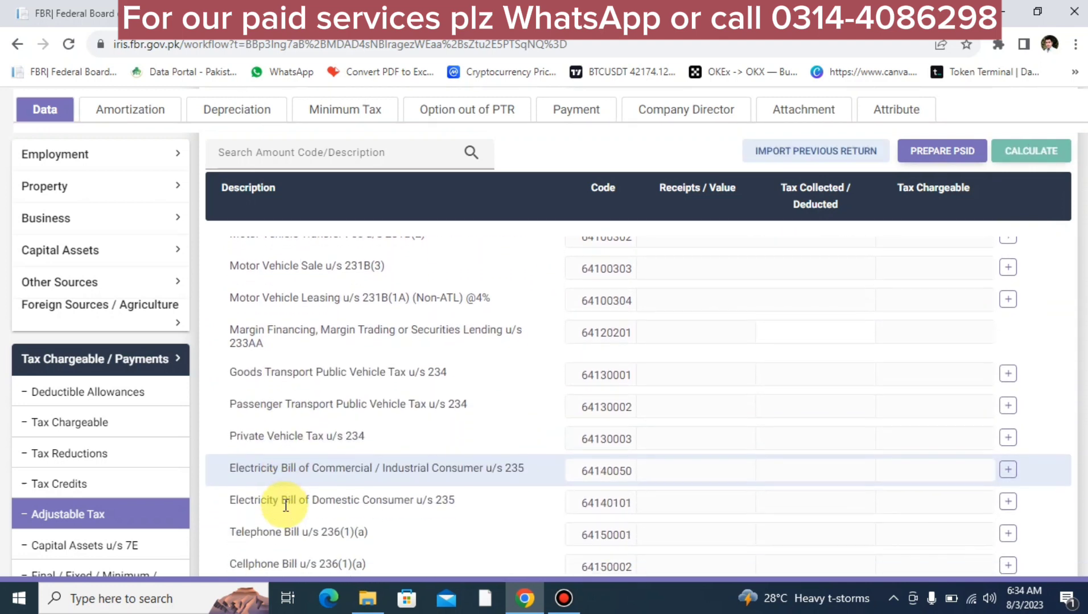
Step: Add a LESCO bill with its consumer number under Electricity Bill of Commercial / Industrial Consumer u/s 235
scroll(285, 506, down, 1)
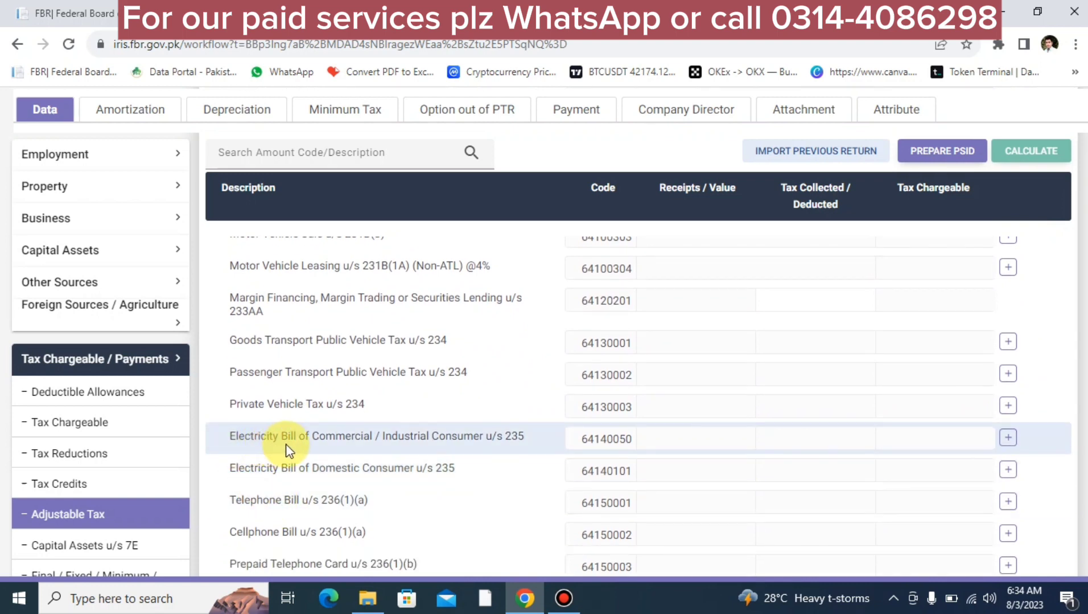
click(1008, 438)
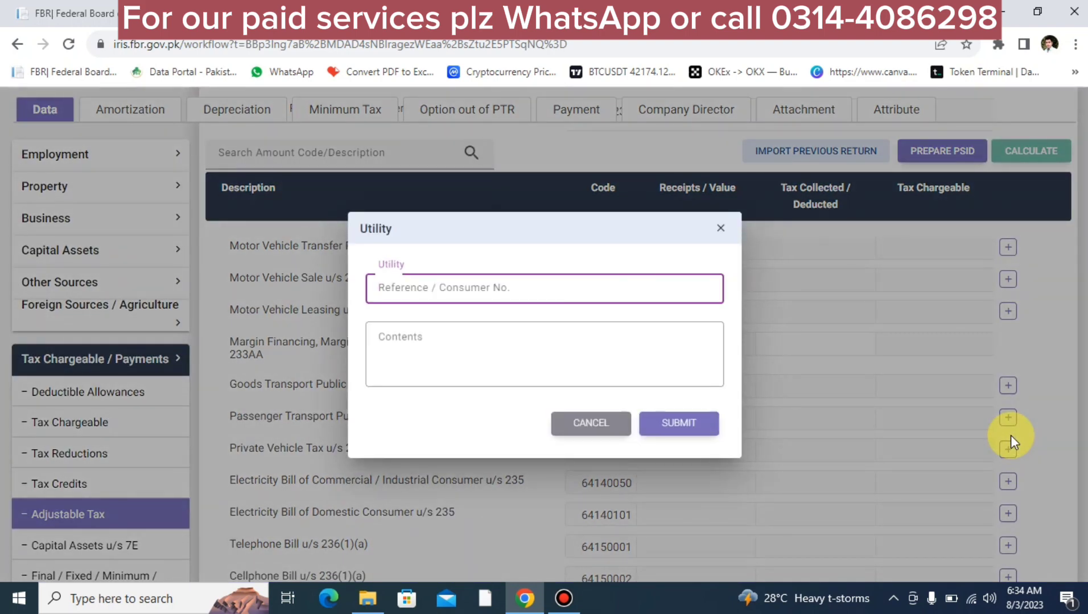
text(8888888888888888)
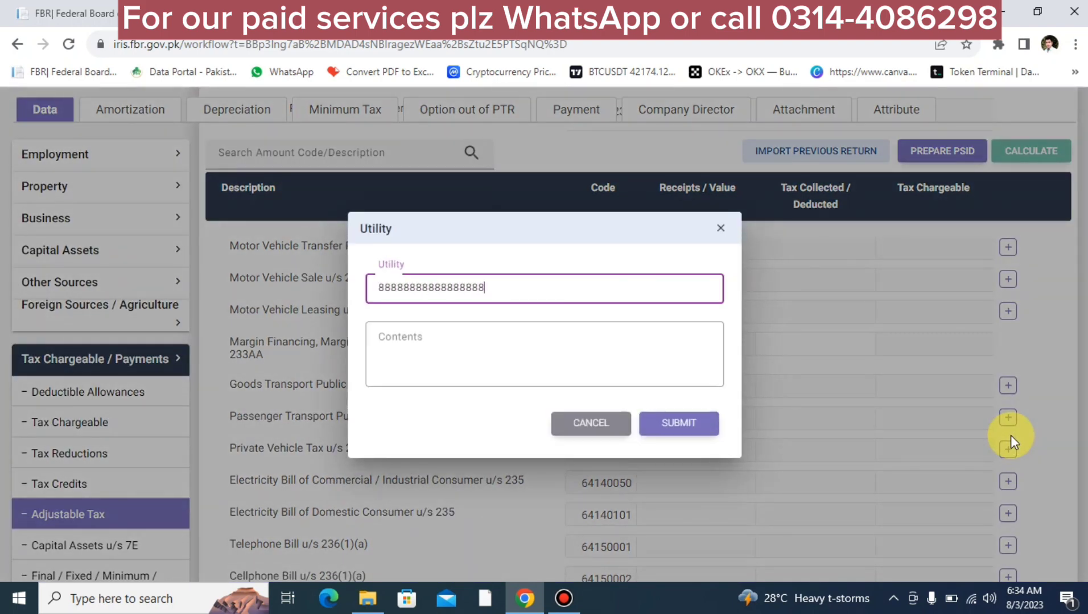
key(Tab)
text(LESCO)
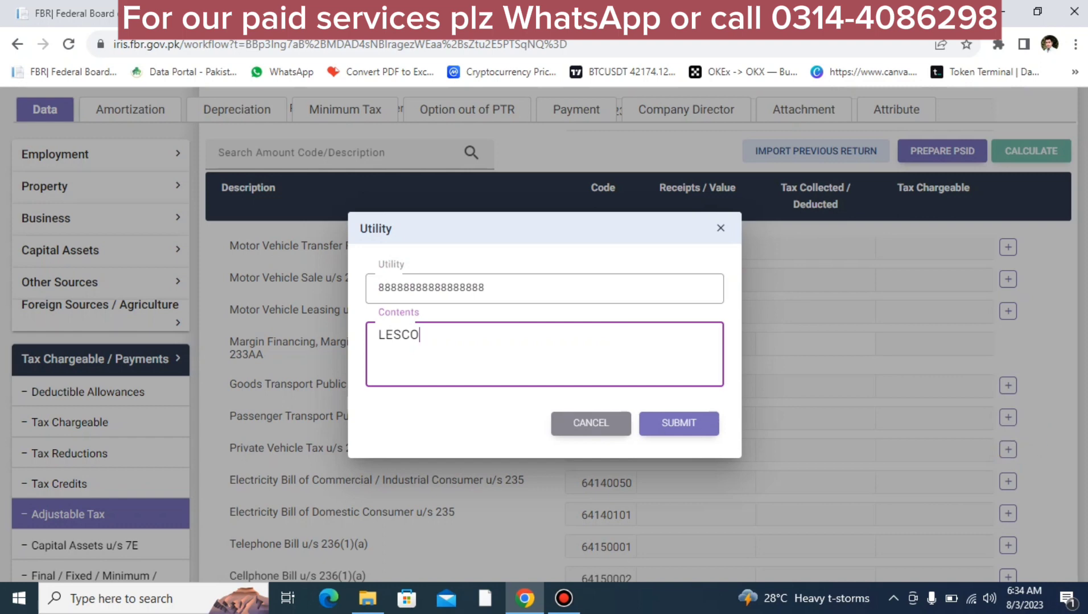
click(687, 421)
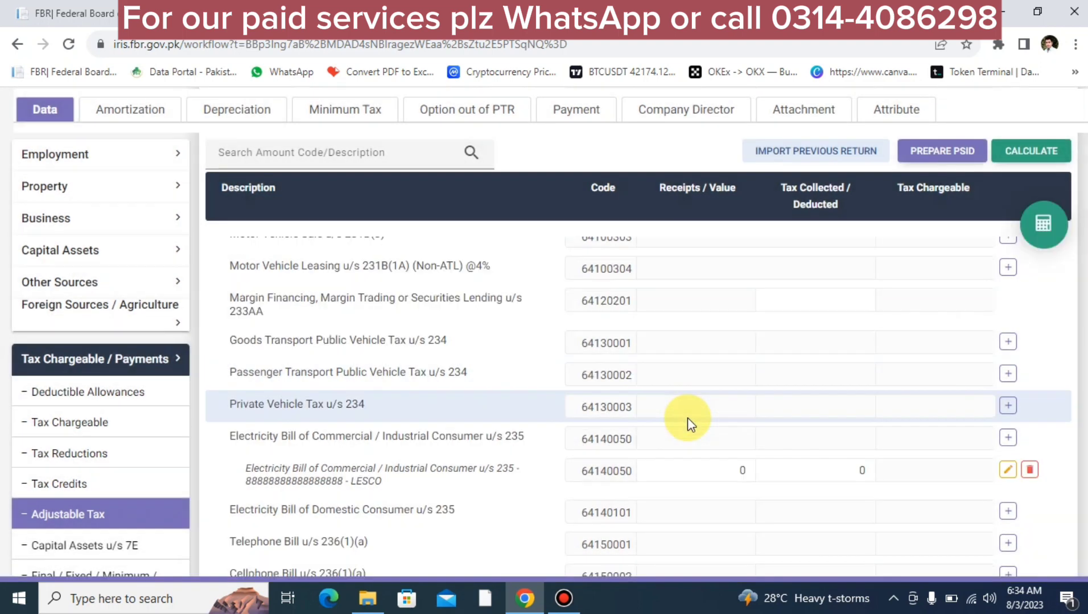
Step: Enter 25,600 as the LESCO bill's tax collected and recalculate the totals
click(824, 472)
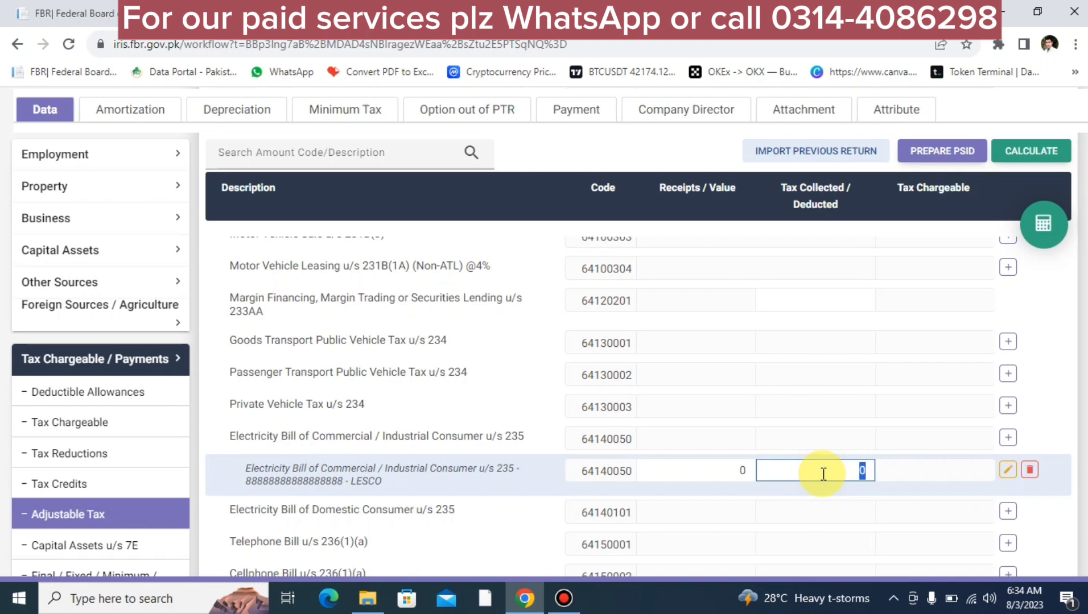
text(25600)
click(1043, 224)
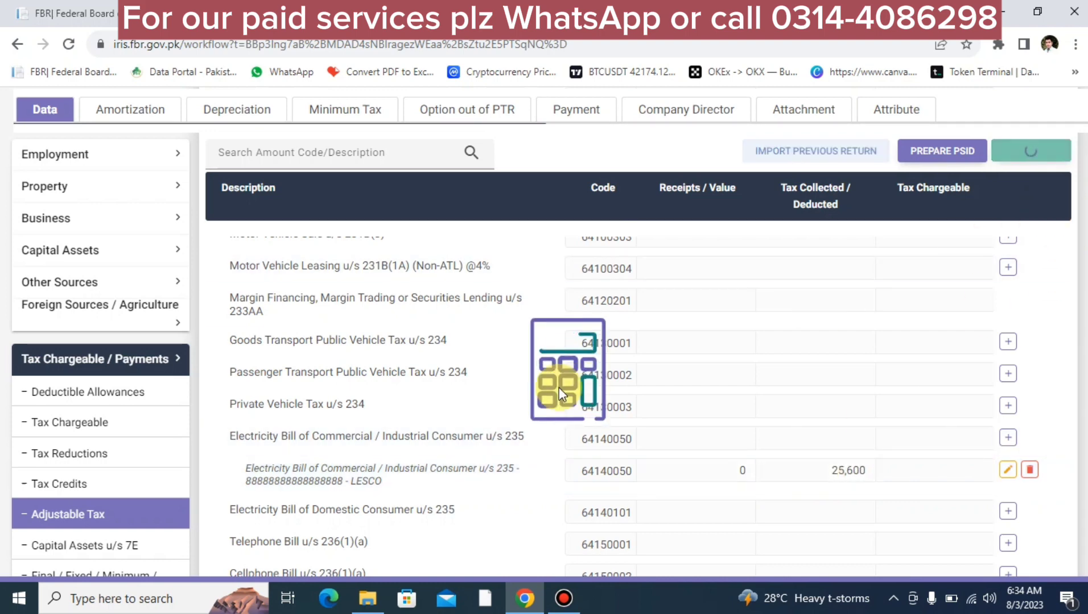
scroll(340, 567, down, 3)
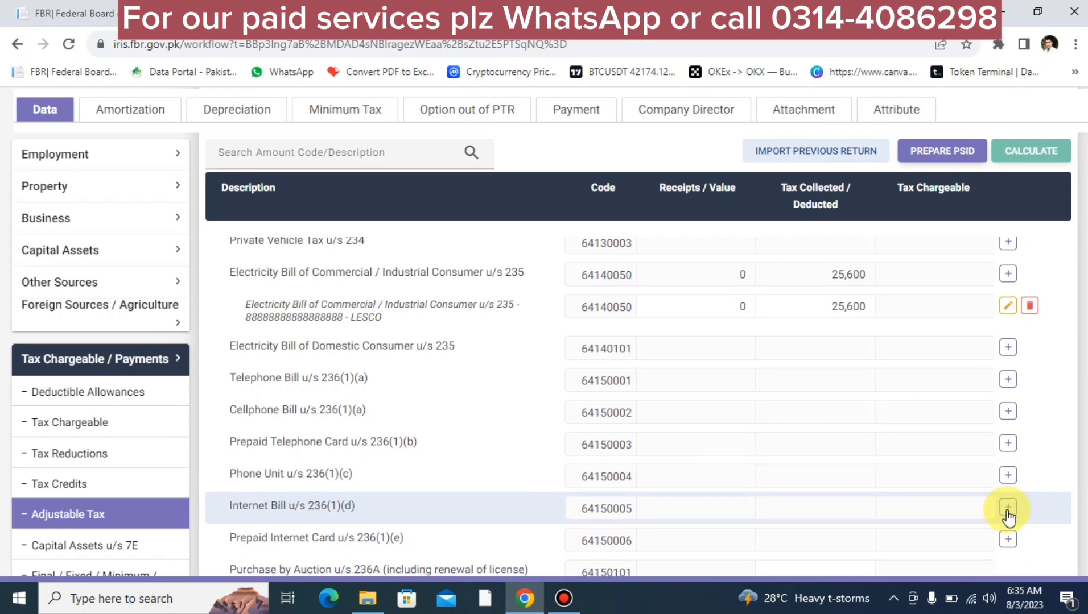
scroll(1006, 515, down, 5)
scroll(1007, 510, down, 7)
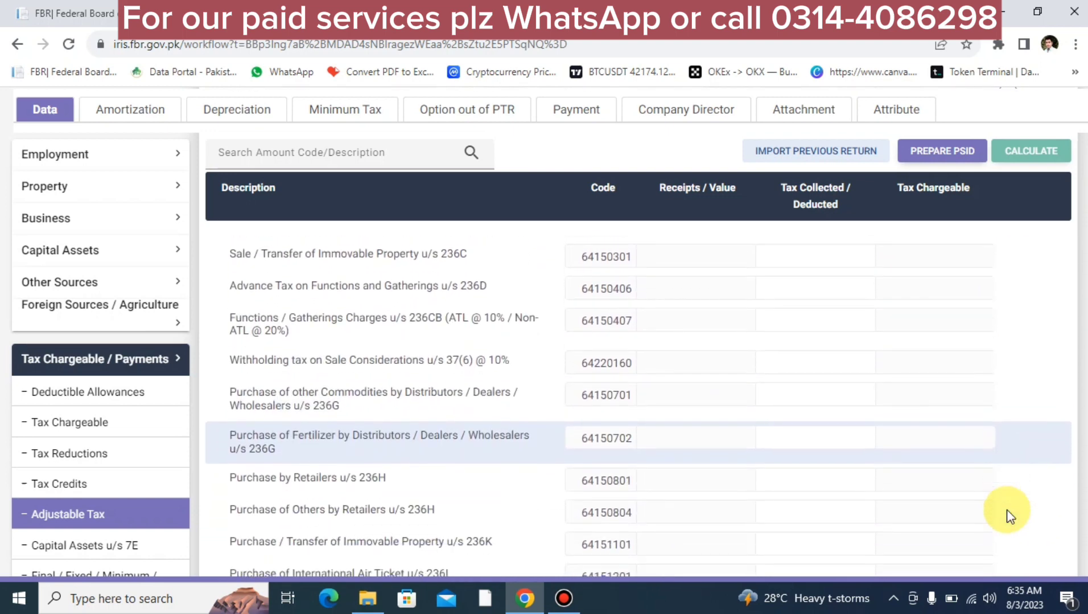
scroll(1006, 510, down, 2)
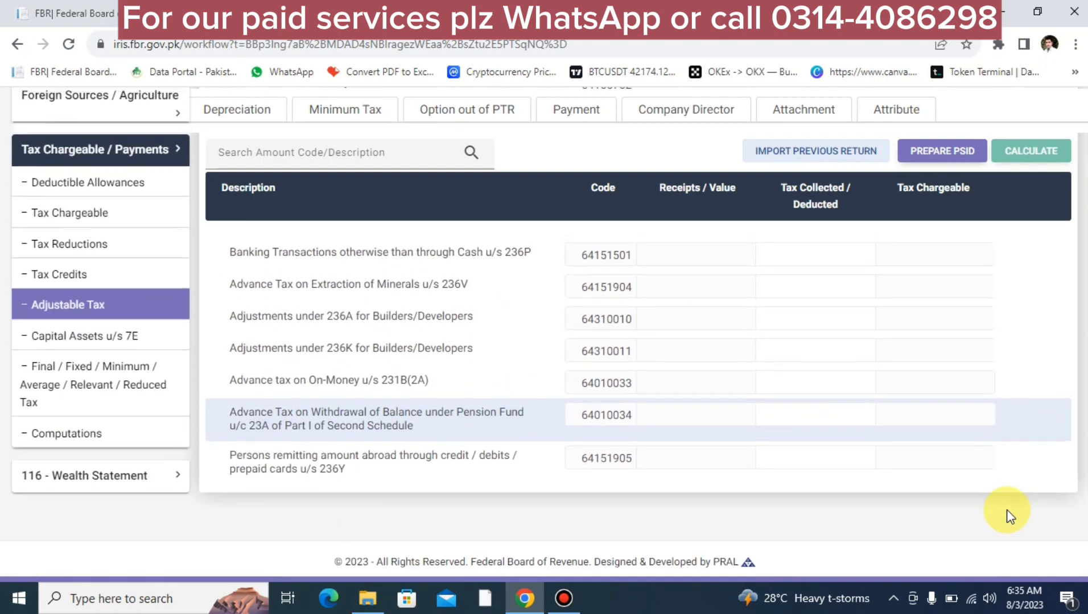
scroll(1007, 510, up, 9)
scroll(1006, 510, down, 10)
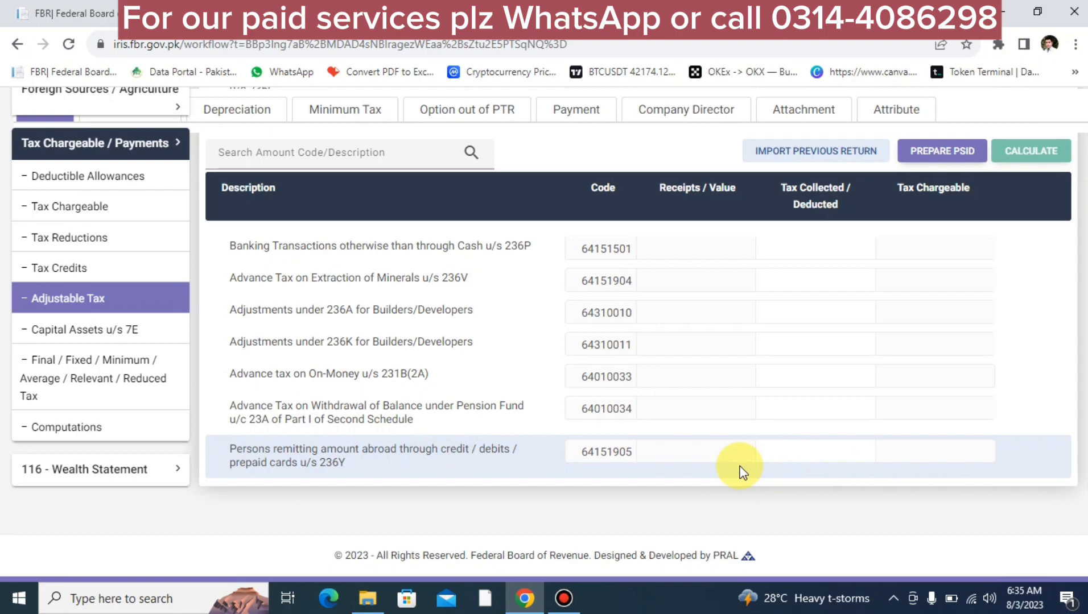
scroll(742, 473, up, 15)
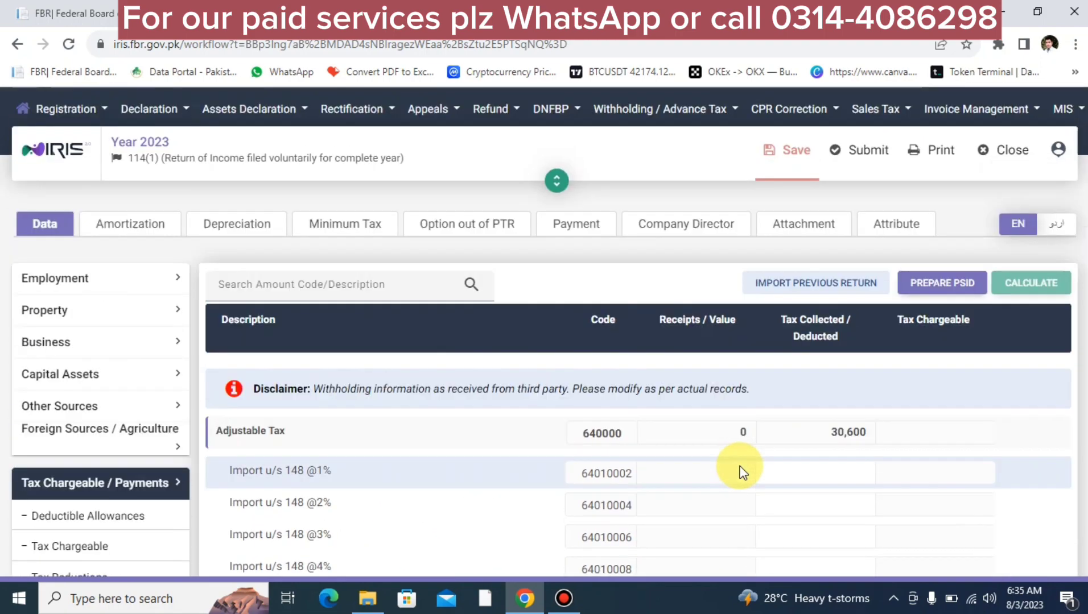
scroll(742, 472, down, 15)
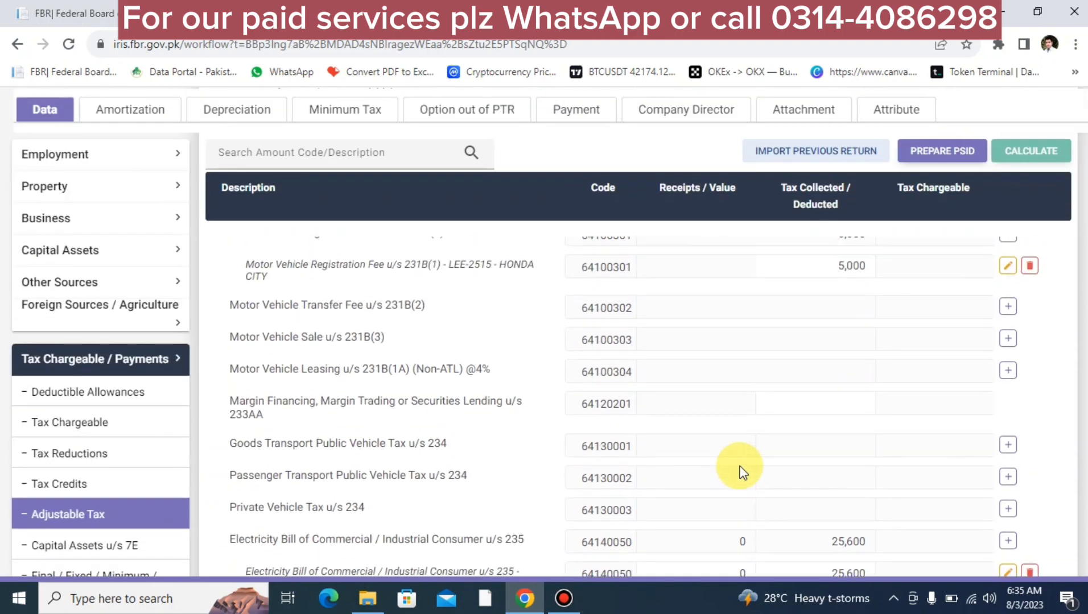
scroll(741, 472, down, 10)
scroll(741, 472, up, 9)
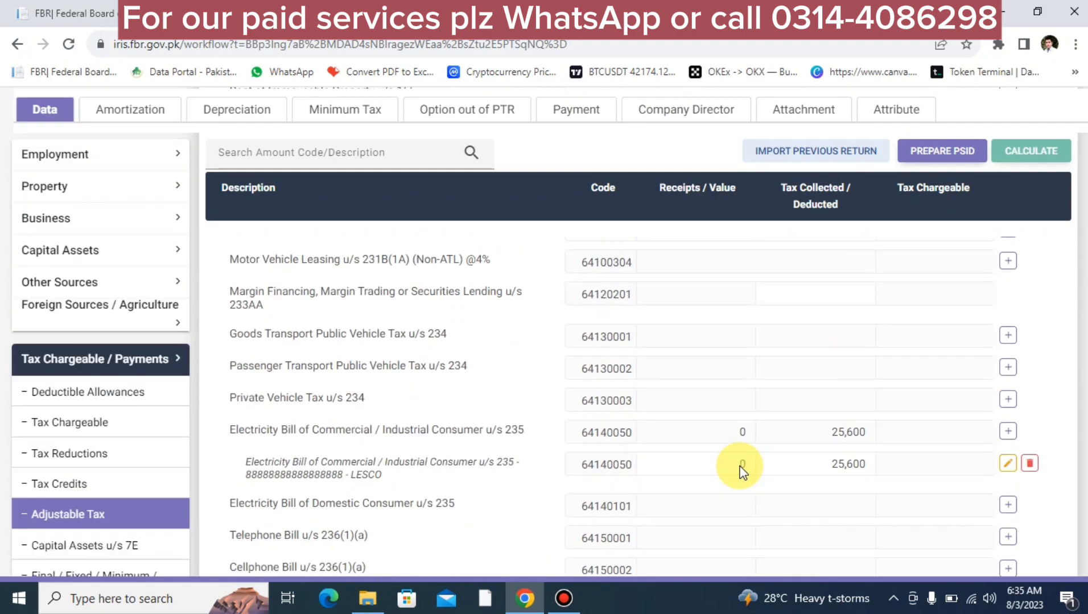
scroll(742, 472, up, 12)
scroll(741, 472, down, 2)
scroll(741, 472, up, 2)
scroll(741, 472, down, 15)
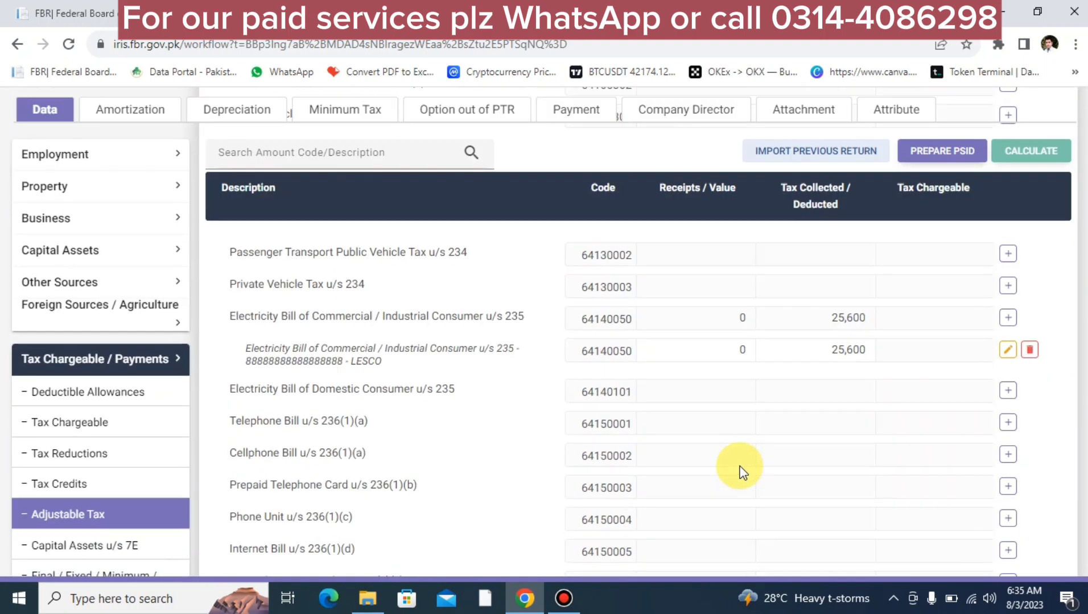
scroll(741, 473, down, 10)
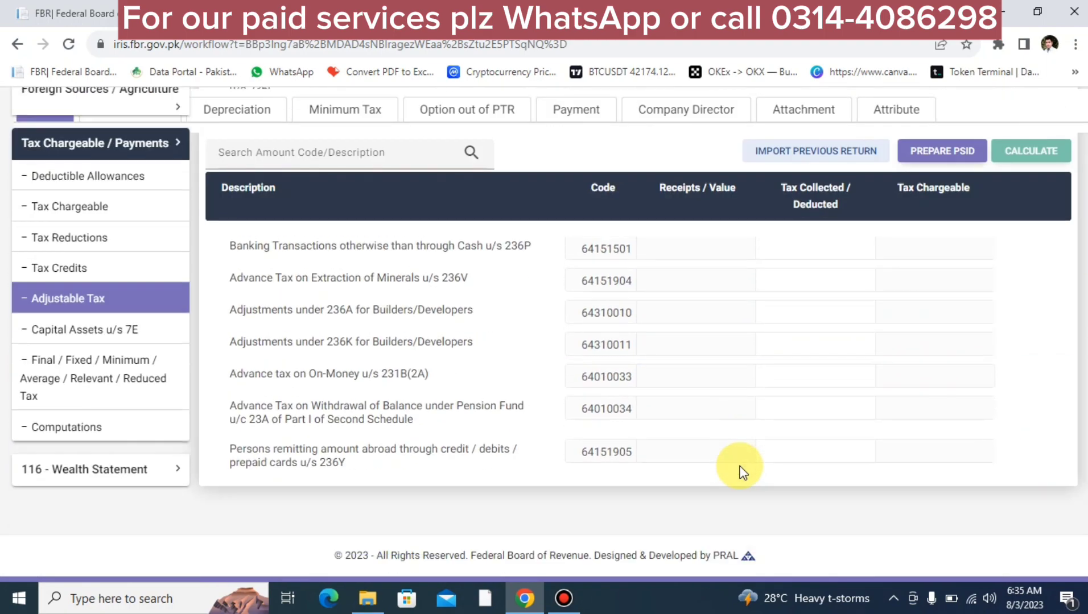
double_click(328, 464)
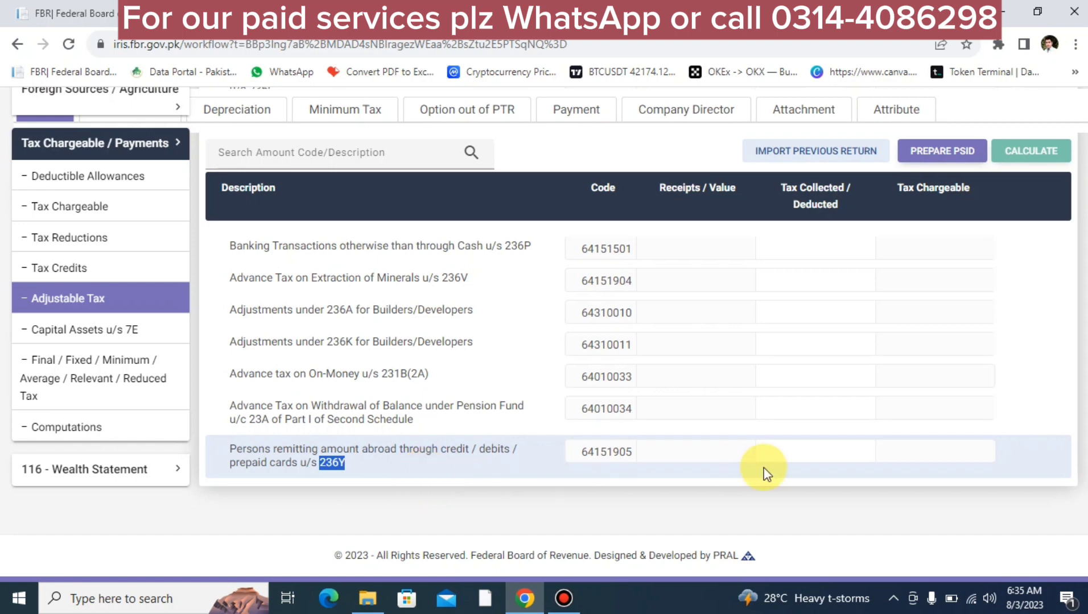
click(811, 456)
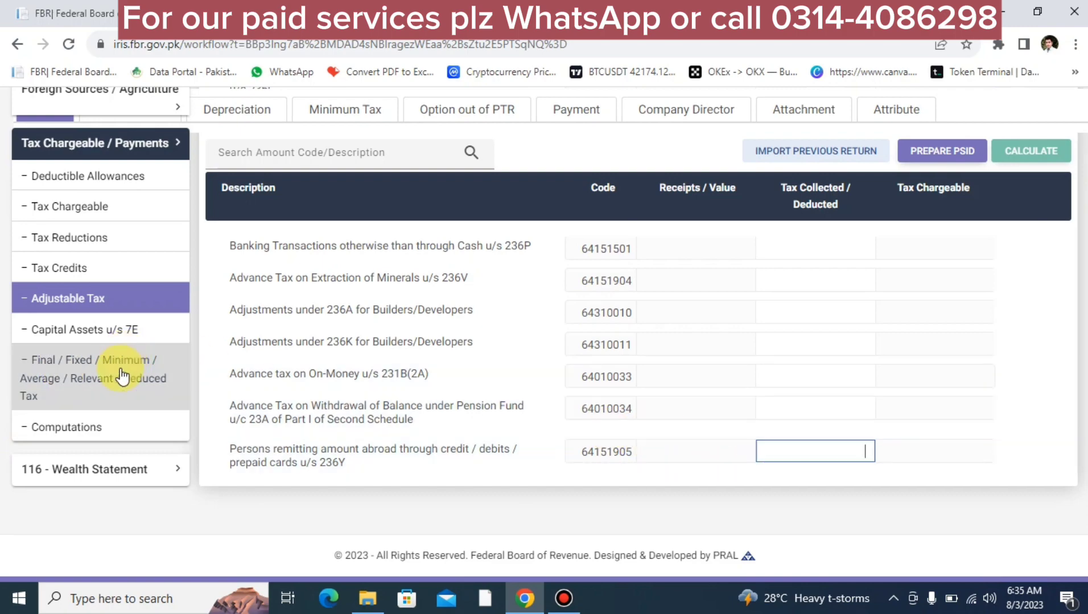
Step: Open Final / Fixed / Minimum / Average / Relevant / Reduced Tax and scroll to Prize on Prize Bond u/s 156
click(133, 360)
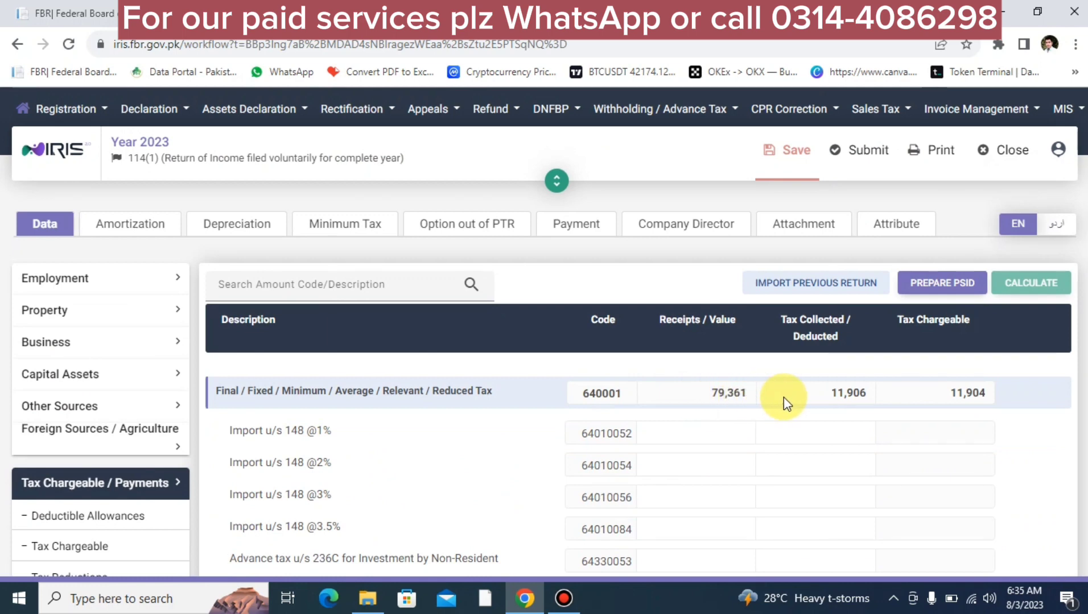
scroll(784, 397, down, 3)
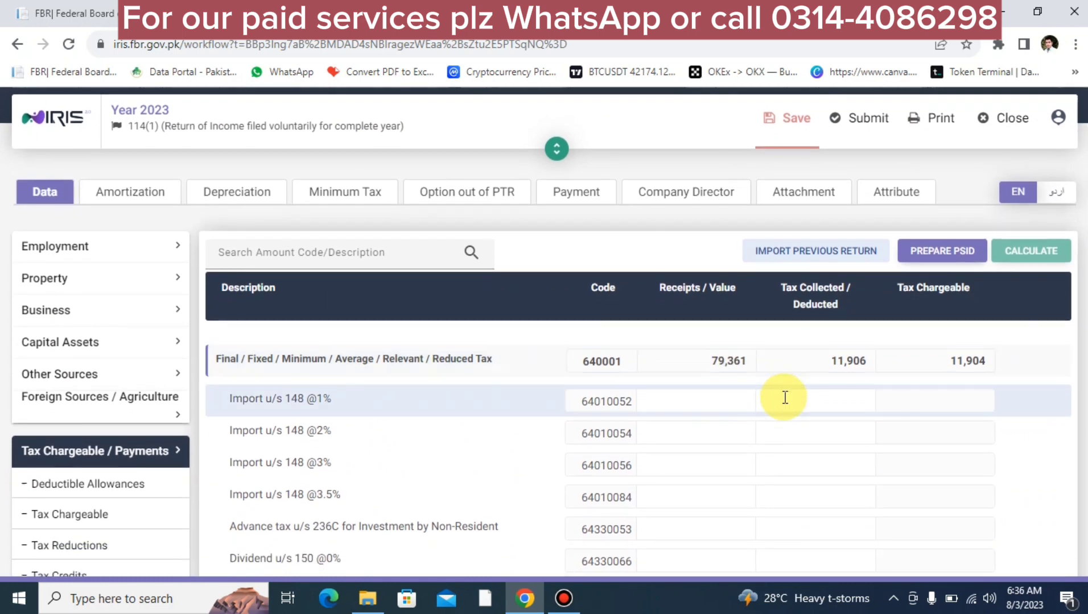
scroll(785, 397, down, 2)
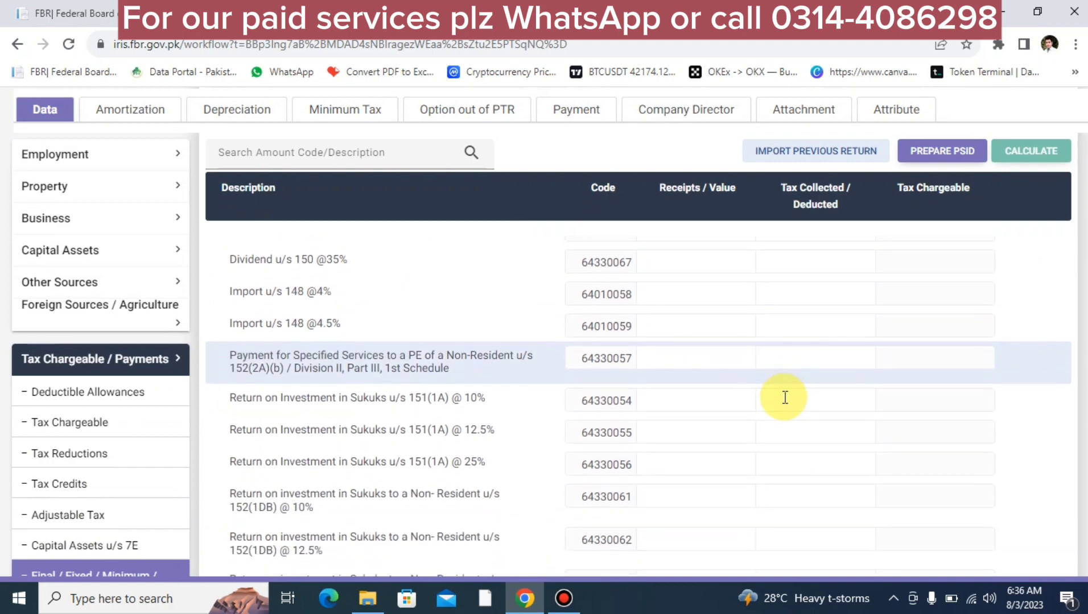
scroll(785, 397, down, 1)
scroll(785, 397, down, 4)
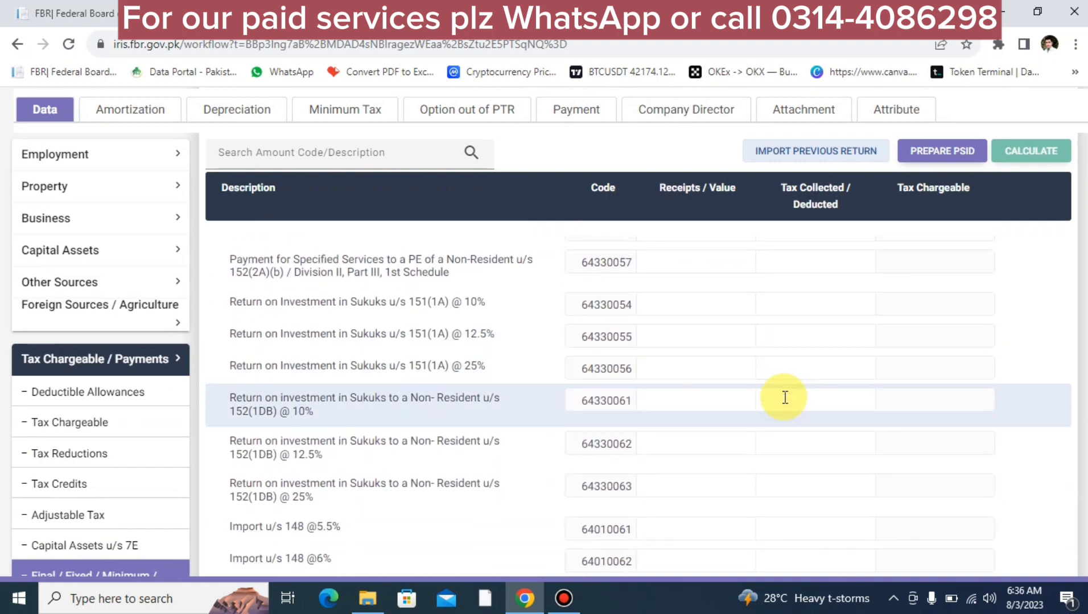
scroll(785, 398, down, 5)
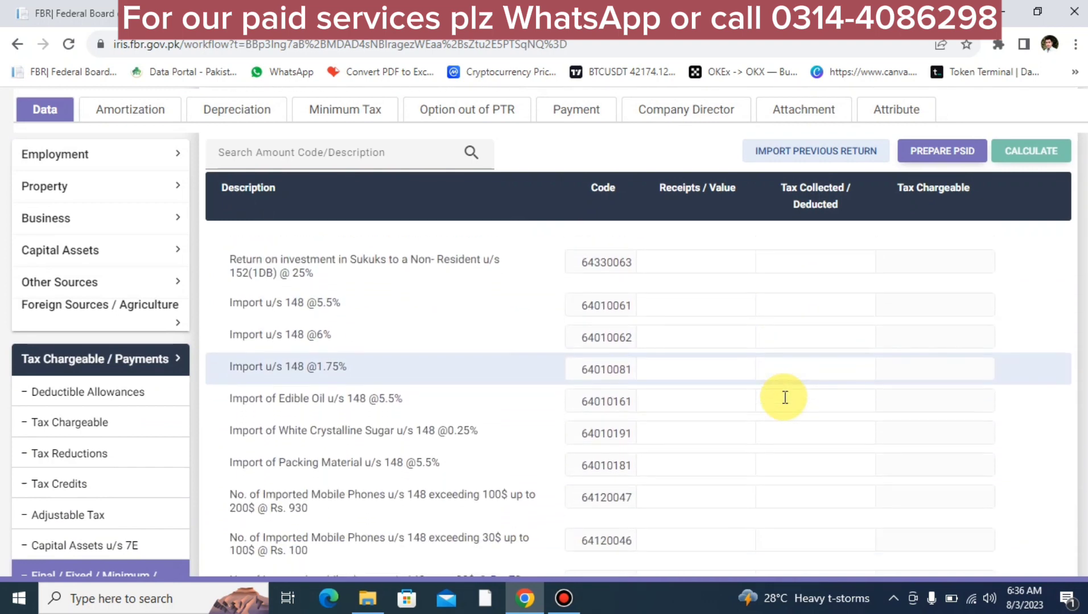
scroll(786, 397, down, 7)
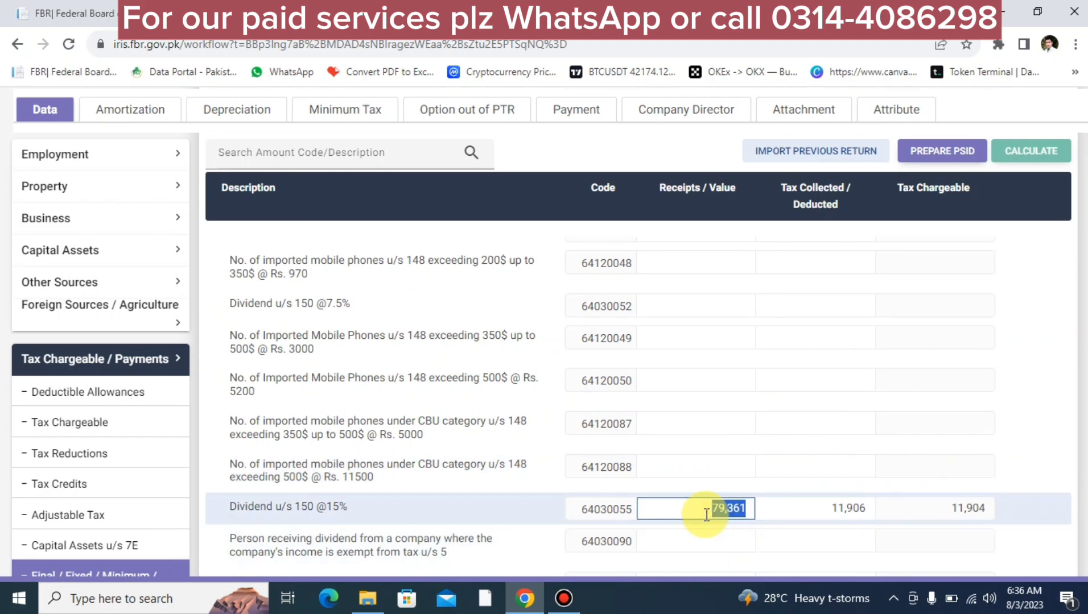
scroll(706, 515, down, 15)
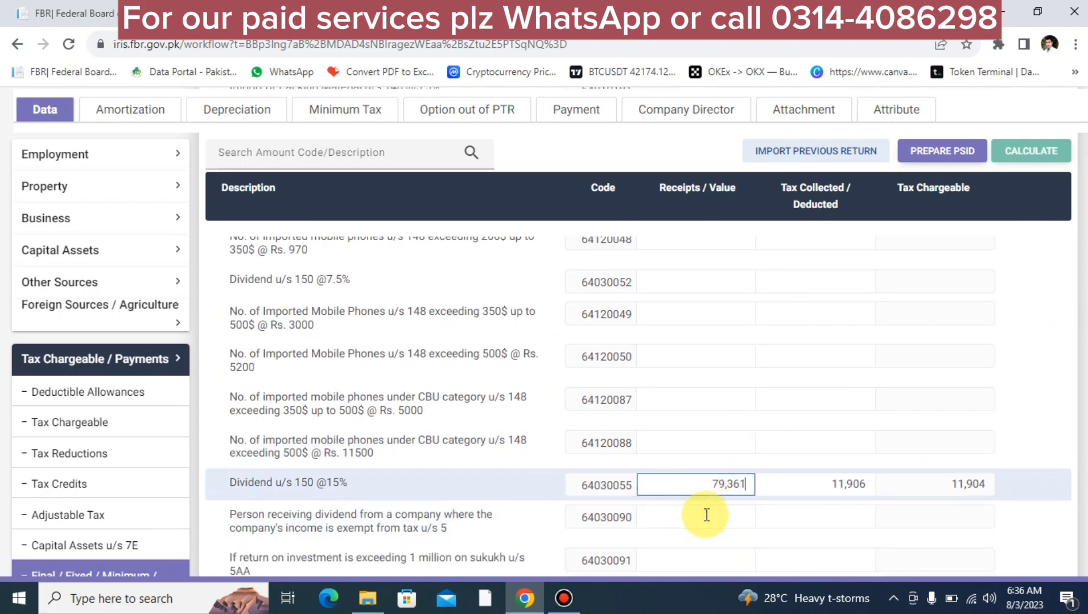
scroll(706, 515, down, 15)
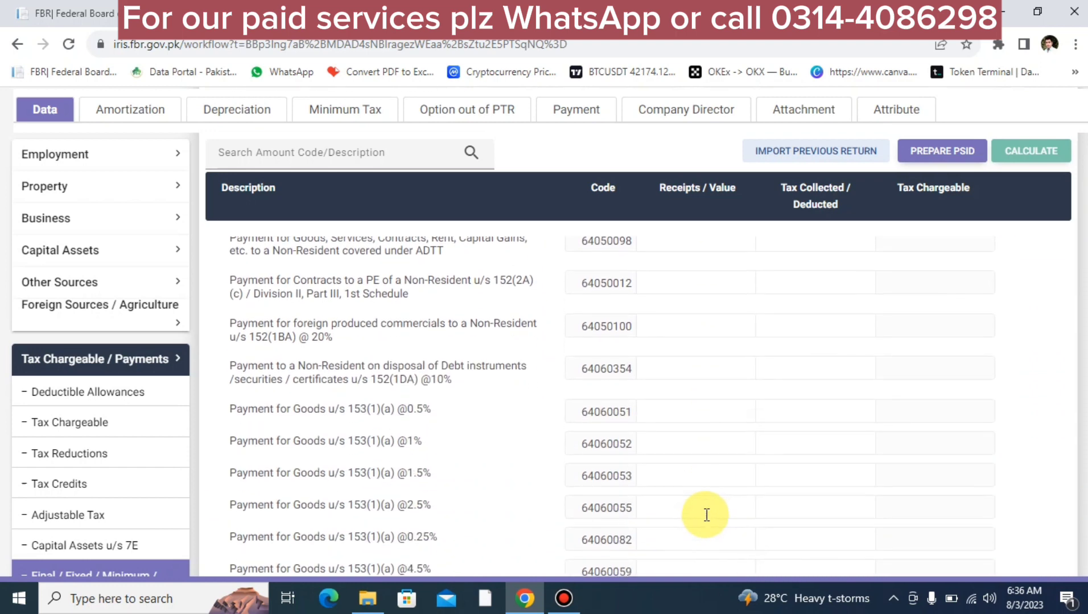
scroll(706, 515, down, 5)
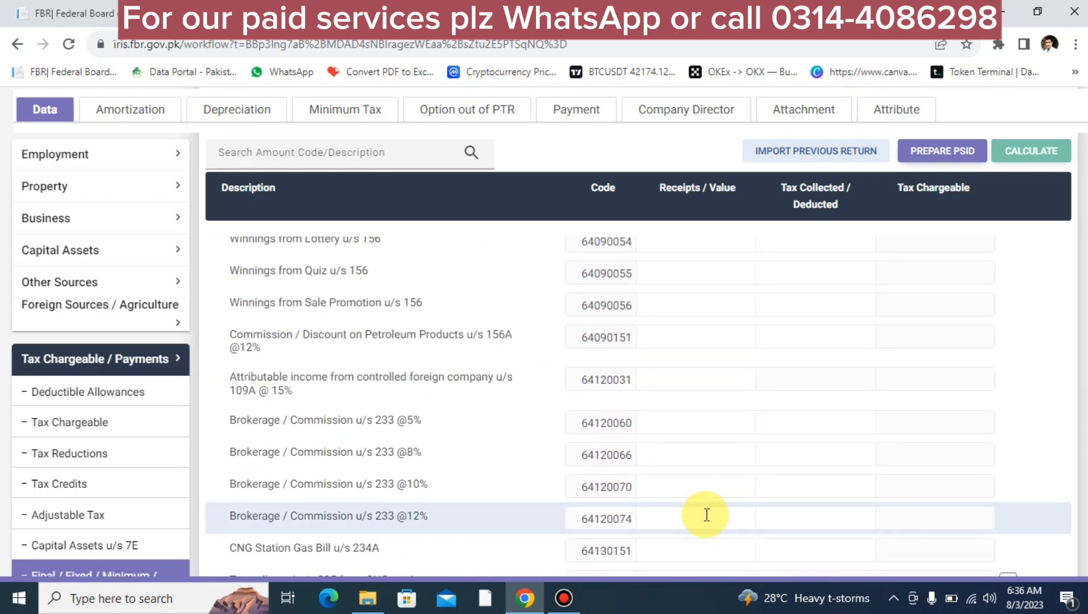
scroll(706, 515, down, 8)
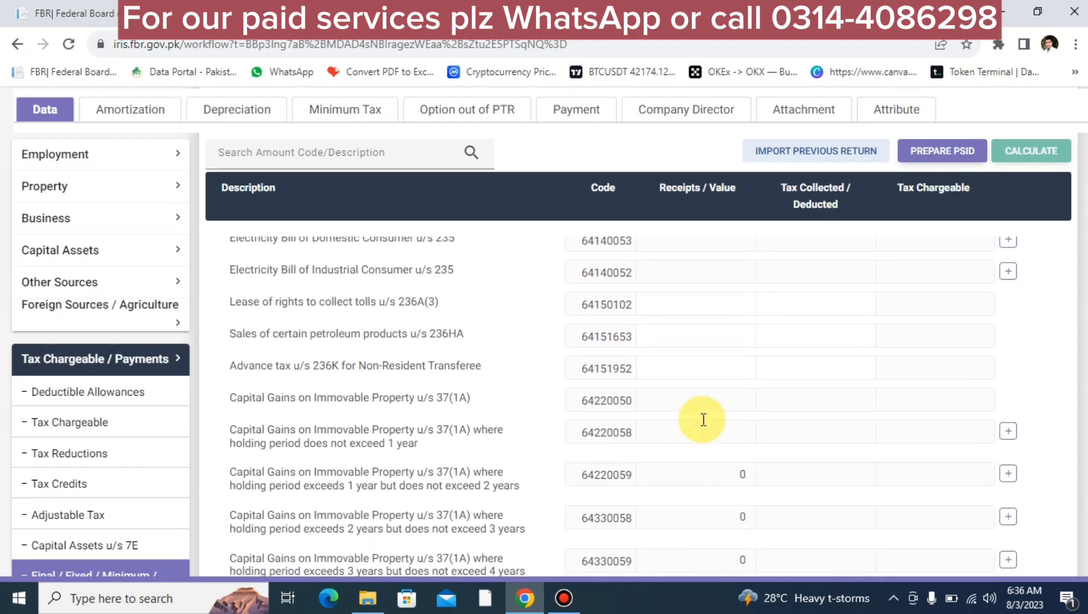
scroll(703, 424, down, 7)
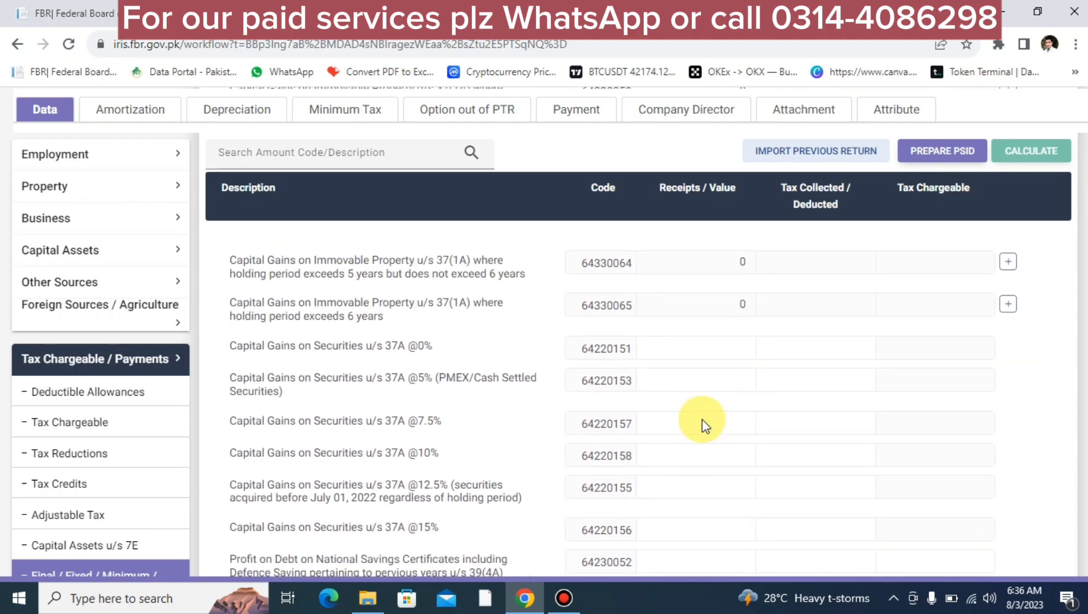
scroll(704, 424, up, 15)
scroll(705, 426, up, 10)
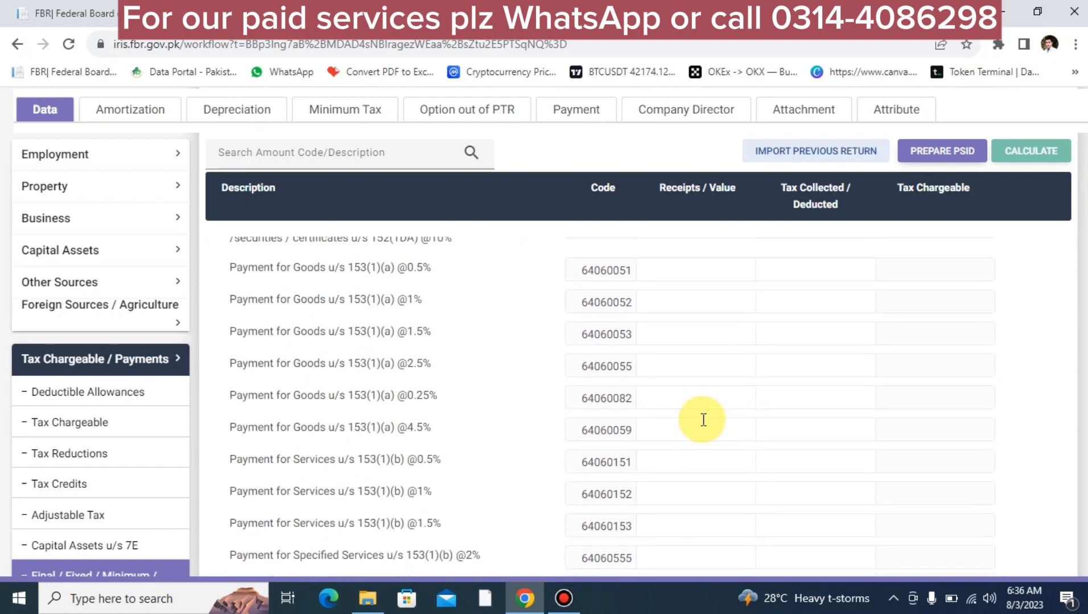
scroll(703, 420, down, 1)
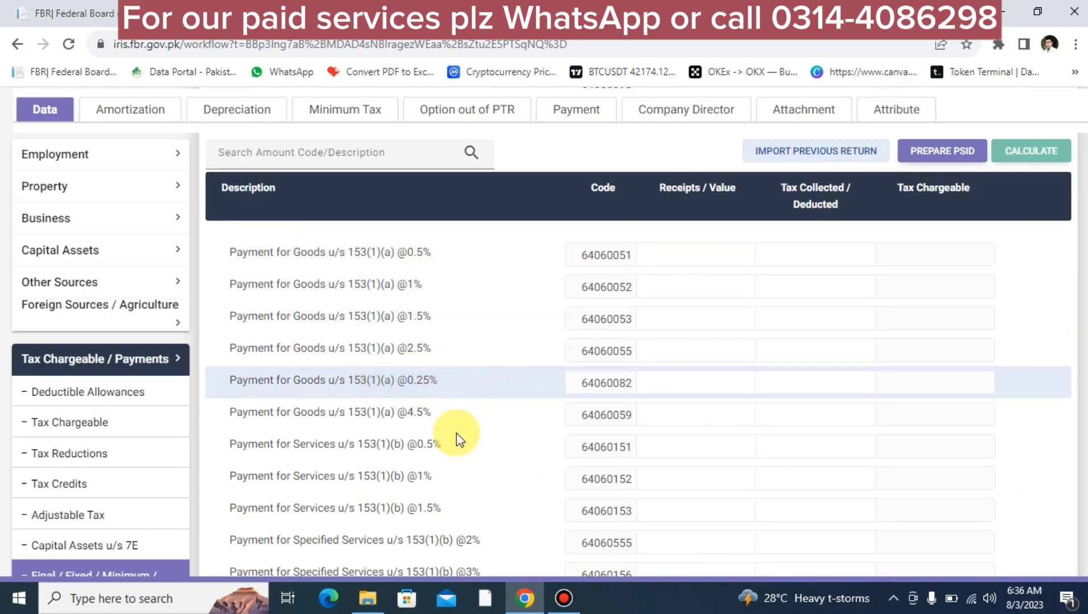
scroll(465, 458, down, 5)
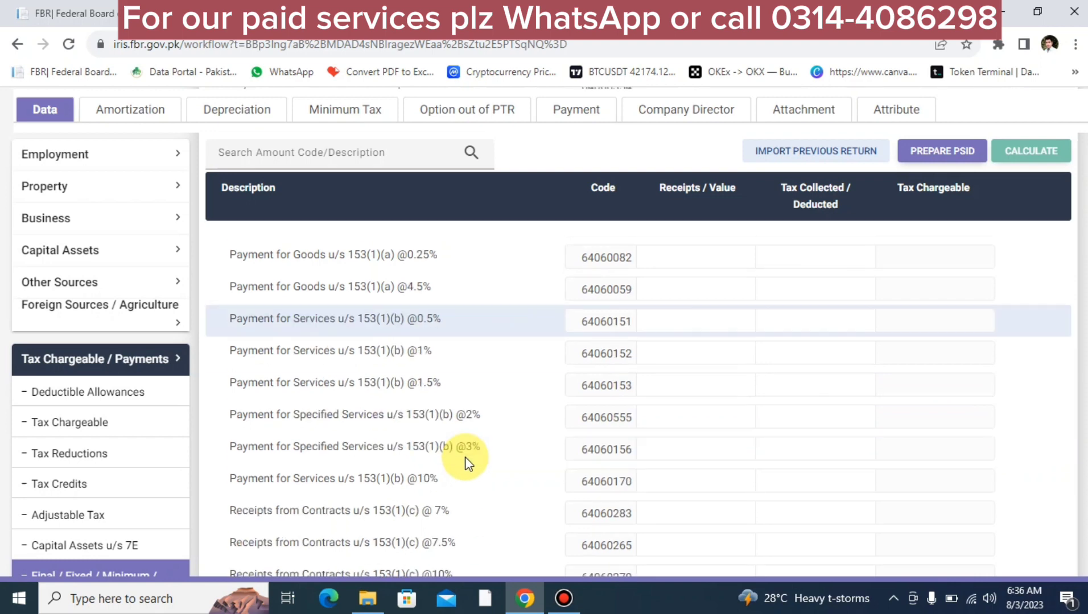
scroll(465, 458, up, 1)
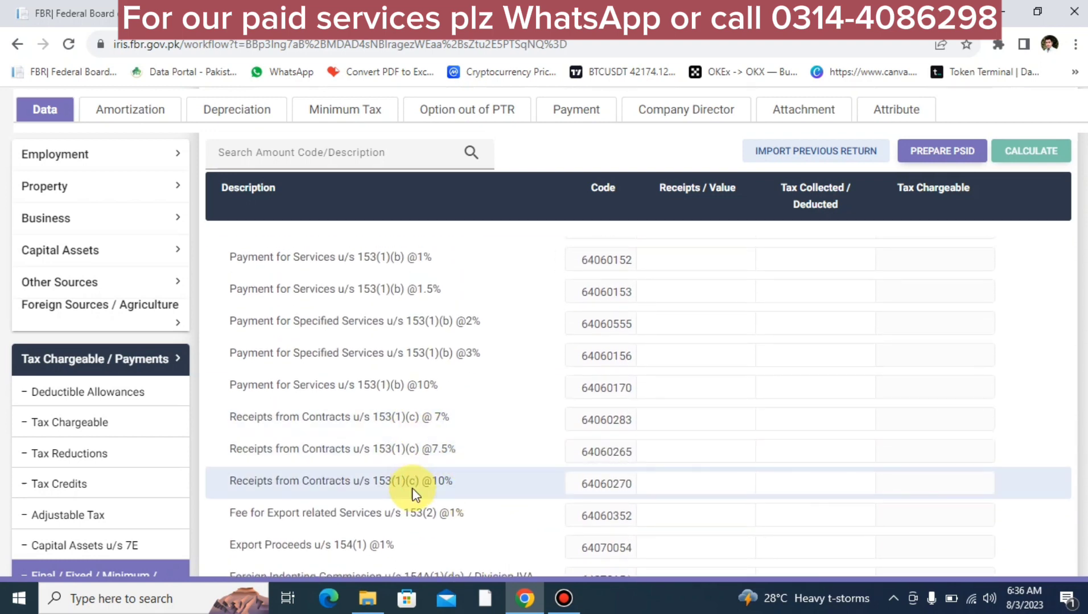
scroll(414, 448, up, 5)
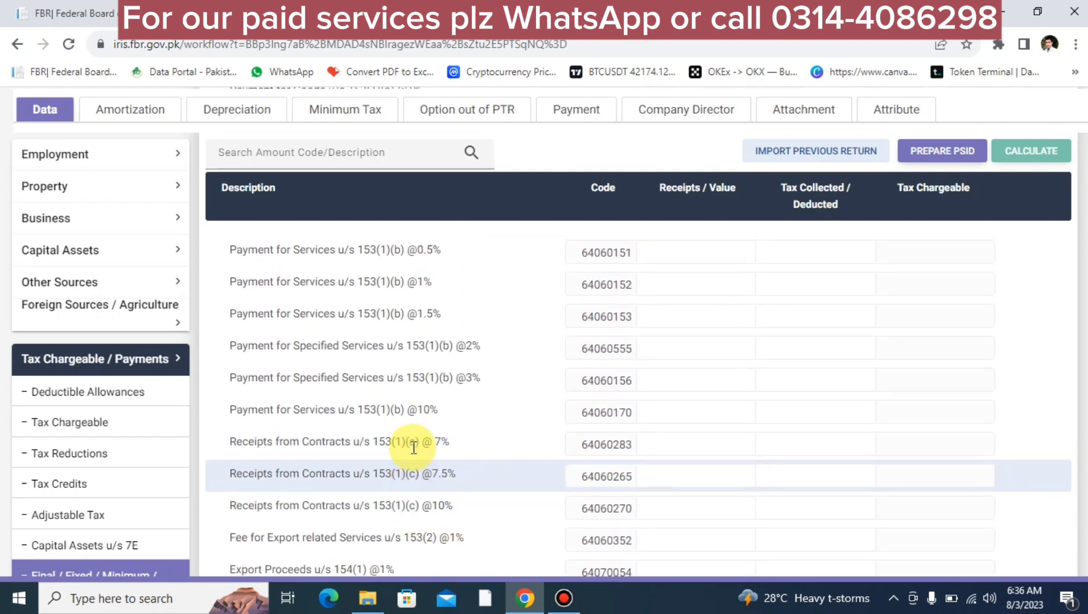
scroll(414, 448, down, 1)
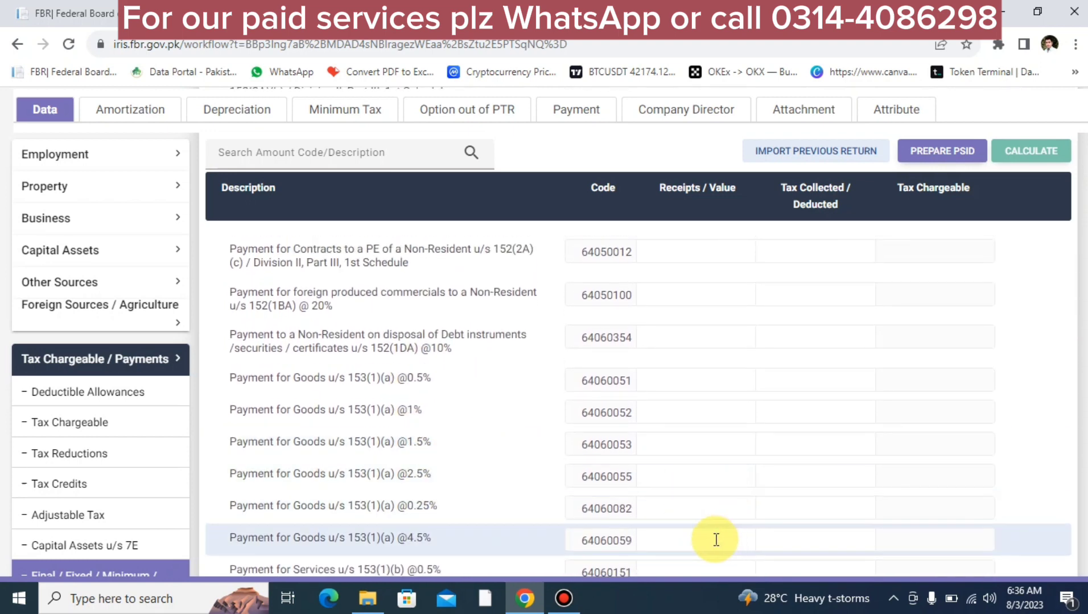
scroll(716, 540, down, 10)
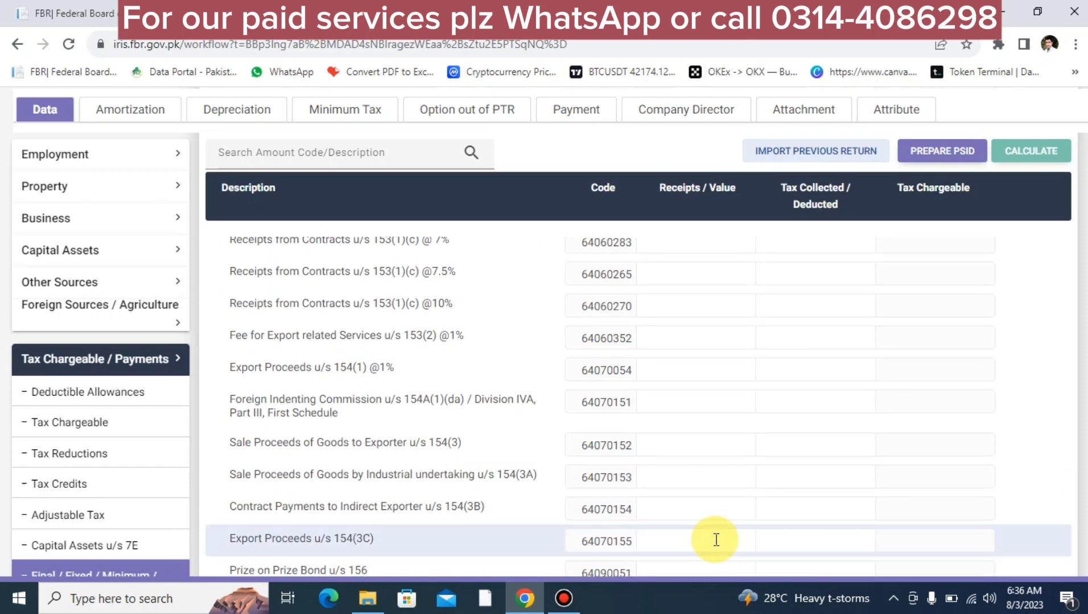
scroll(717, 540, down, 3)
scroll(717, 540, down, 1)
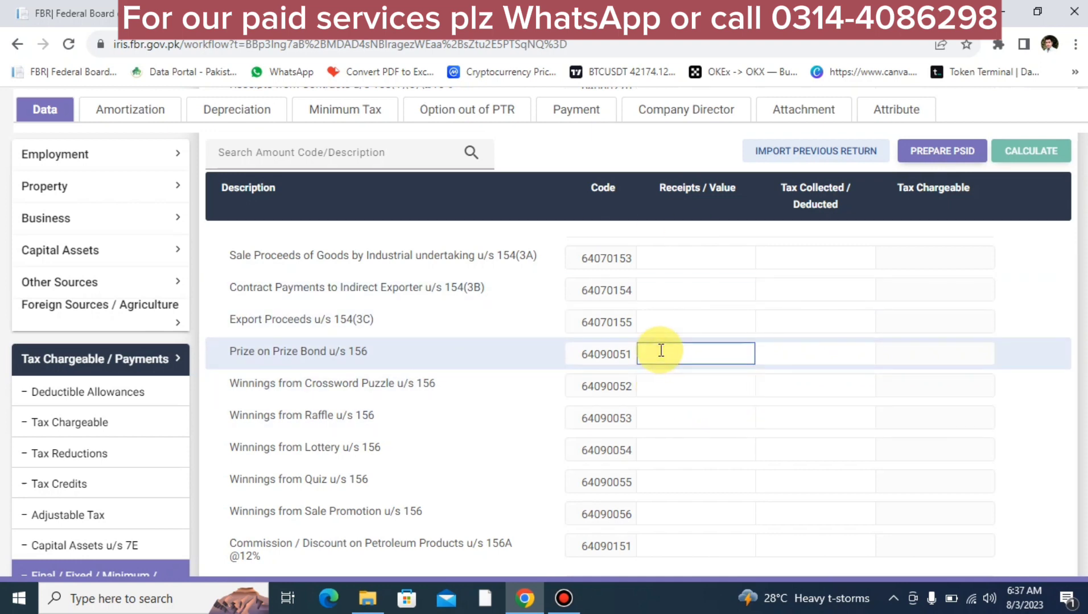
text(50)
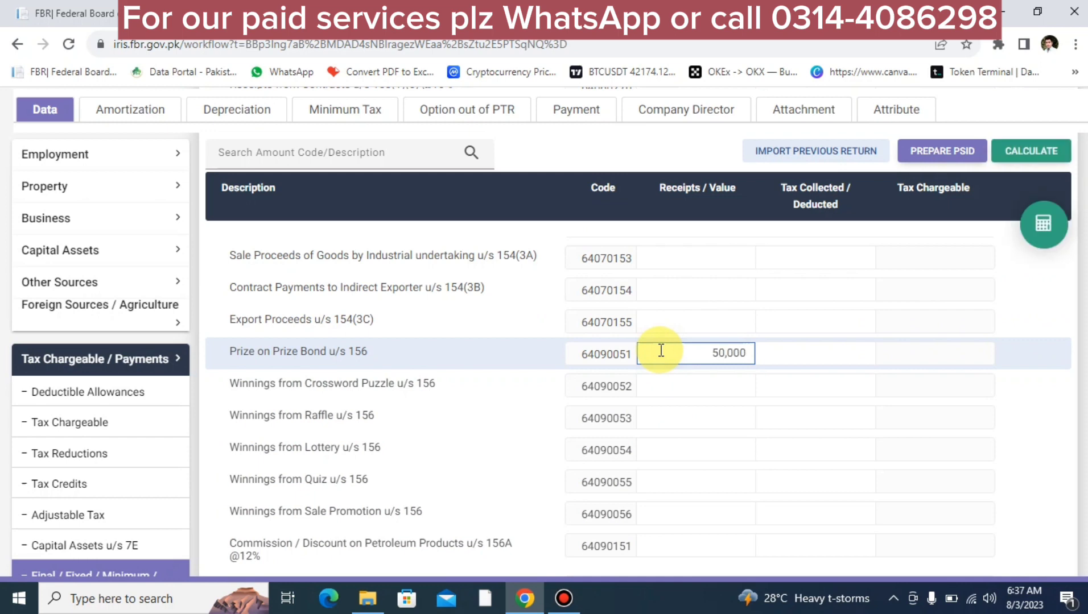
click(1045, 235)
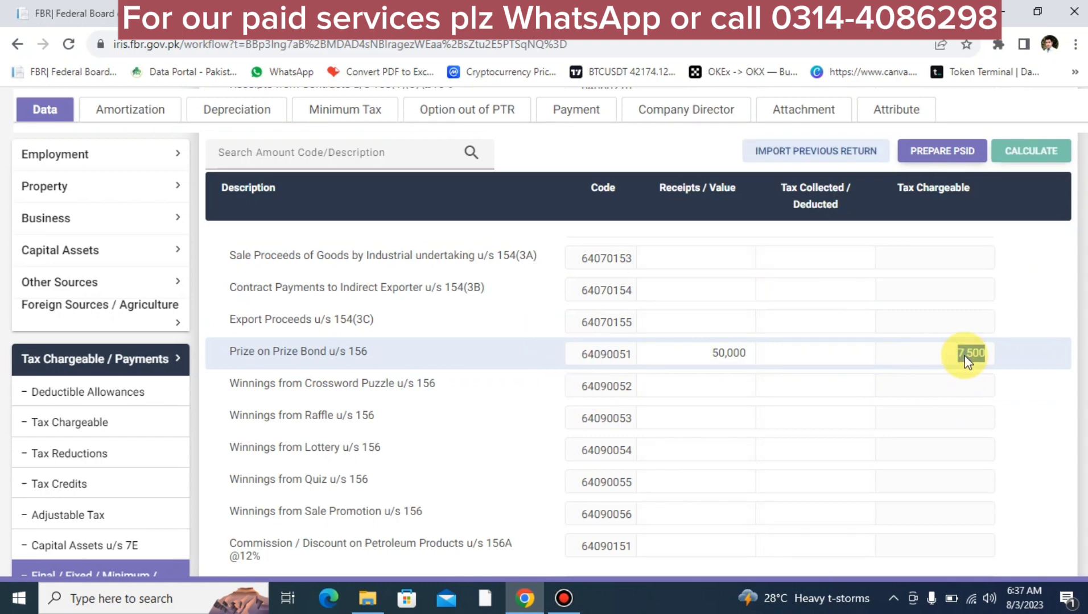
text(7,500)
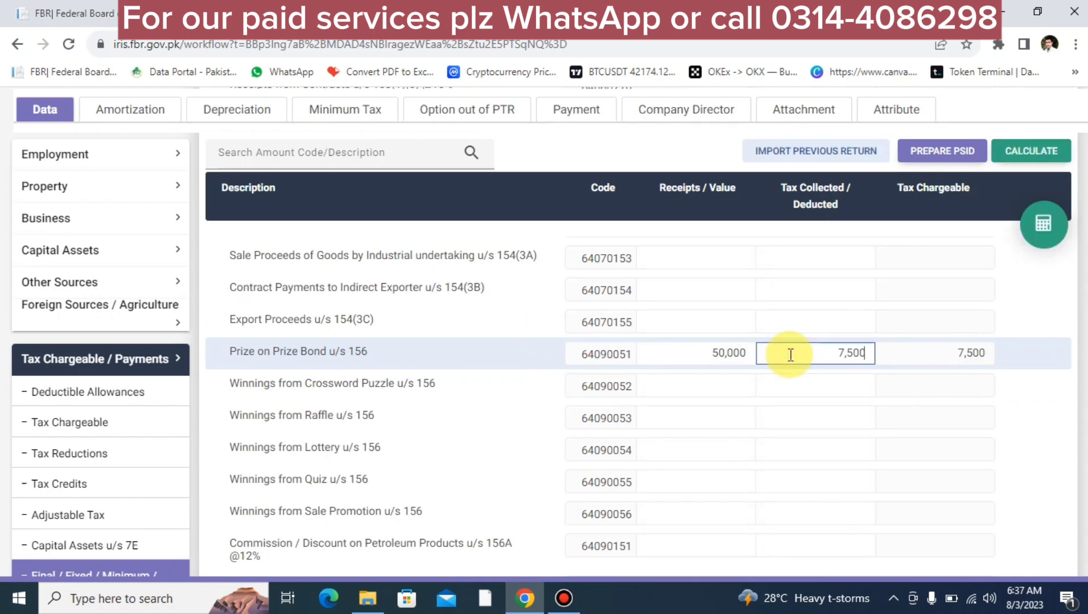
click(1044, 229)
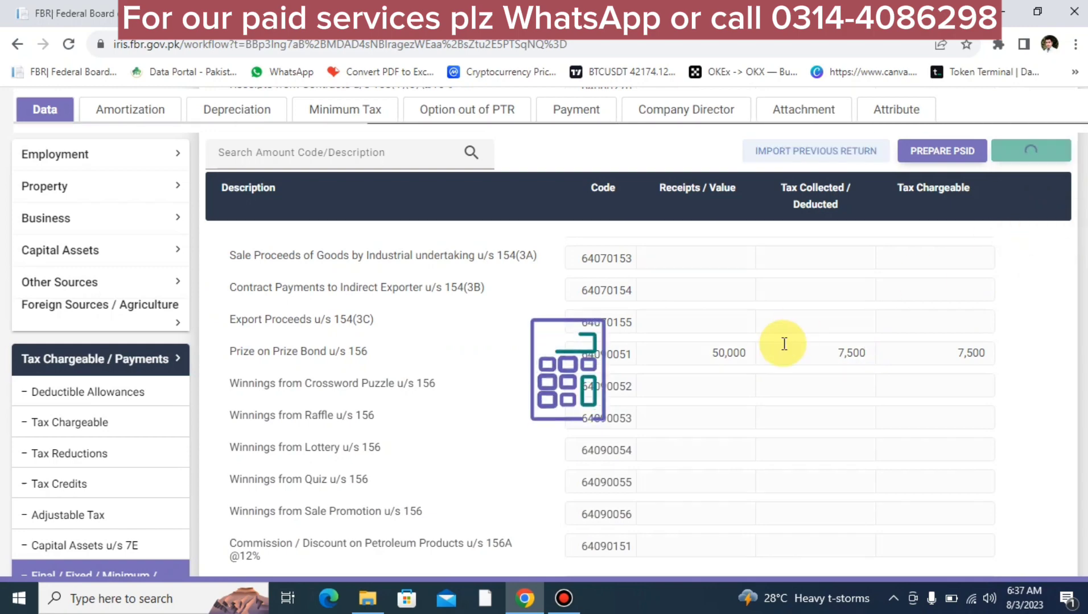
scroll(786, 348, down, 10)
scroll(782, 348, down, 6)
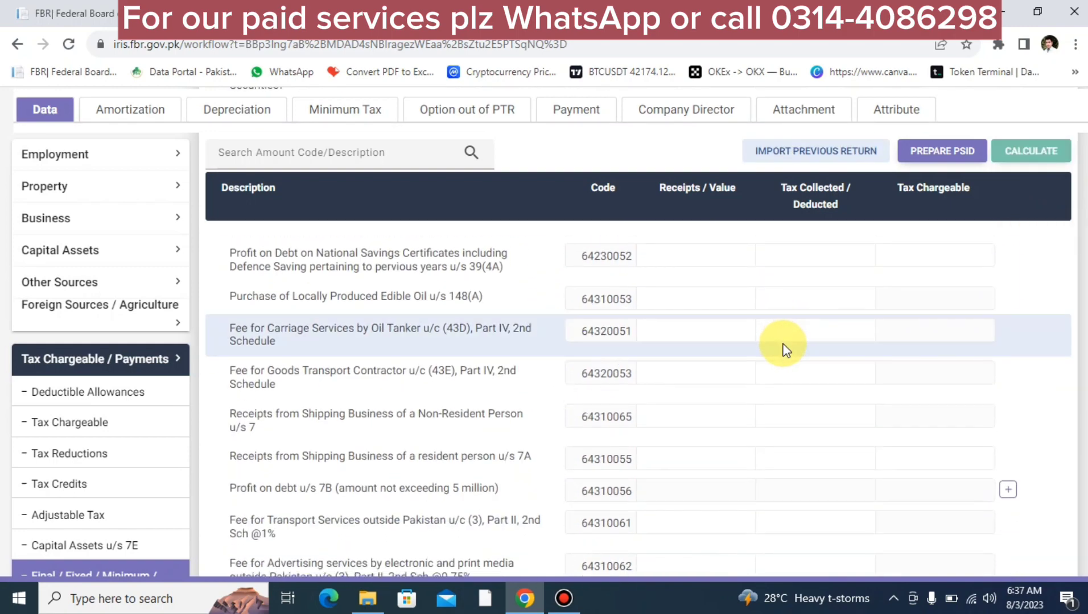
scroll(578, 429, down, 8)
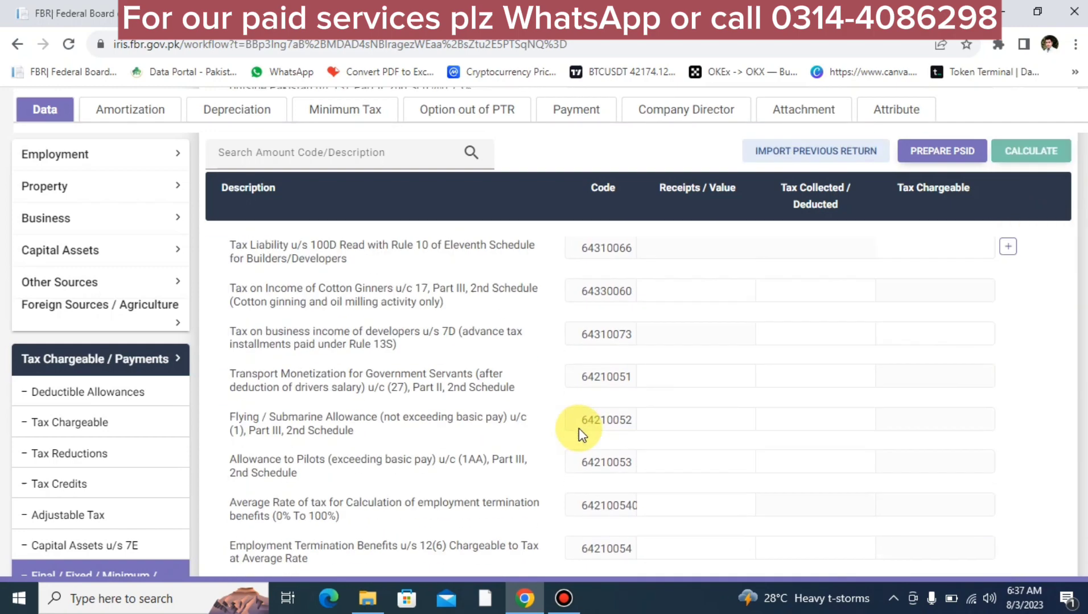
Step: Open Adjustable Tax and scroll its table down to the empty 236Y remittance row
scroll(579, 428, up, 8)
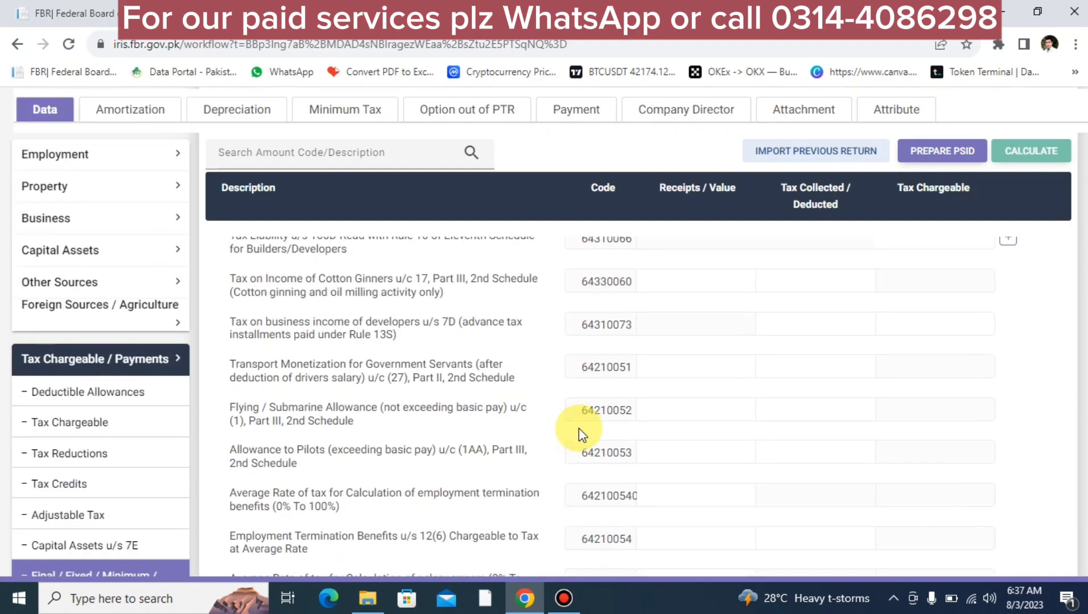
click(135, 516)
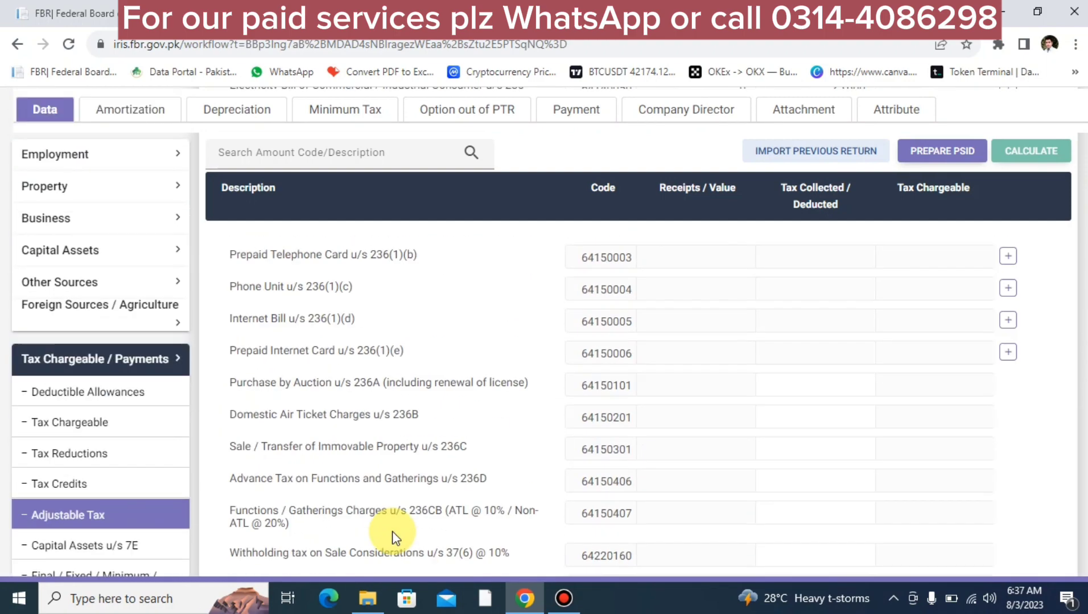
scroll(450, 532, down, 10)
scroll(452, 530, down, 4)
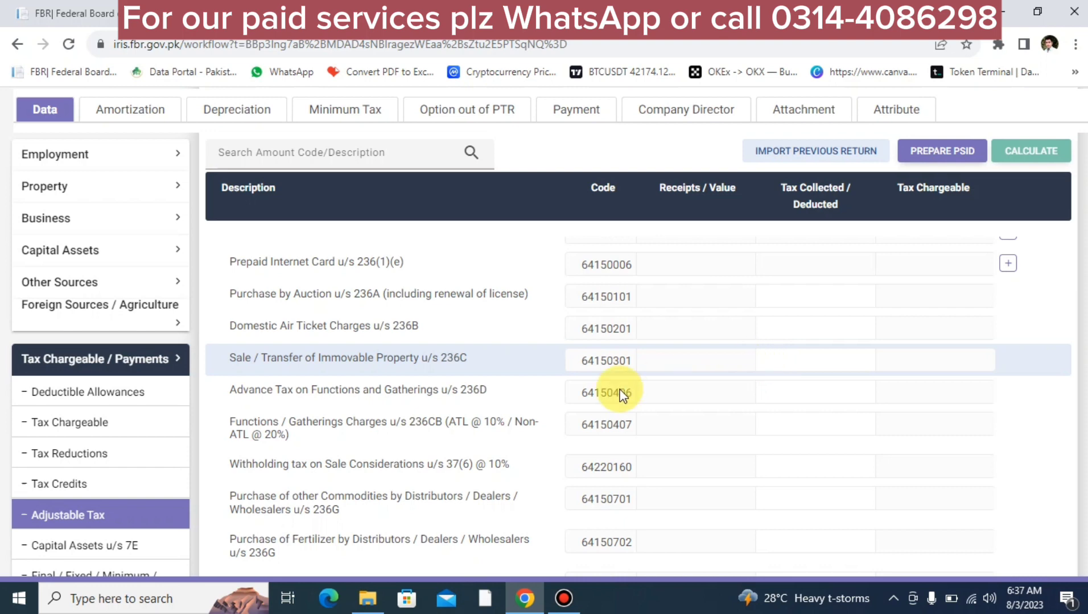
scroll(546, 401, down, 5)
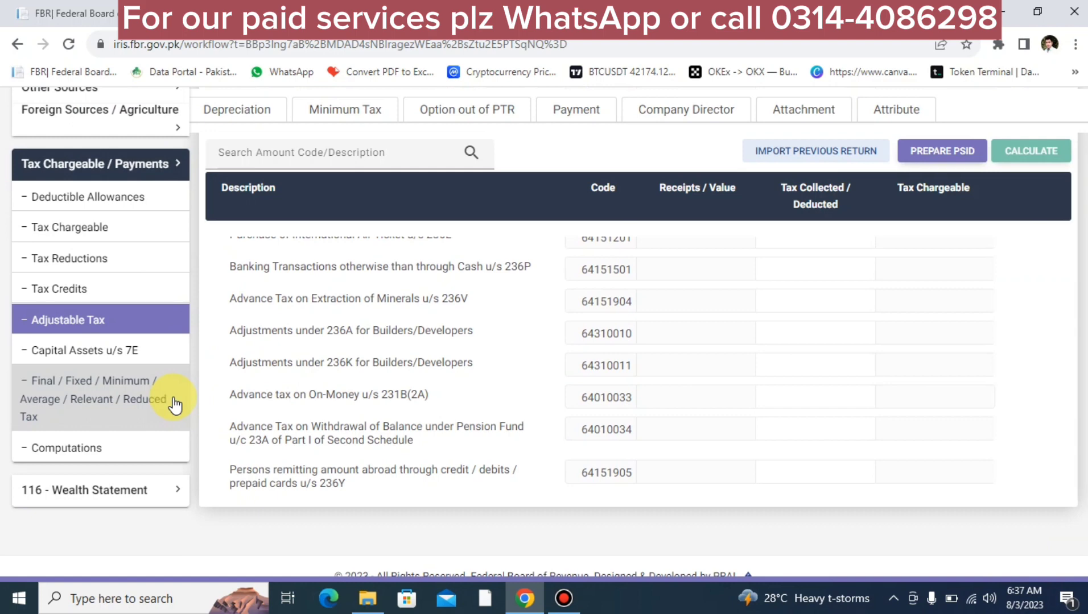
Step: Open the Computations summary and review its totals, including Tax Chargeable of 104,377
click(120, 448)
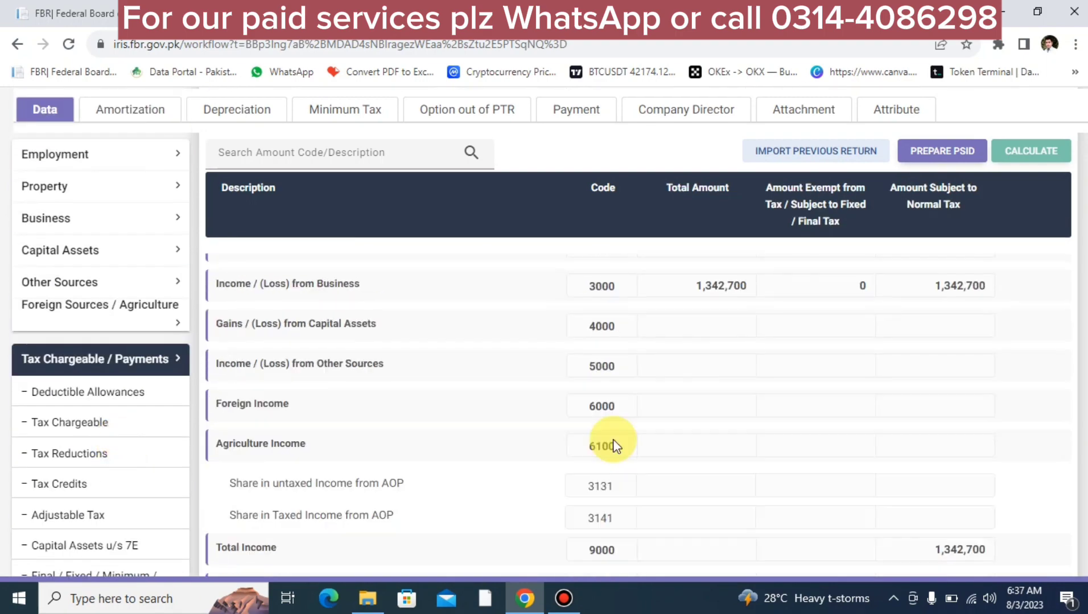
scroll(820, 471, down, 8)
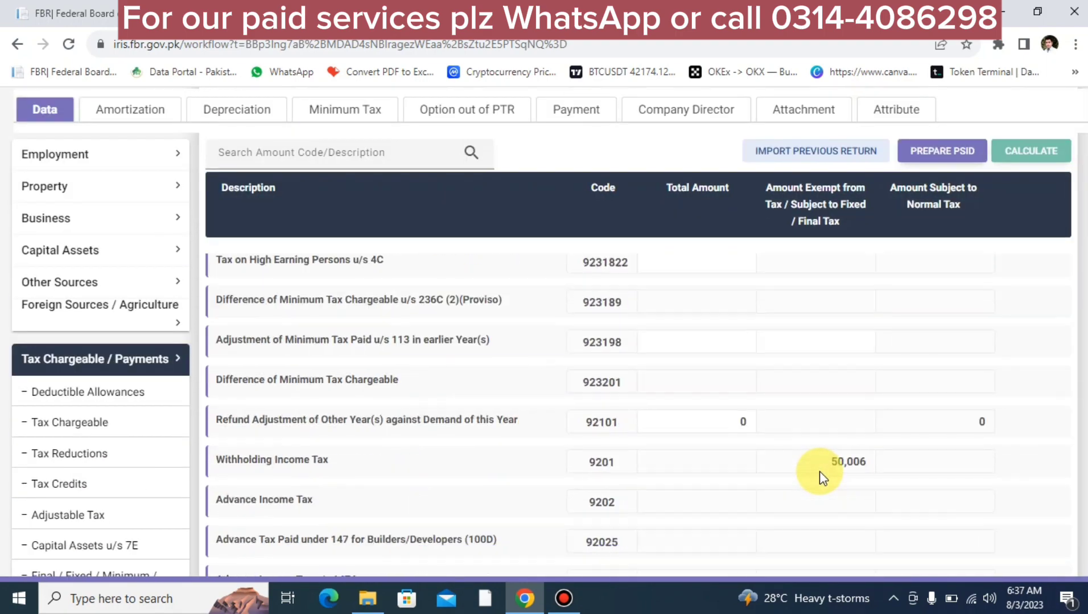
scroll(819, 471, up, 3)
scroll(820, 471, up, 1)
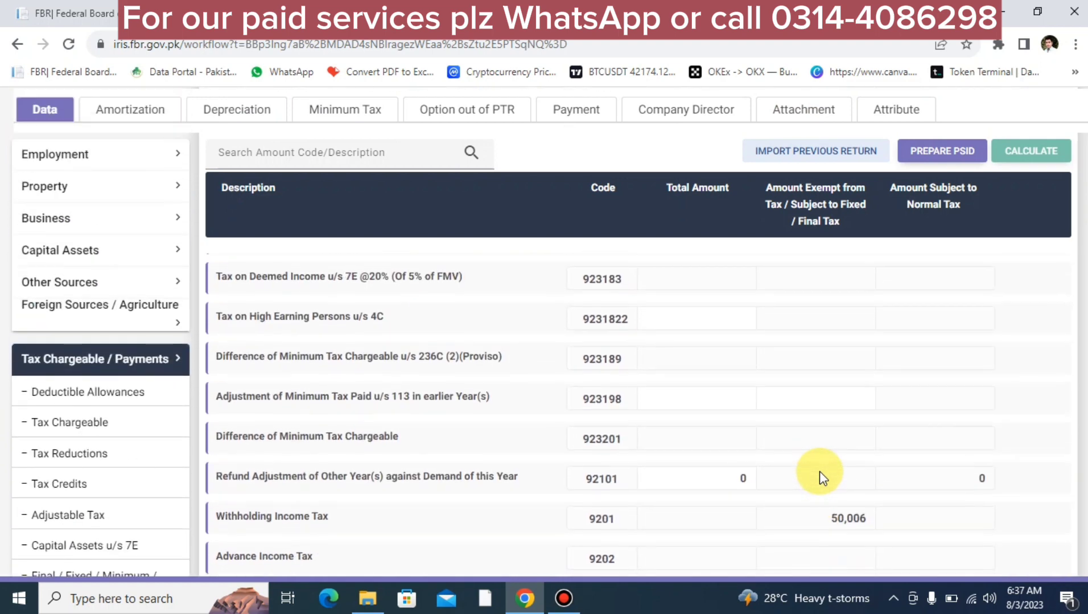
scroll(819, 471, down, 1)
scroll(842, 472, down, 4)
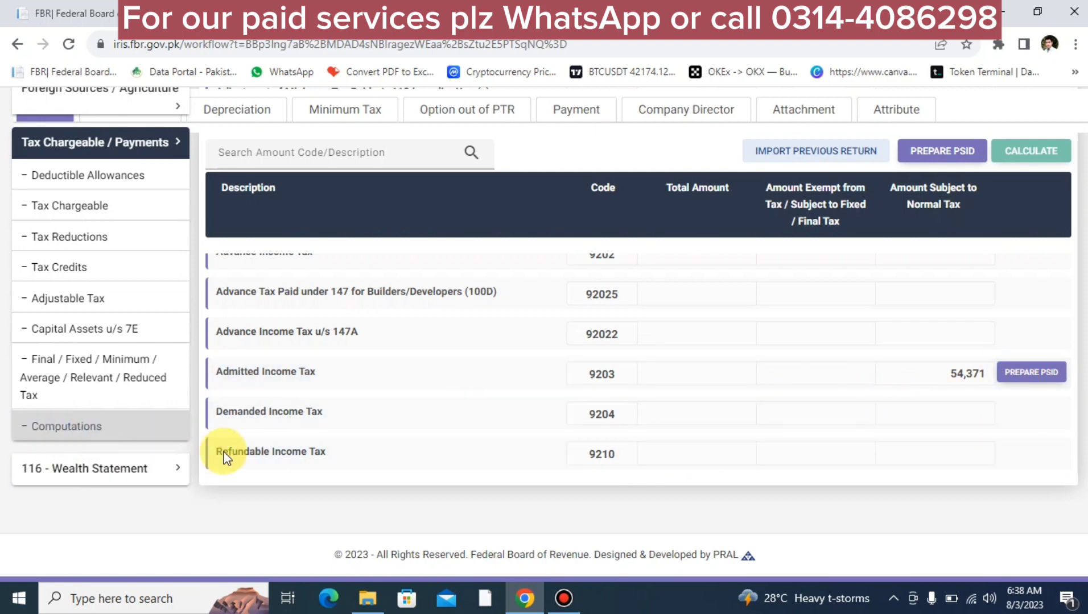
Step: Copy the 1,342,700 Amount Subject to Normal Tax figure from the Computations page
scroll(808, 381, up, 3)
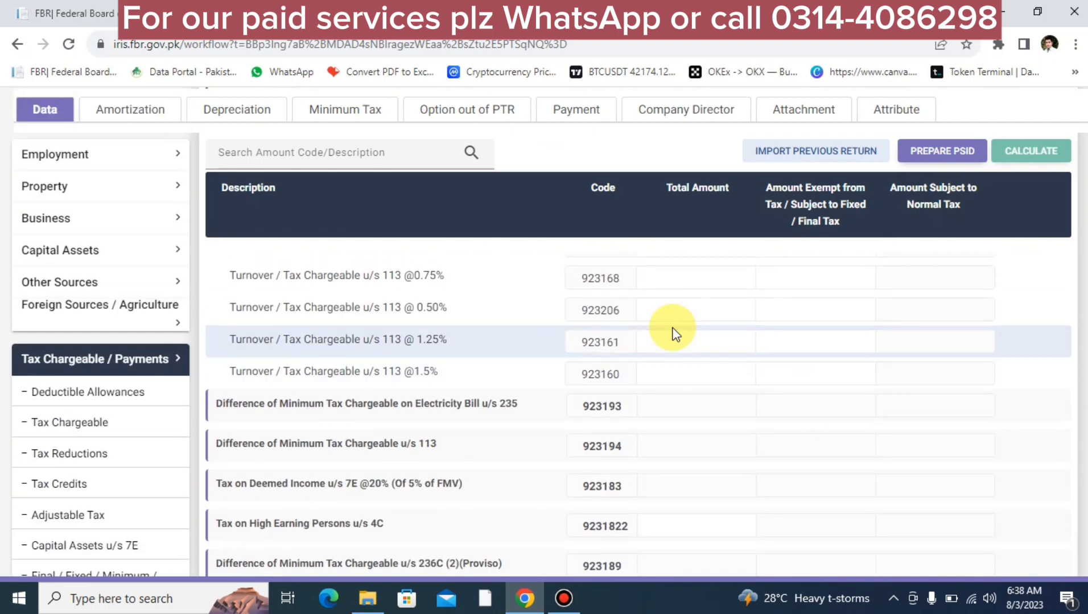
scroll(674, 335, up, 5)
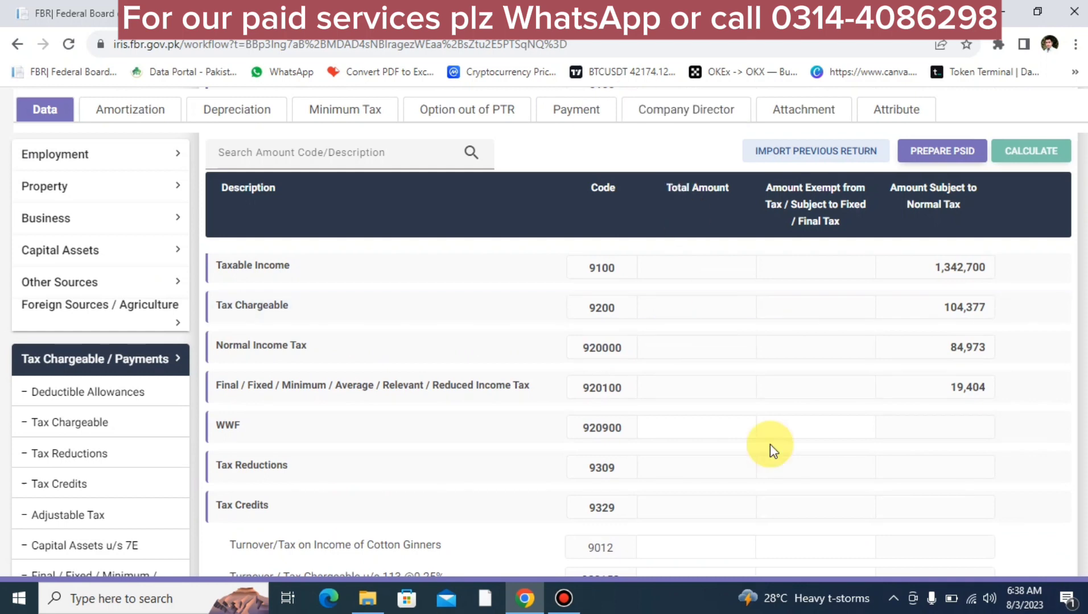
scroll(770, 445, up, 5)
scroll(770, 444, down, 1)
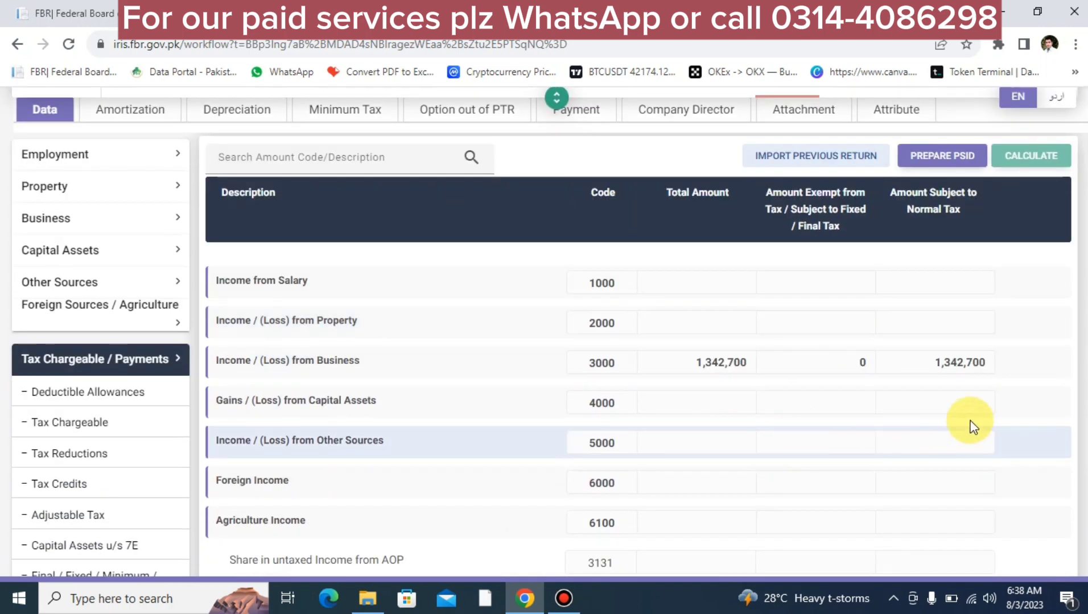
double_click(949, 363)
key(ctrl+c)
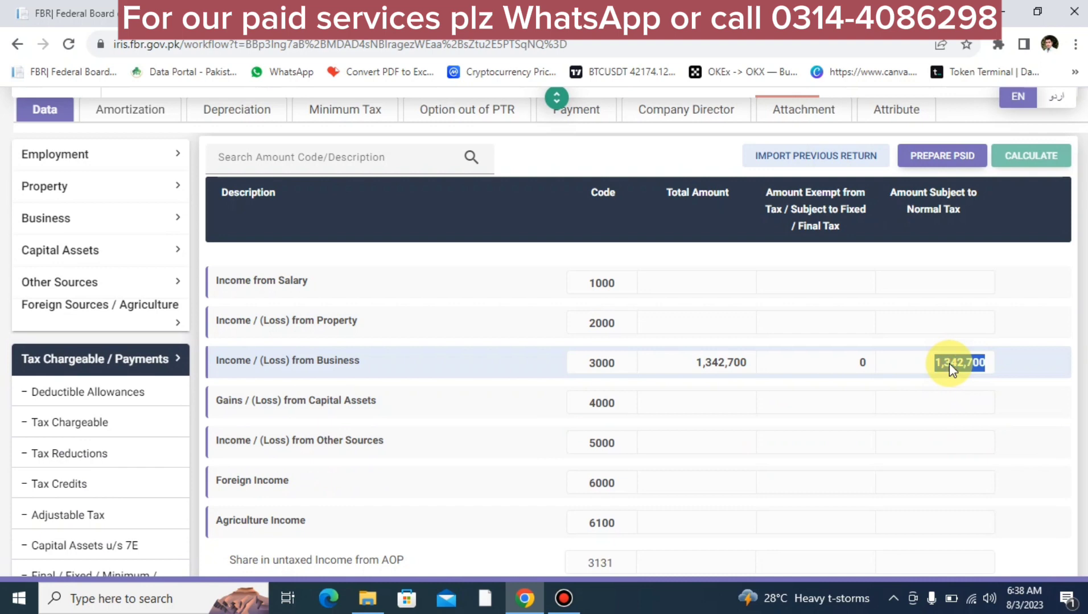
click(170, 421)
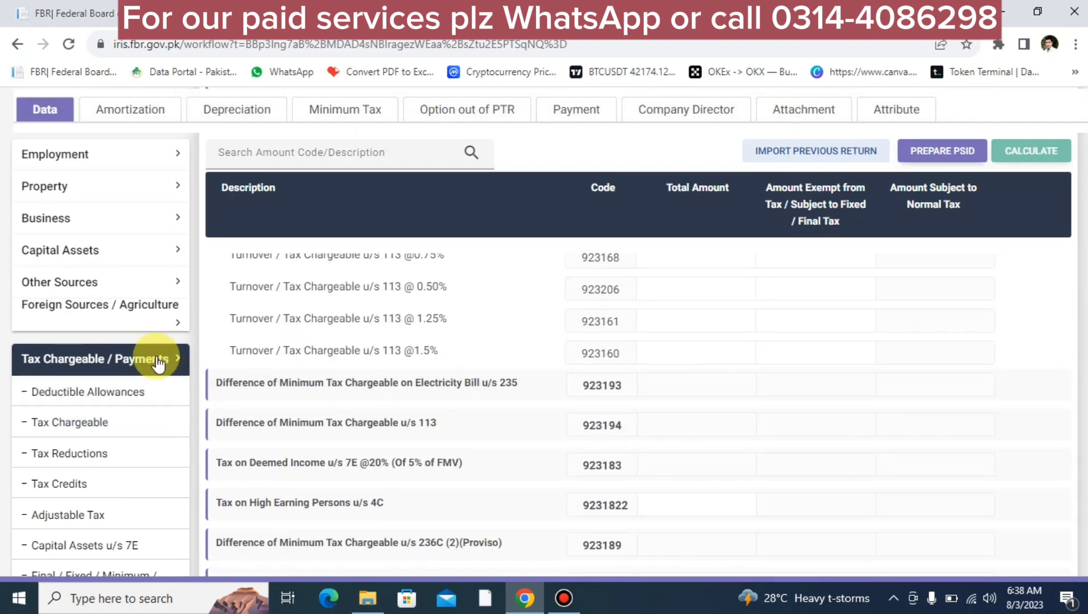
scroll(75, 485, down, 10)
Step: Paste 1,342,700 into code 7031 of Reconciliation of Net Assets and recalculate, leaving -842,700 unreconciled
click(99, 469)
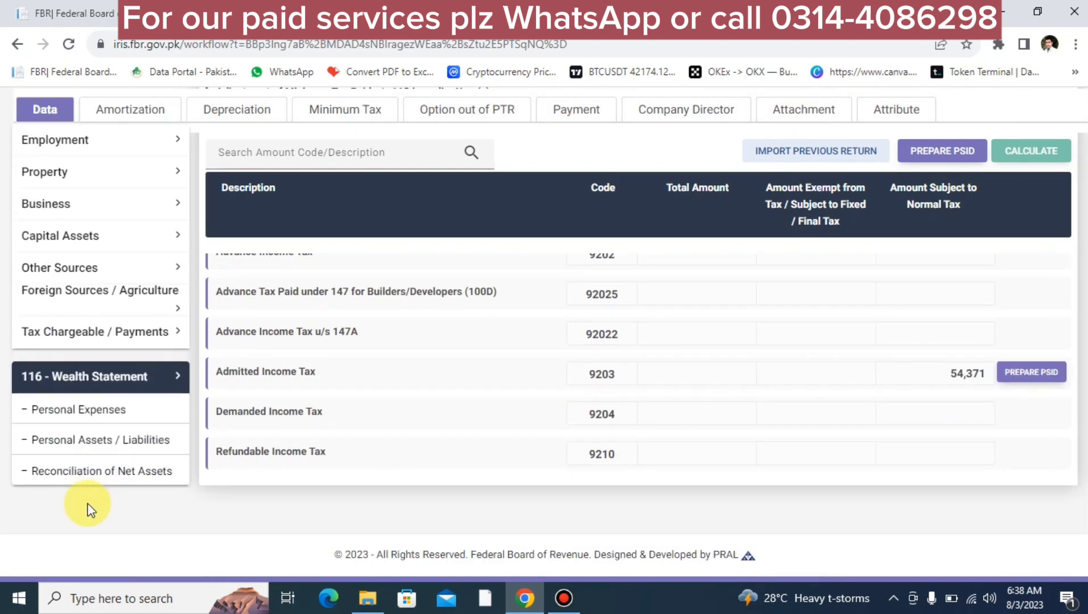
click(74, 473)
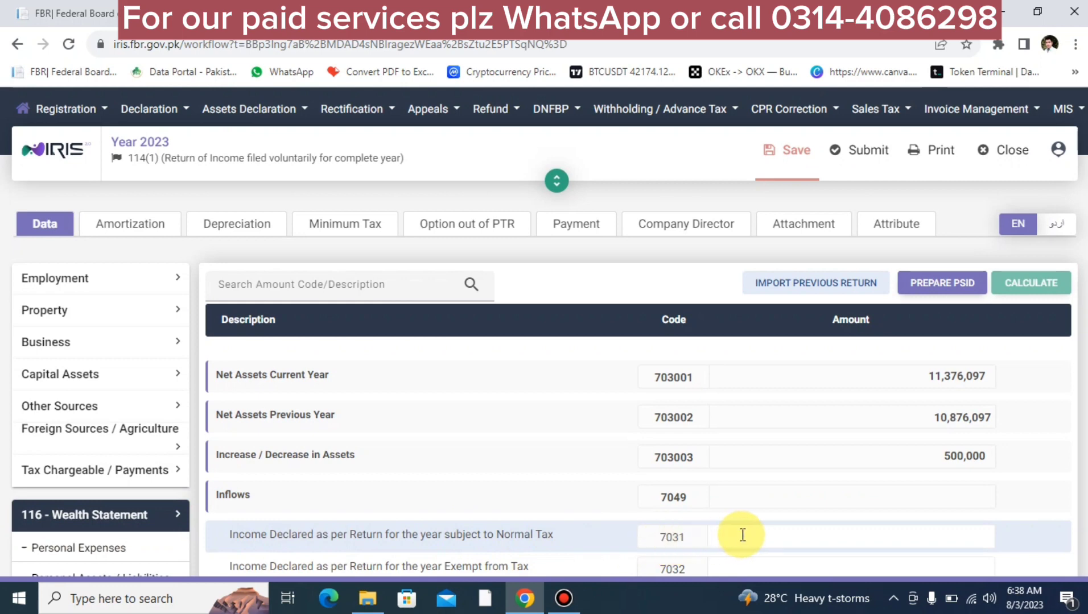
key(ctrl+v)
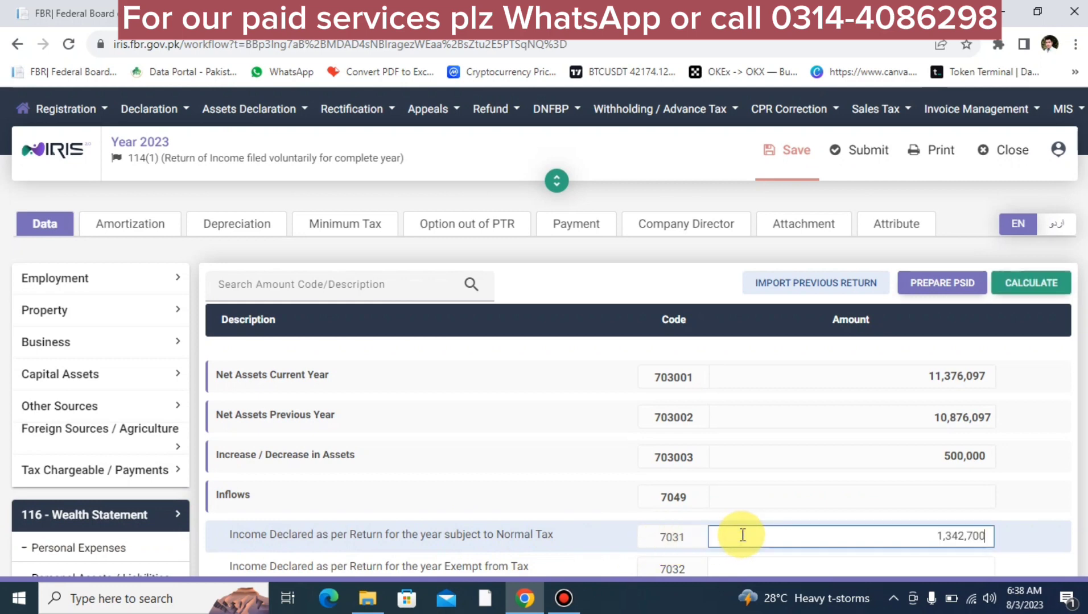
click(1017, 293)
click(134, 485)
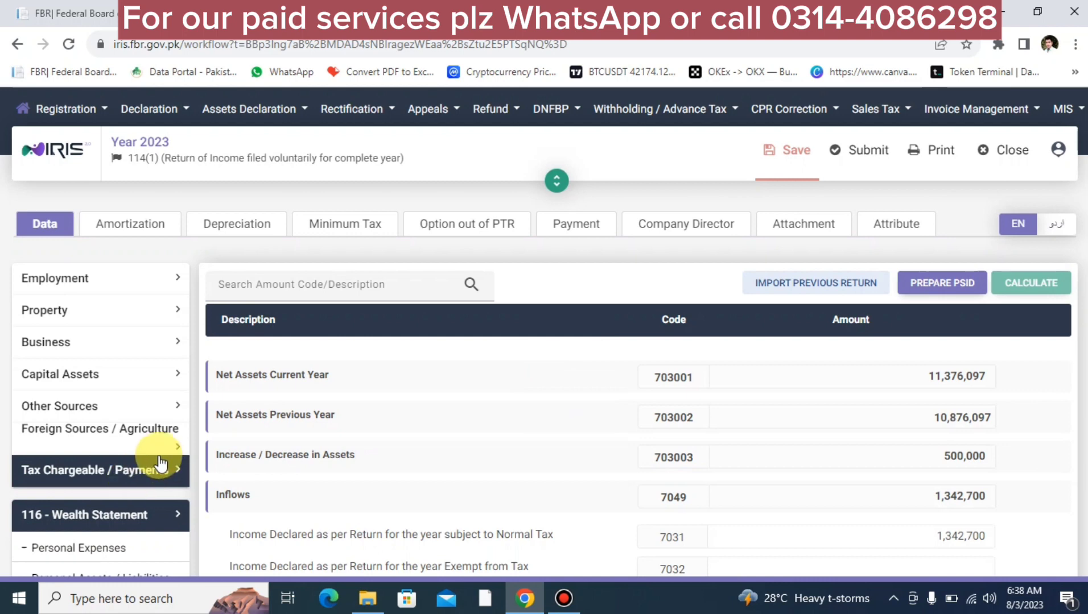
scroll(125, 430, down, 5)
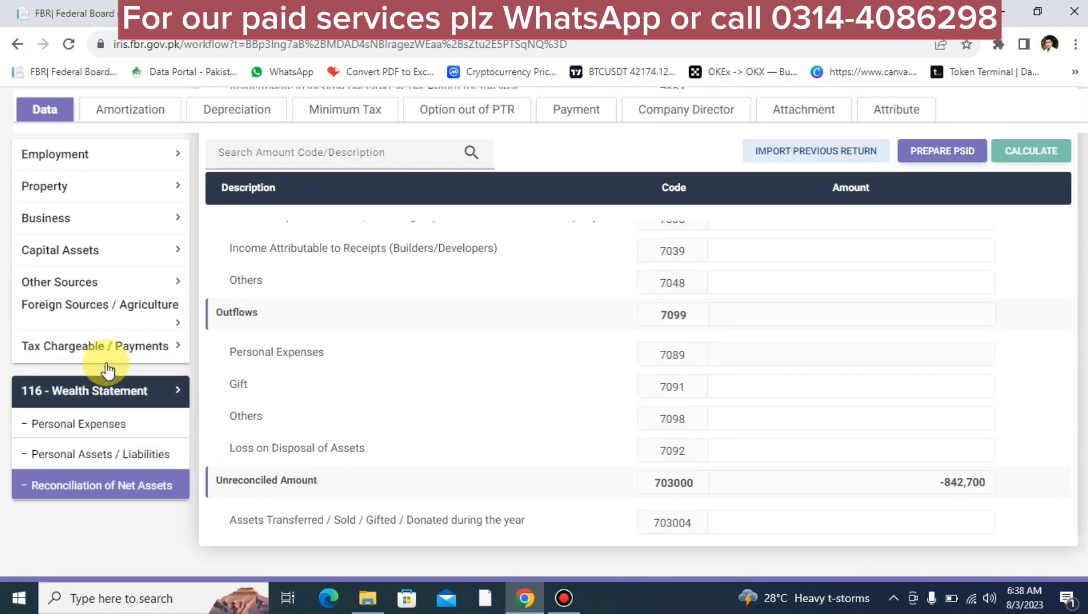
Step: Check the Prize Bond row in the Final/Fixed/Reduced tax schedule
click(85, 343)
click(84, 445)
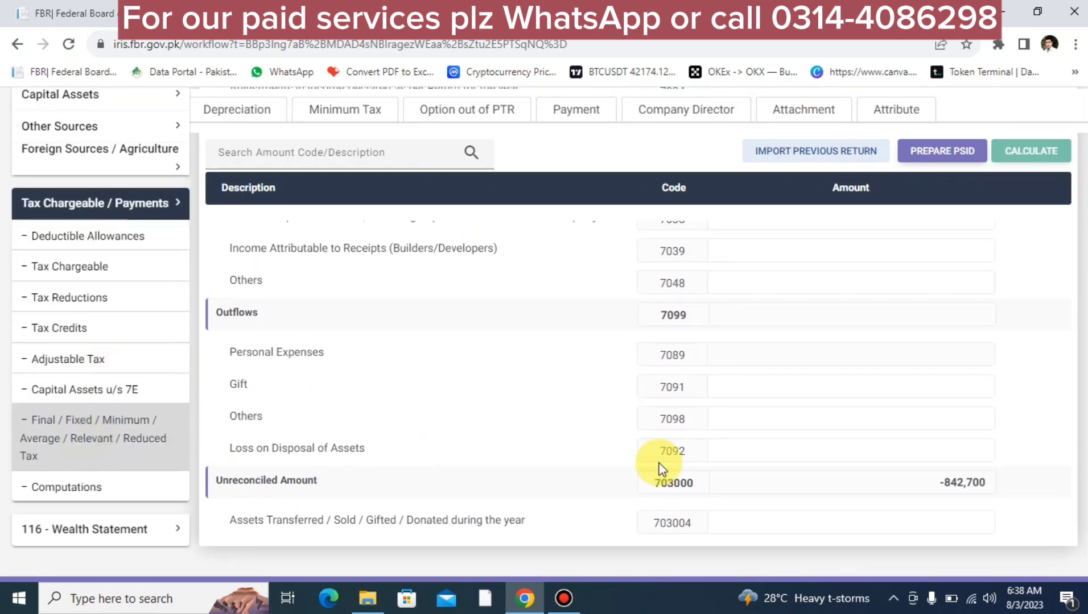
scroll(765, 496, down, 5)
scroll(766, 497, down, 15)
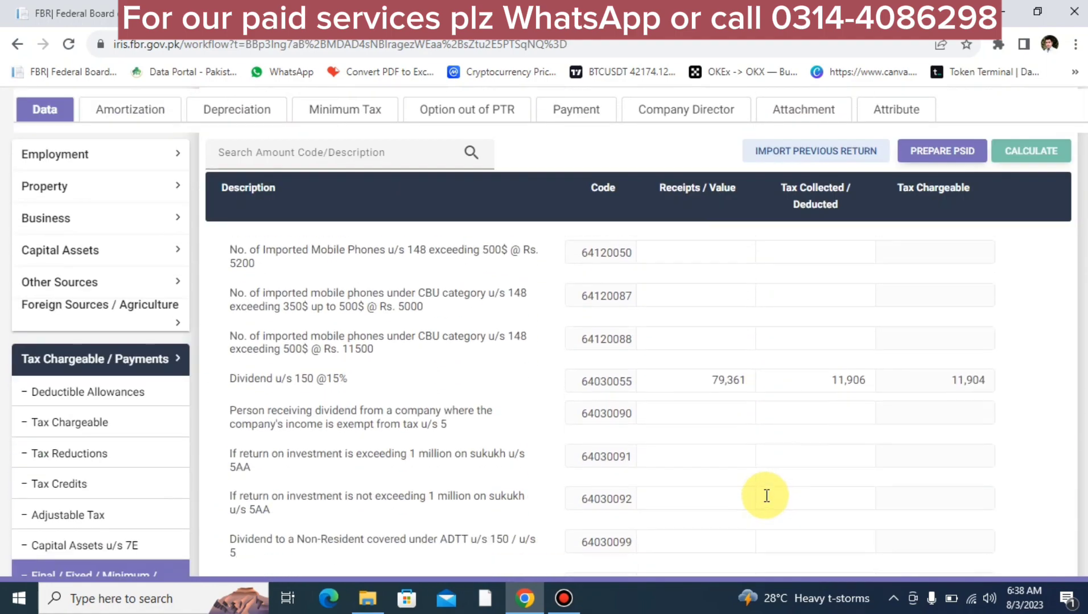
scroll(766, 498, down, 15)
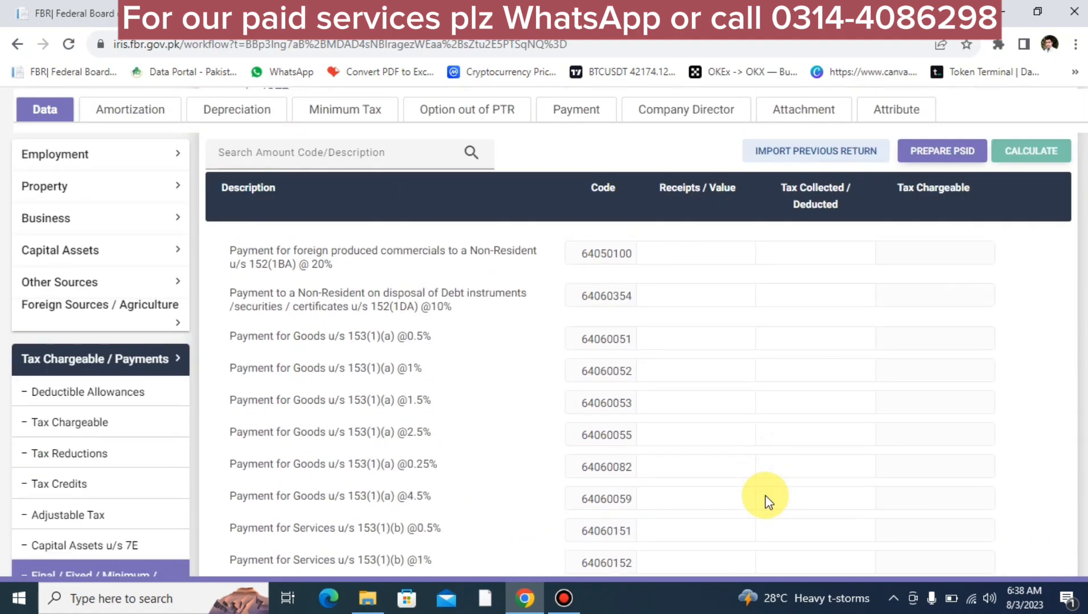
scroll(767, 499, up, 4)
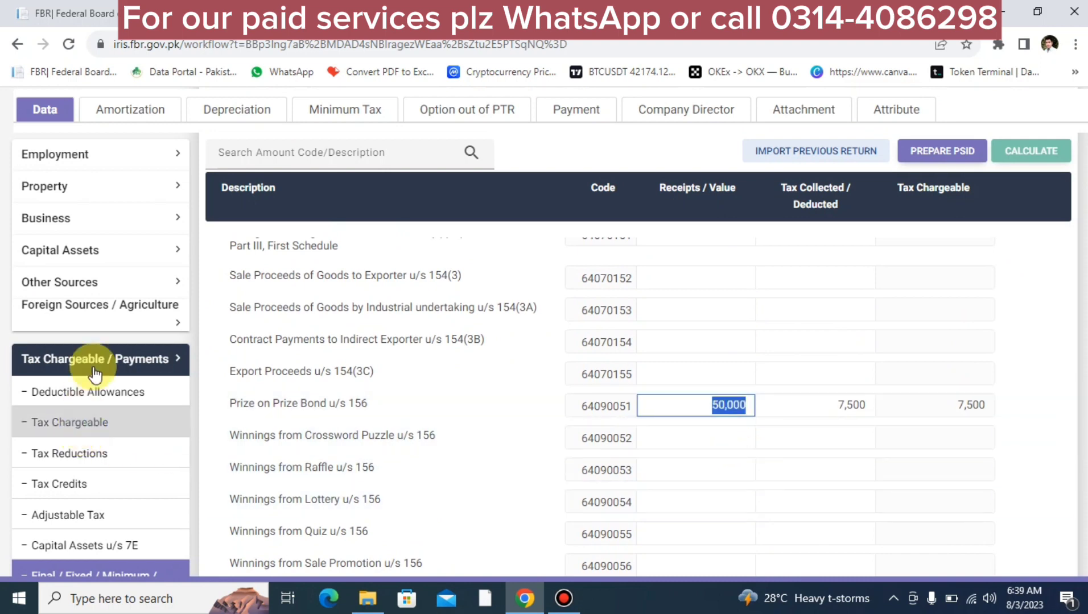
Step: Enter 50,000 as Other Receipts under Other Sources Receipts / Deductions and recalculate
click(80, 283)
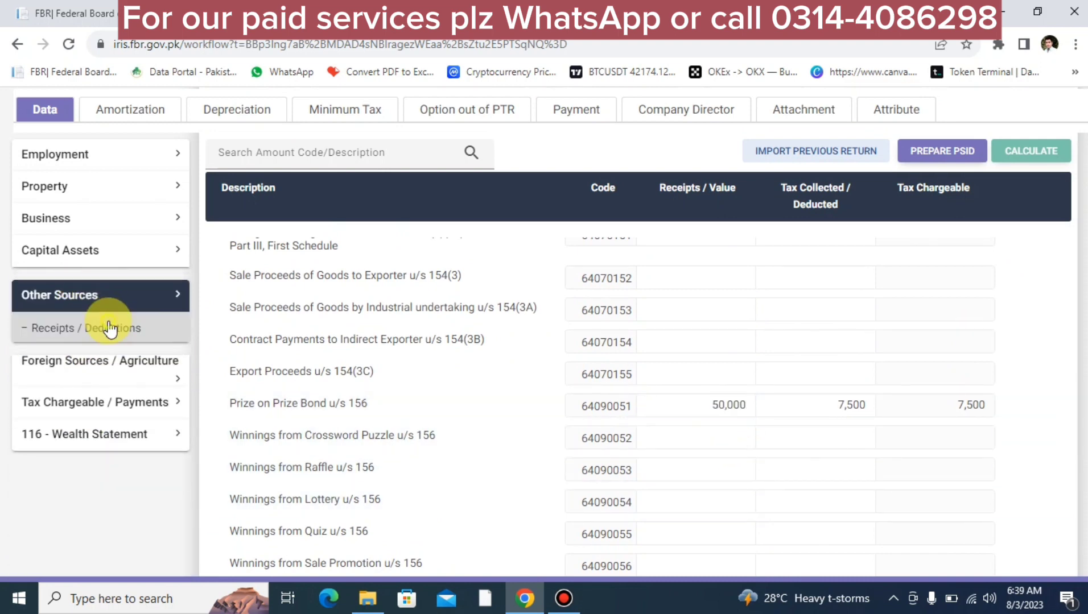
click(110, 328)
scroll(313, 553, down, 5)
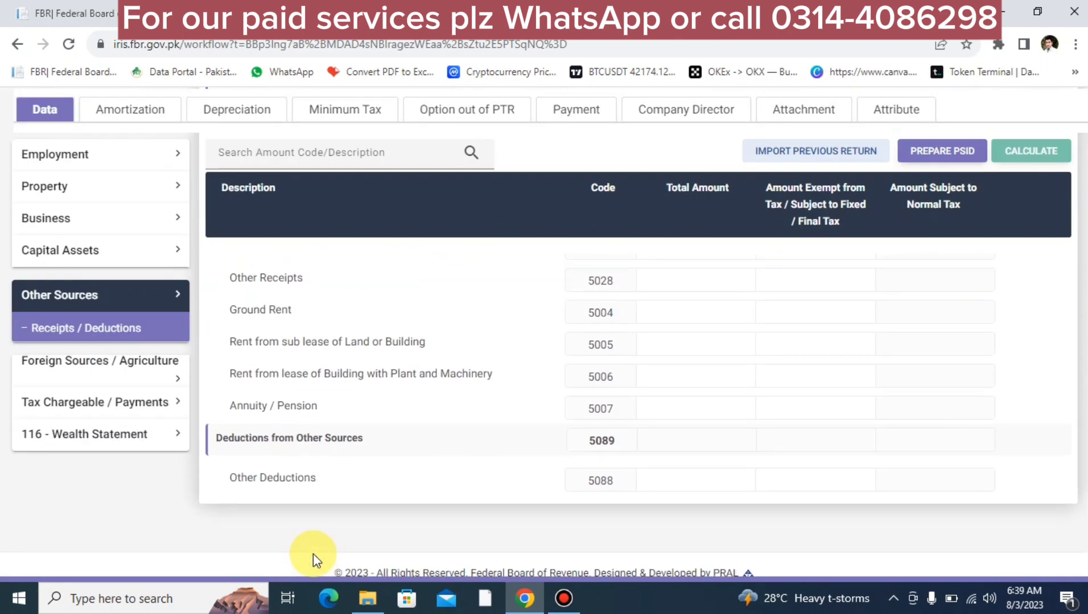
scroll(313, 547, up, 3)
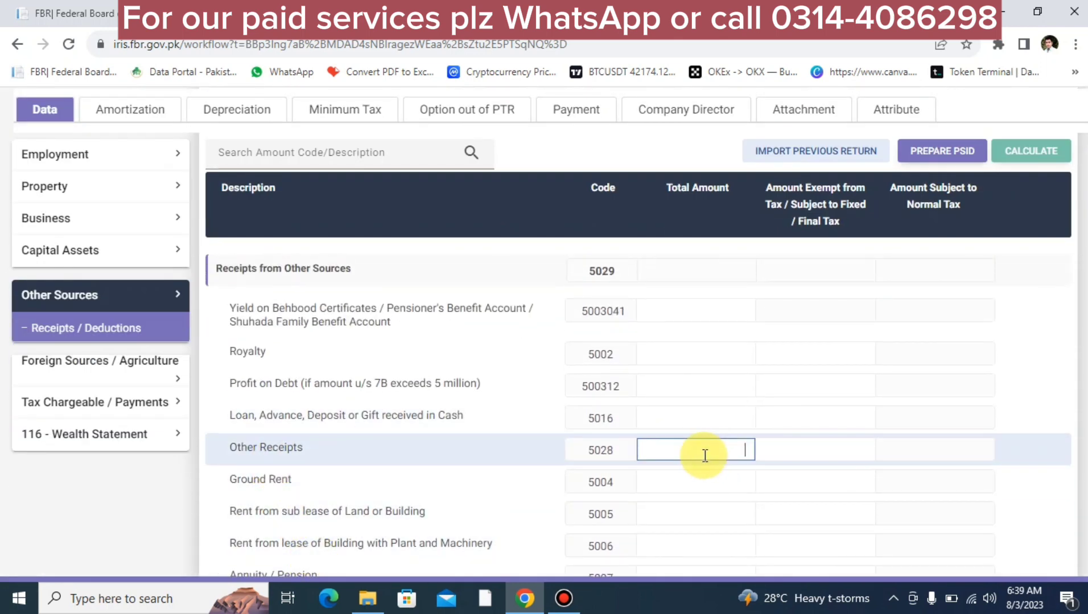
text(500000)
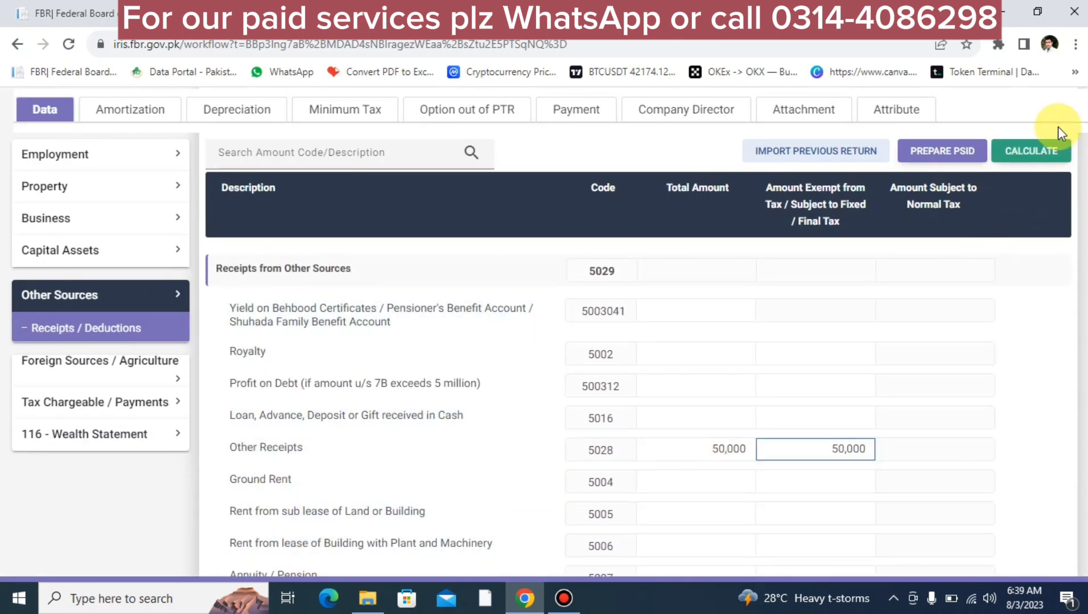
click(1040, 150)
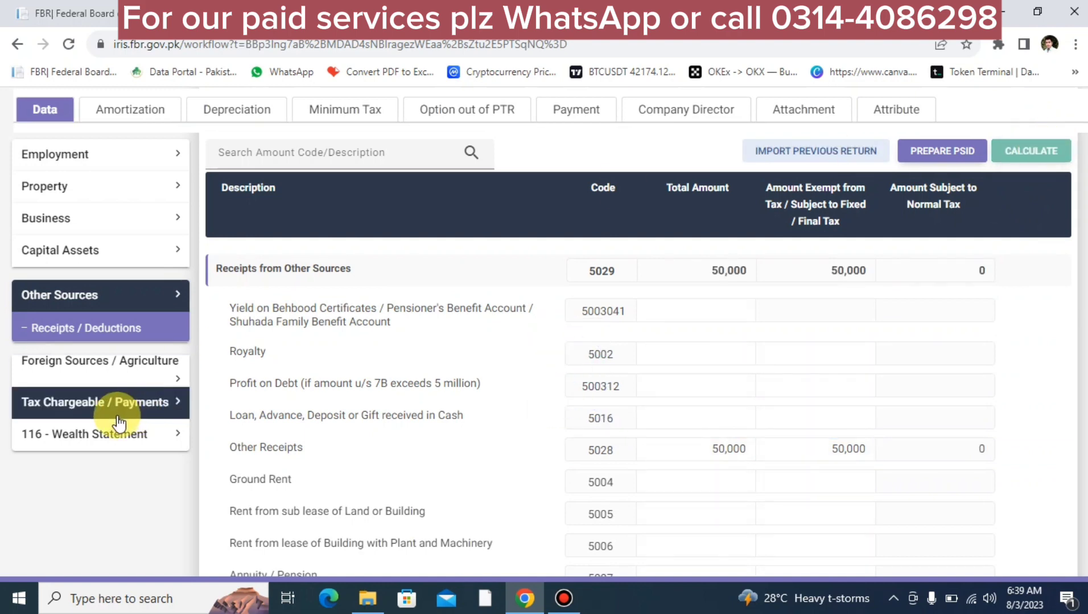
click(103, 438)
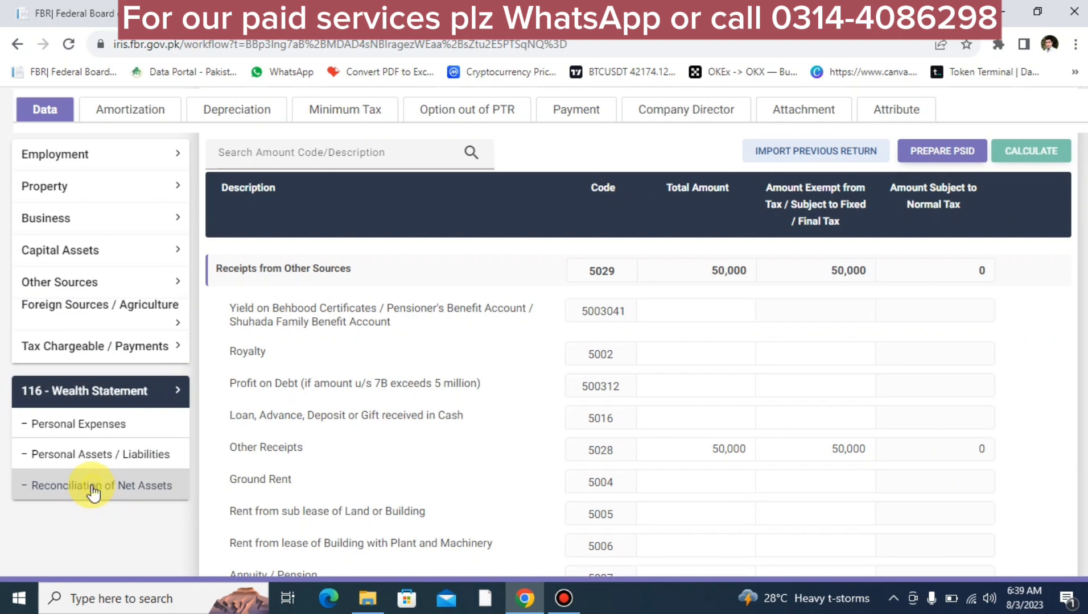
Step: Record 50,000 final-taxed receipts (7033) in the net-assets reconciliation, recalculate, then go to Personal Expenses
click(92, 493)
scroll(862, 497, down, 1)
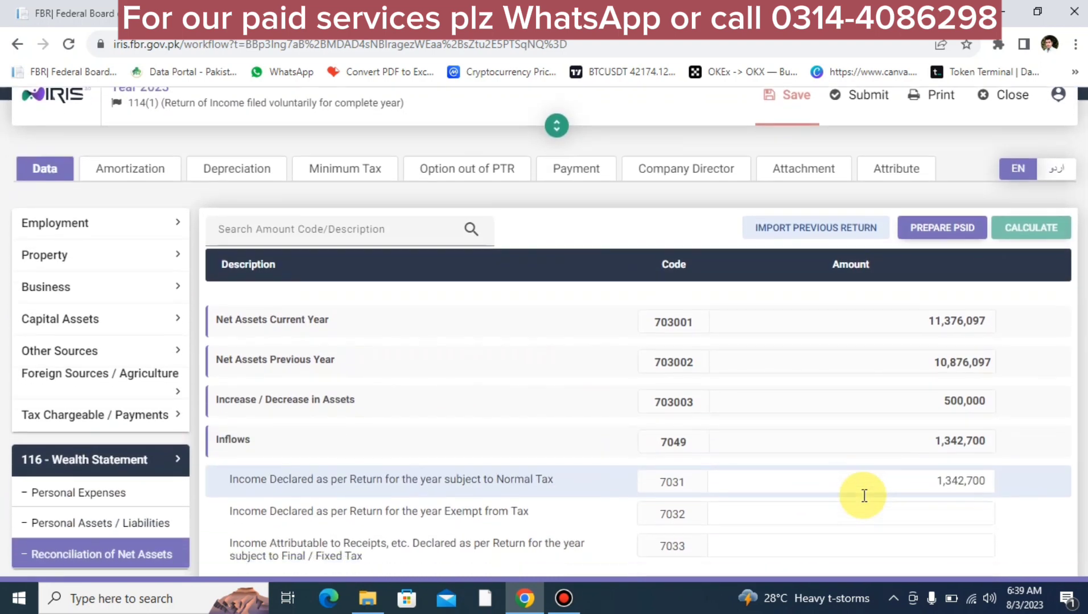
scroll(863, 495, down, 2)
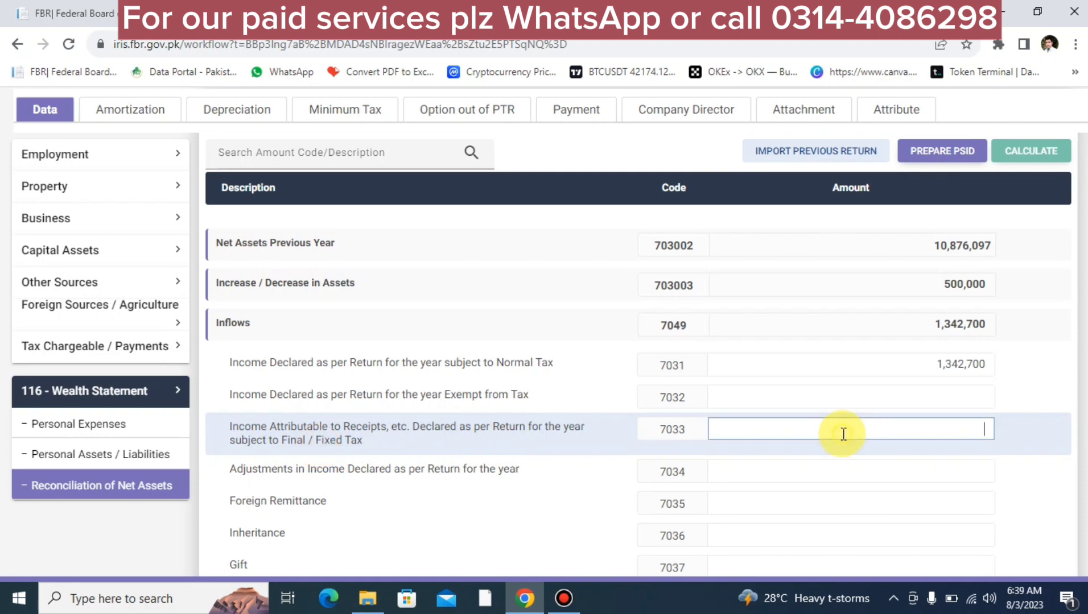
text(500000)
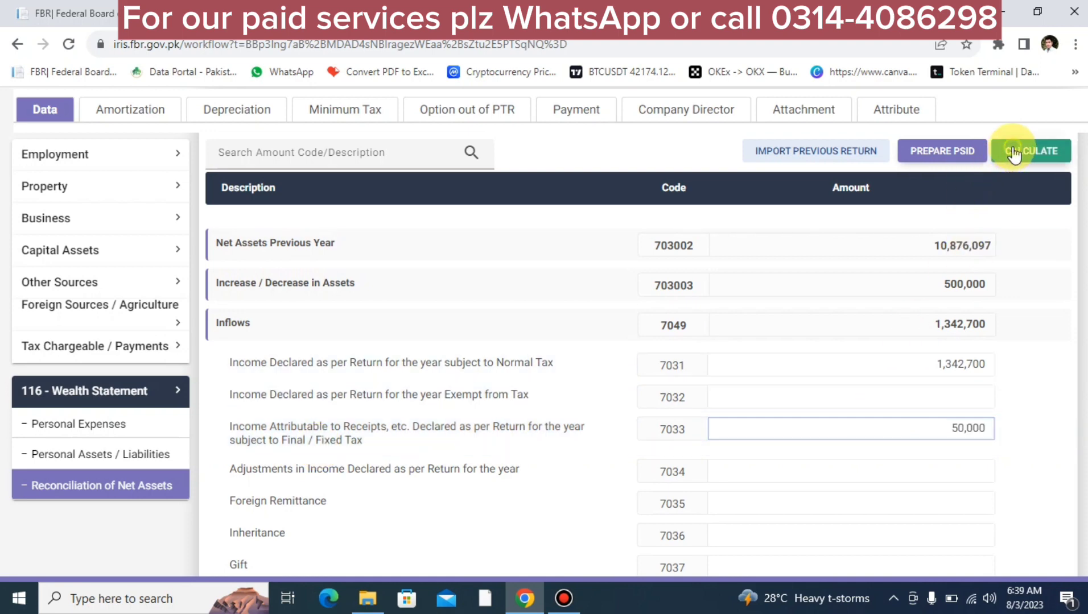
click(1011, 149)
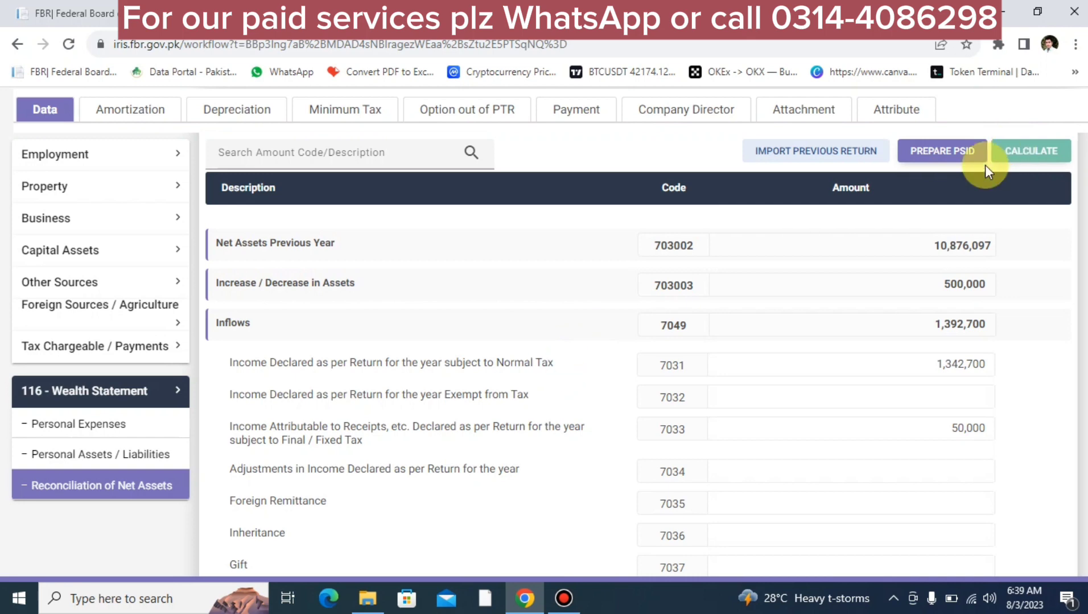
scroll(796, 481, down, 1)
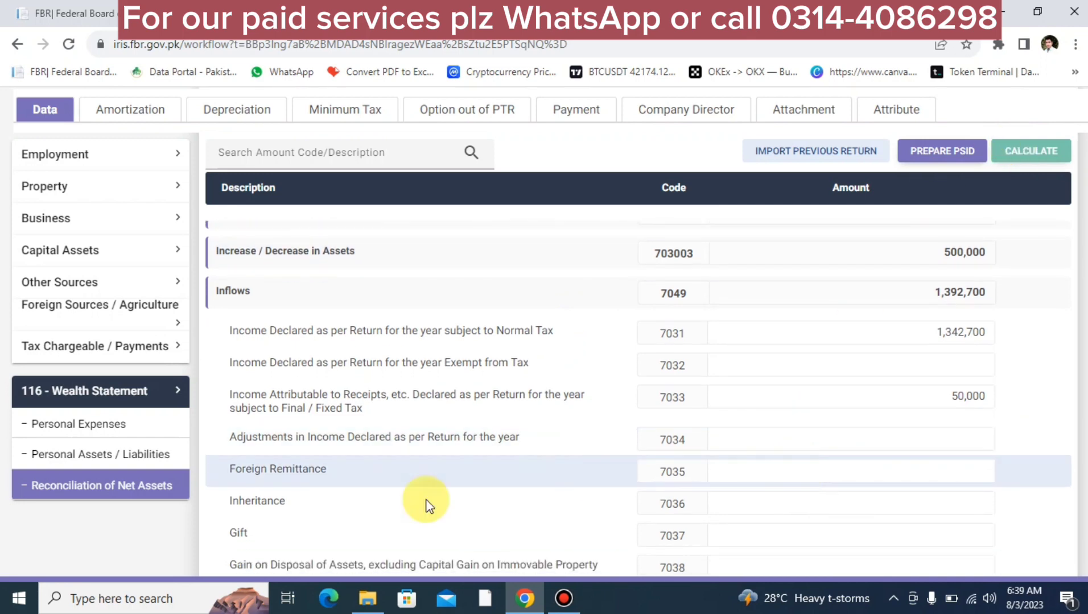
click(73, 431)
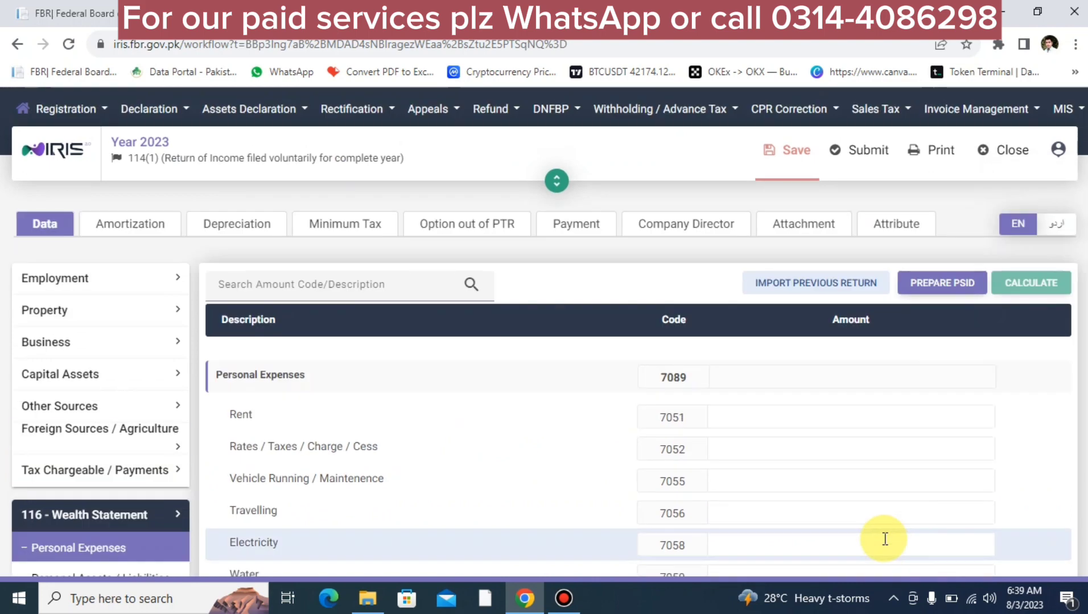
Step: Enter 1,000,000 as Other Personal / Household Expenses (7087) and recalculate the return
scroll(885, 539, down, 5)
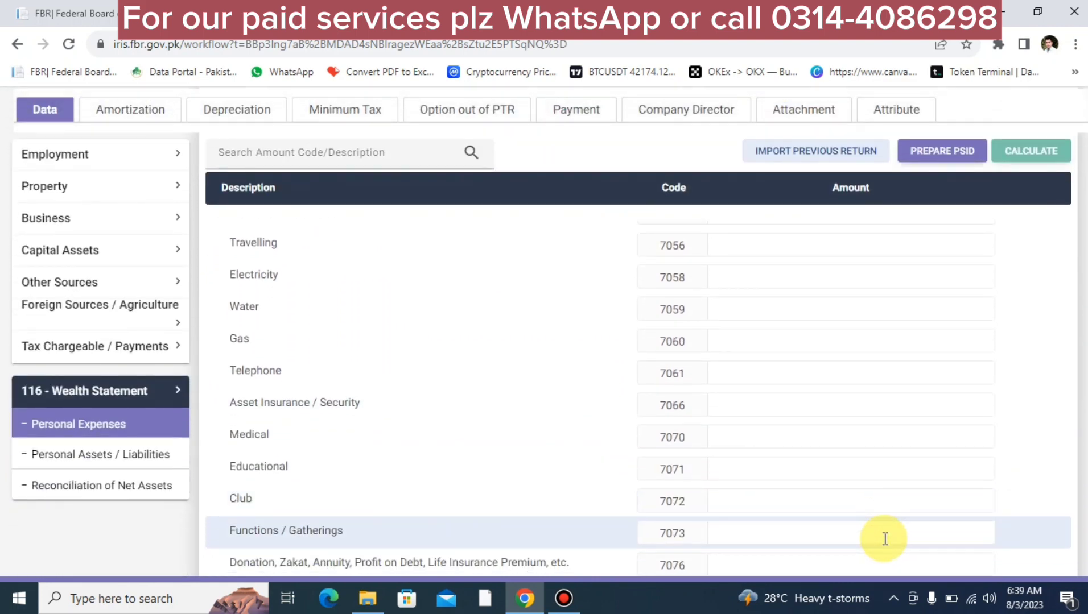
scroll(323, 441, up, 5)
scroll(323, 441, down, 7)
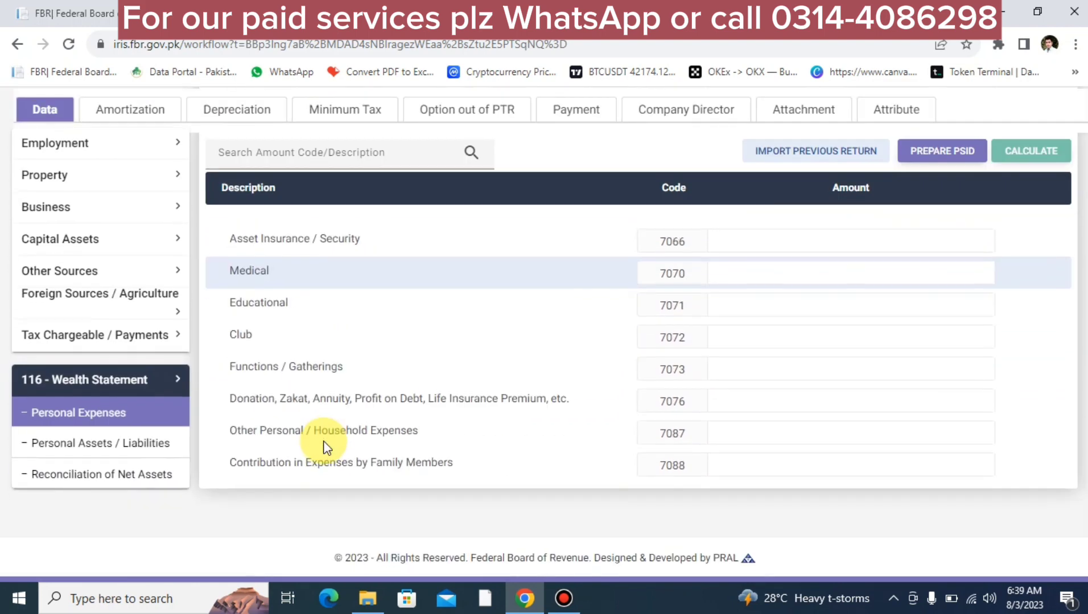
scroll(323, 445, up, 1)
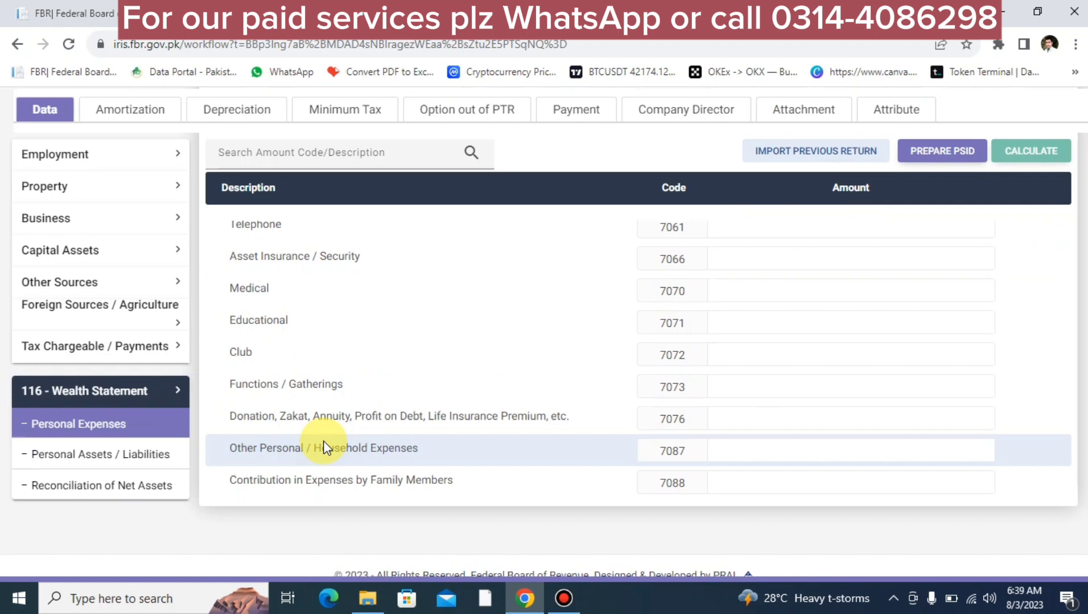
click(749, 453)
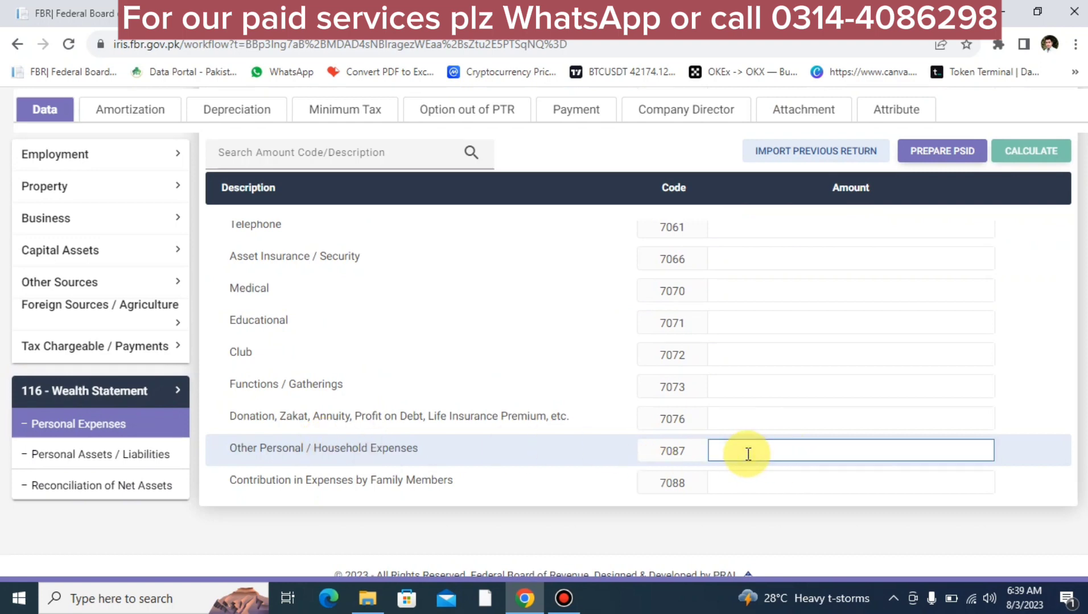
text(1000000)
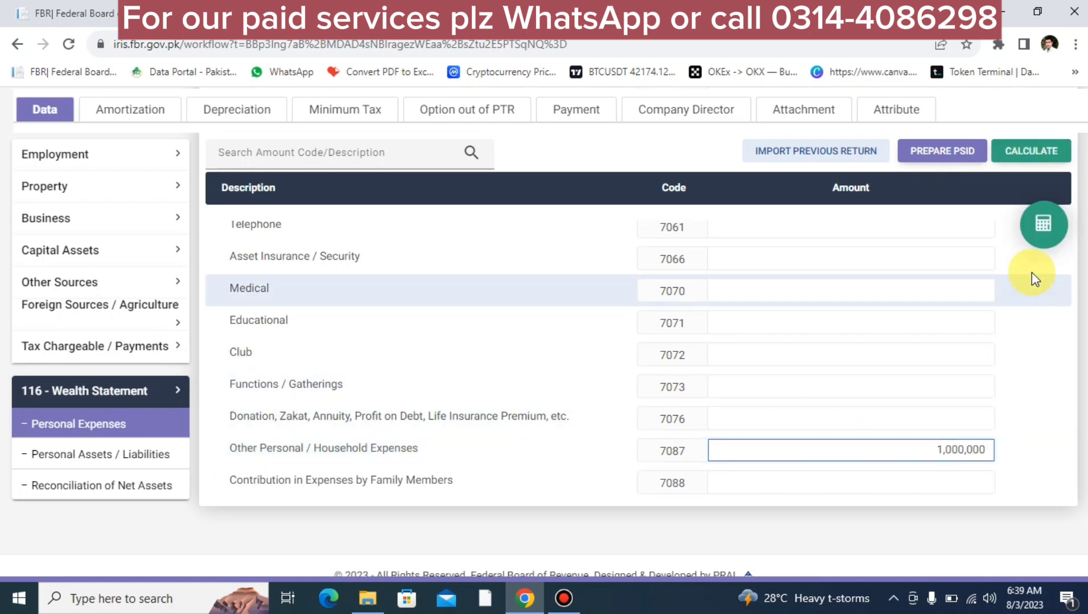
click(1036, 232)
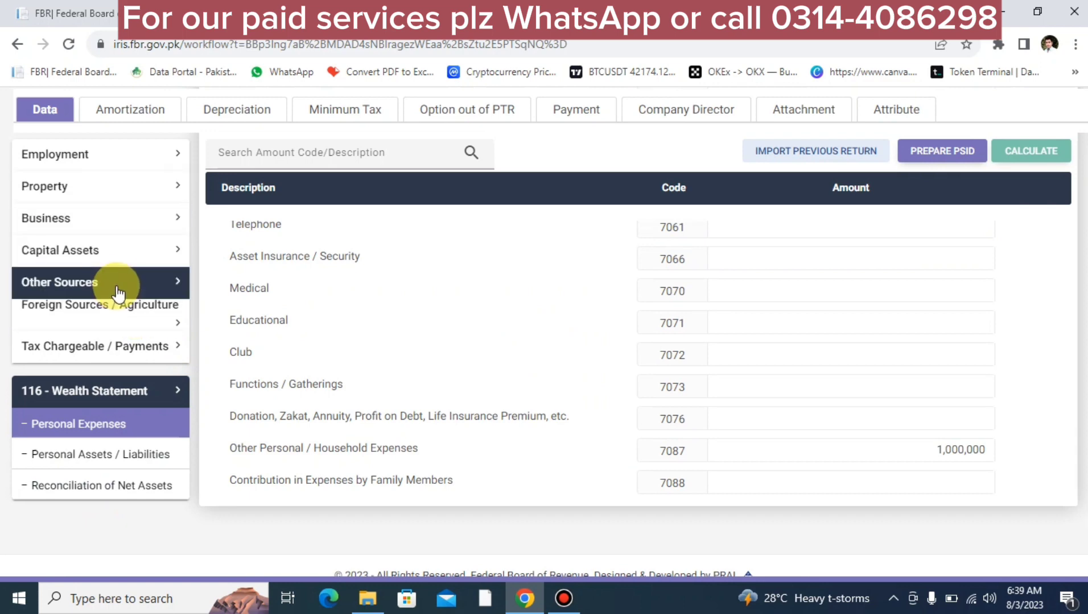
Step: Review the Personal Assets / Liabilities table and start a new non-business property (7002) entry
click(93, 454)
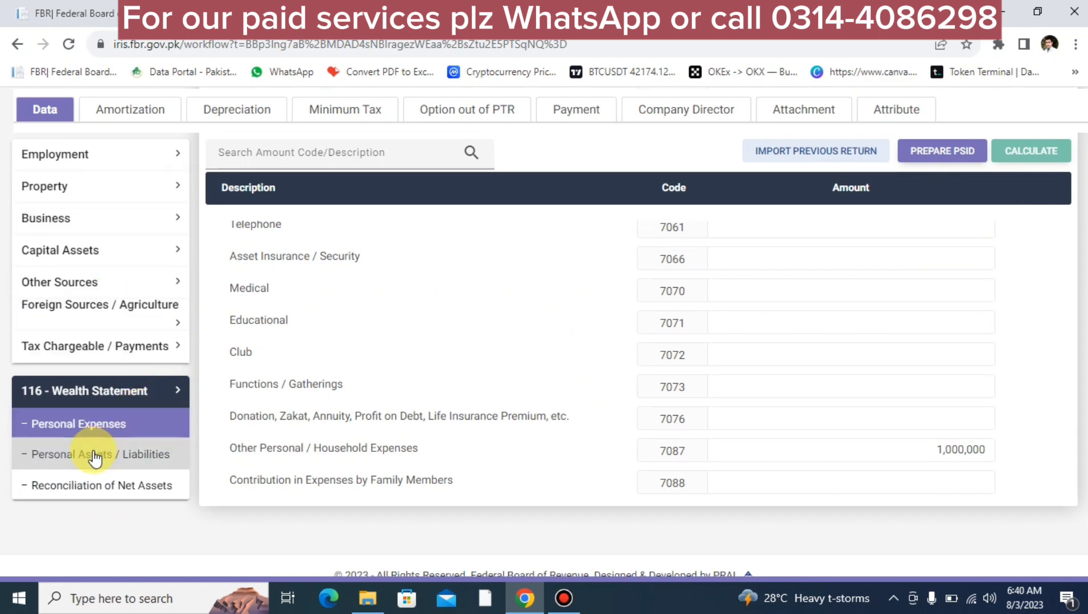
scroll(778, 494, up, 3)
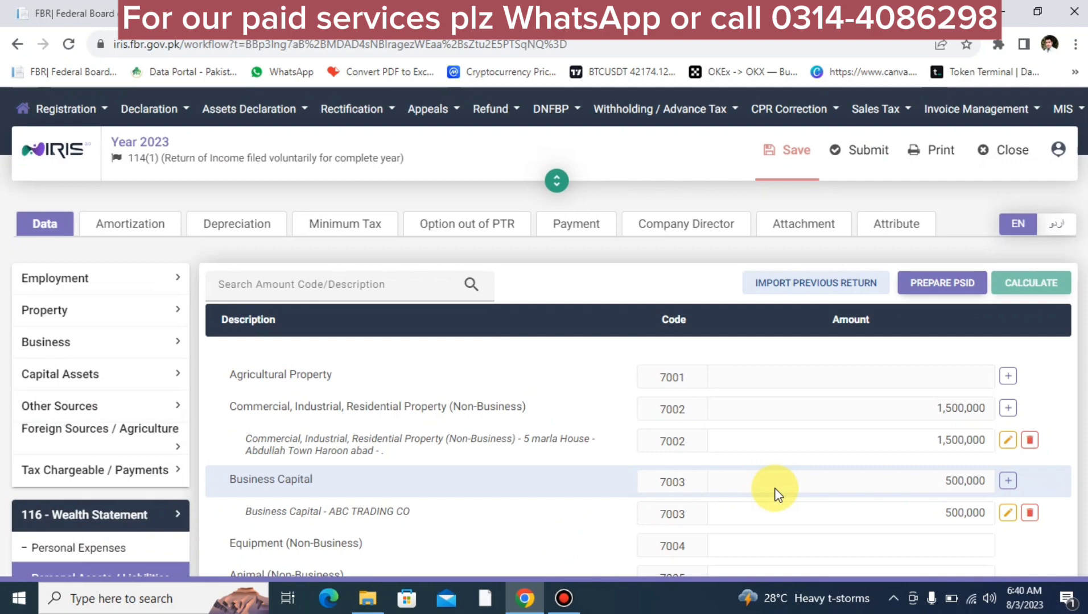
scroll(777, 495, down, 7)
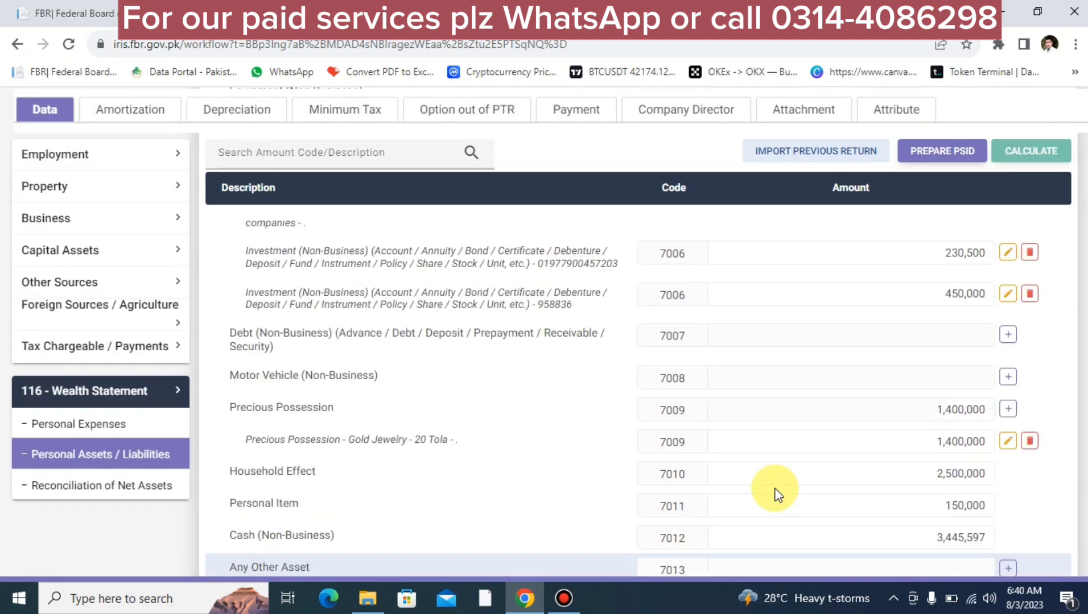
scroll(777, 495, up, 4)
scroll(776, 495, up, 2)
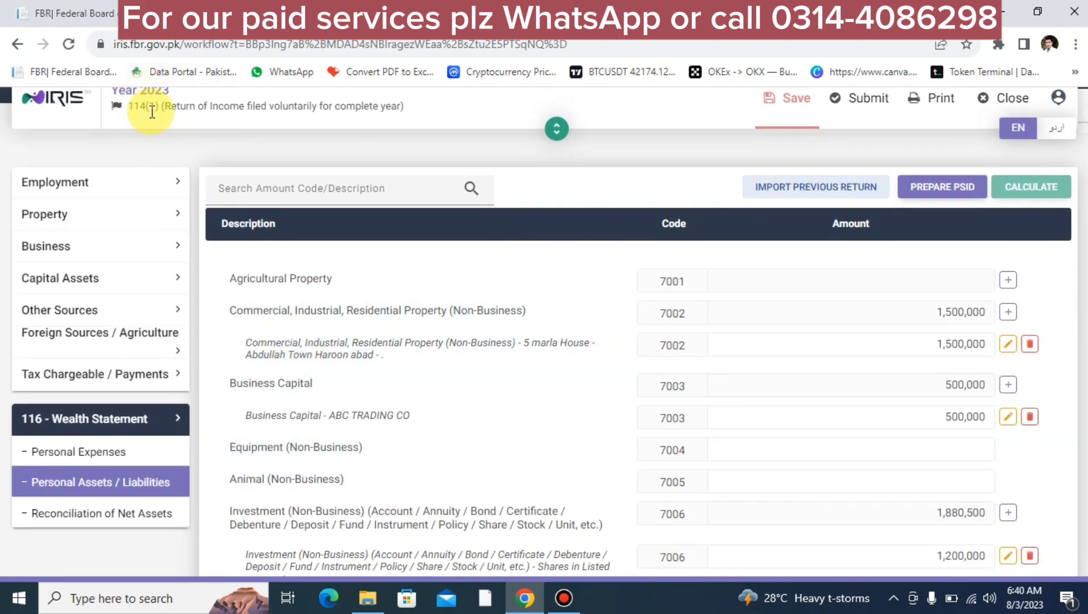
scroll(151, 112, up, 2)
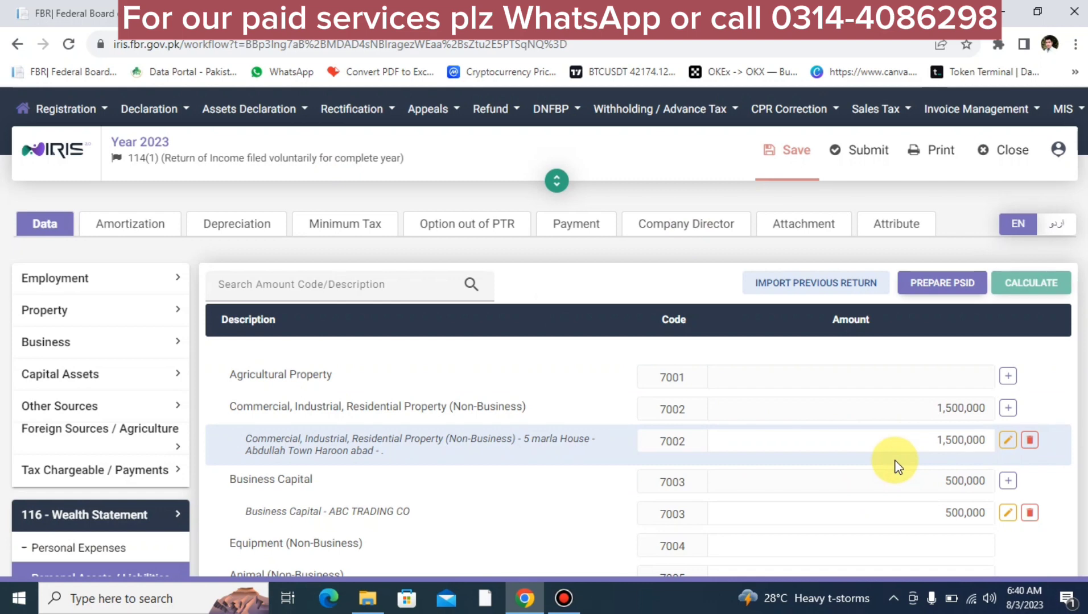
click(1008, 409)
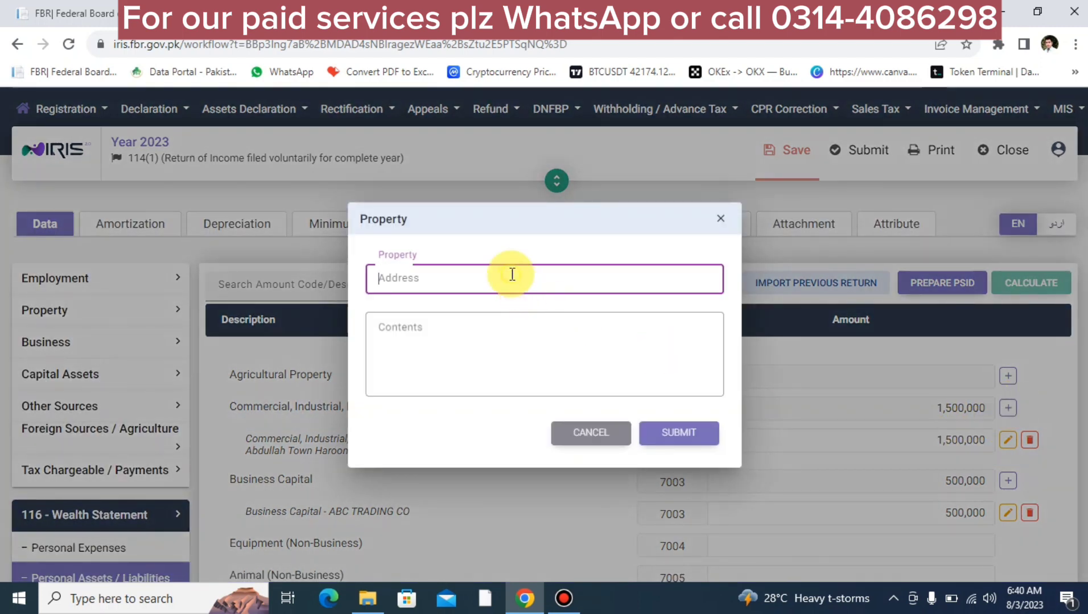
Step: Add a second 7002 property with '.' descriptions valued at 2,500,000 and recalculate
click(477, 331)
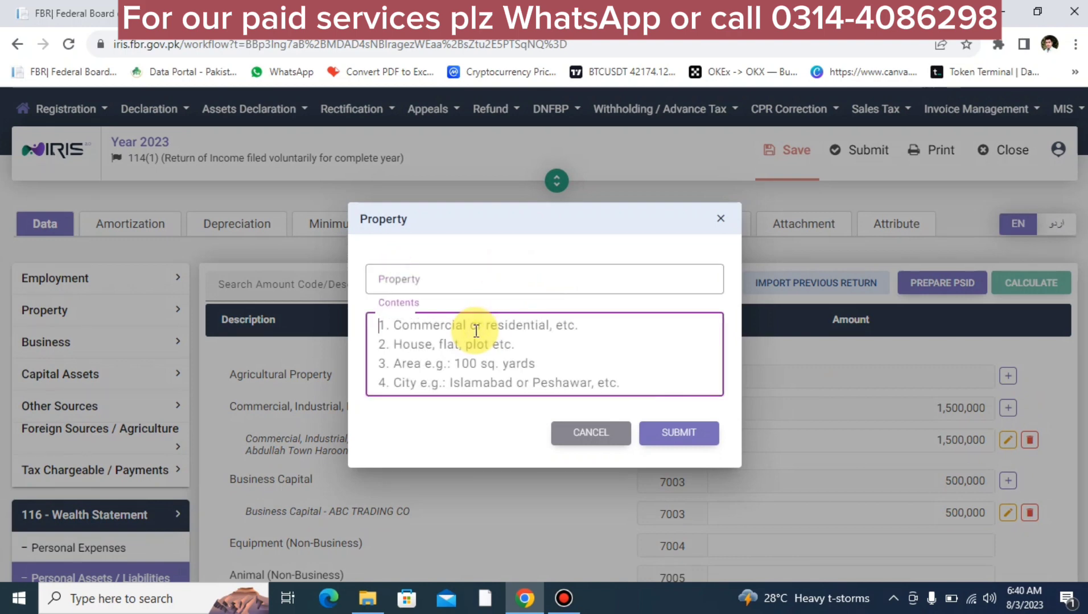
click(535, 280)
text(.)
key(Tab)
text(.)
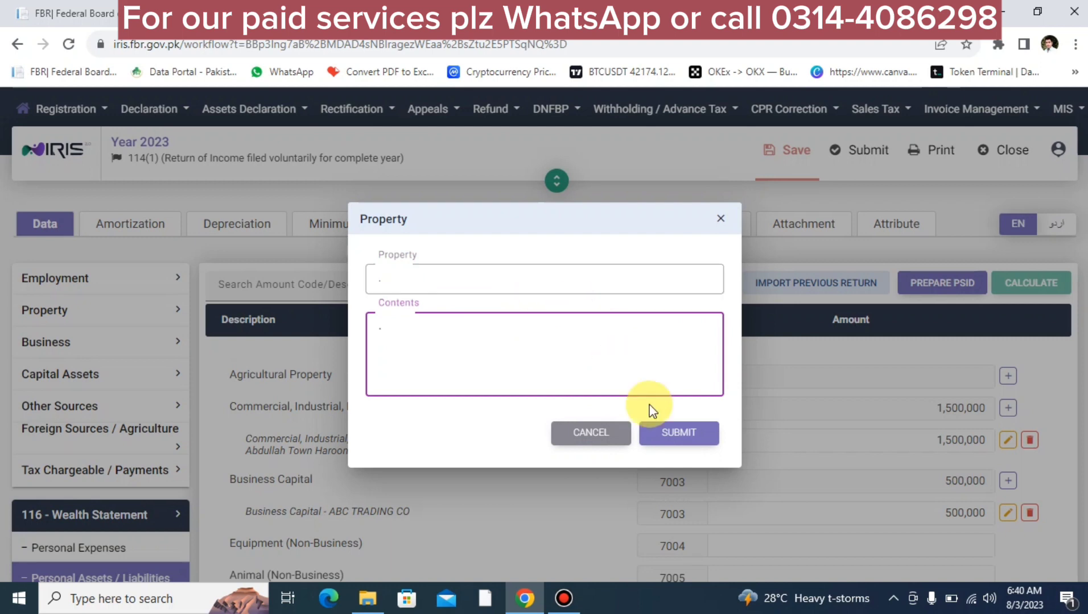
click(681, 435)
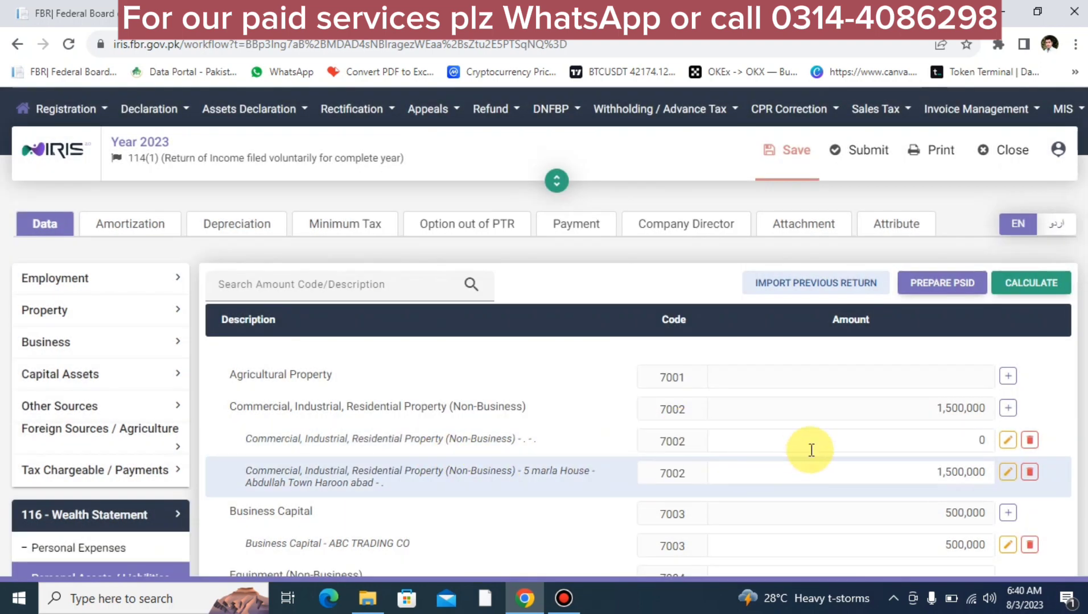
click(871, 446)
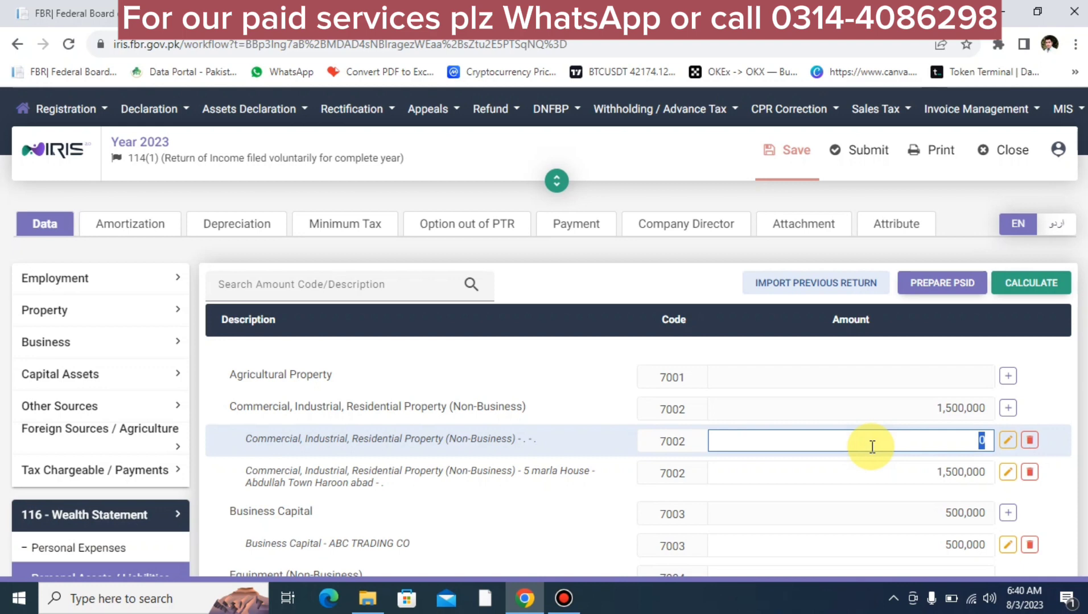
text(2500000)
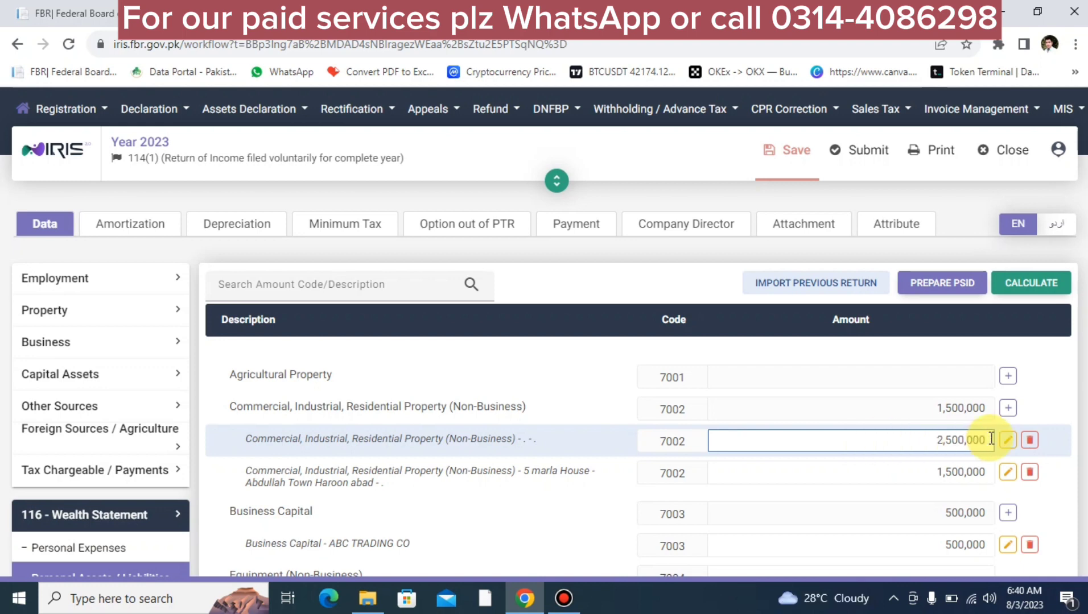
click(1011, 287)
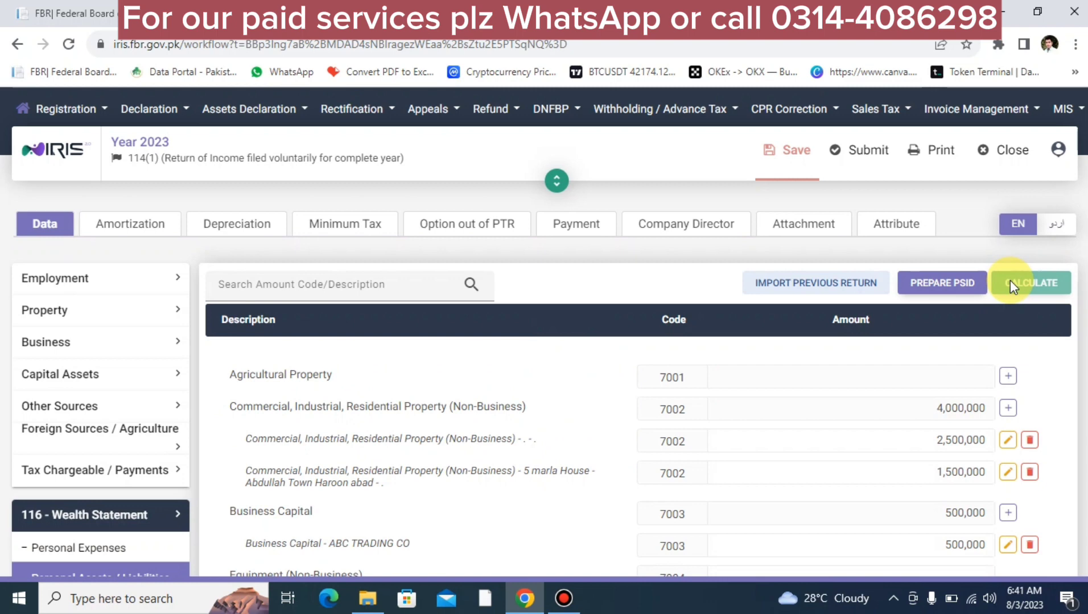
Step: Change the house property's value from 1,500,000 to 5,000,000 and recalculate
click(916, 477)
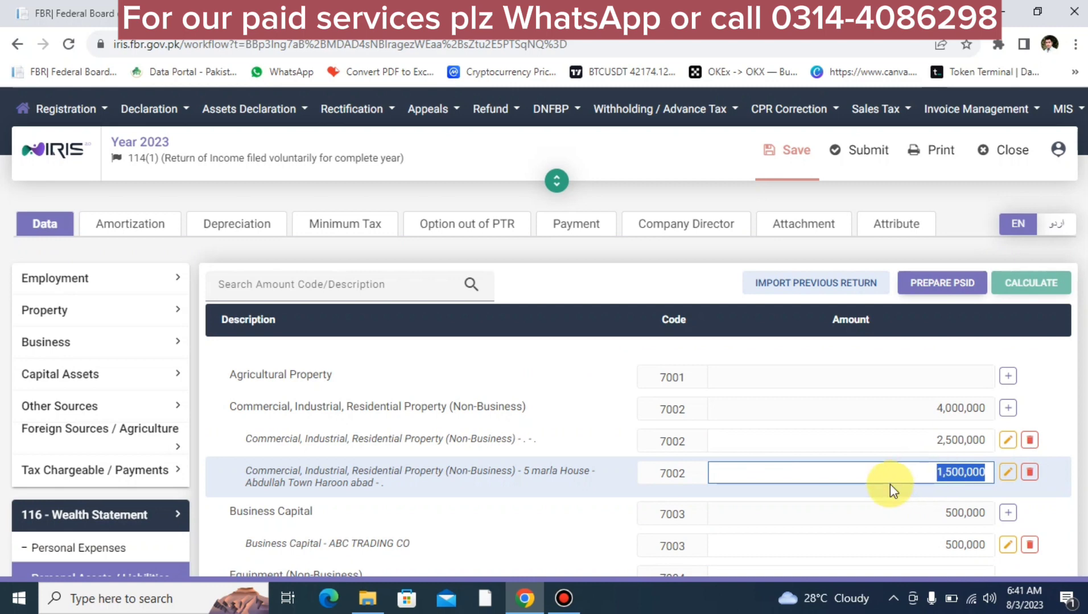
text(5000000)
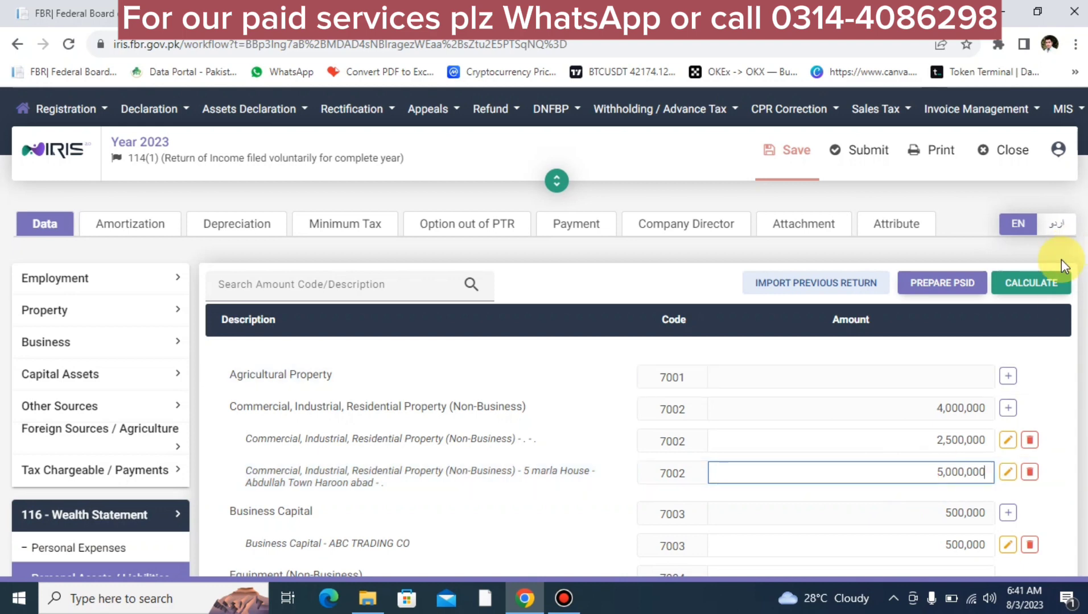
click(1032, 283)
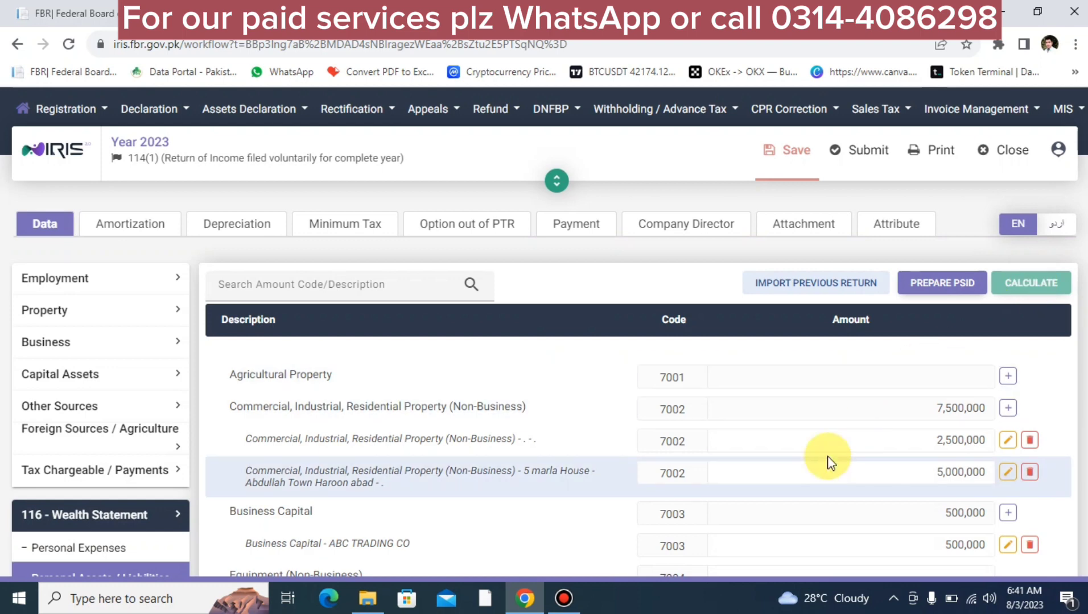
scroll(826, 462, down, 5)
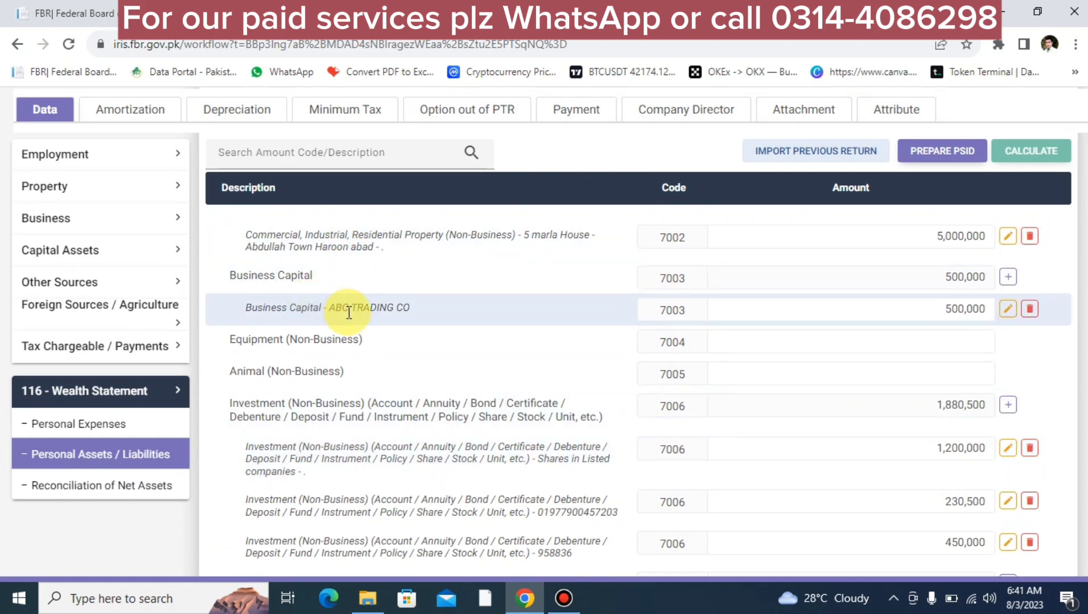
scroll(349, 313, up, 5)
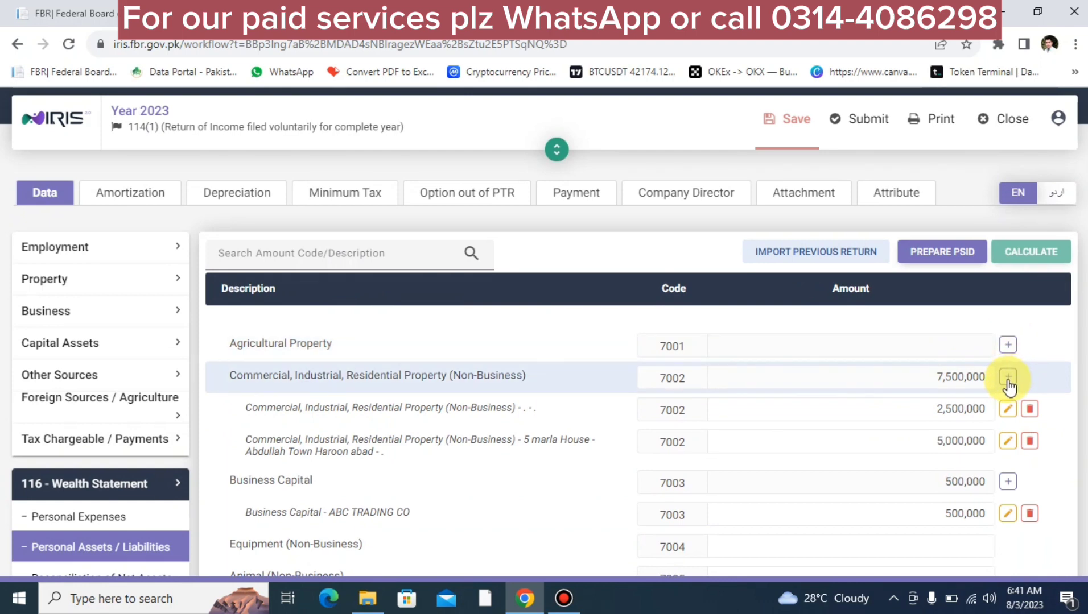
scroll(661, 495, down, 4)
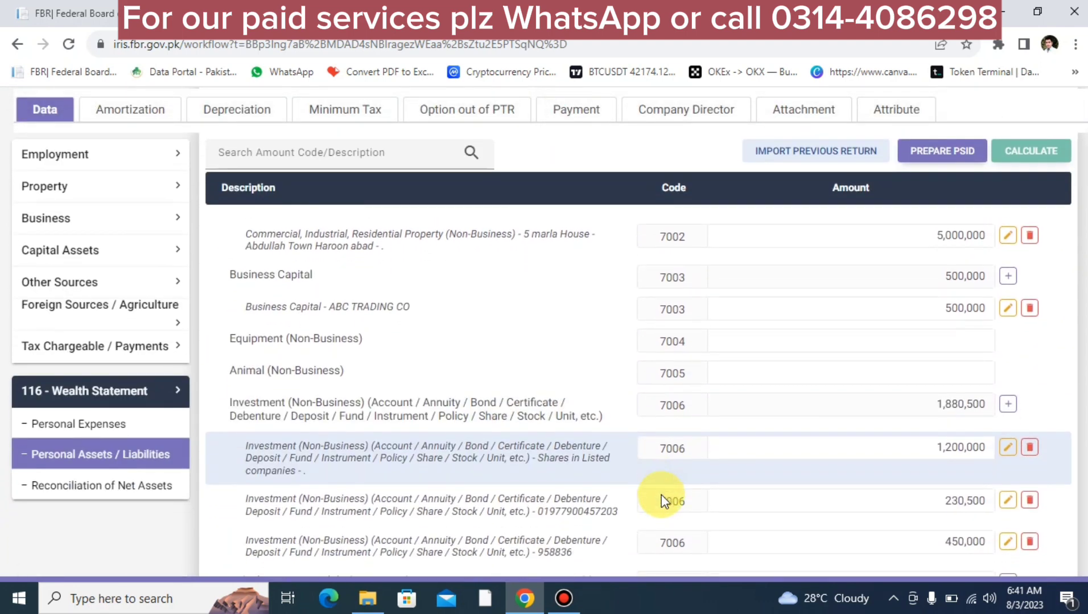
scroll(661, 495, down, 1)
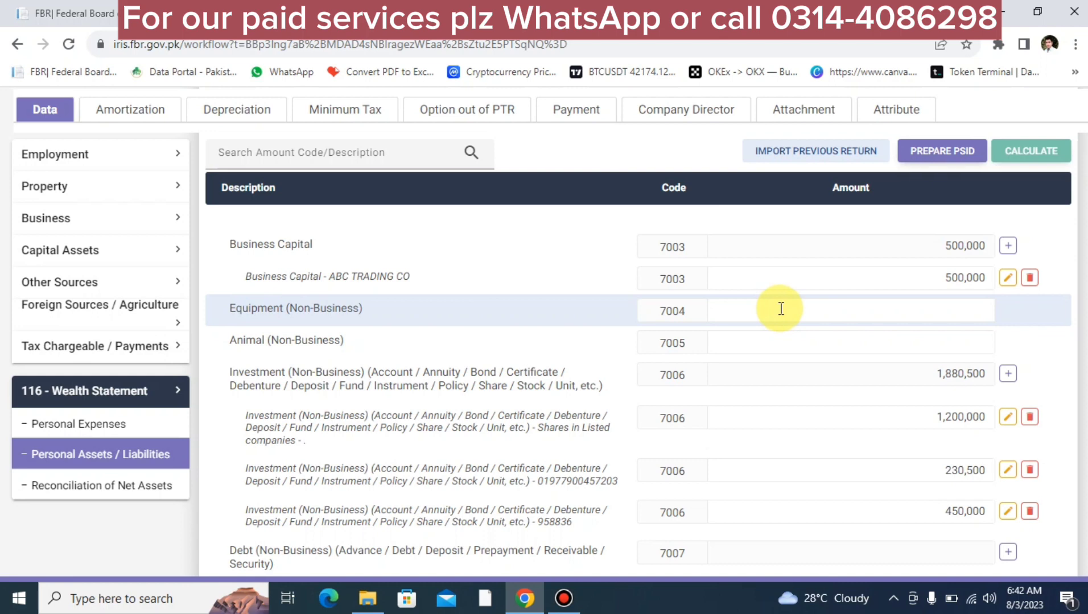
click(785, 335)
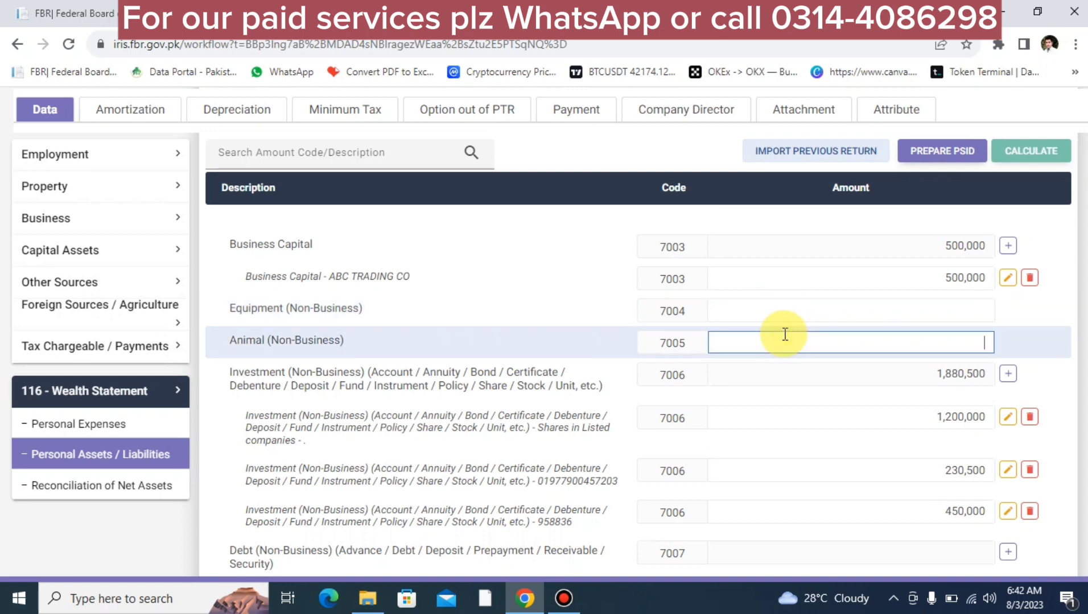
scroll(620, 461, down, 5)
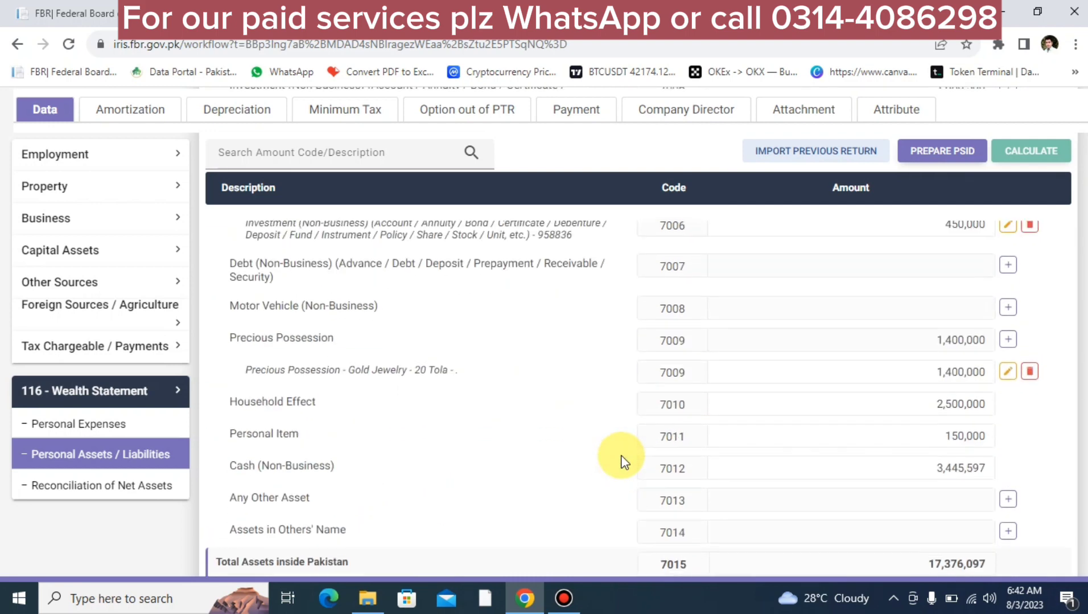
scroll(622, 460, up, 4)
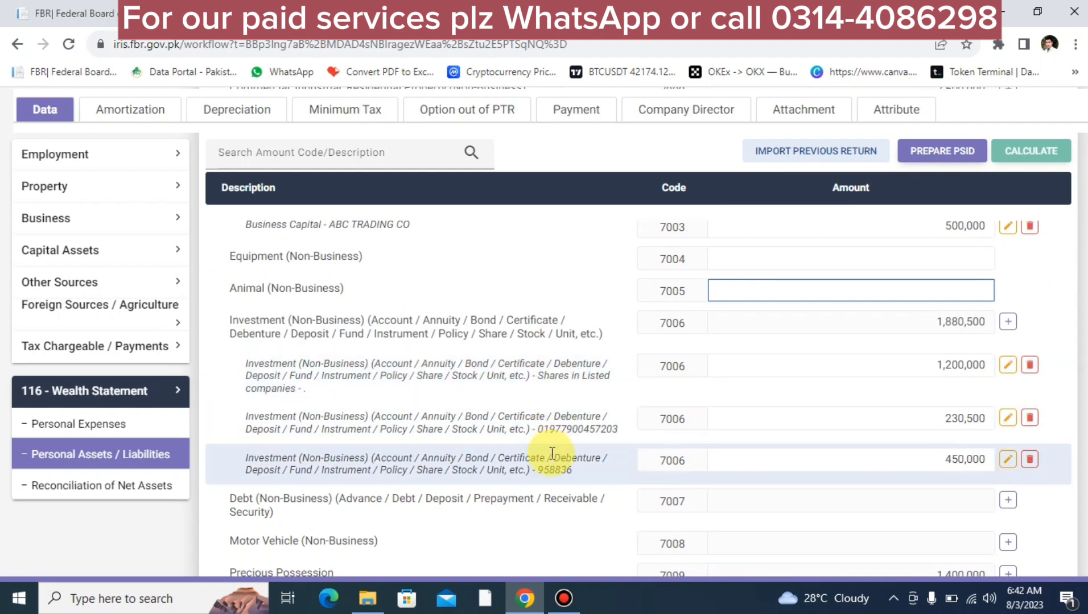
double_click(337, 226)
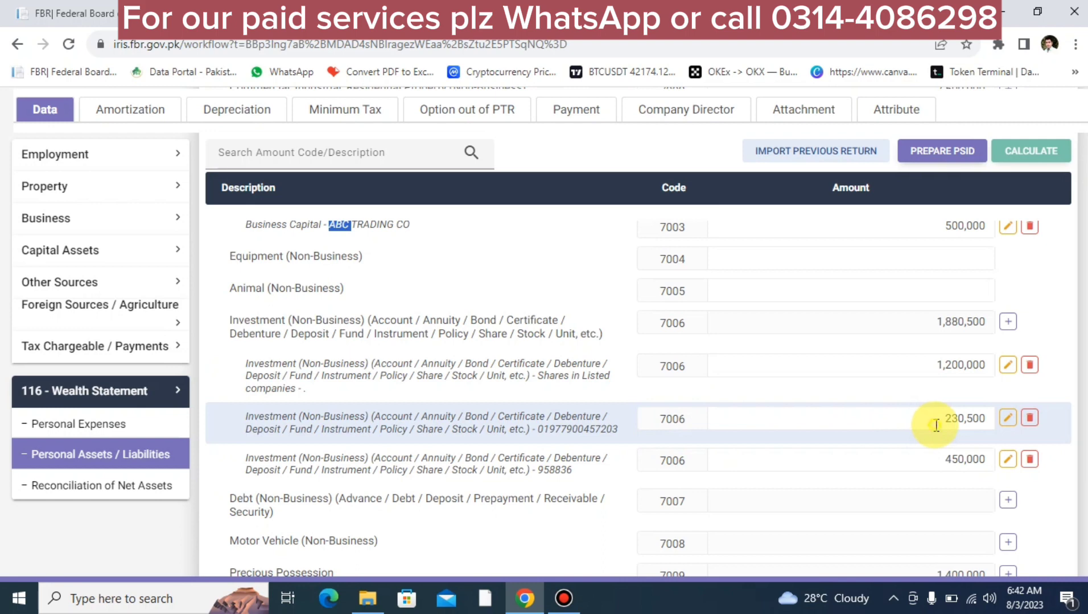
click(936, 426)
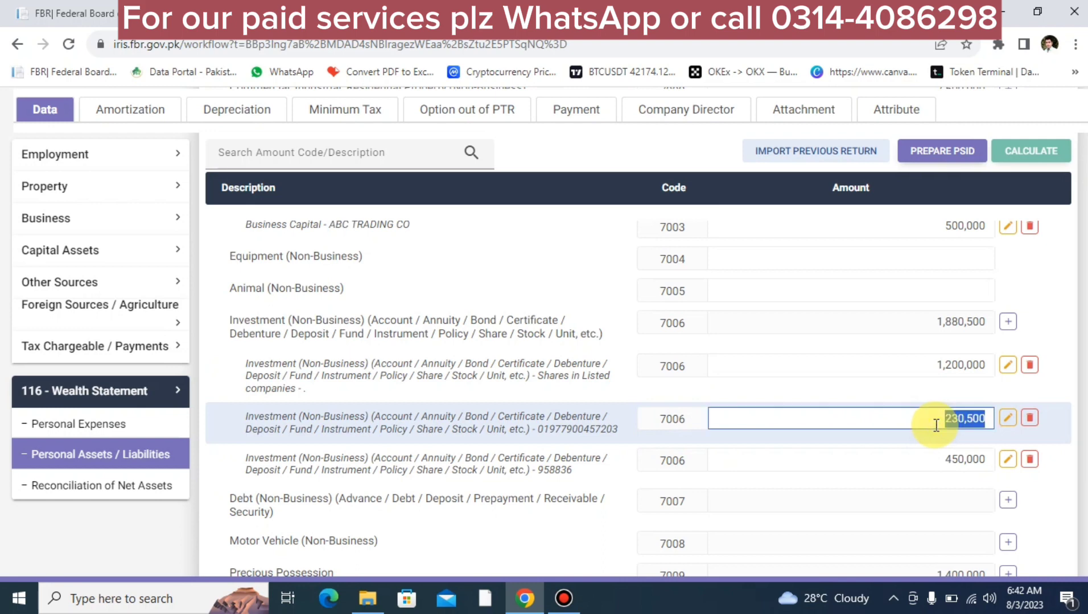
click(959, 459)
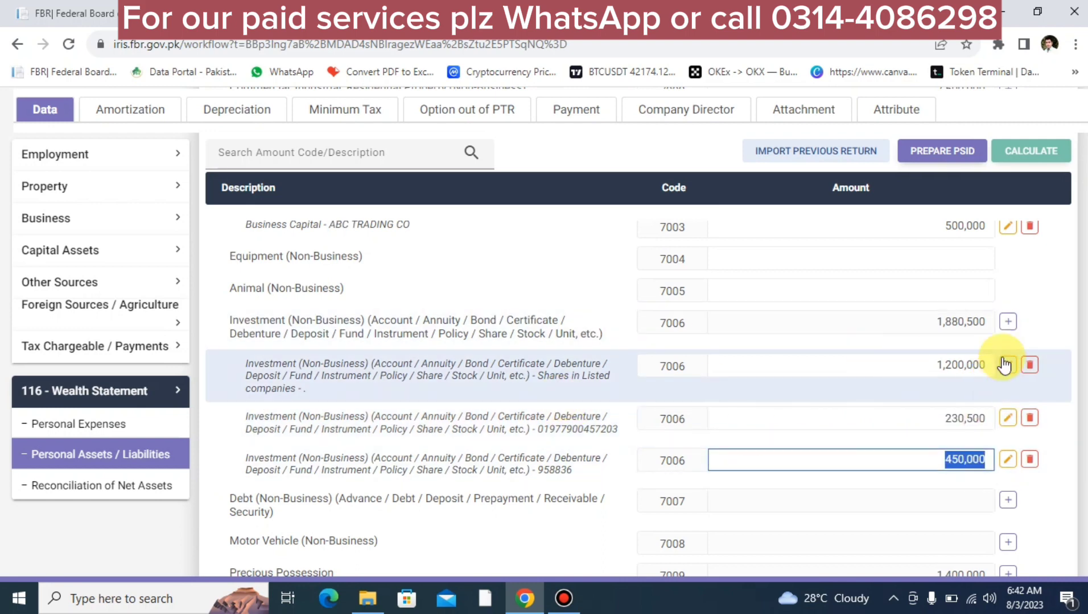
Step: Add a MEEZAN investment entry worth 52,400 under Investment (Non-Business) and recalculate
click(1007, 324)
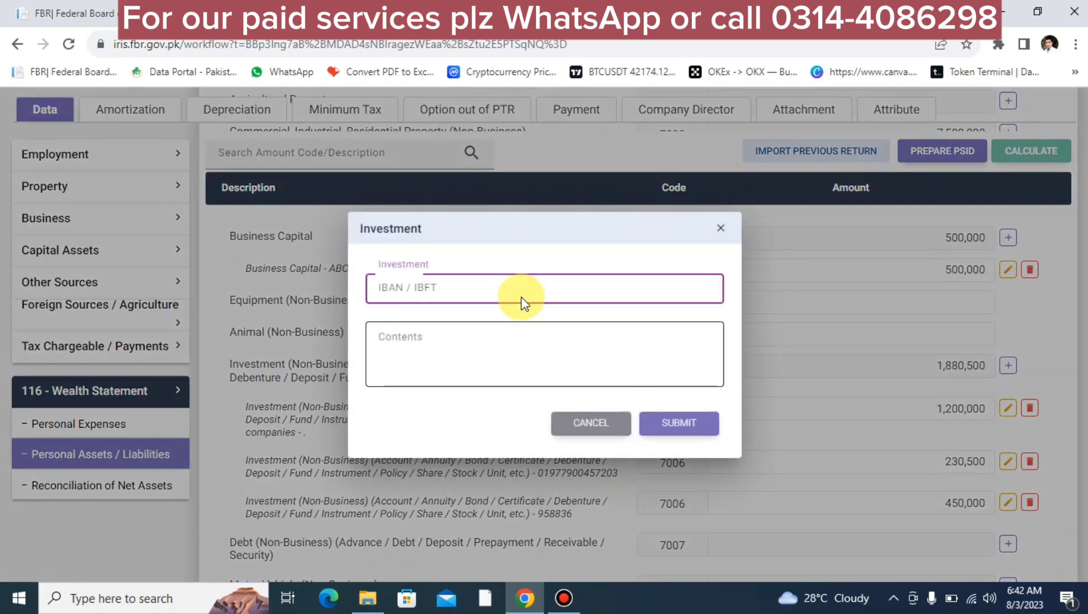
text(MEEZ)
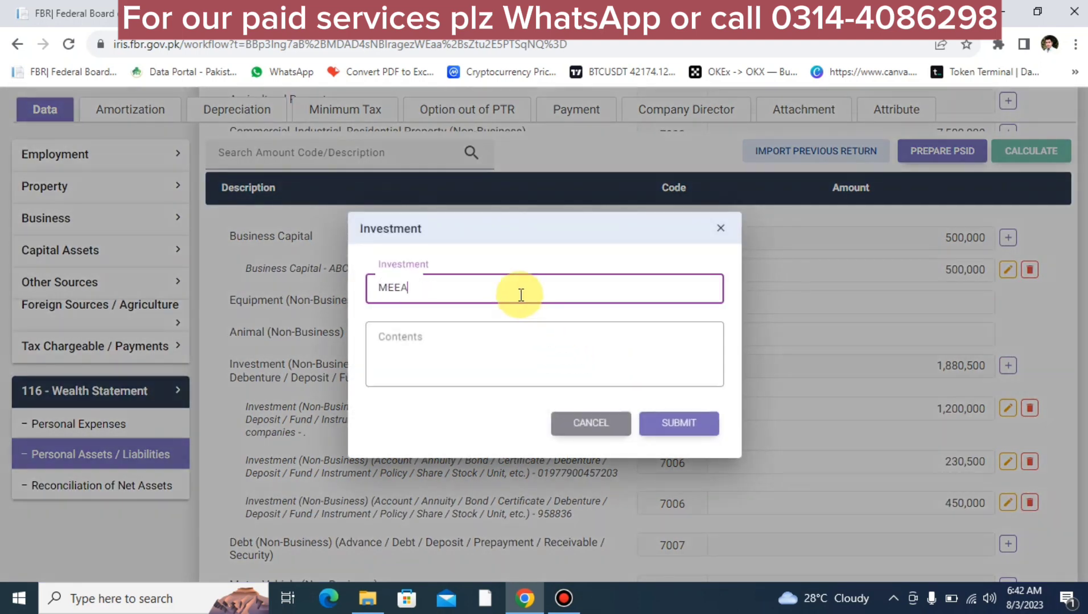
text(AN)
key(Tab)
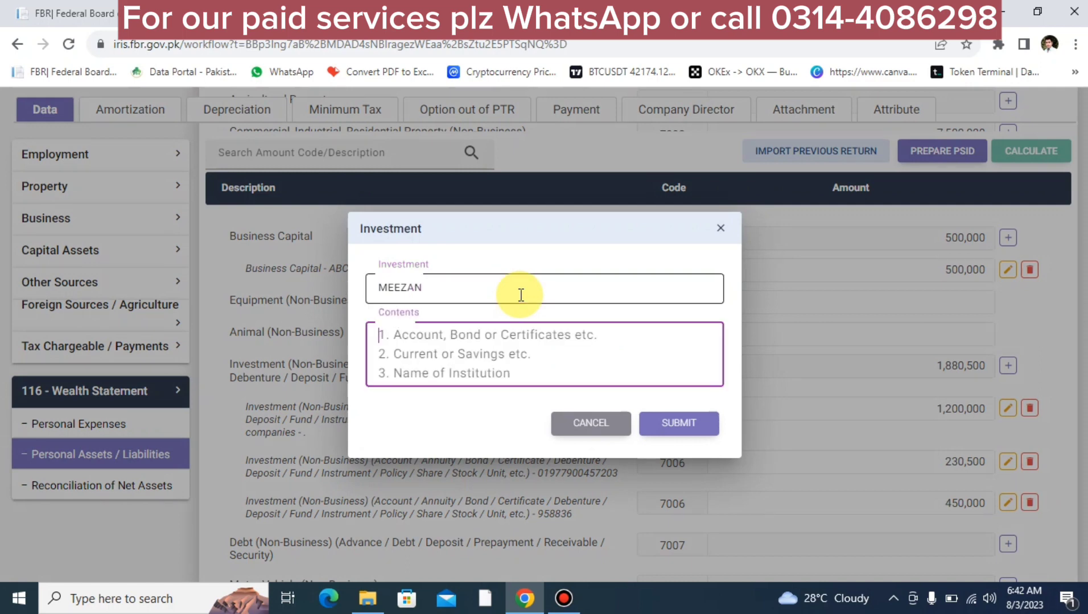
text(88888)
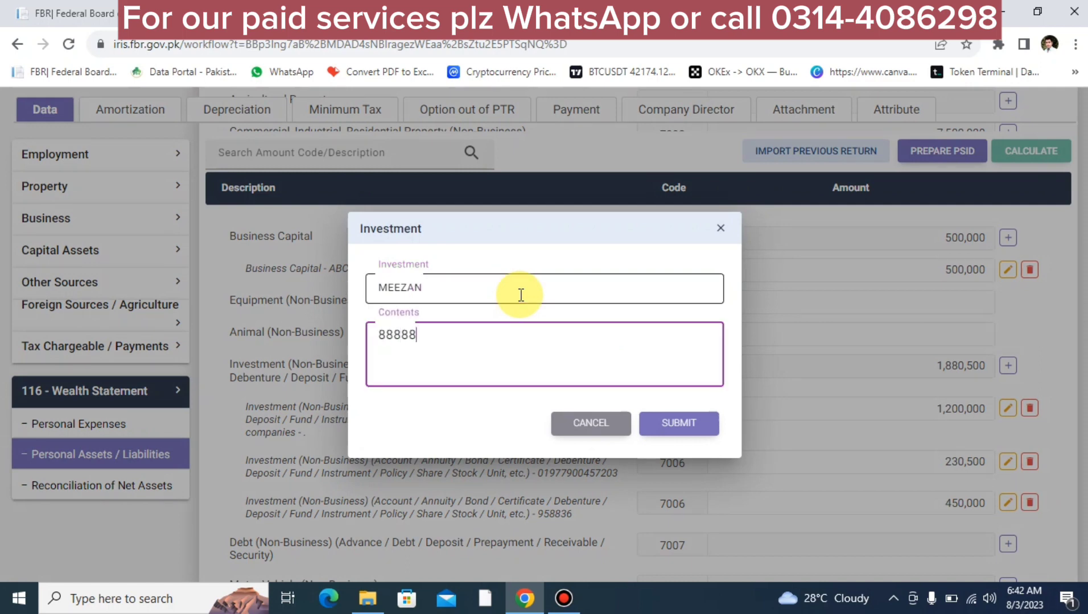
click(677, 424)
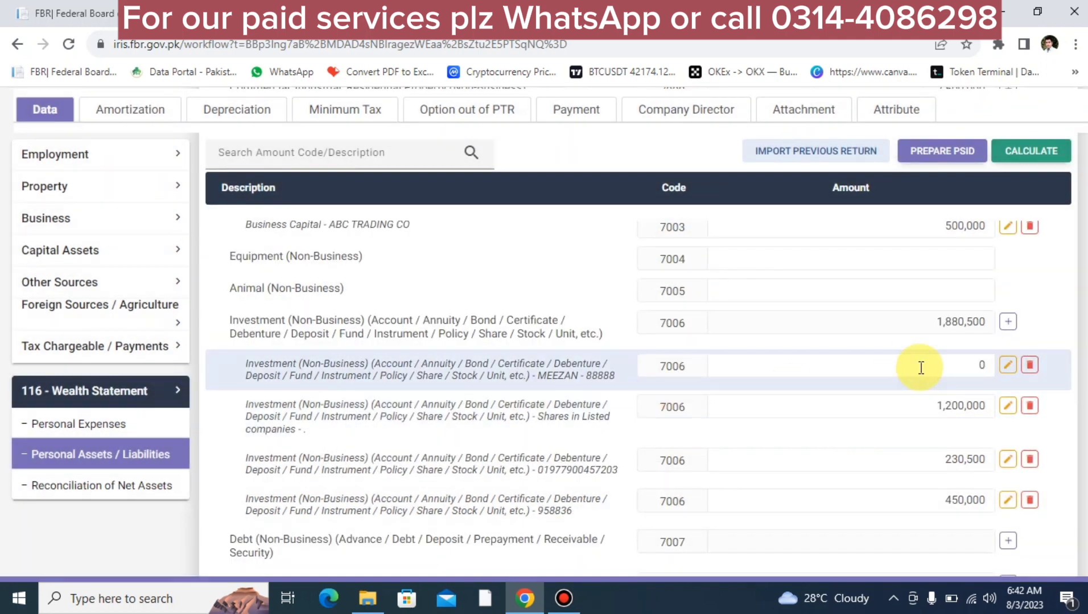
click(952, 366)
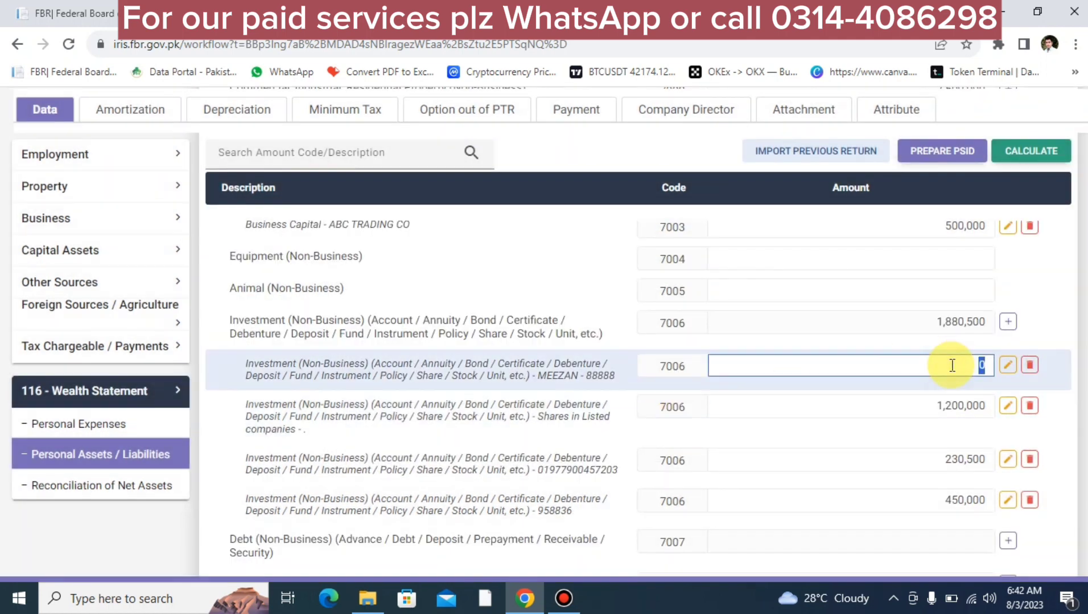
text(52400)
click(1043, 162)
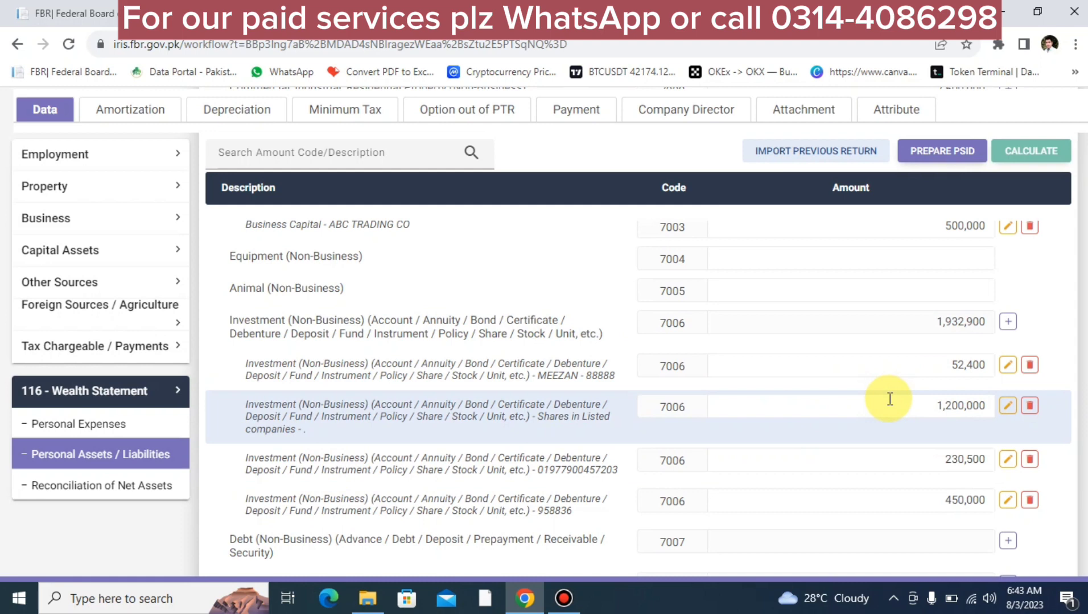
scroll(891, 398, down, 5)
scroll(891, 397, up, 2)
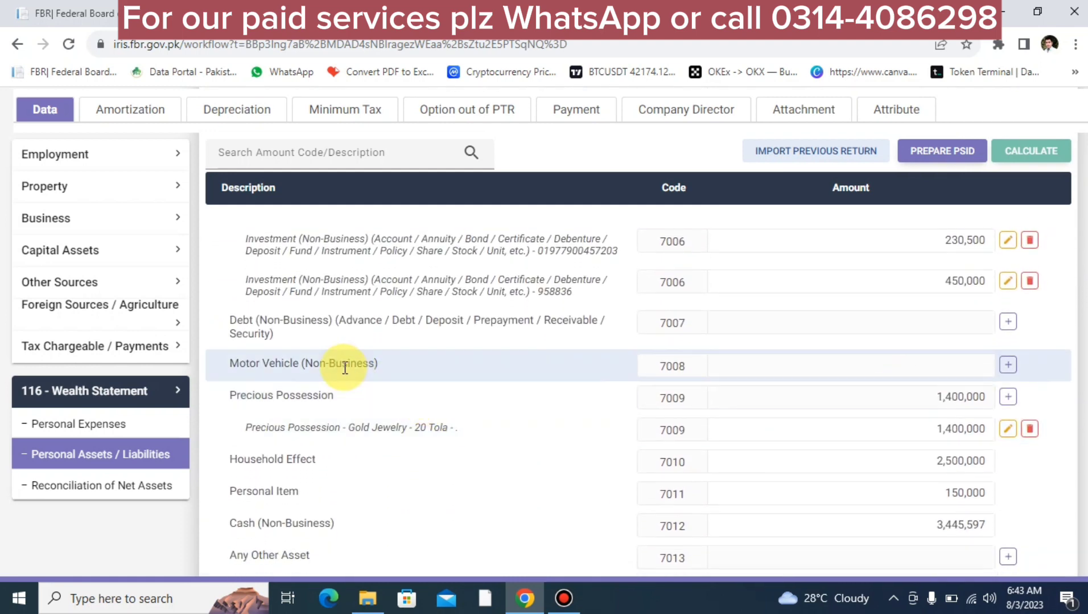
triple_click(268, 323)
click(267, 323)
triple_click(239, 321)
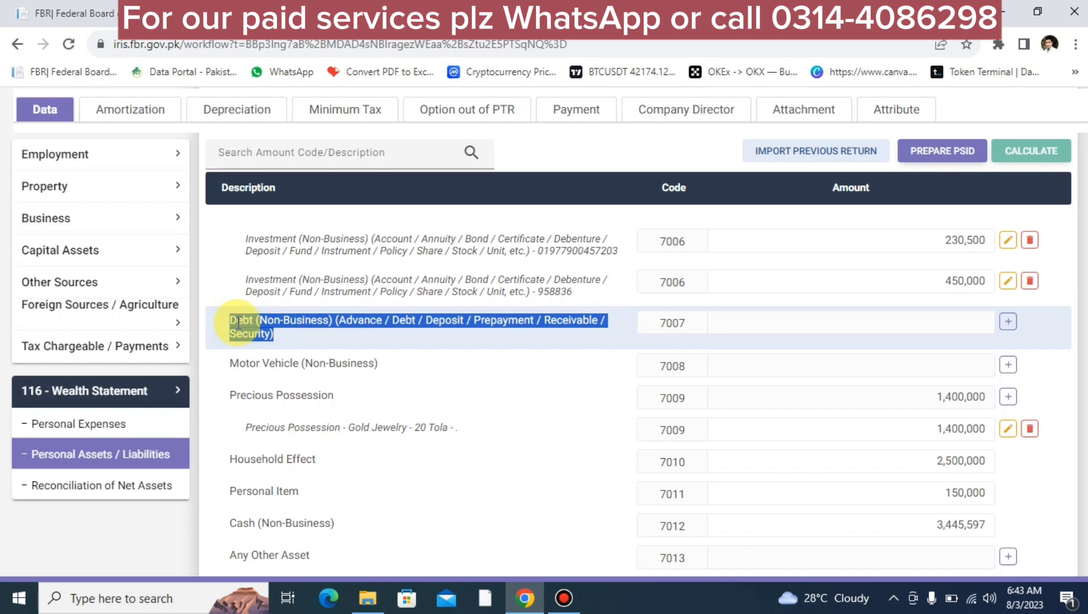
click(344, 369)
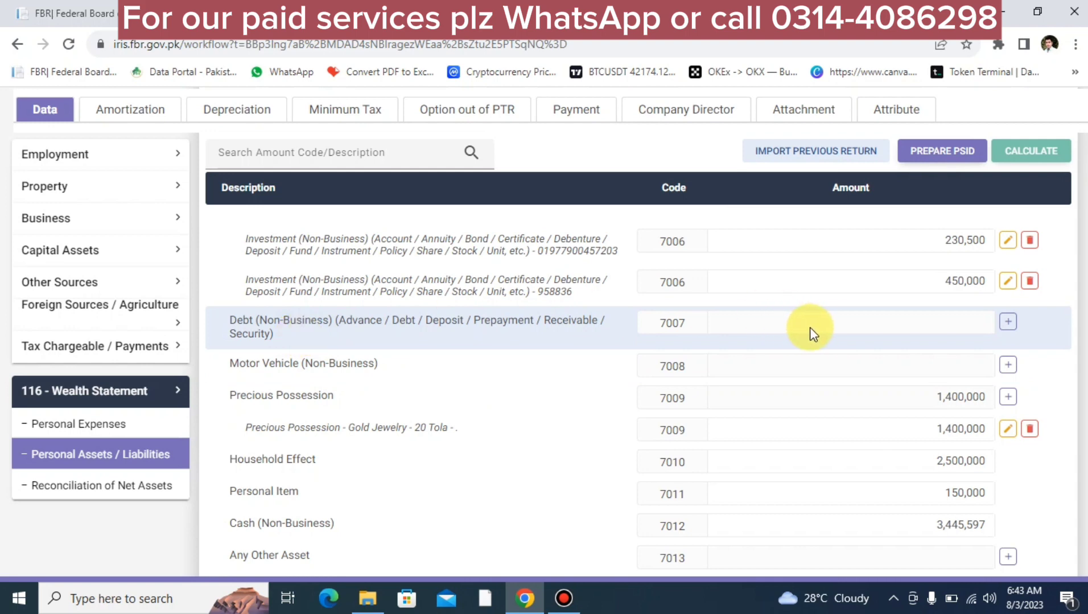
click(1007, 328)
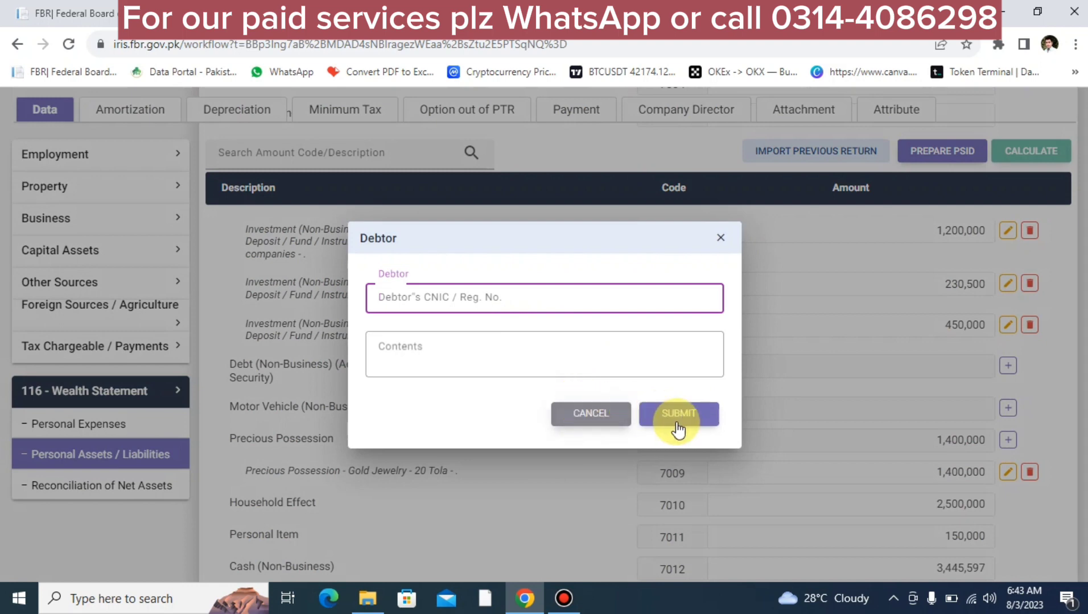
click(720, 237)
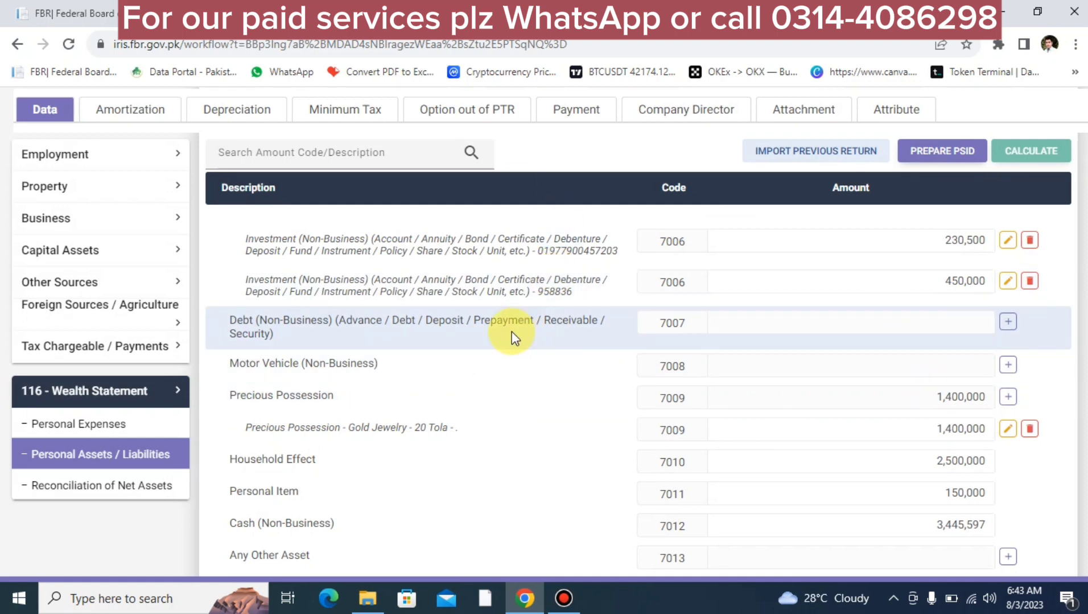
scroll(511, 332, down, 7)
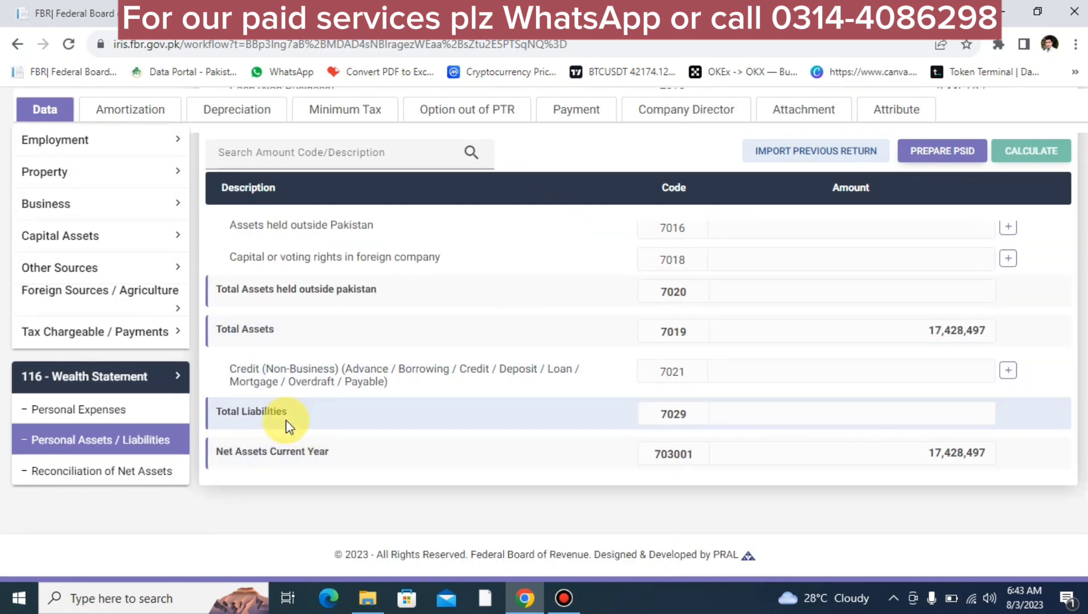
scroll(747, 390, up, 10)
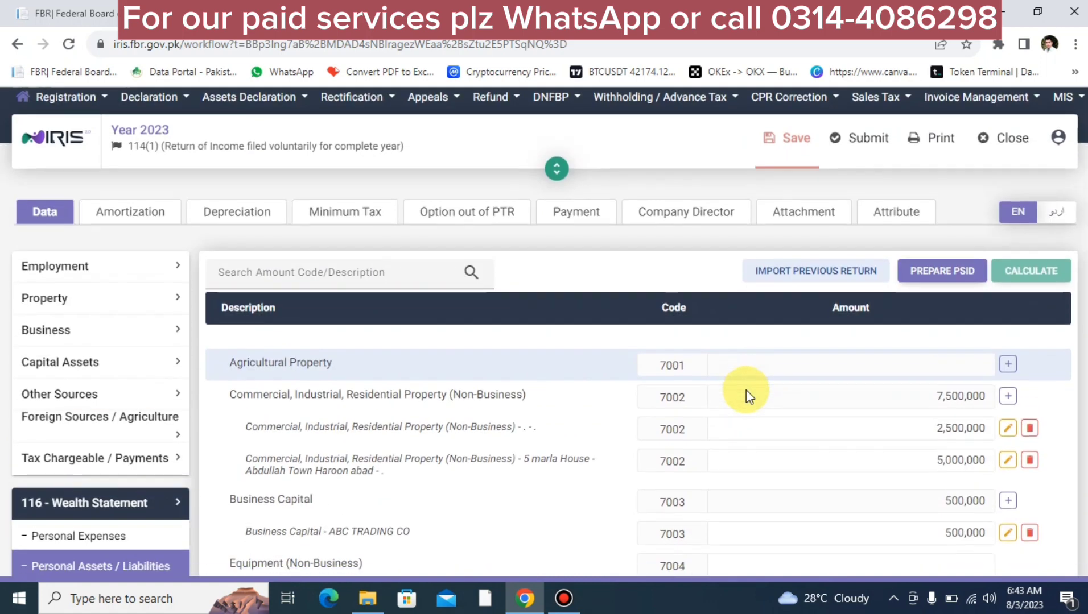
scroll(747, 391, down, 4)
scroll(747, 390, up, 2)
scroll(746, 390, down, 3)
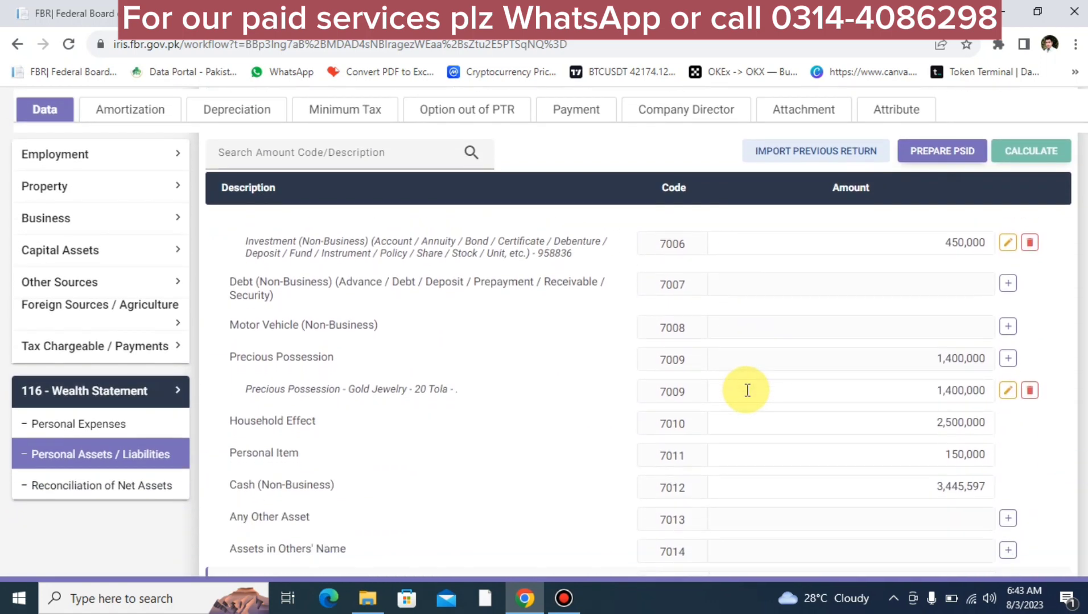
click(848, 431)
double_click(848, 430)
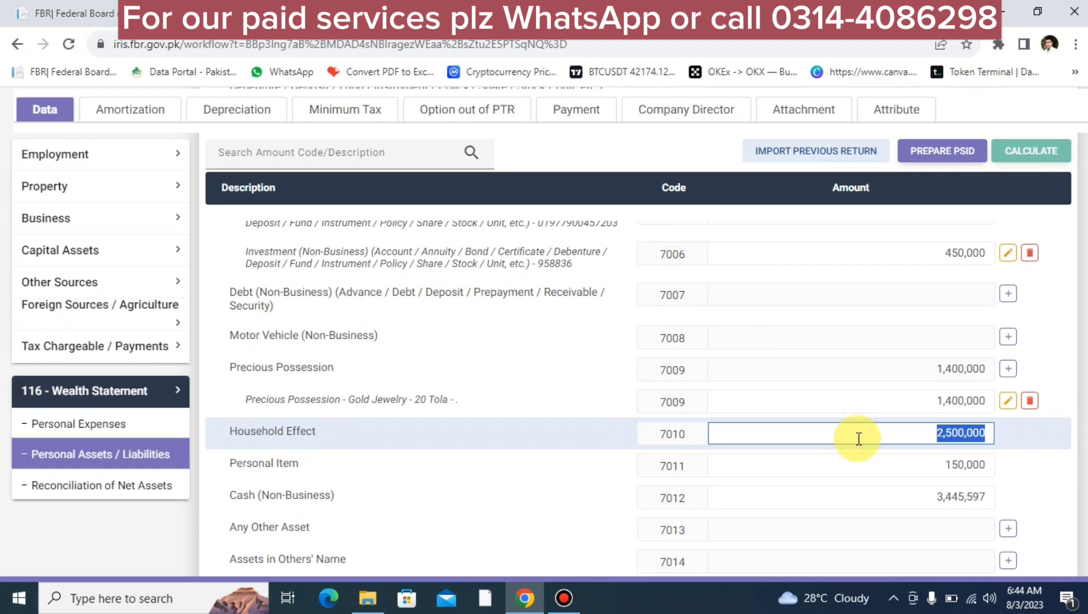
click(891, 464)
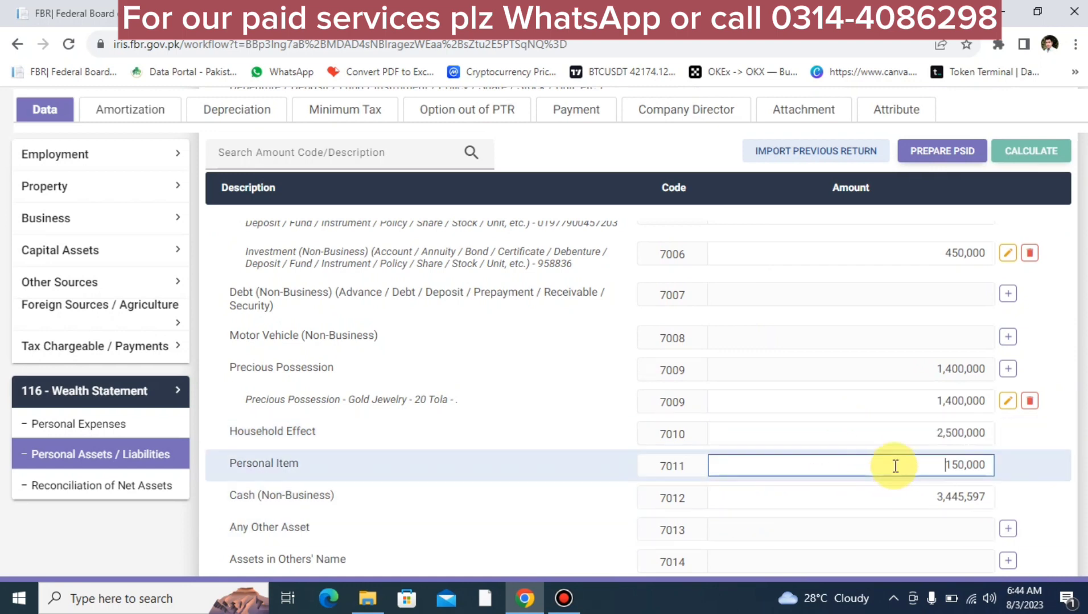
click(923, 465)
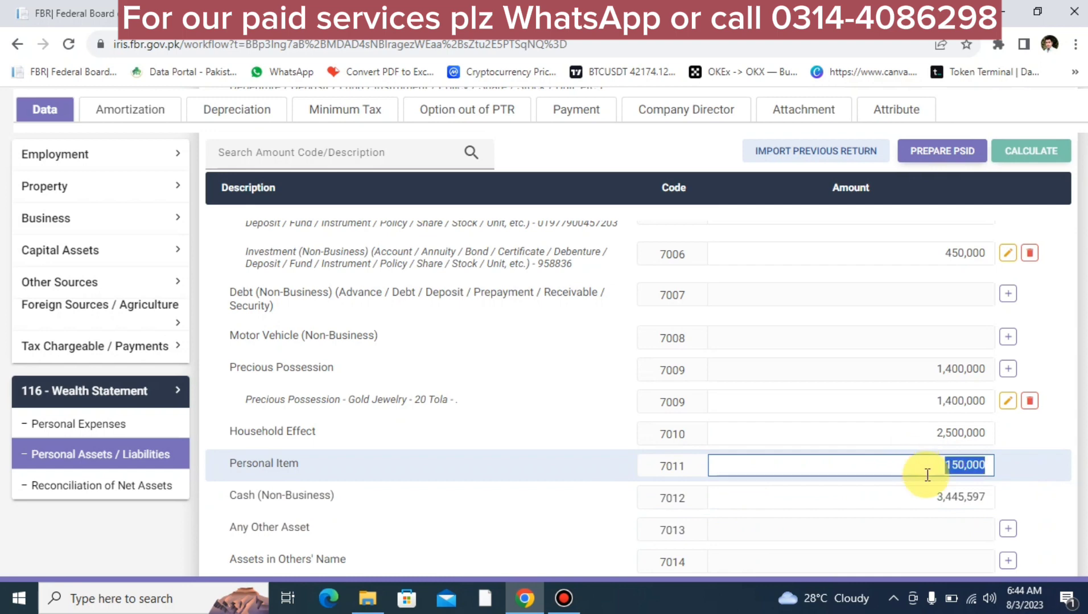
click(926, 498)
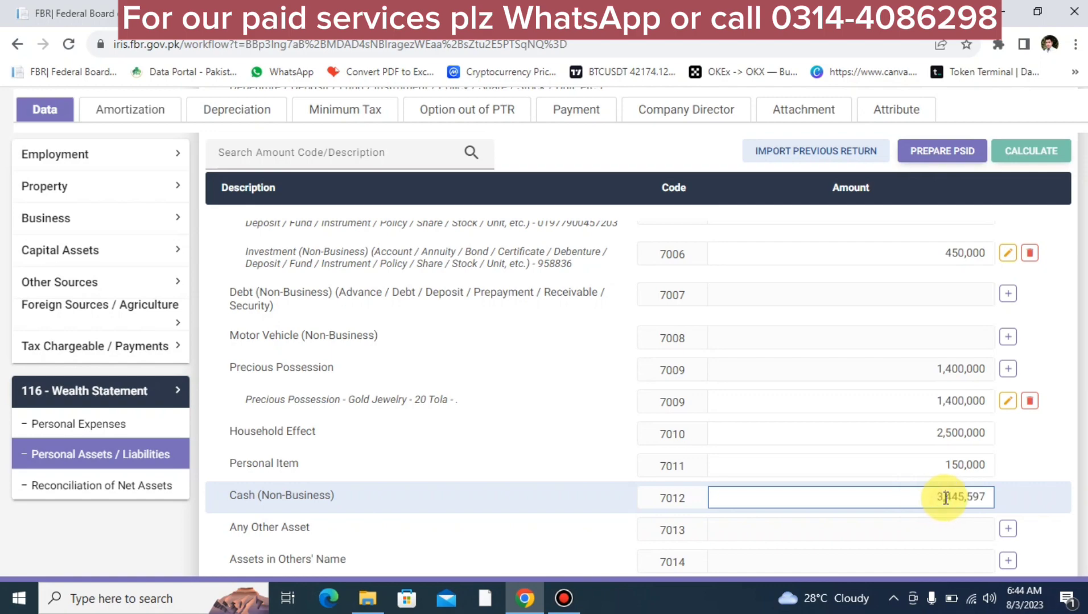
Step: Review the net assets reconciliation: 6,159,700 unreconciled and 10,876,097 previous-year net assets
click(100, 486)
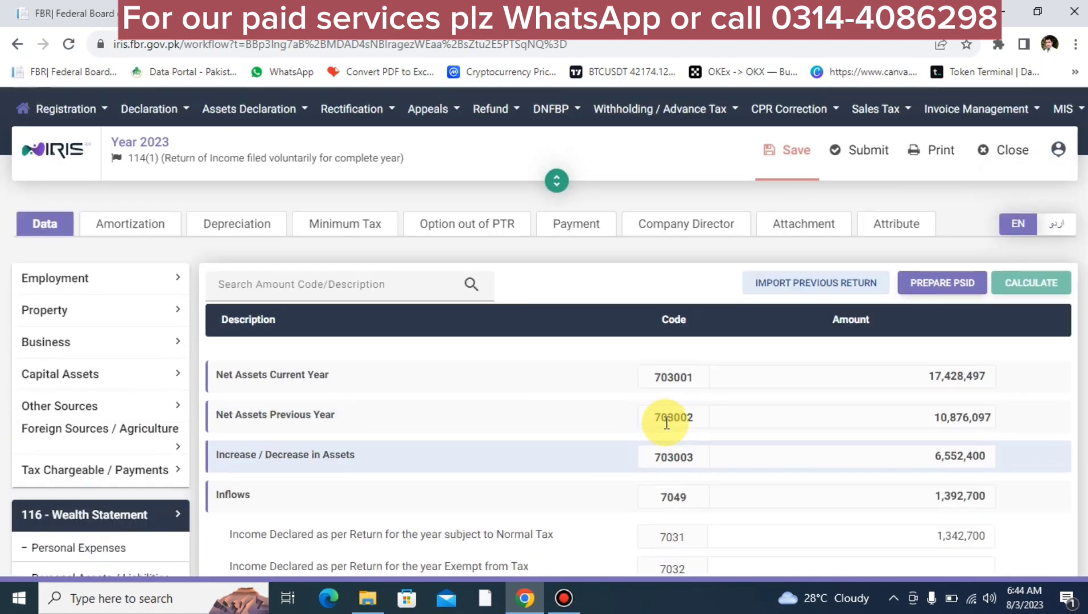
scroll(673, 418, down, 10)
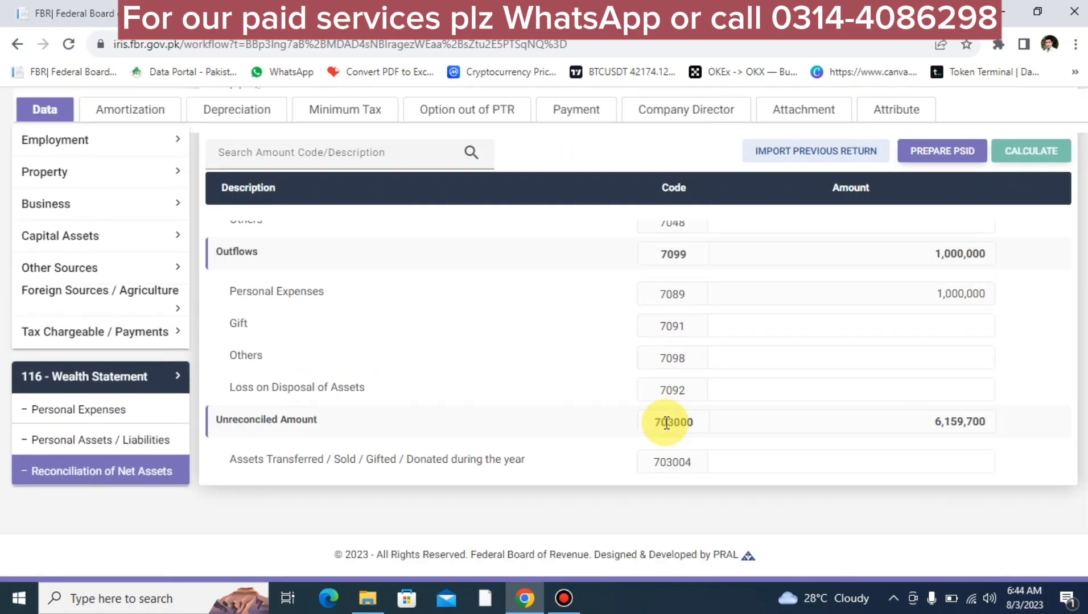
double_click(930, 422)
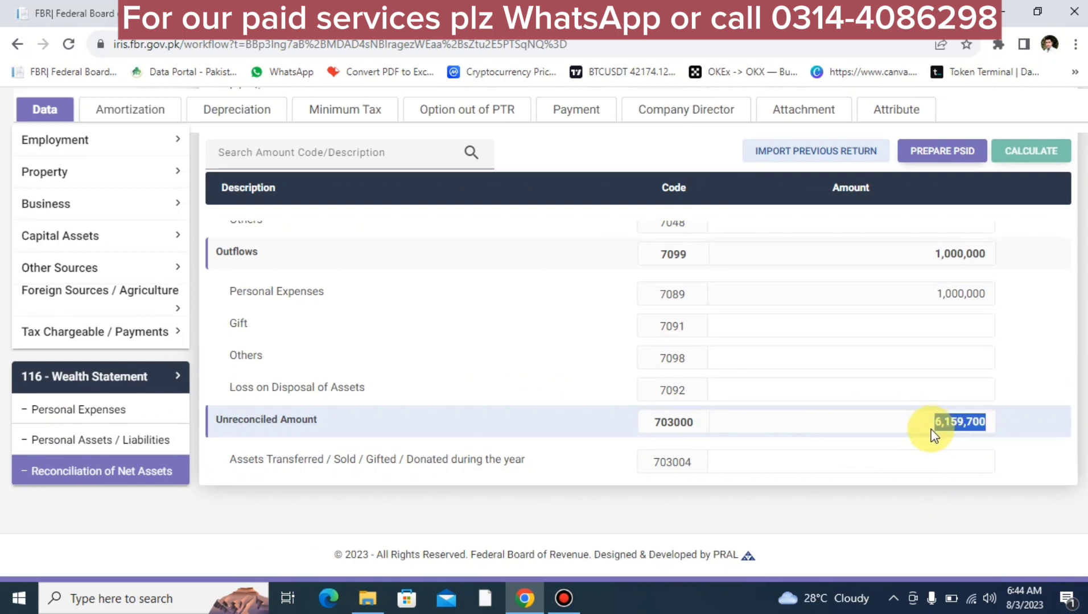
click(931, 426)
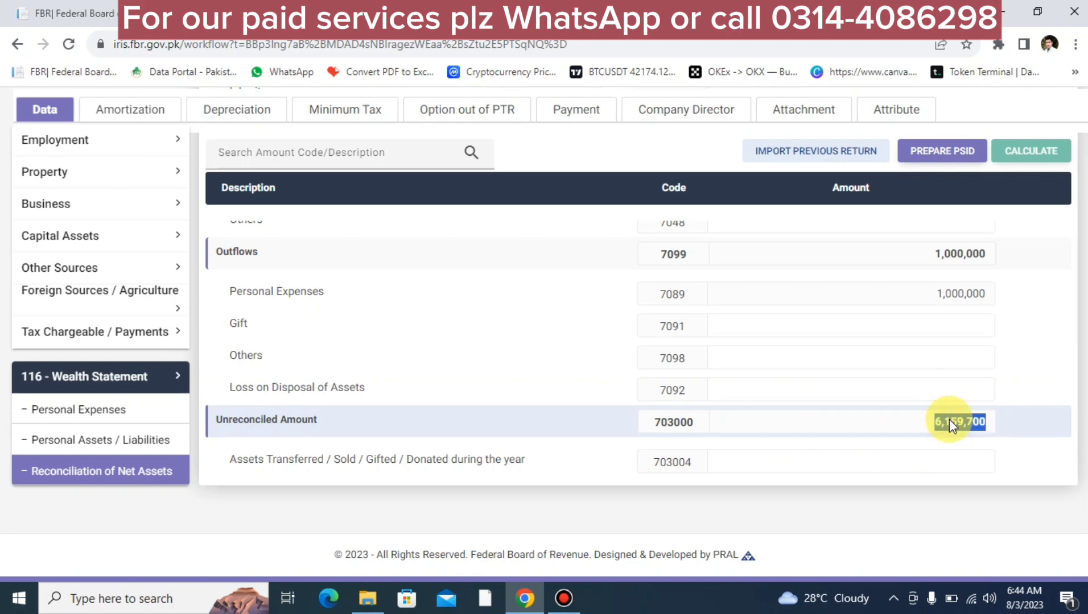
scroll(949, 419, up, 10)
double_click(916, 424)
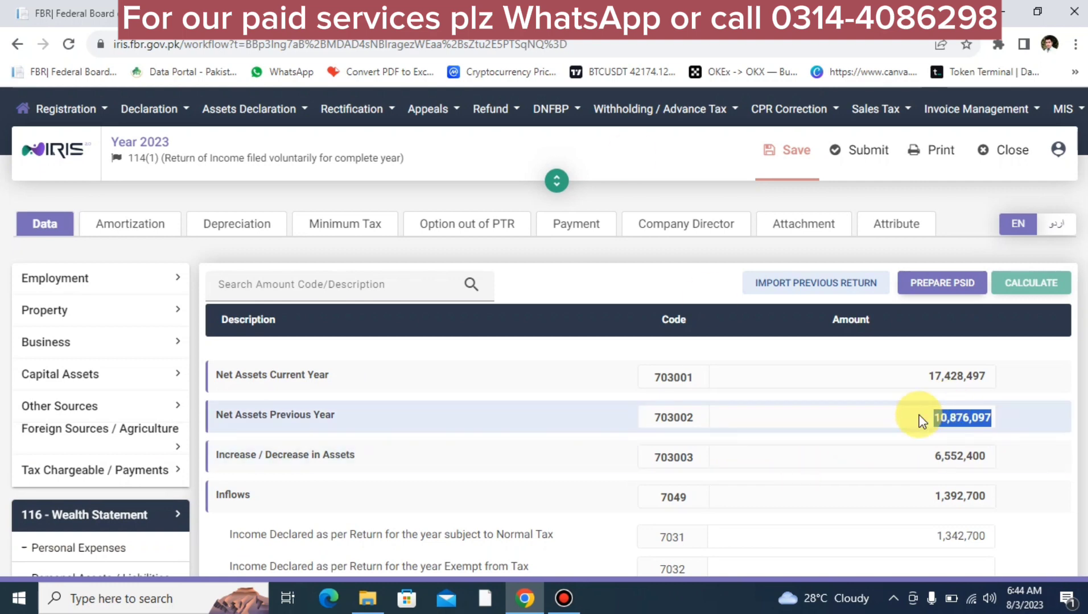
click(1027, 282)
scroll(835, 522, down, 10)
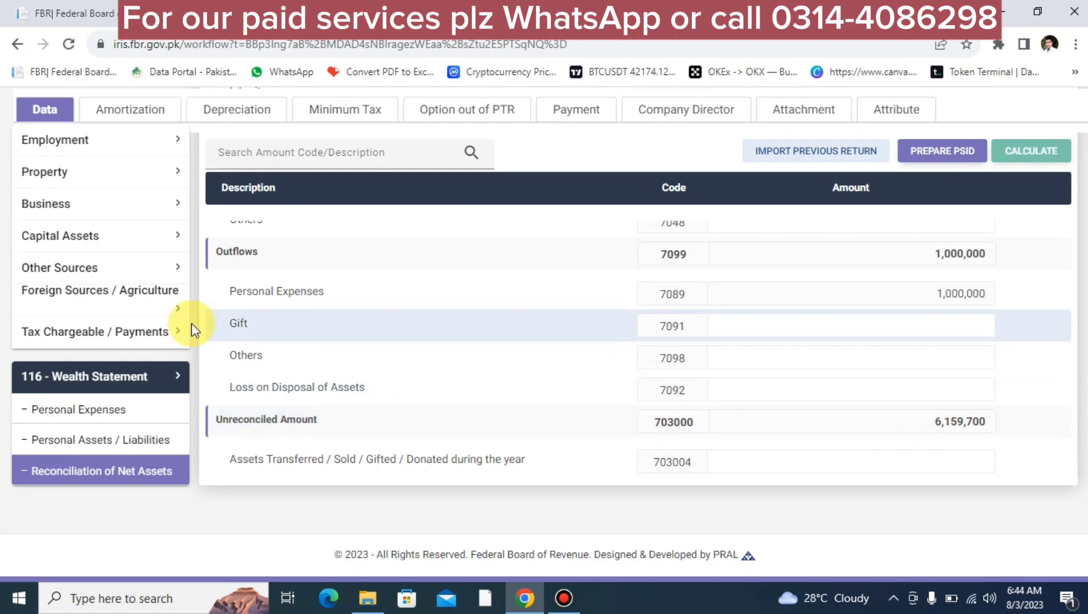
Step: Delete the 3,445,597 Cash (Non-Business) amount and recalculate the return
click(149, 433)
scroll(243, 408, up, 2)
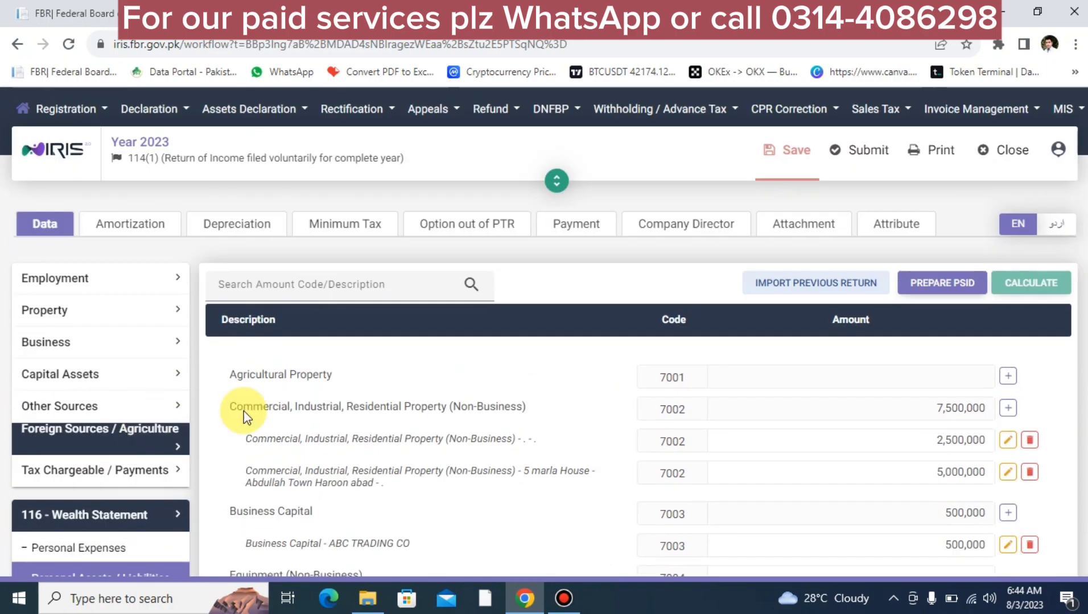
scroll(586, 507, down, 8)
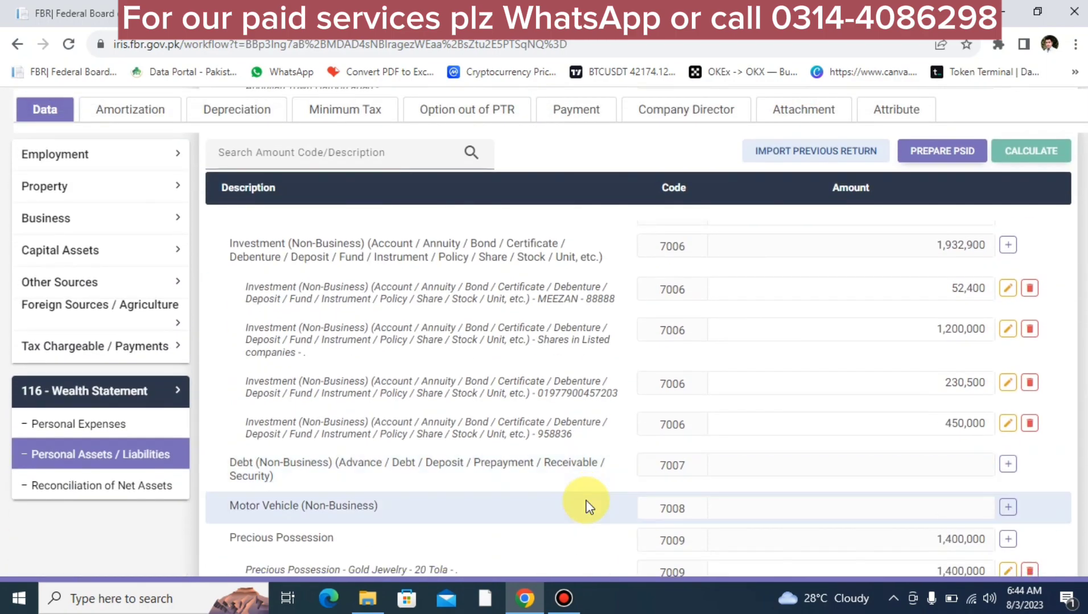
scroll(586, 503, down, 1)
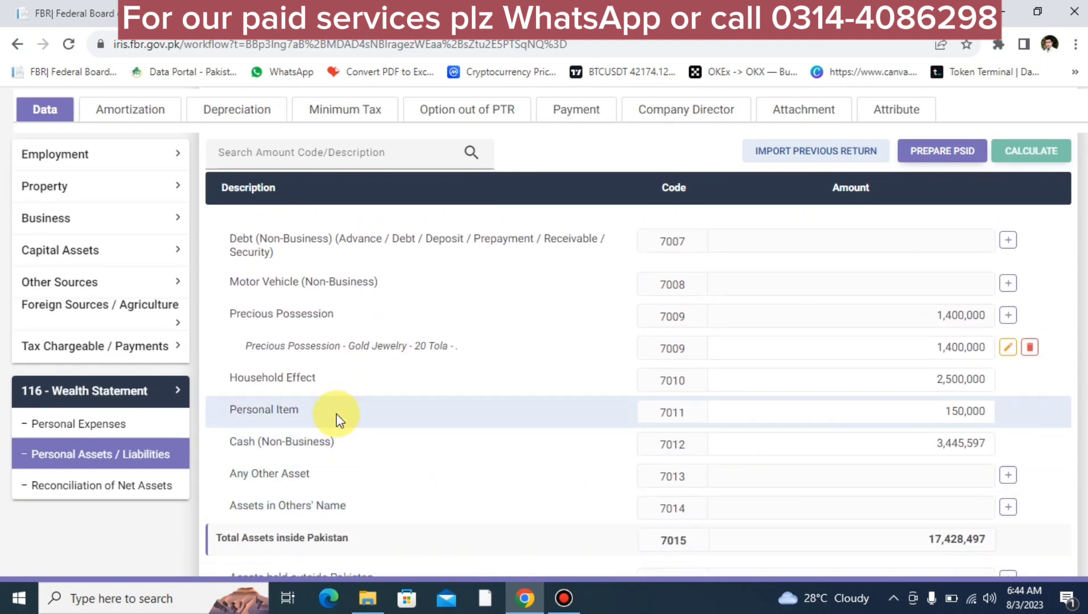
click(933, 445)
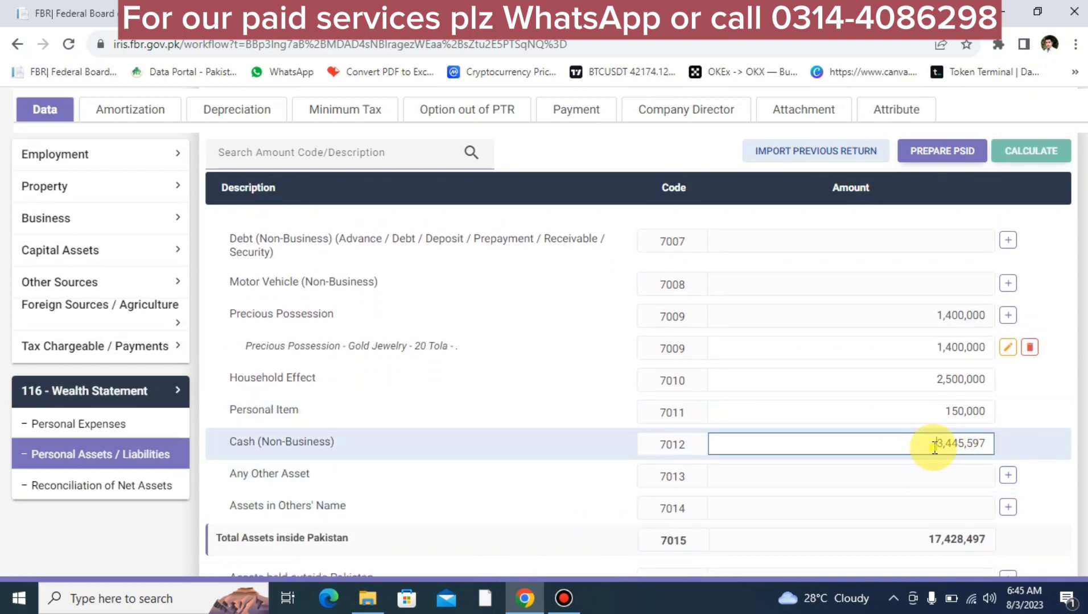
double_click(933, 445)
key(BackSpace)
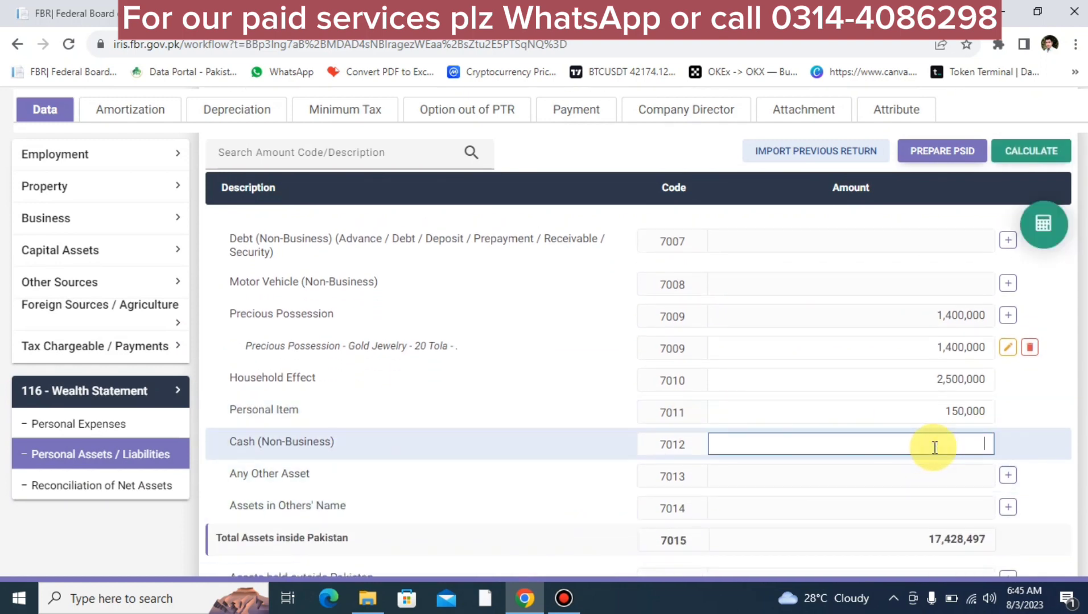
click(1048, 226)
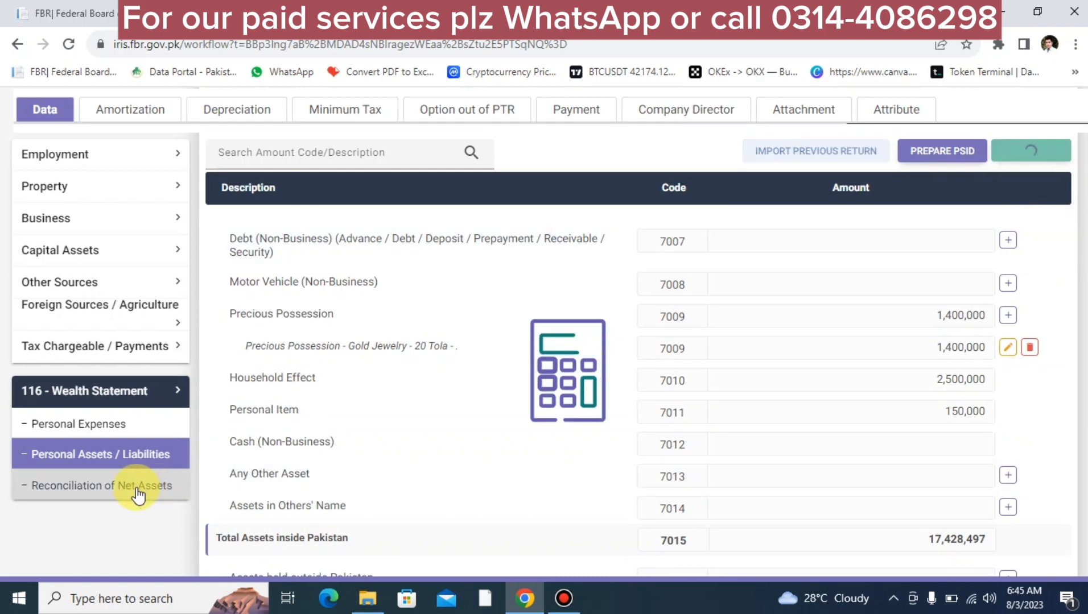
Step: Check the reconciliation, where the unreconciled amount is now 2,714,103
click(114, 490)
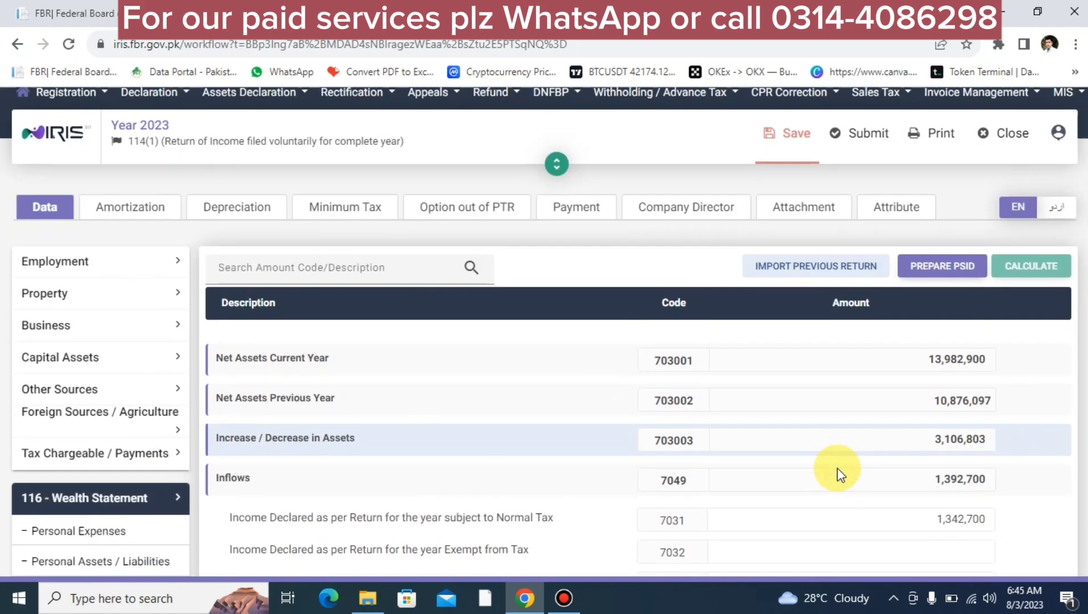
scroll(837, 468, down, 5)
scroll(836, 468, down, 3)
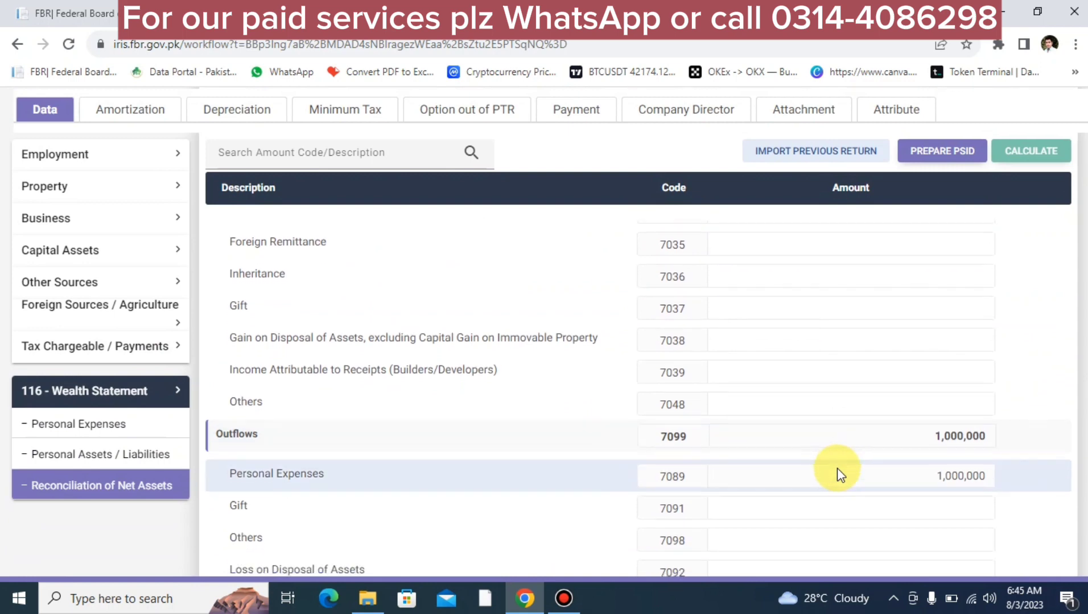
scroll(838, 469, down, 2)
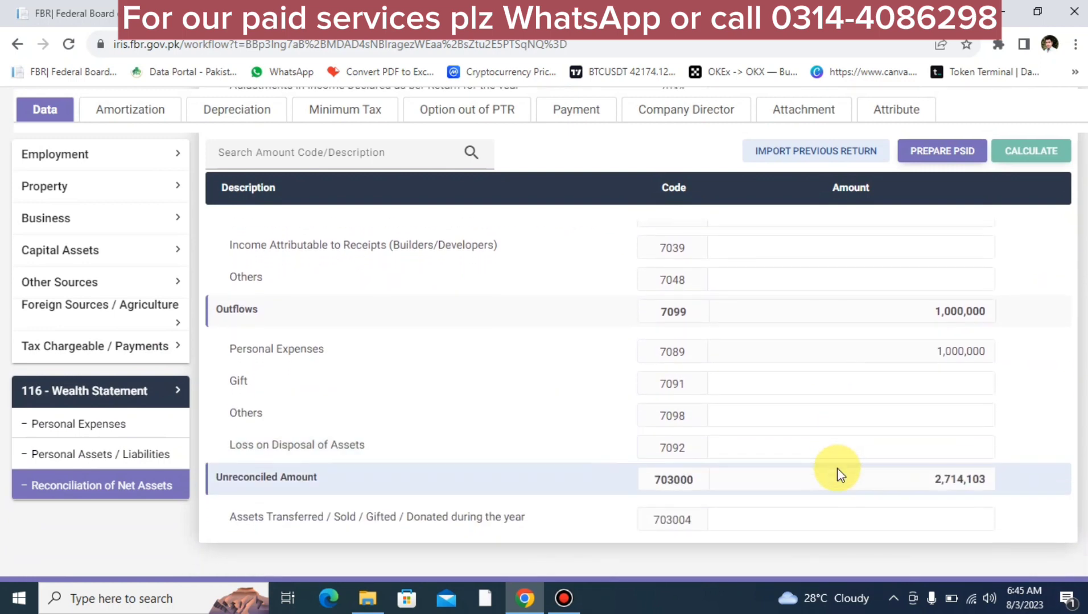
double_click(921, 482)
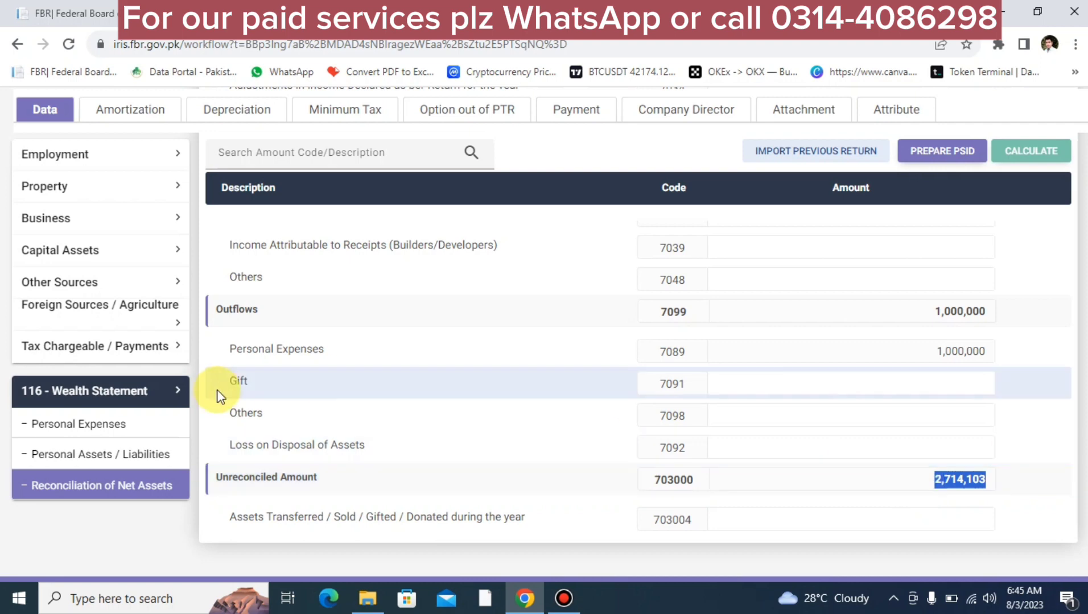
click(121, 455)
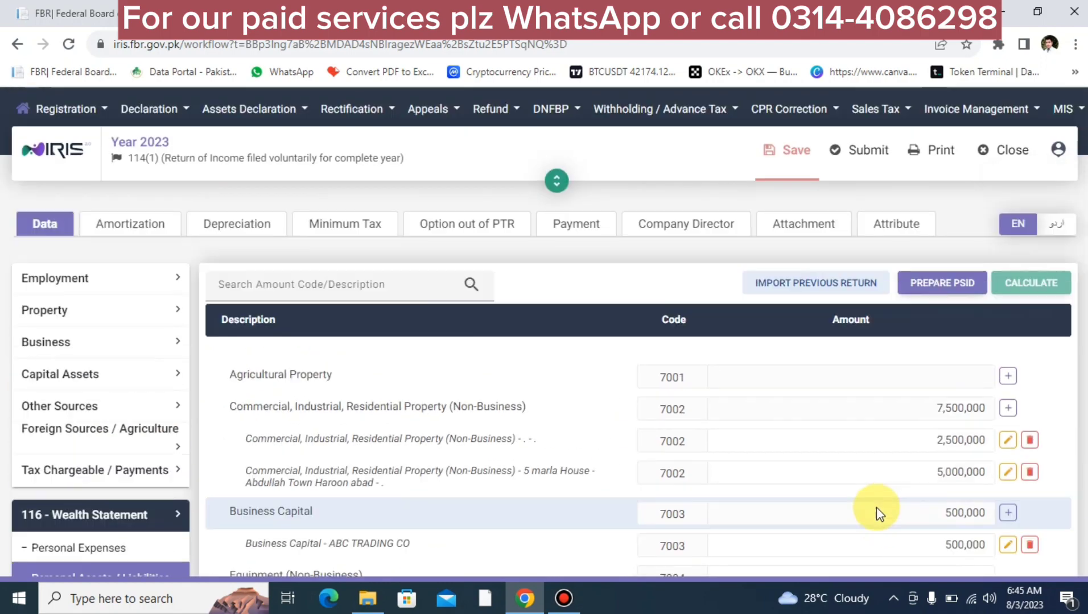
scroll(877, 507, down, 15)
scroll(876, 507, down, 2)
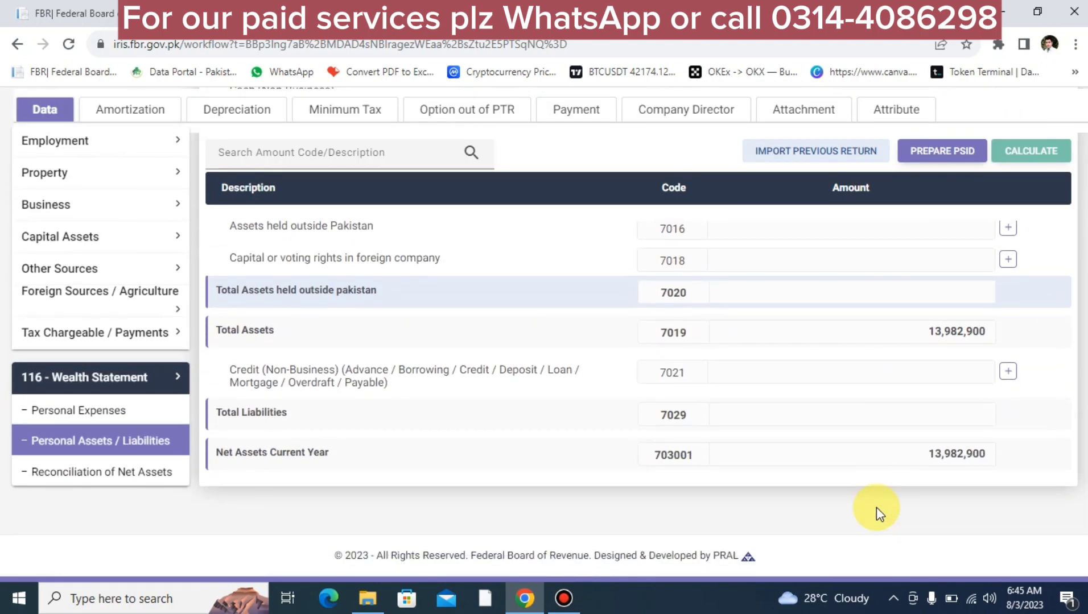
scroll(876, 508, up, 4)
scroll(876, 508, down, 1)
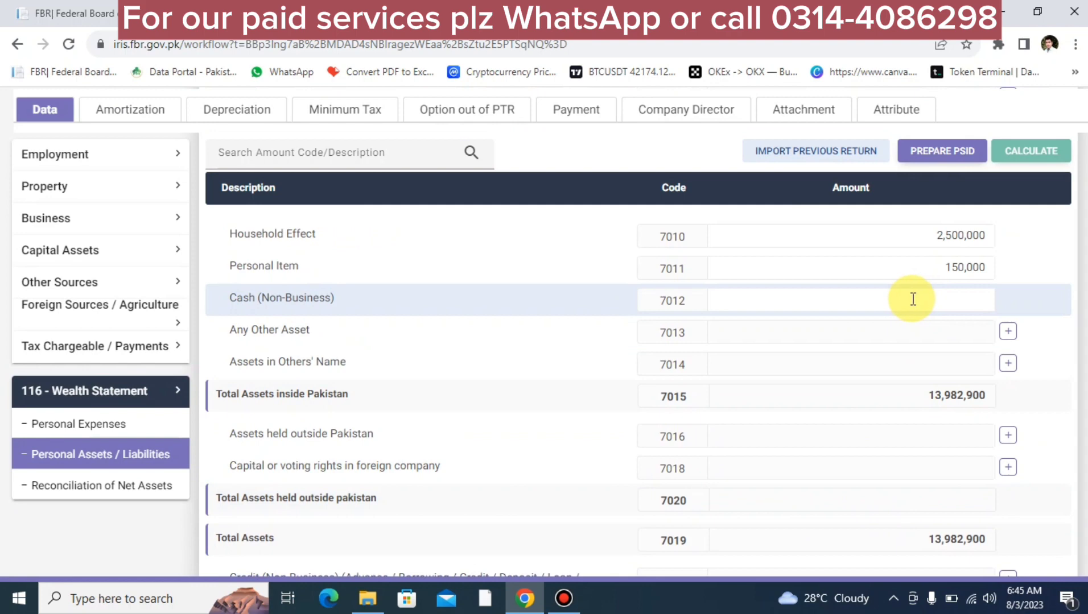
click(913, 299)
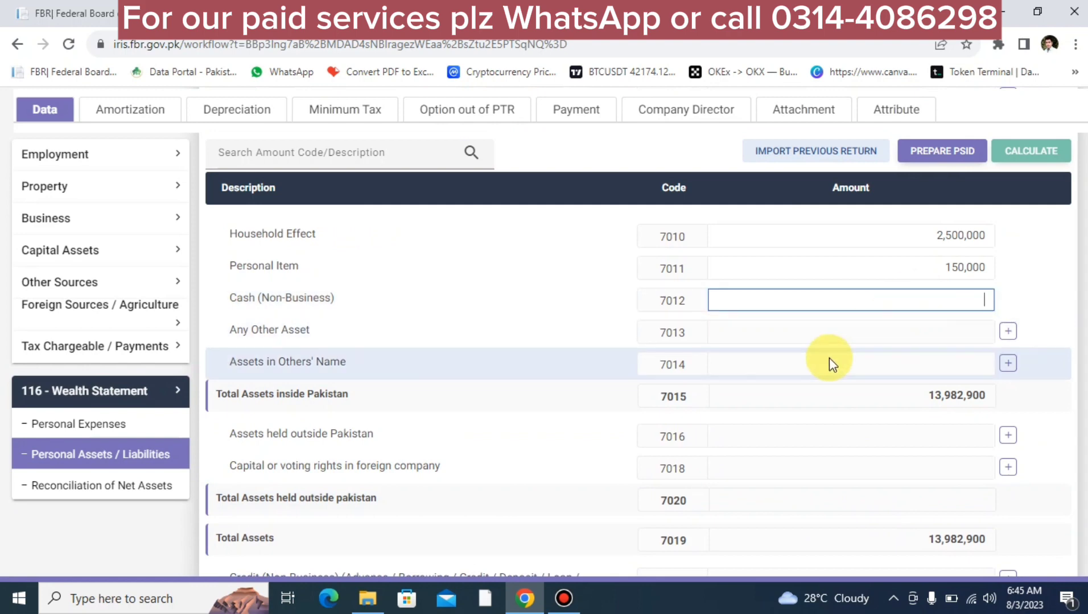
click(92, 489)
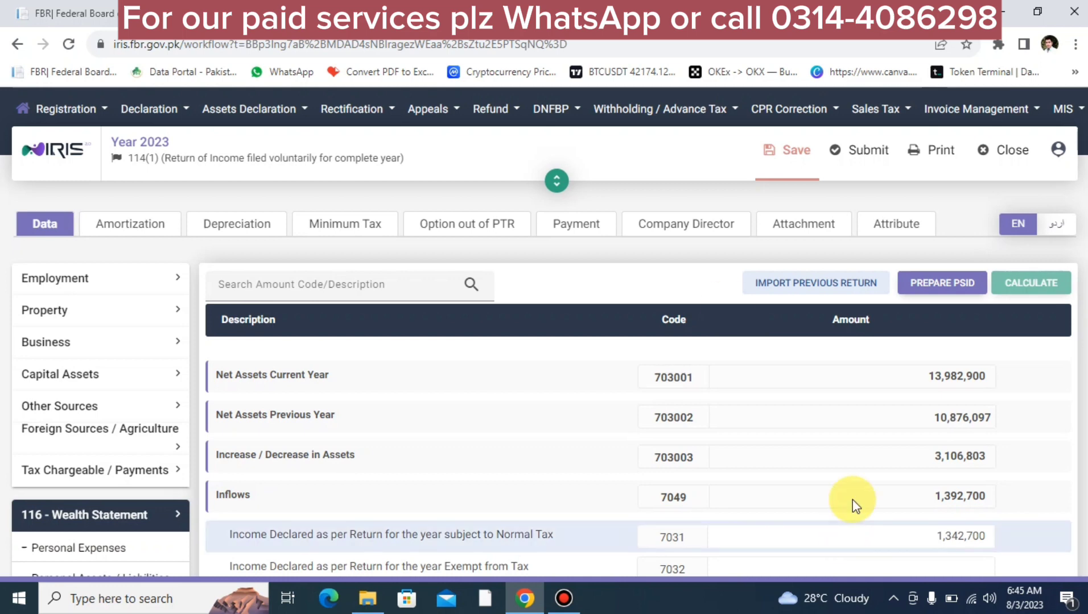
scroll(858, 471, down, 10)
scroll(858, 471, up, 6)
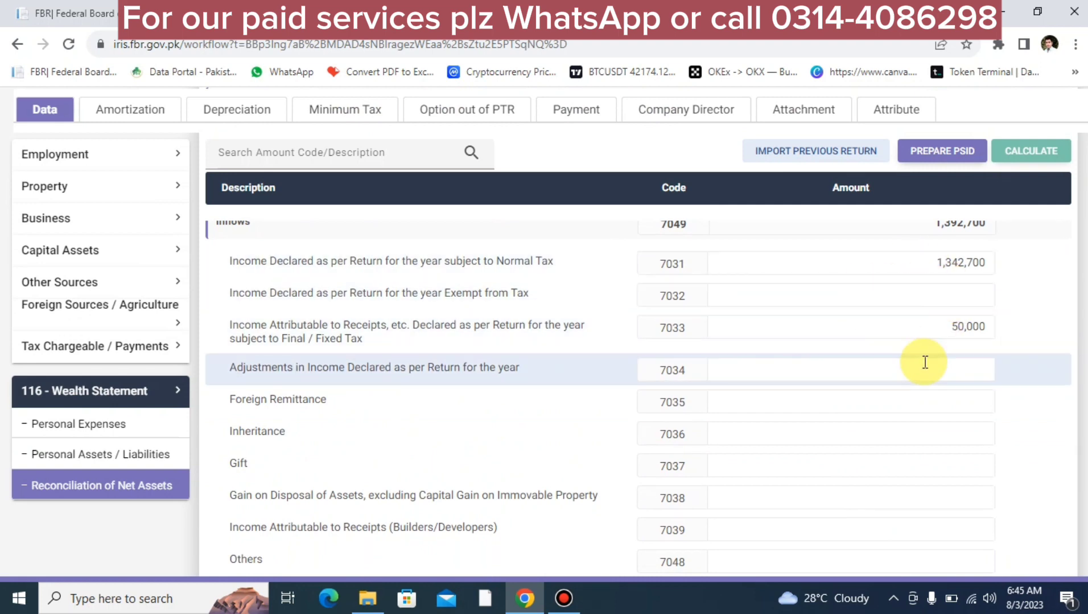
scroll(925, 362, down, 5)
scroll(925, 362, up, 5)
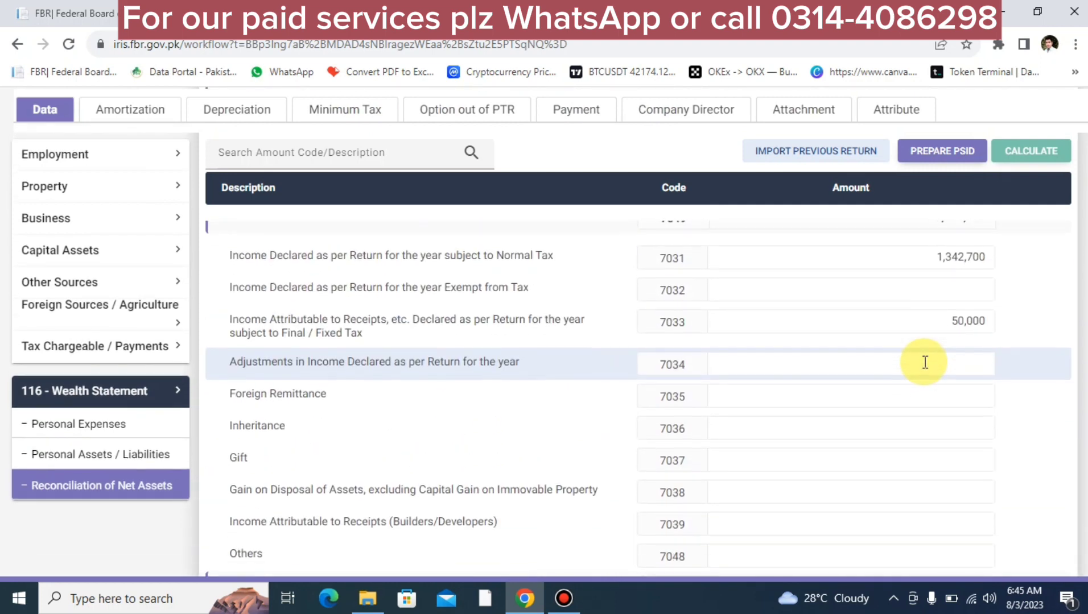
scroll(925, 363, down, 2)
scroll(925, 363, up, 1)
scroll(925, 362, down, 3)
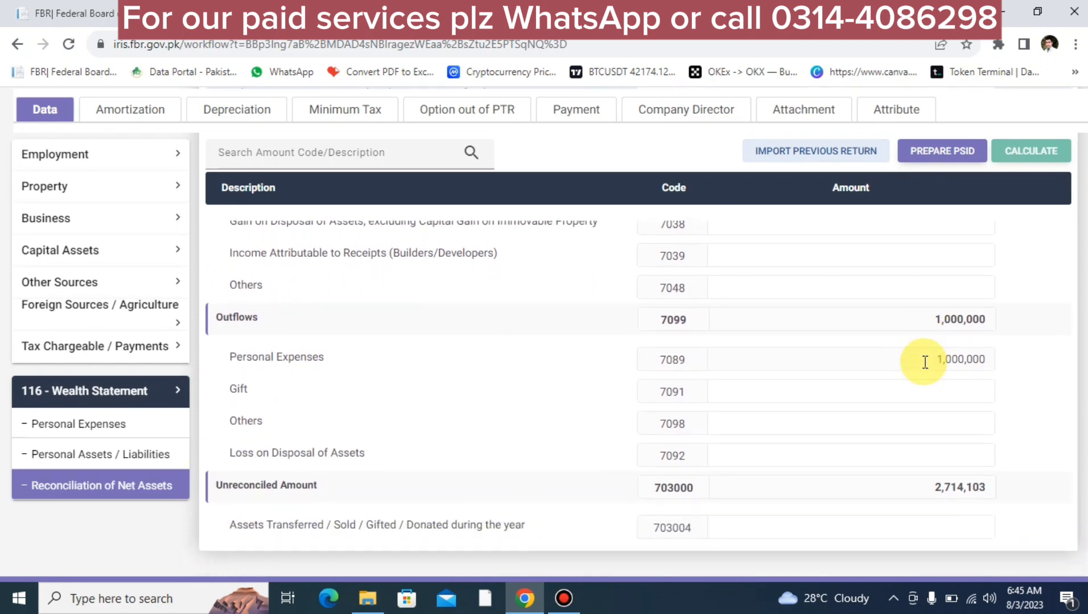
scroll(925, 362, up, 9)
scroll(924, 363, down, 5)
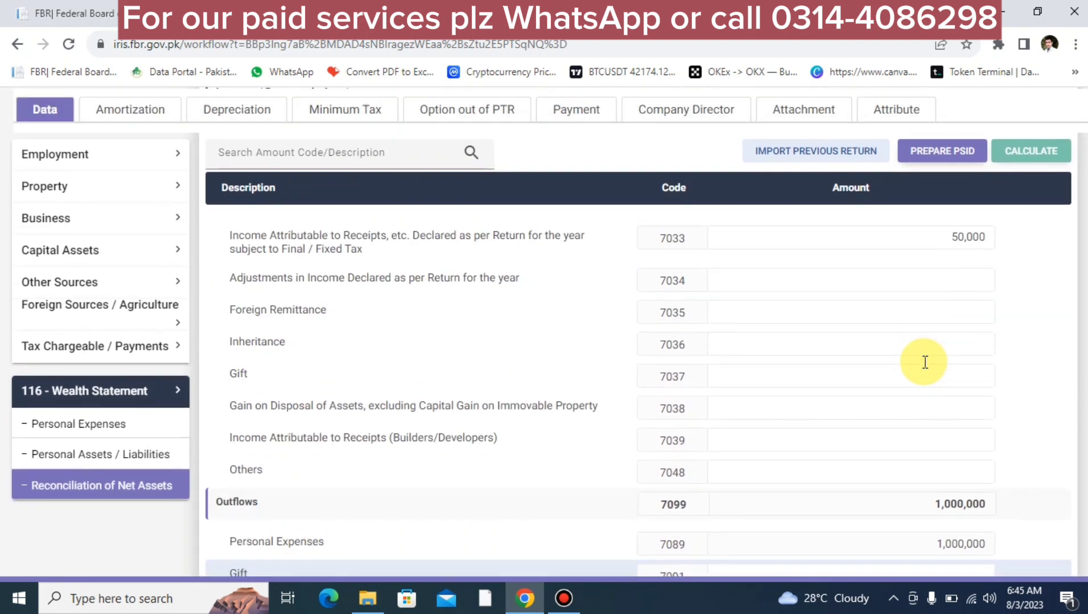
scroll(925, 363, up, 2)
scroll(925, 363, down, 1)
scroll(925, 362, up, 1)
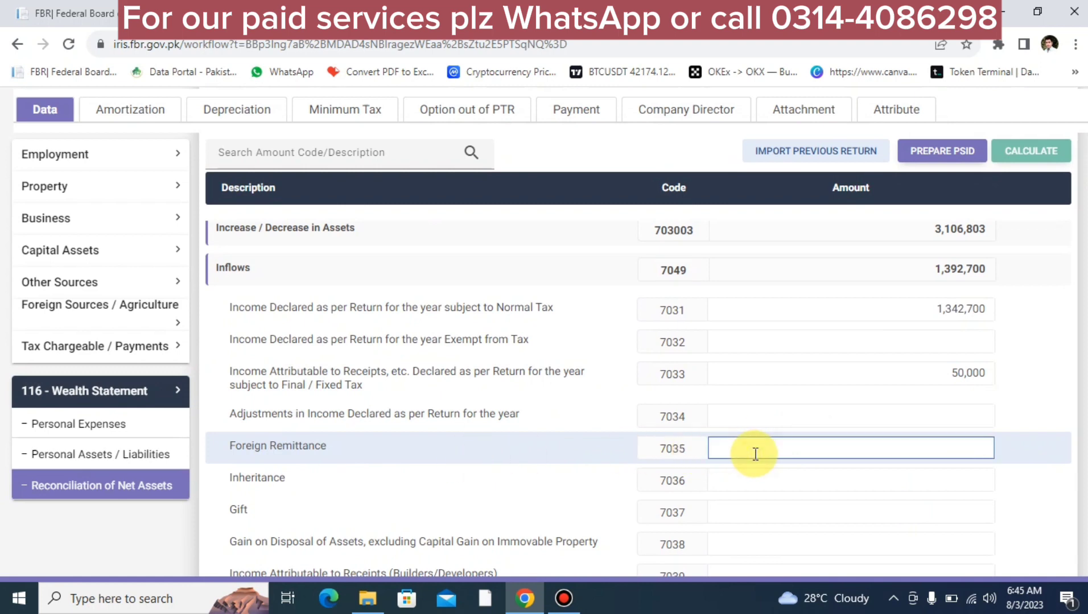
Step: Enter 4,000,000 as Foreign Remittance (7035) and recalculate
text(4,000,000)
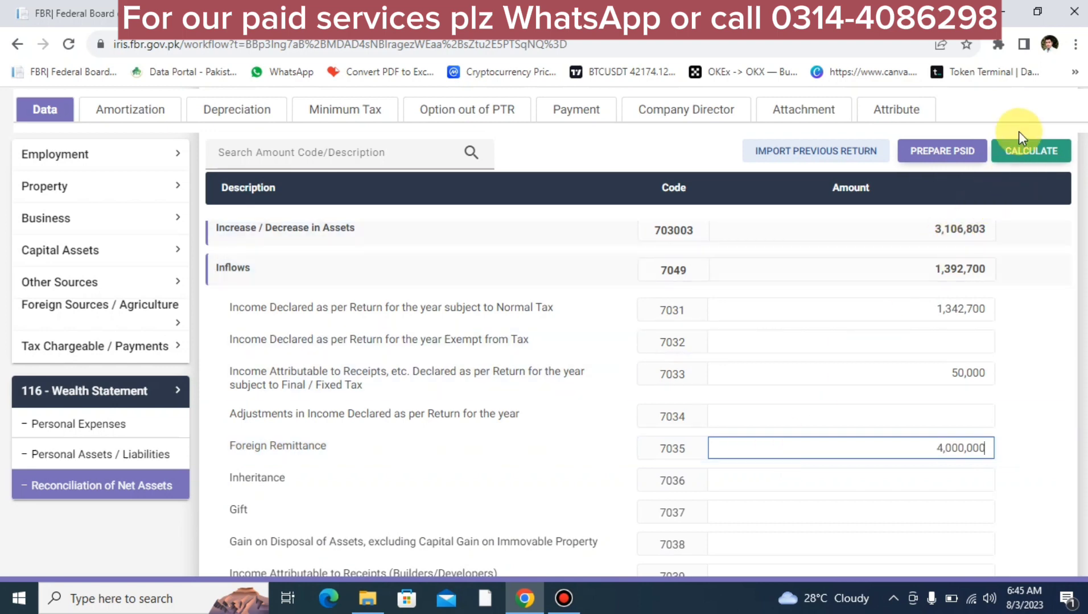
click(1019, 151)
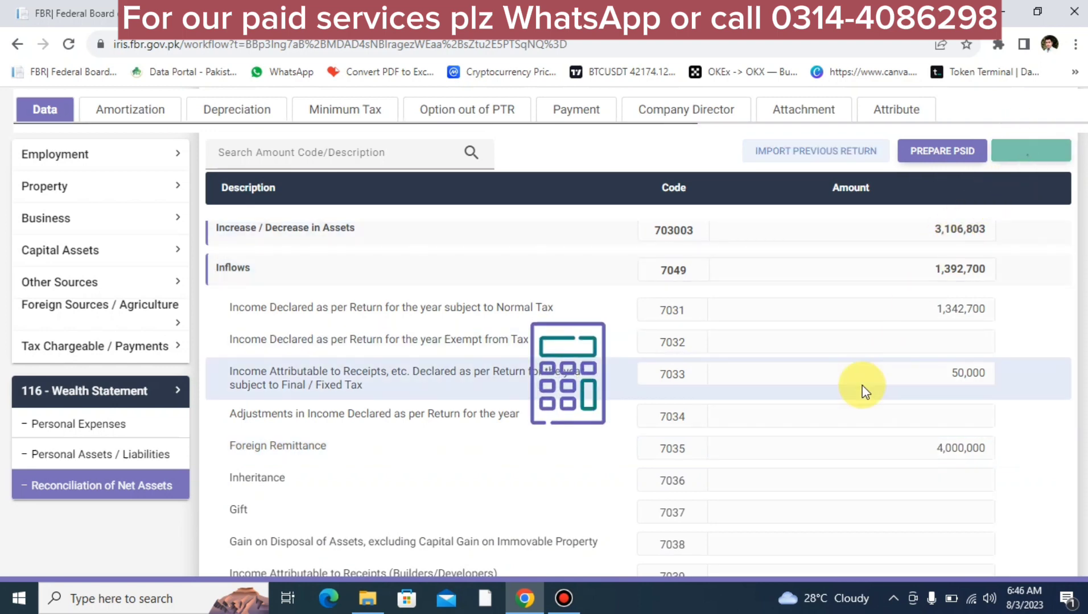
scroll(863, 390, down, 6)
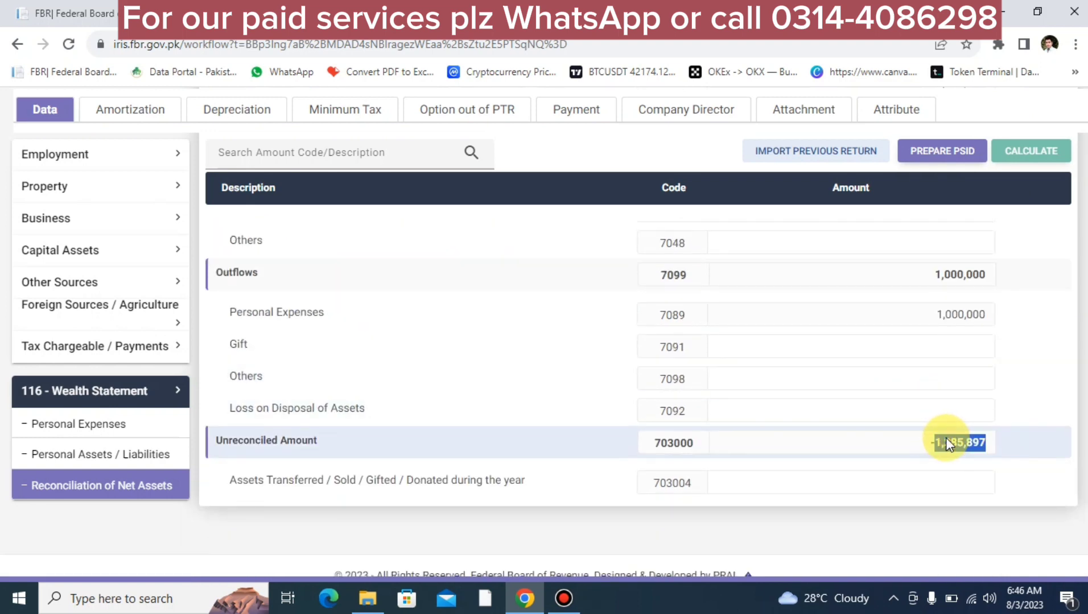
Step: Go back to the personal assets list and select the Cash (Non-Business) field
click(146, 453)
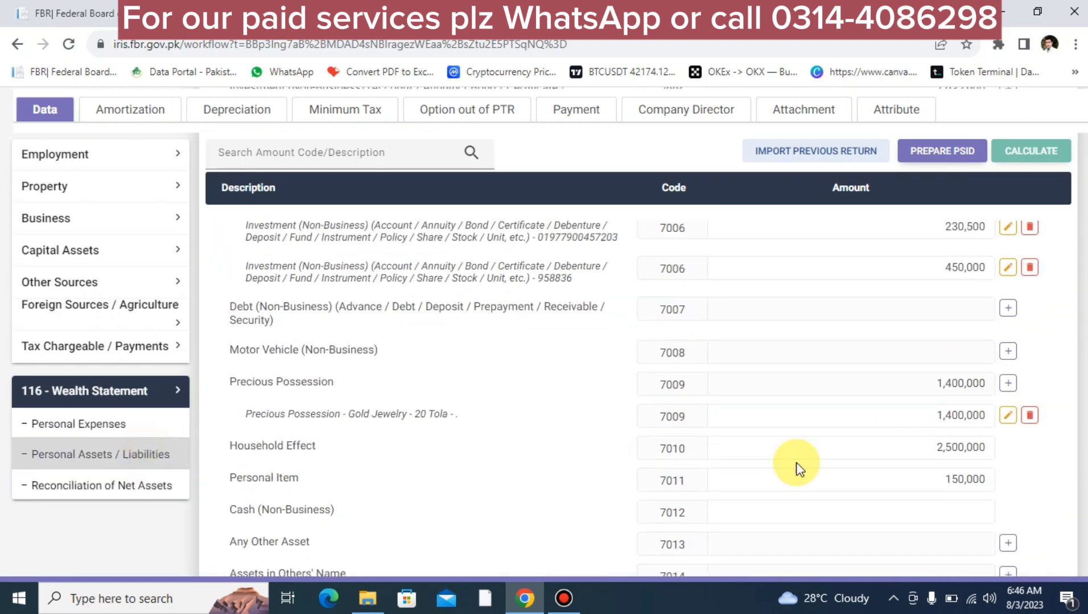
scroll(899, 491, down, 10)
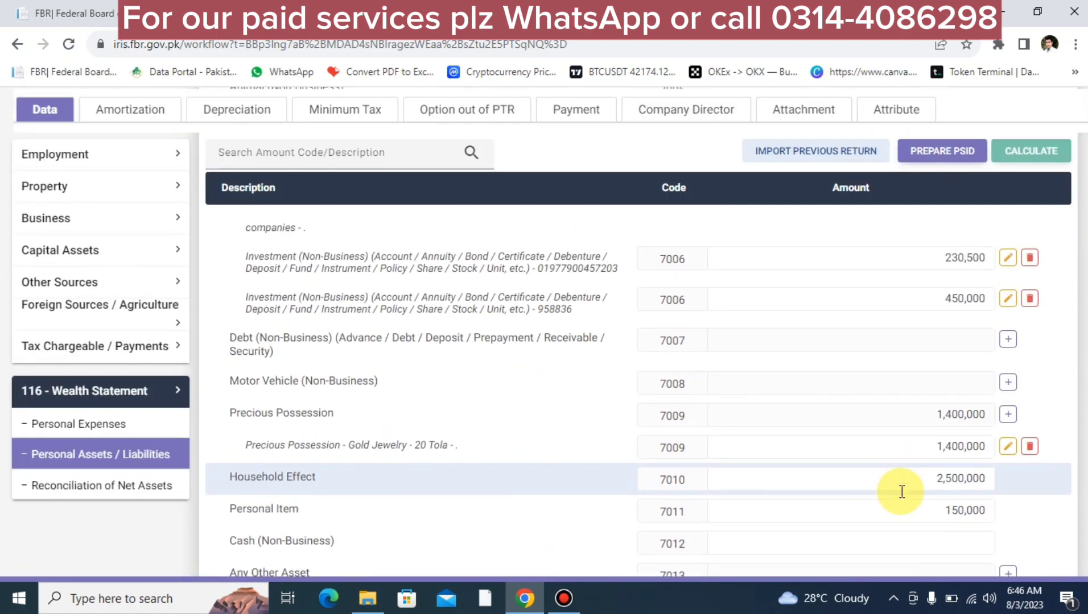
scroll(900, 493, up, 1)
scroll(899, 493, down, 5)
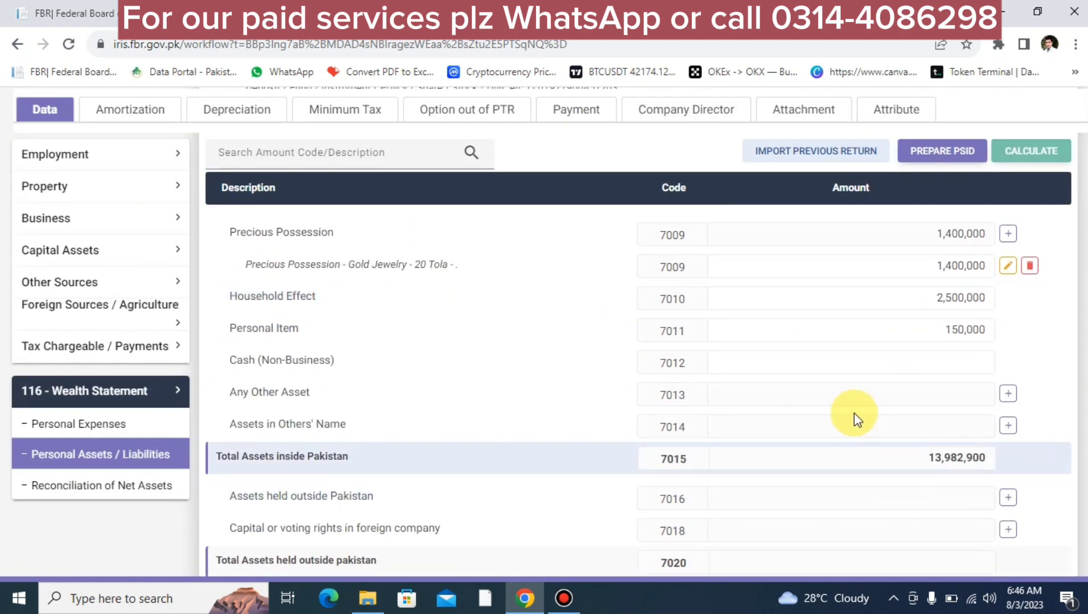
click(821, 366)
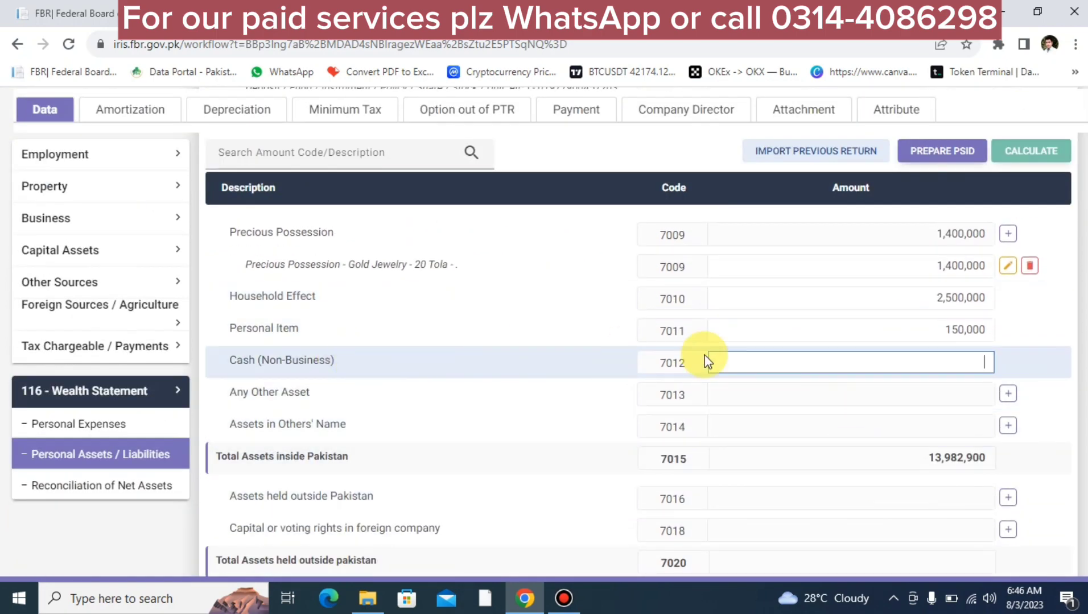
Step: Enter 1,285,897 as non-business cash, recalculate, and confirm the unreconciled amount is 0
text(1,285,897)
click(1042, 229)
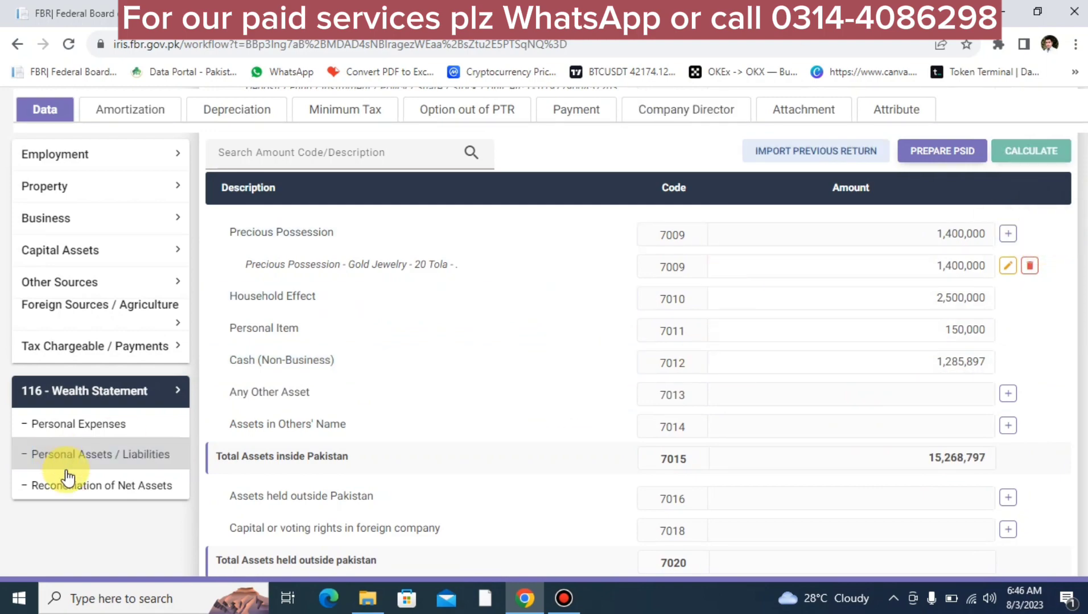
click(34, 485)
scroll(630, 532, down, 4)
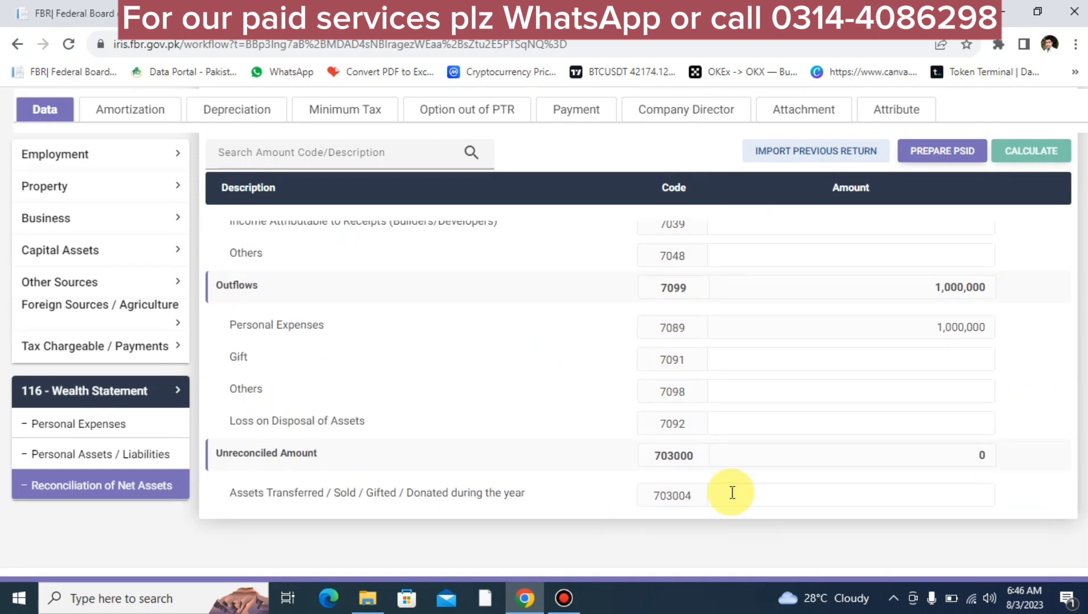
scroll(955, 463, up, 10)
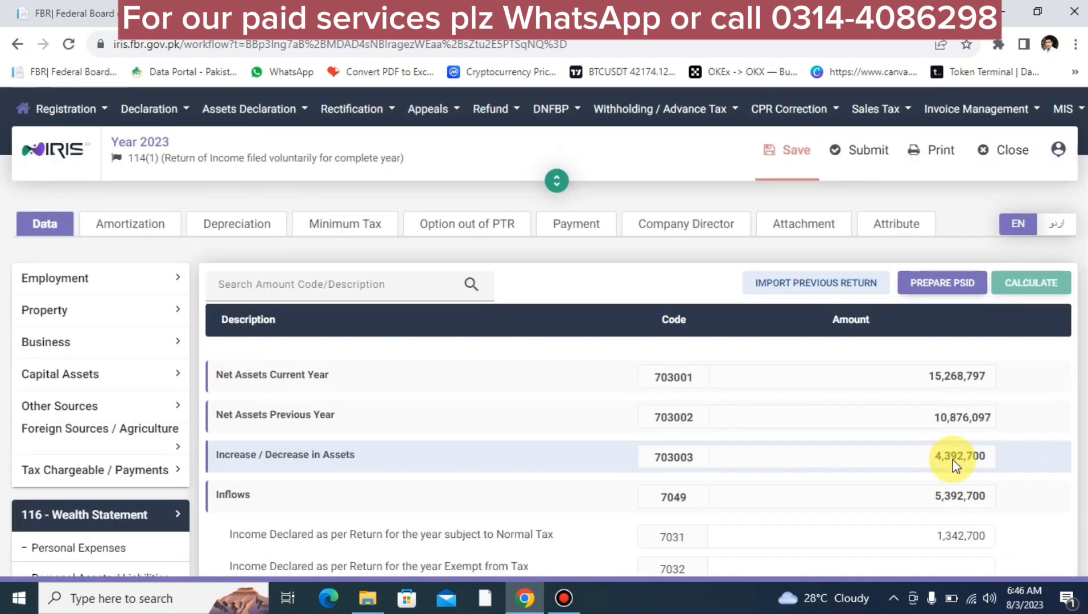
scroll(320, 483, down, 5)
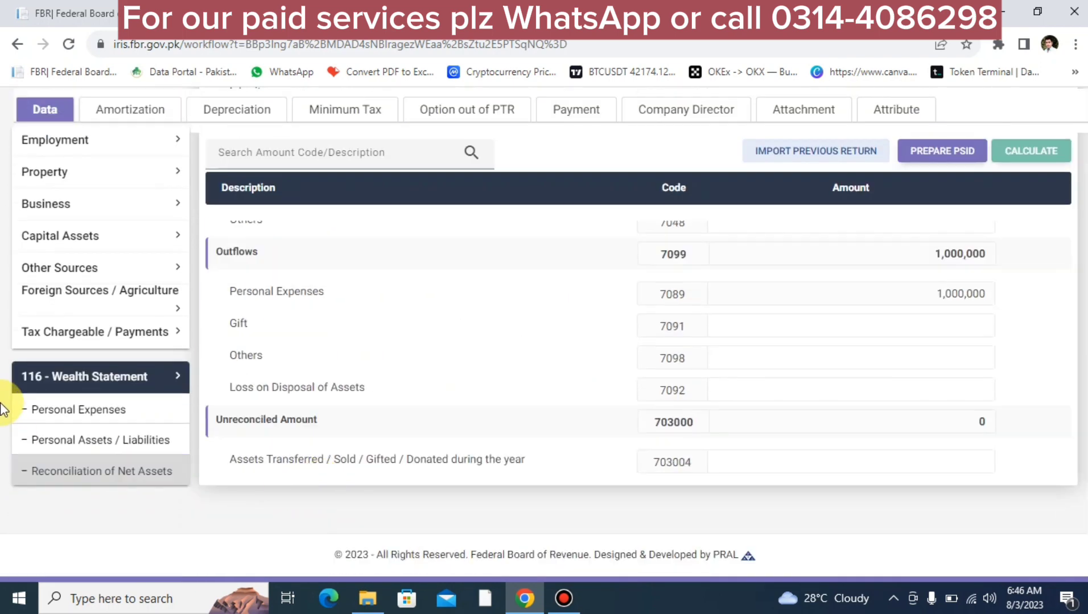
Step: Check the computation's 54,371 admitted income tax, then save and close the return
click(50, 334)
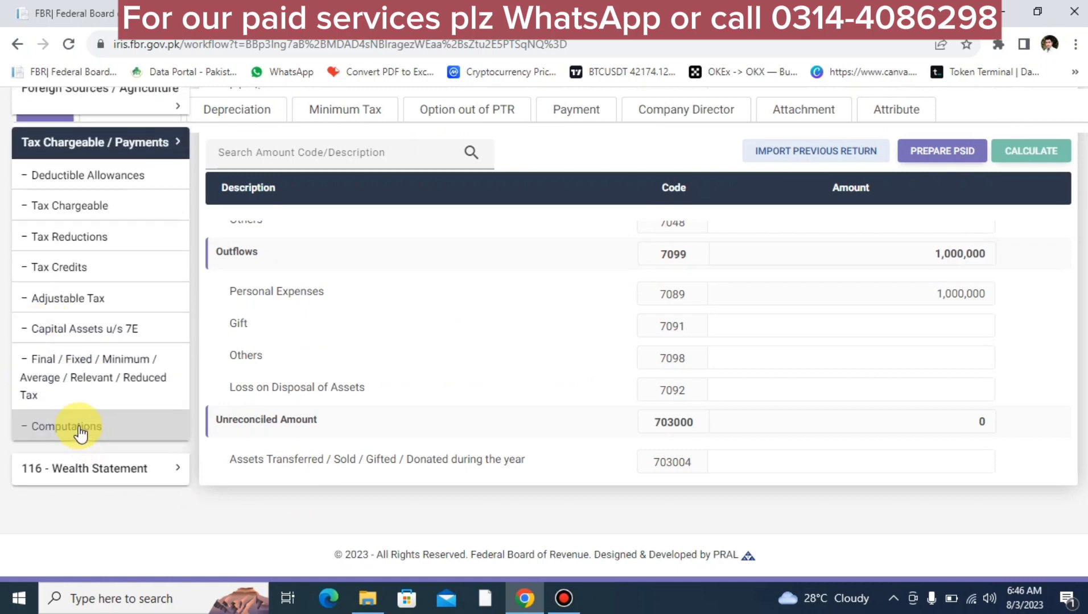
click(85, 430)
scroll(1004, 539, down, 10)
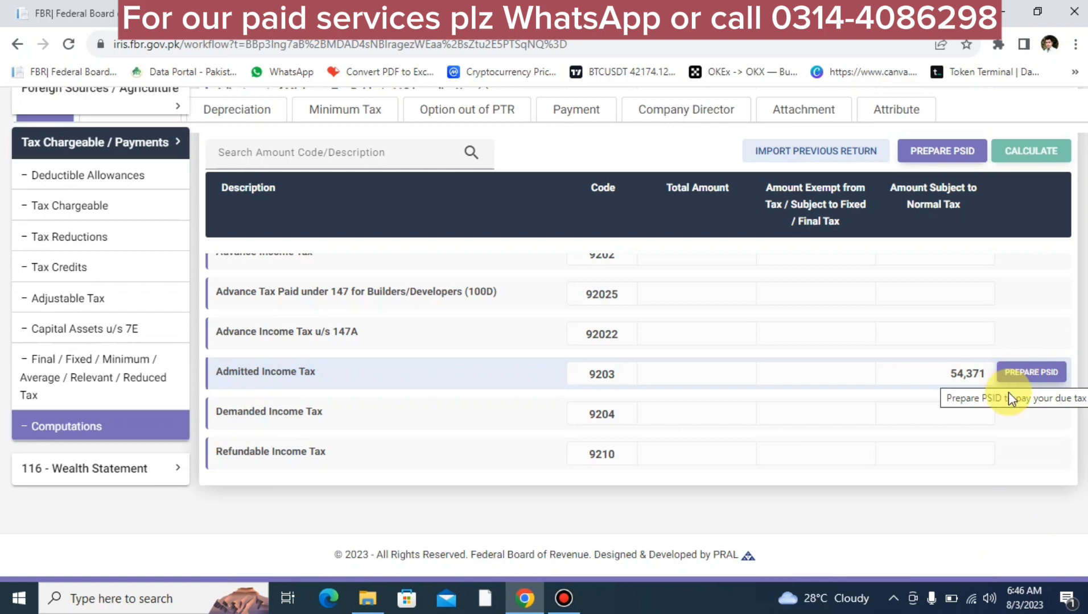
scroll(553, 451, up, 10)
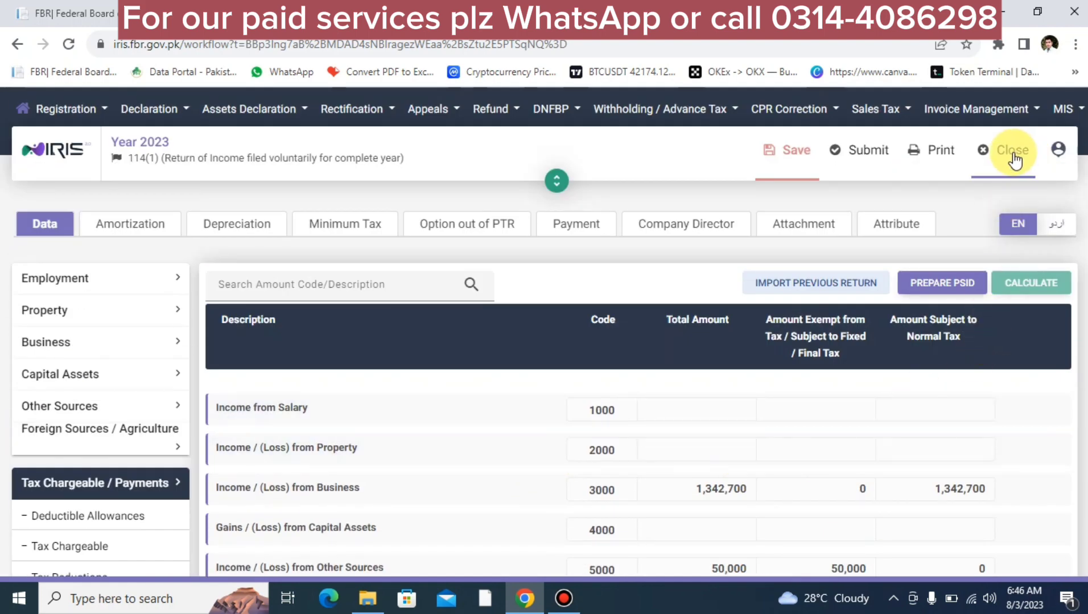
click(802, 163)
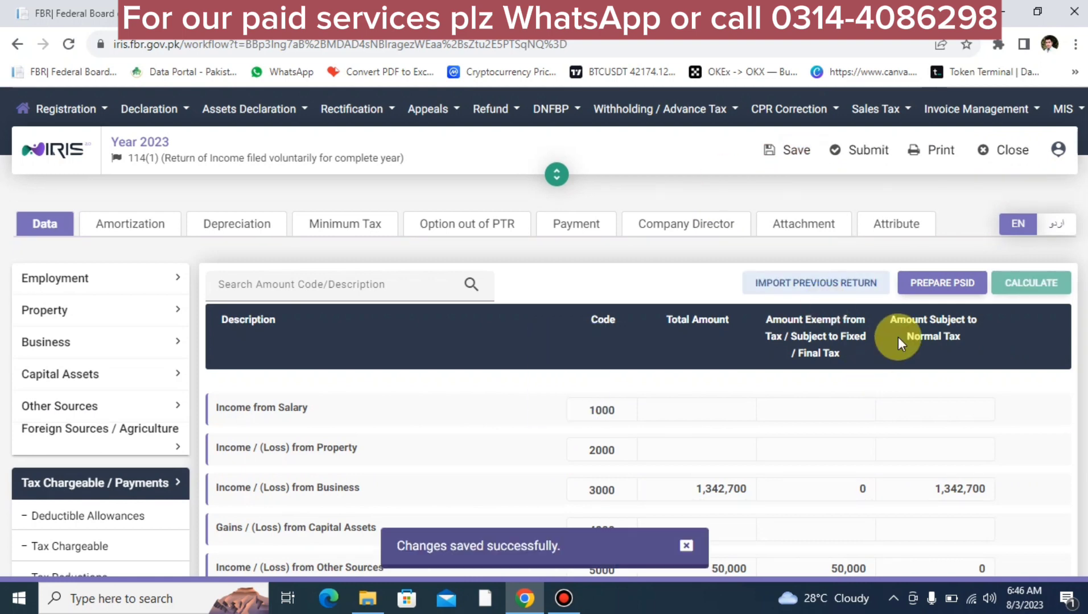
click(1004, 169)
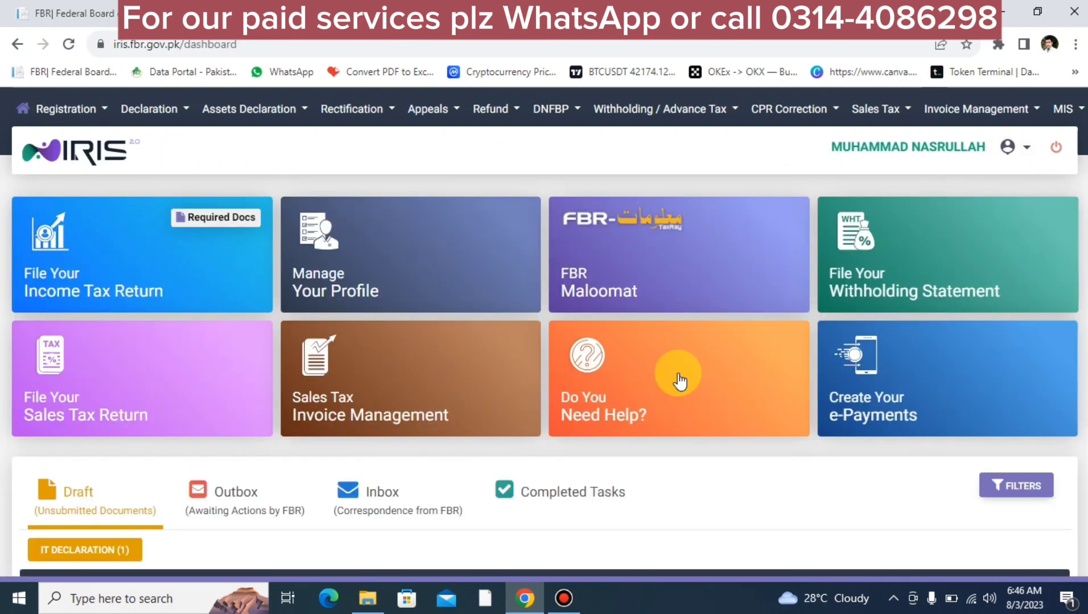
Step: Filter the dashboard drafts to IT declarations, showing the 2023 114(1) return
mouse_move(679, 380)
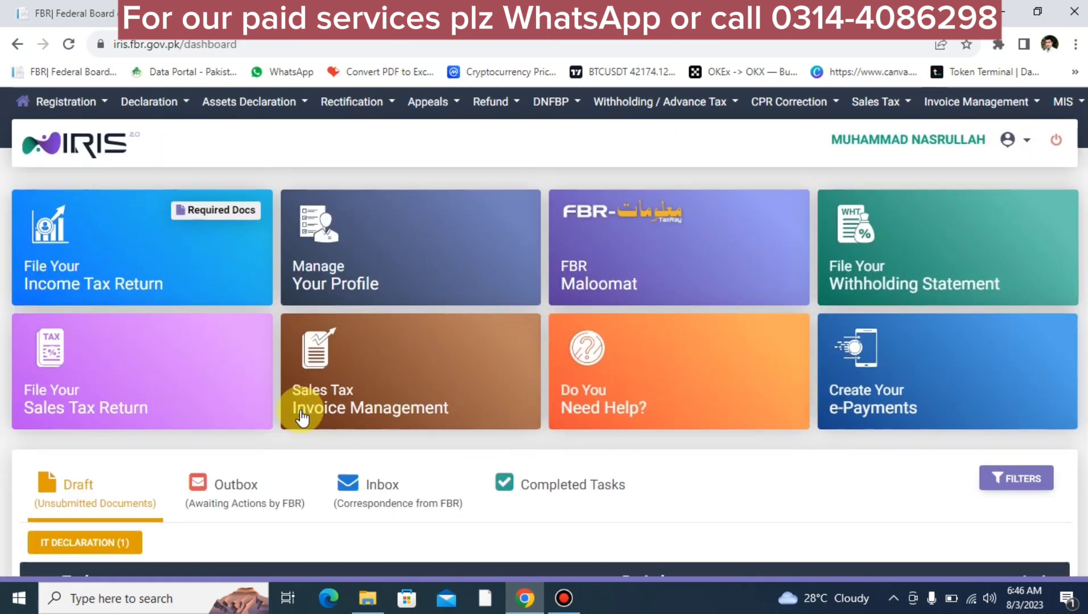
scroll(300, 418, down, 2)
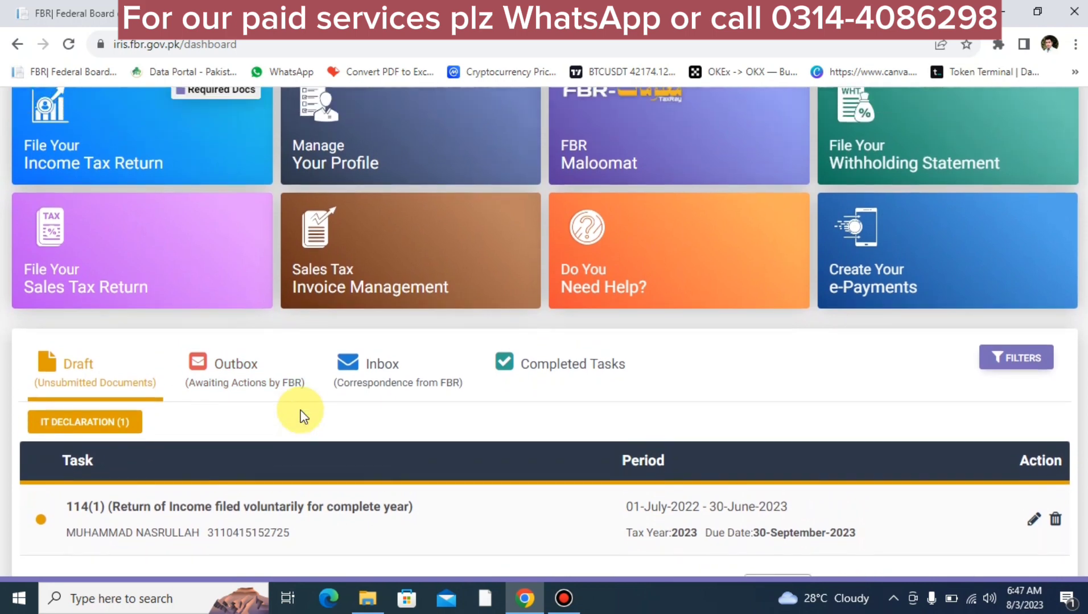
scroll(165, 310, up, 1)
click(157, 220)
scroll(154, 219, down, 3)
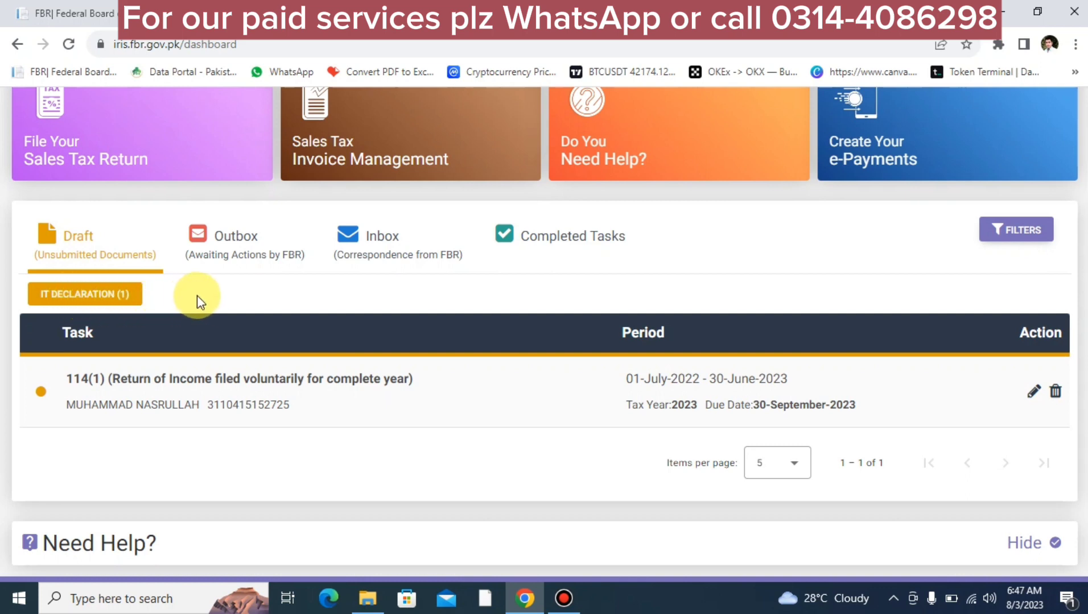
click(70, 300)
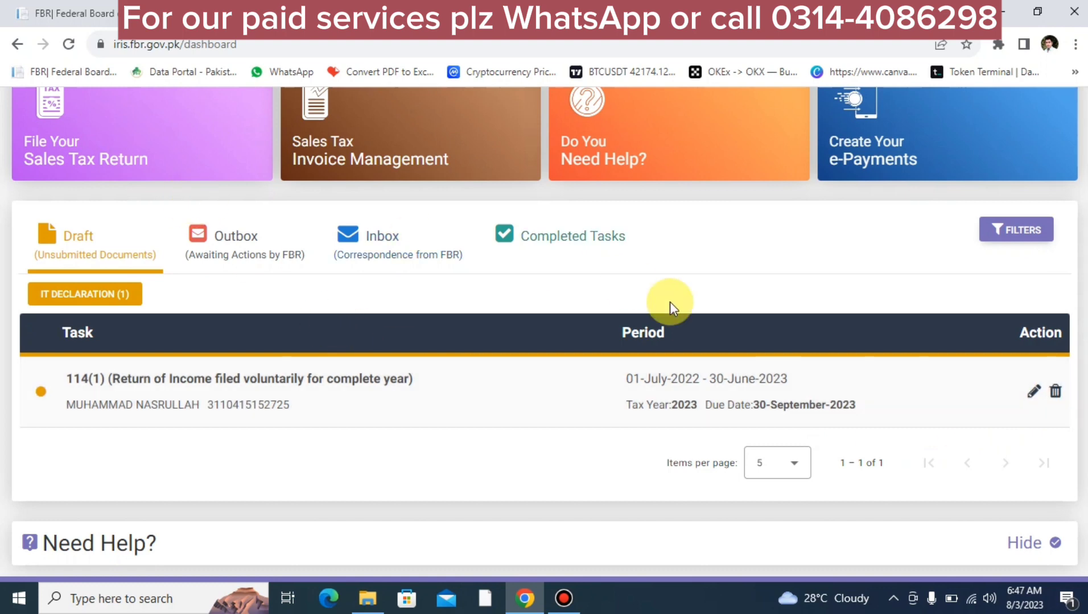
Step: Reopen the 2023 draft return and view its Computations, admitted income tax 54,371
click(1032, 393)
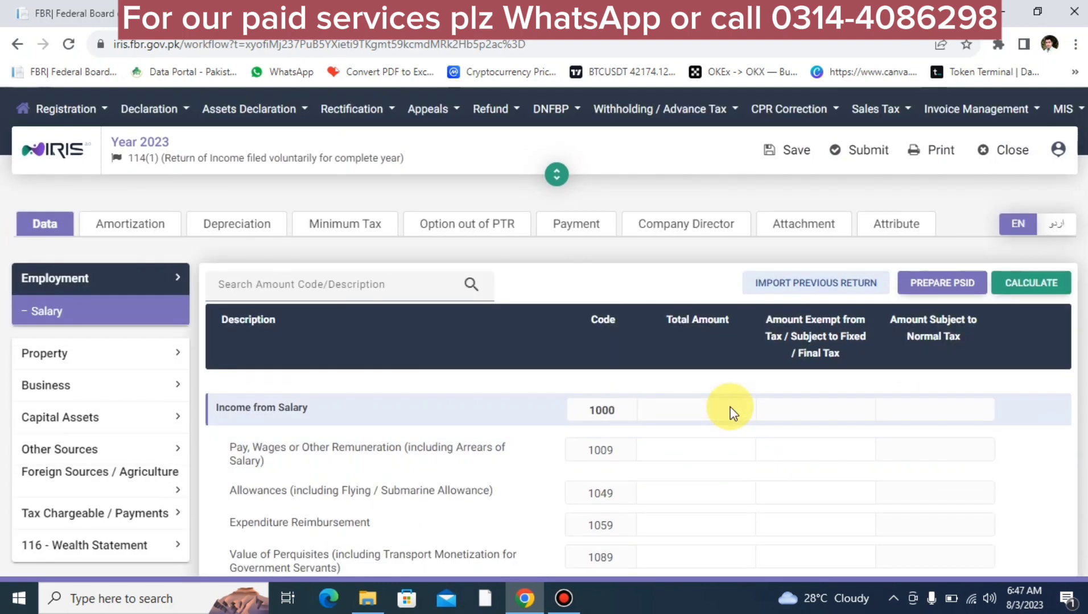
scroll(730, 414, down, 3)
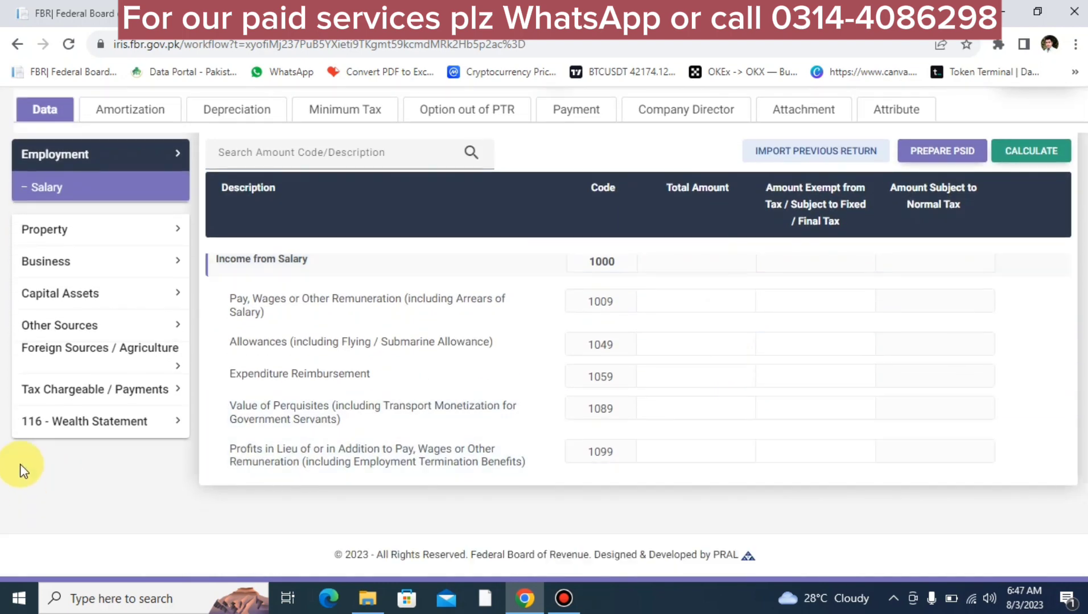
click(146, 389)
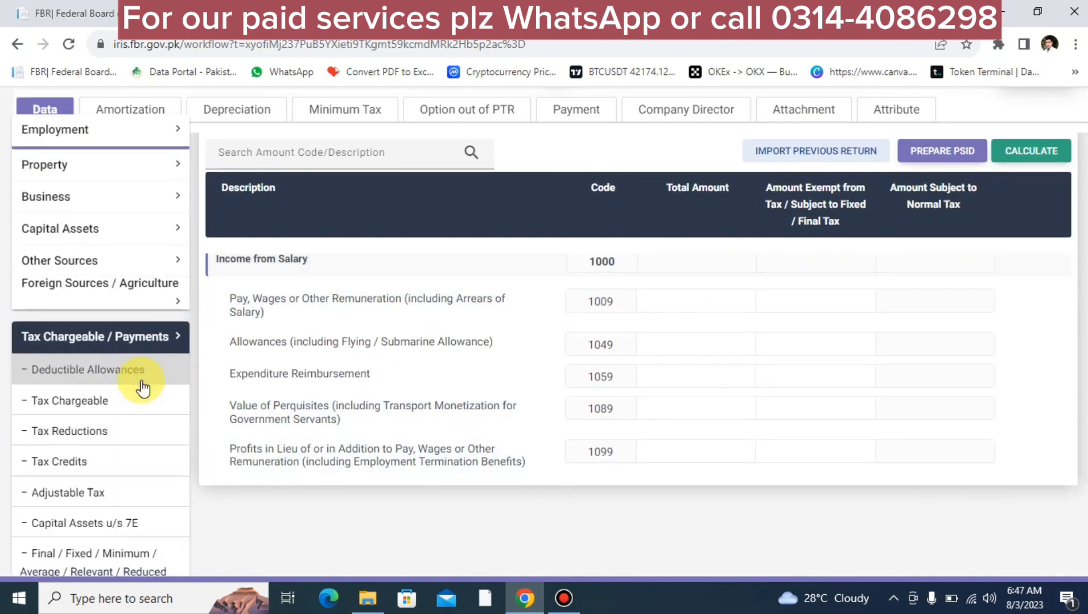
scroll(97, 546, down, 4)
click(54, 441)
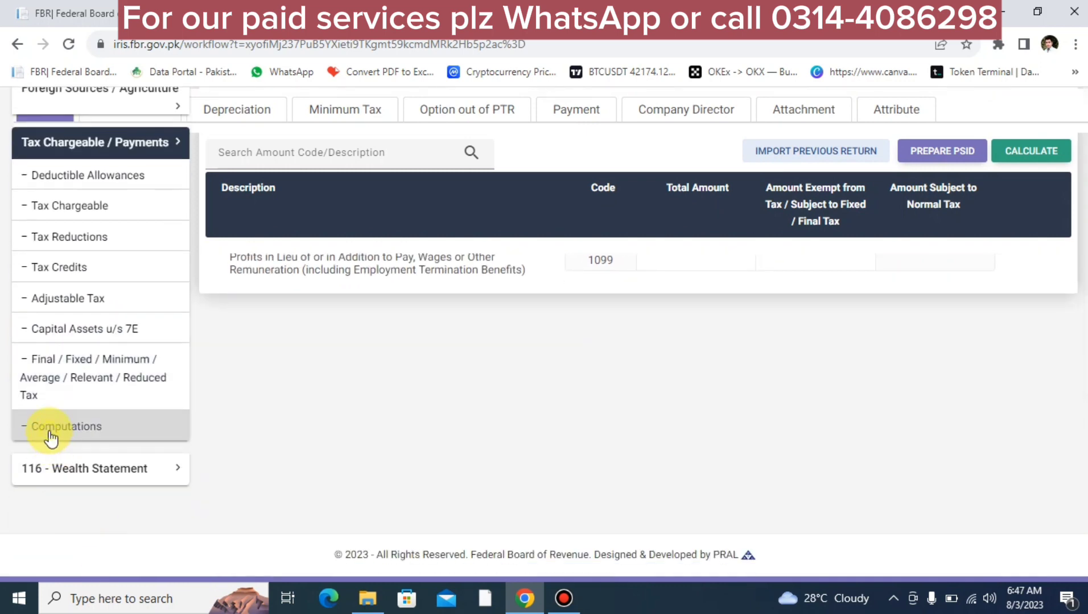
scroll(945, 367, up, 2)
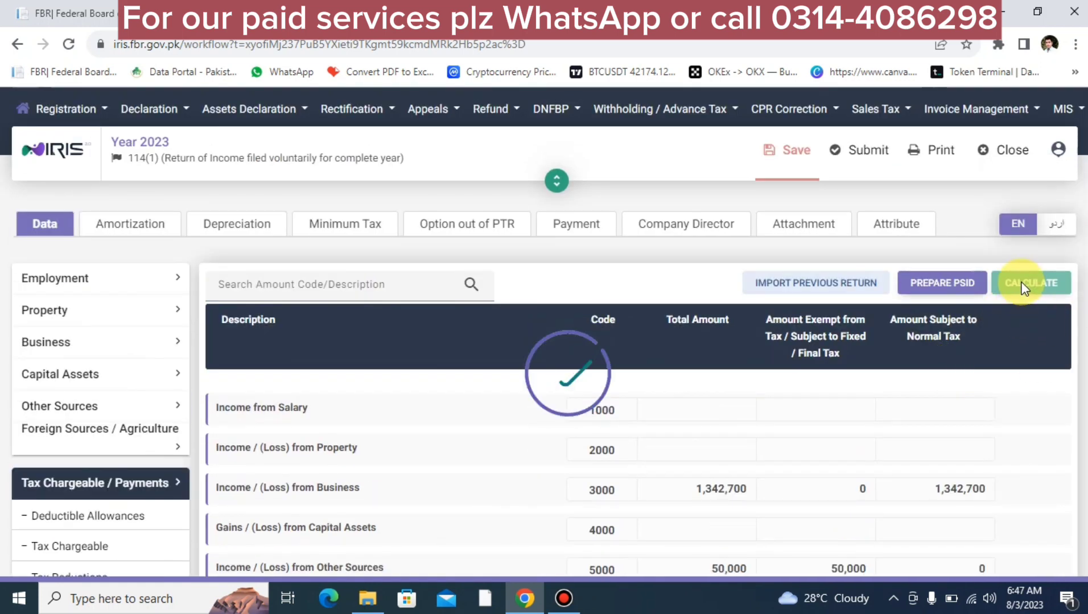
scroll(980, 444, down, 3)
scroll(979, 444, down, 5)
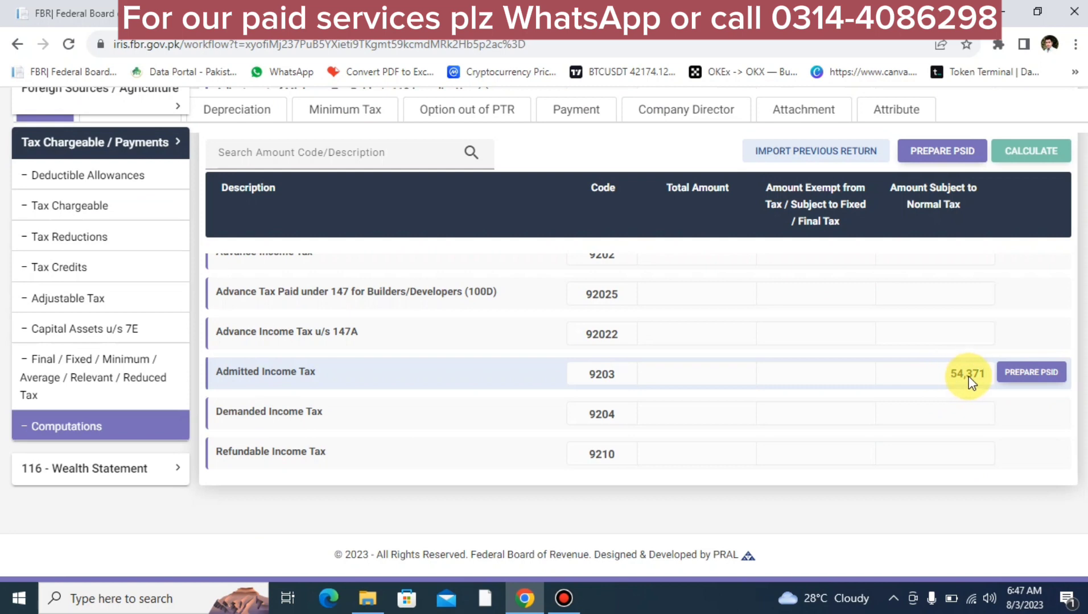
scroll(970, 382, up, 6)
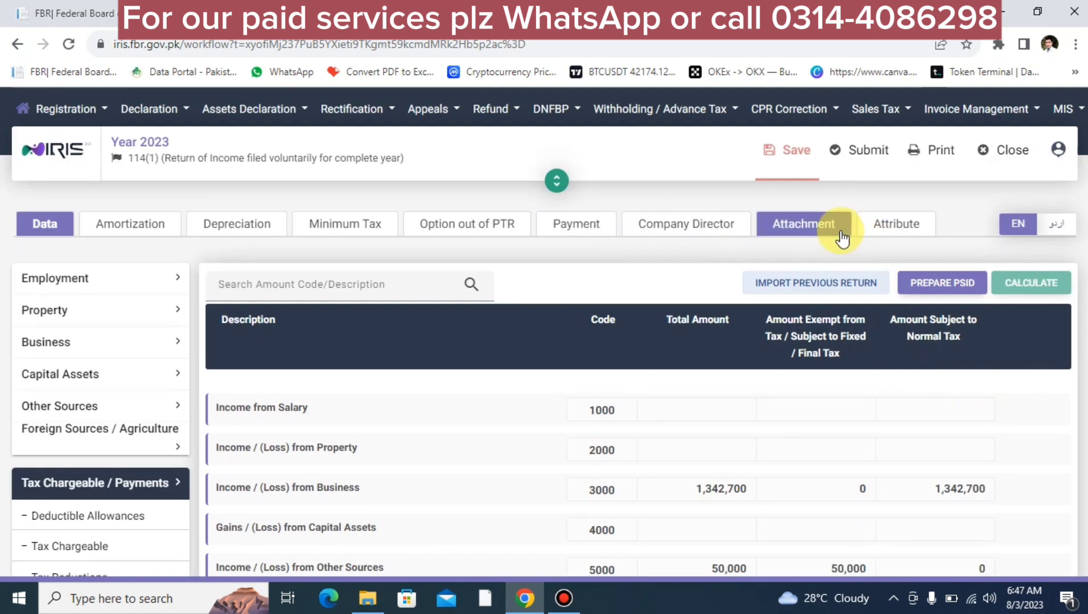
Step: On the Attributes form, set Business Sector-1 to Trader - Others
click(877, 235)
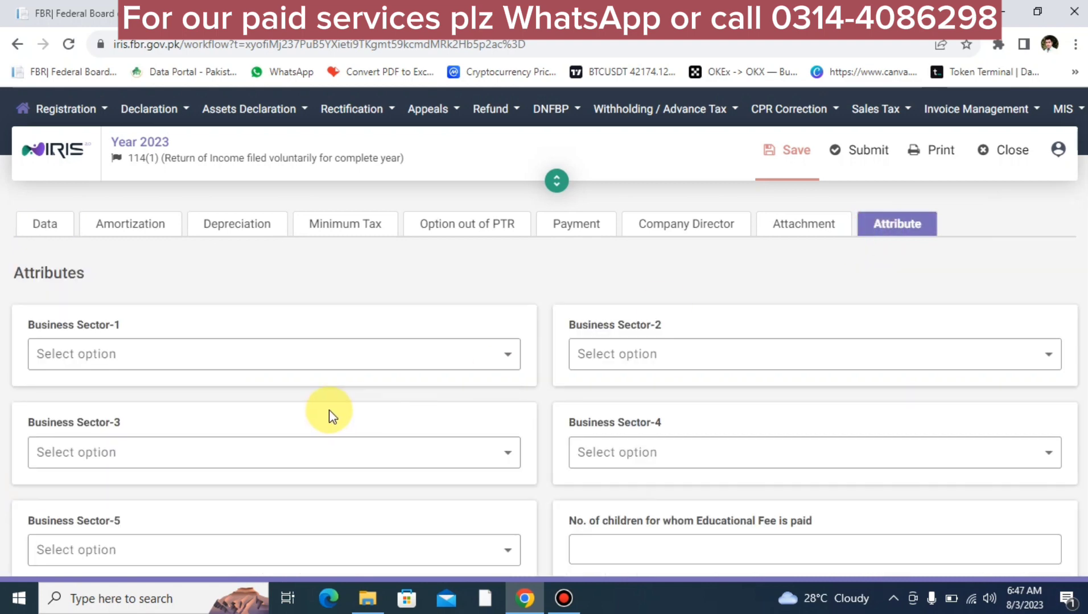
click(444, 358)
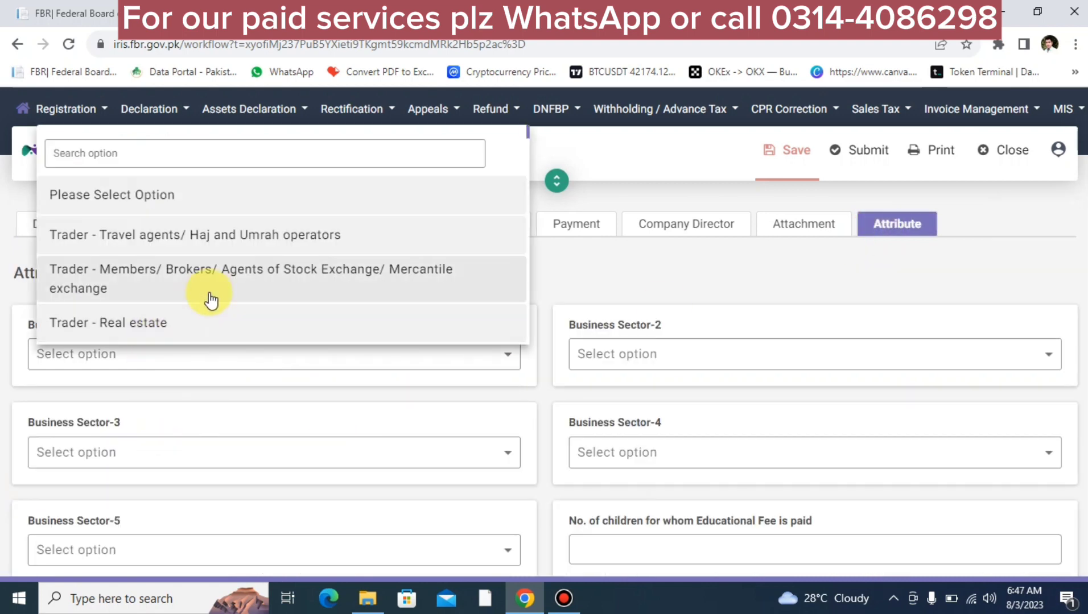
scroll(210, 300, down, 10)
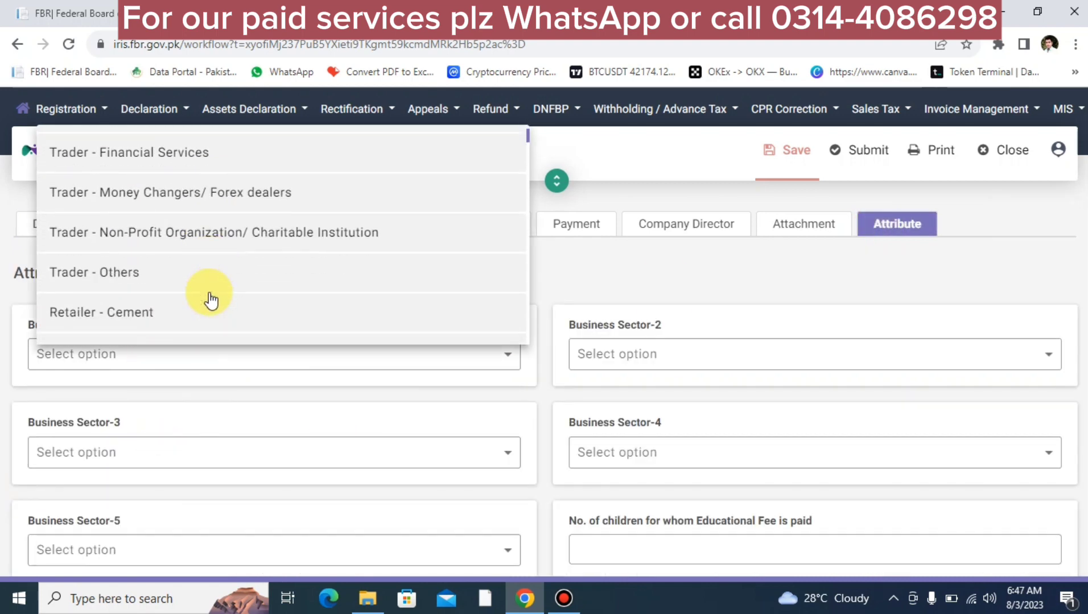
click(137, 257)
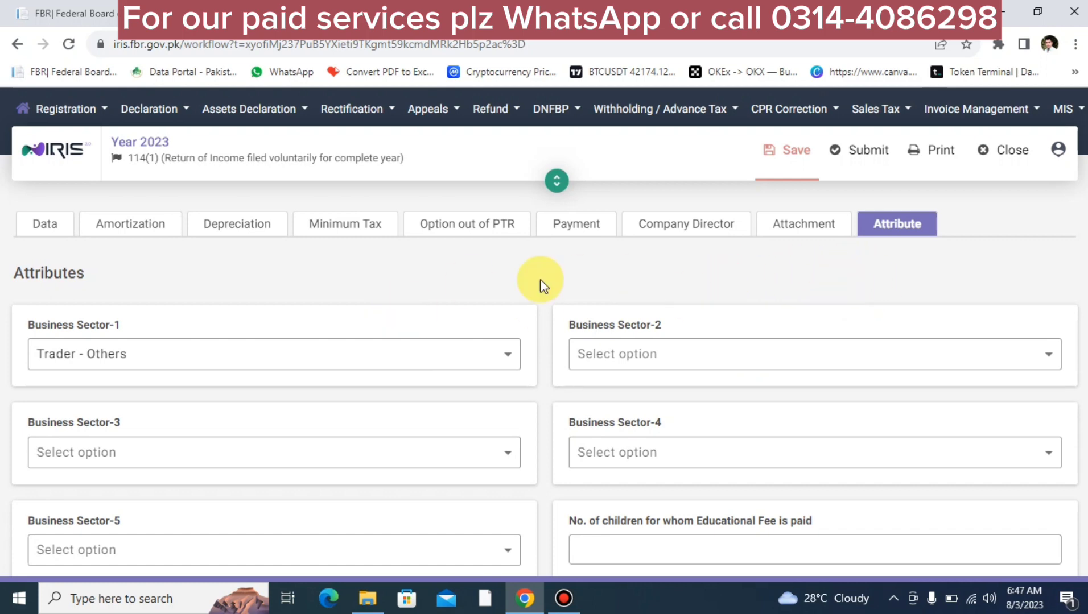
click(23, 219)
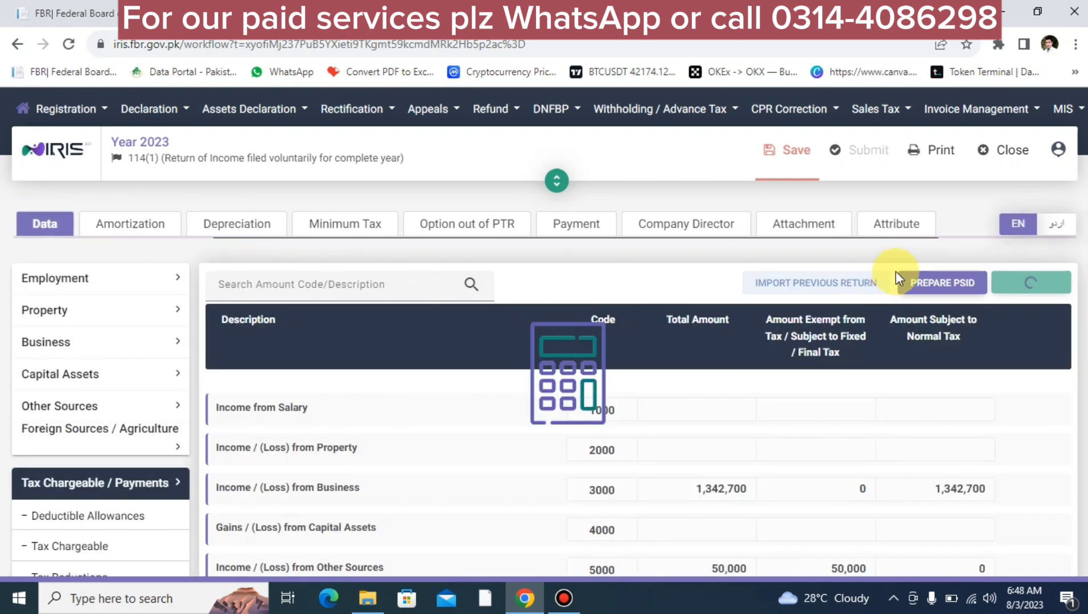
Step: Save the return, attempt submission (blocked until Code 9203 tax is paid), and view attachments
click(788, 151)
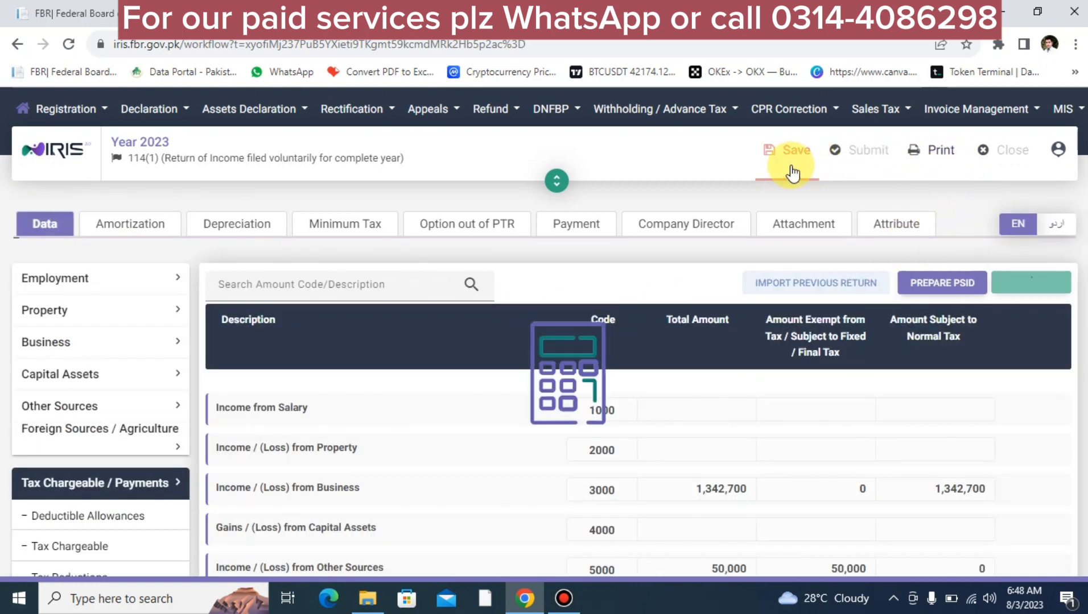
click(855, 170)
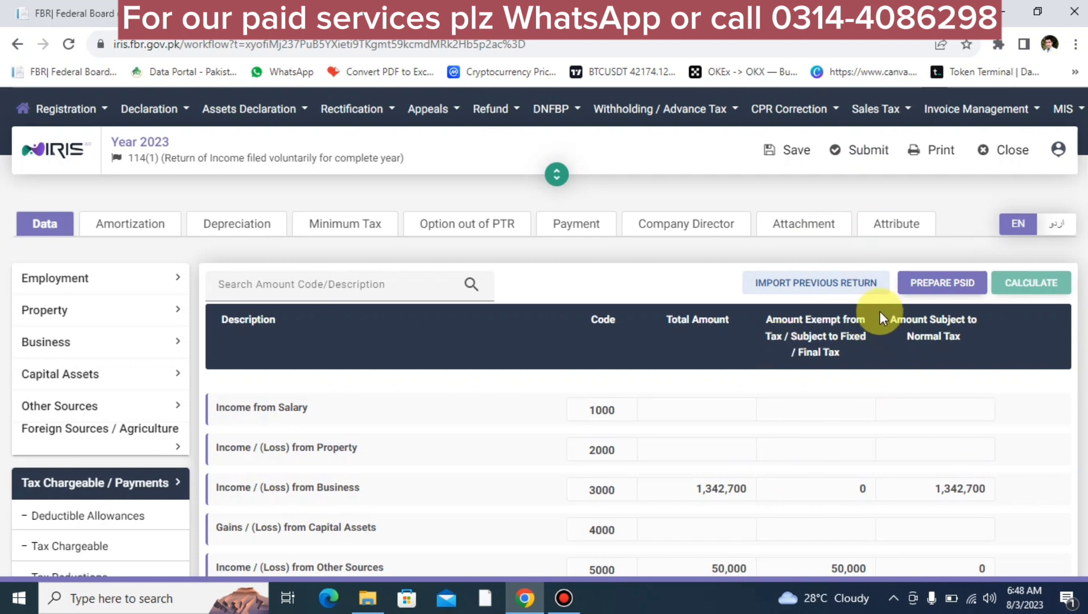
click(817, 225)
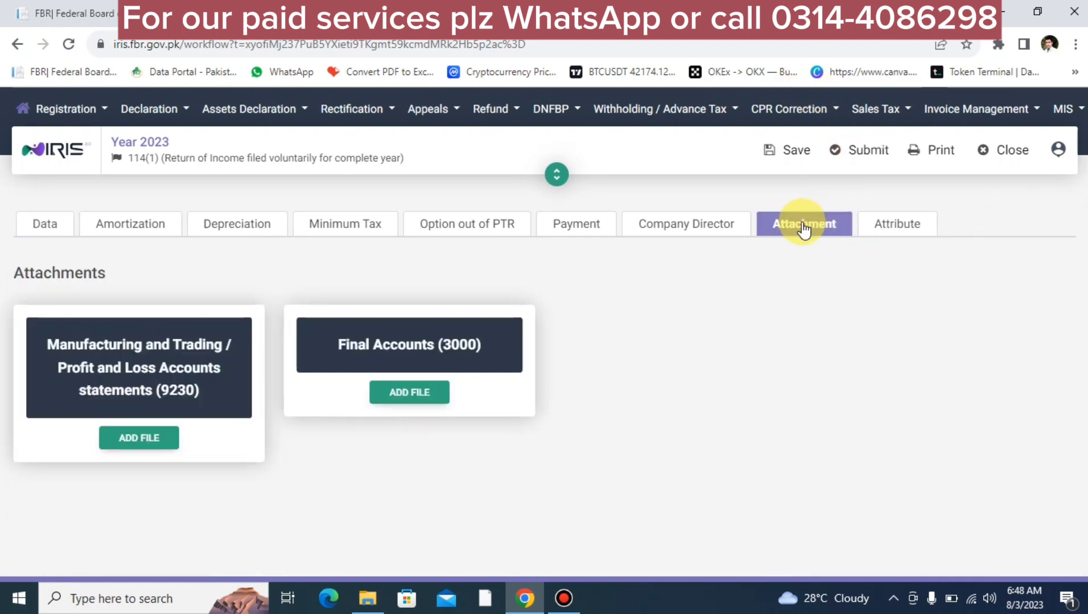
Step: Cancel the profit and loss file upload, retry submission (save-first warning), and return to data
click(138, 438)
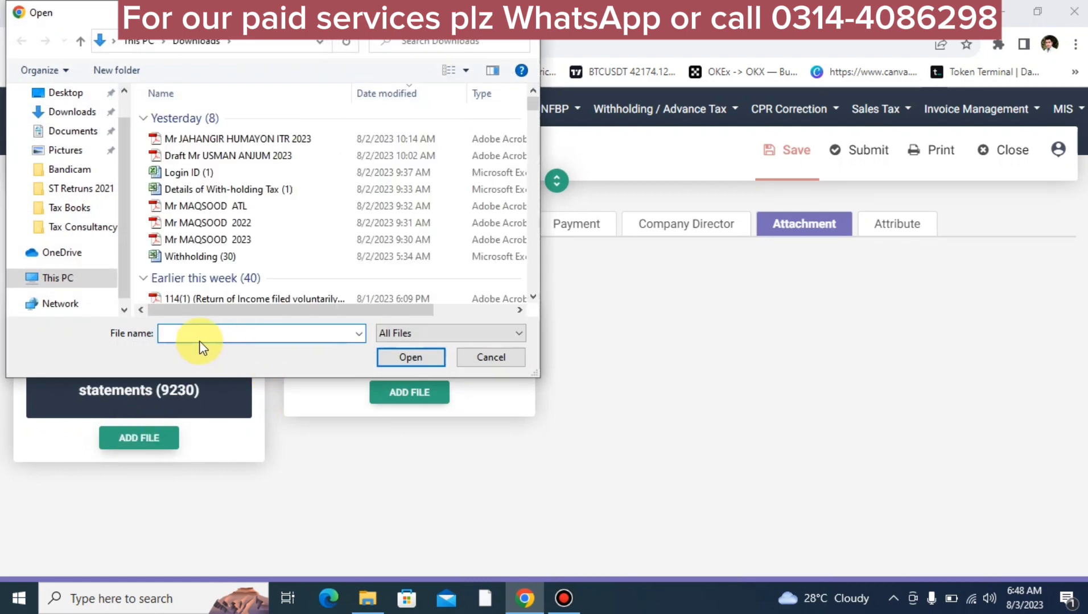
click(527, 13)
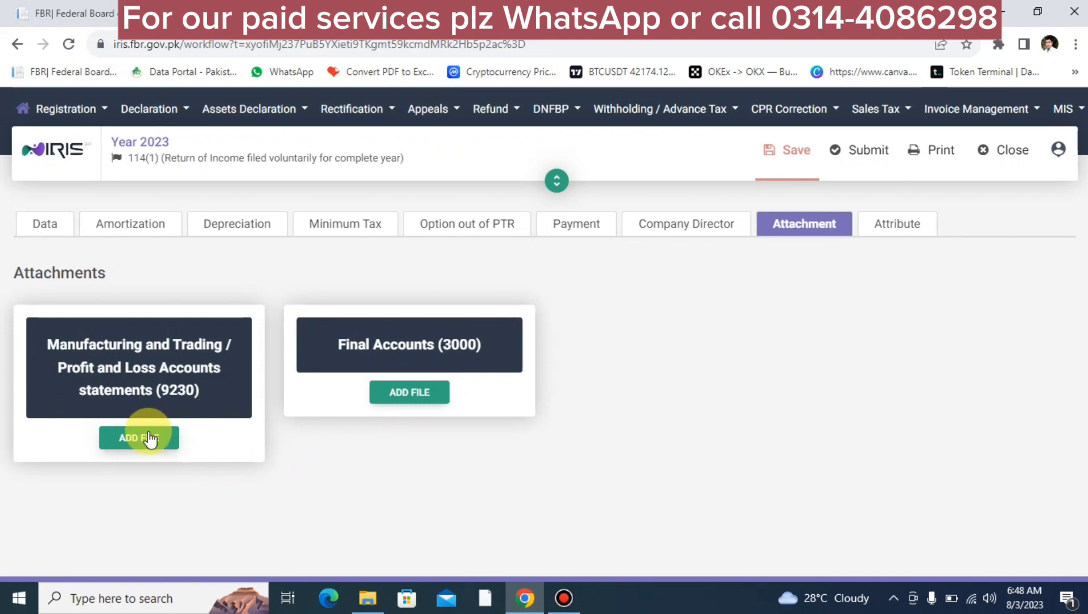
click(858, 154)
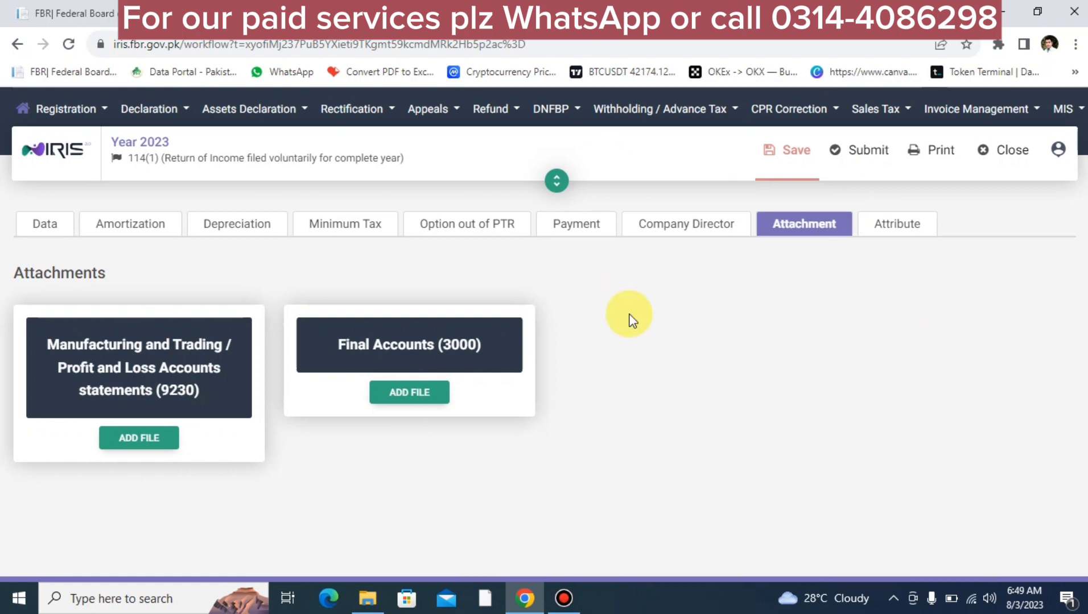
click(53, 226)
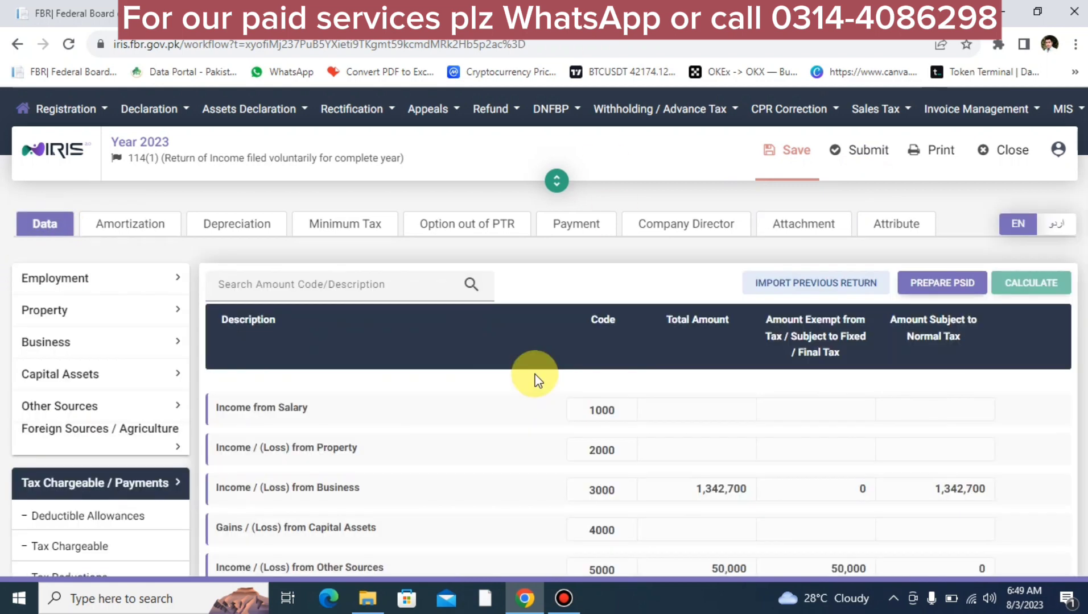